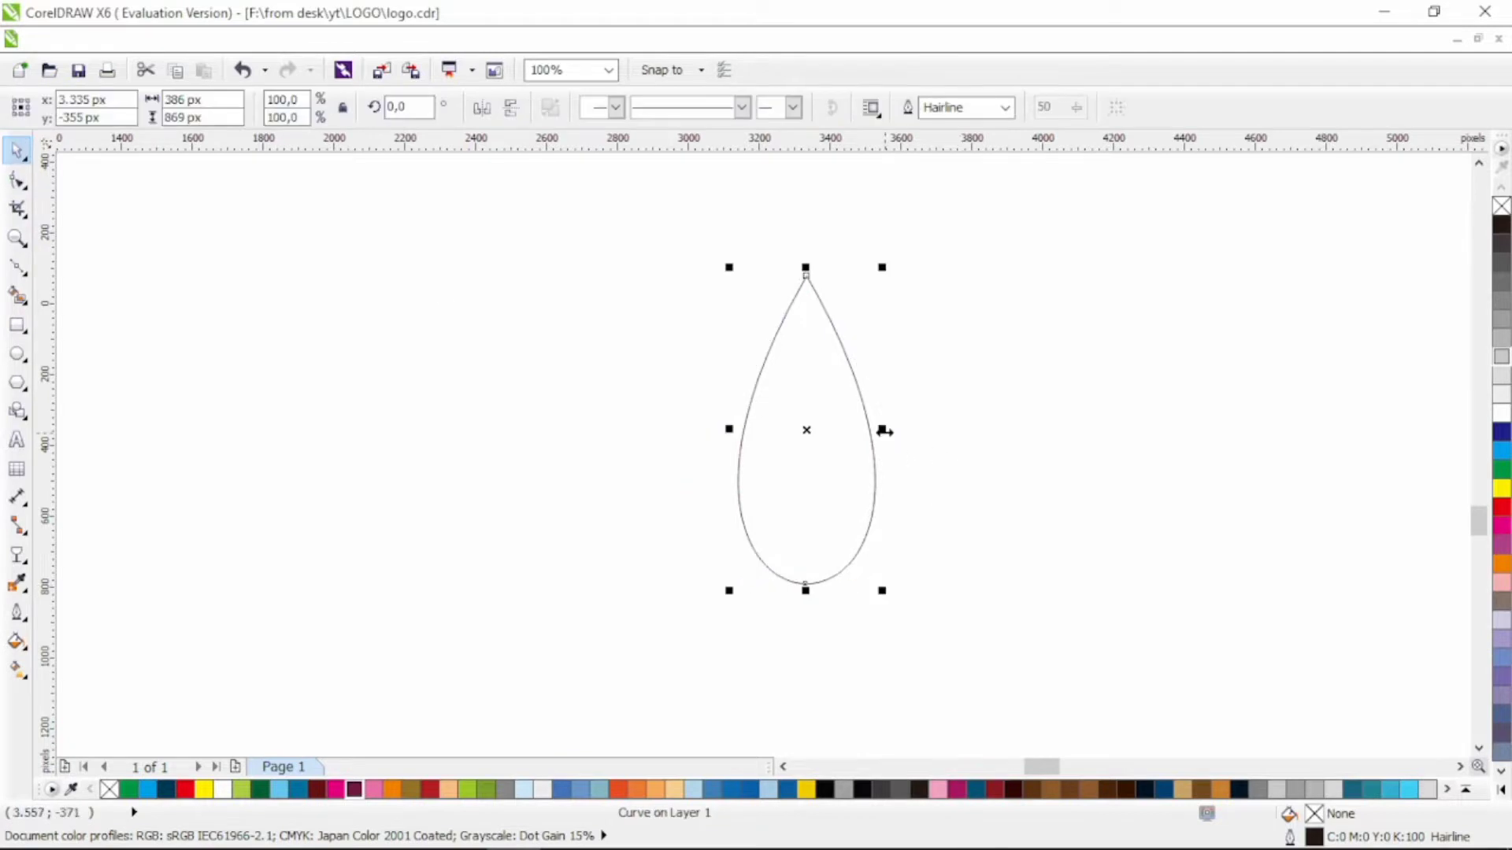
Step: Widen the teardrop to about 769 px from its centre and shift it about 150 px downward
{"action": "left_click_drag", "start_coordinate": [881, 429], "coordinate": [950, 429]}
{"action": "left_click_drag", "start_coordinate": [819, 374], "coordinate": [821, 422]}
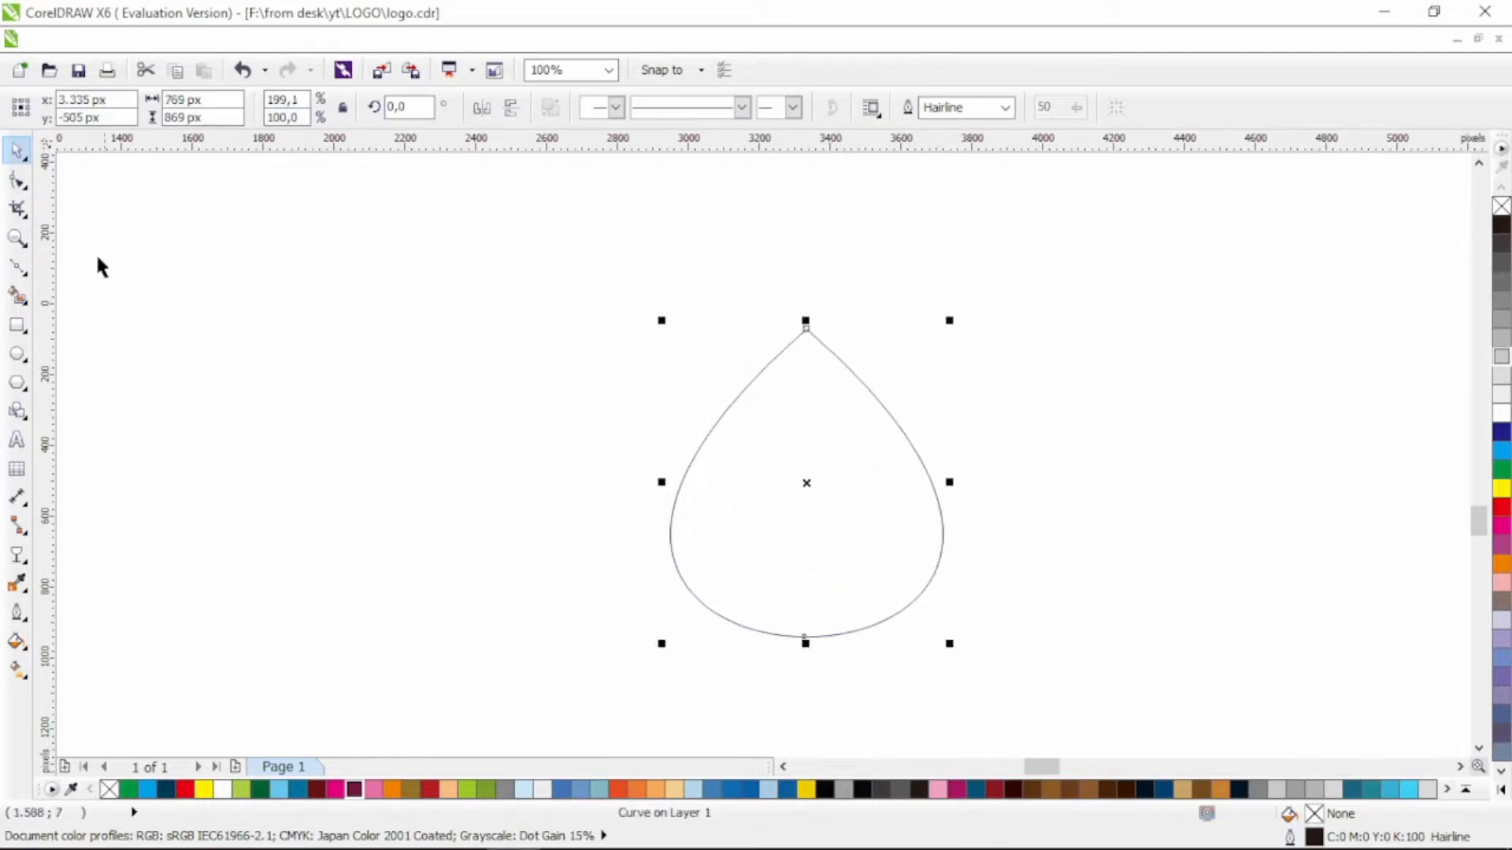
Step: Add a curve node at the widest point on each side of the teardrop
{"action": "left_click", "coordinate": [23, 184]}
{"action": "double_click", "coordinate": [669, 528]}
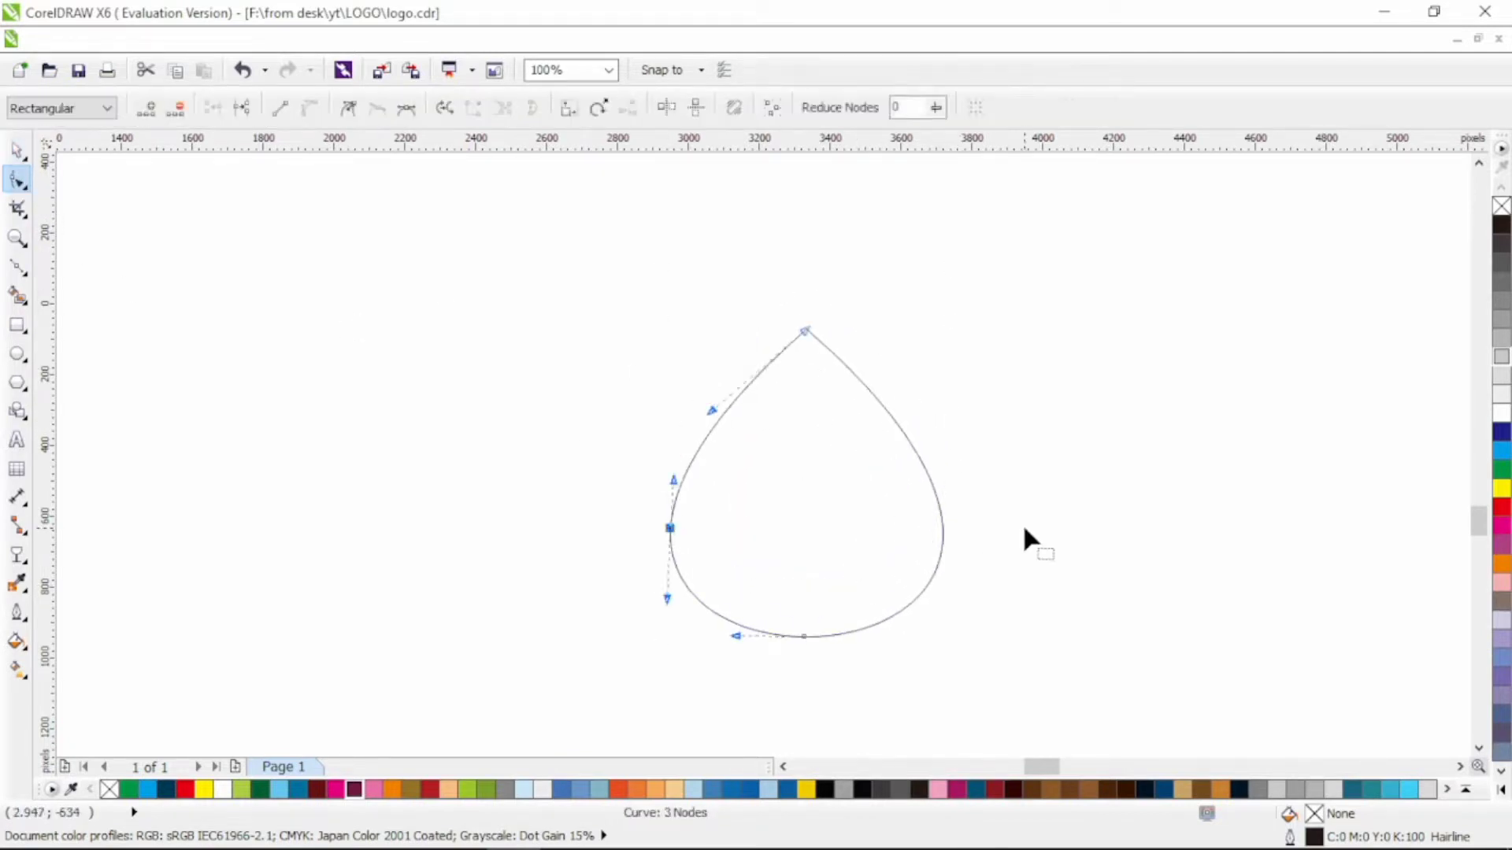
{"action": "double_click", "coordinate": [942, 528]}
Step: Raise the teardrop's tip node and bend both upper sides so they flare inward near the tip and bulge at the side nodes
{"action": "left_click_drag", "start_coordinate": [805, 329], "coordinate": [804, 267]}
{"action": "left_click_drag", "start_coordinate": [740, 358], "coordinate": [756, 339]}
{"action": "left_click_drag", "start_coordinate": [904, 357], "coordinate": [850, 359]}
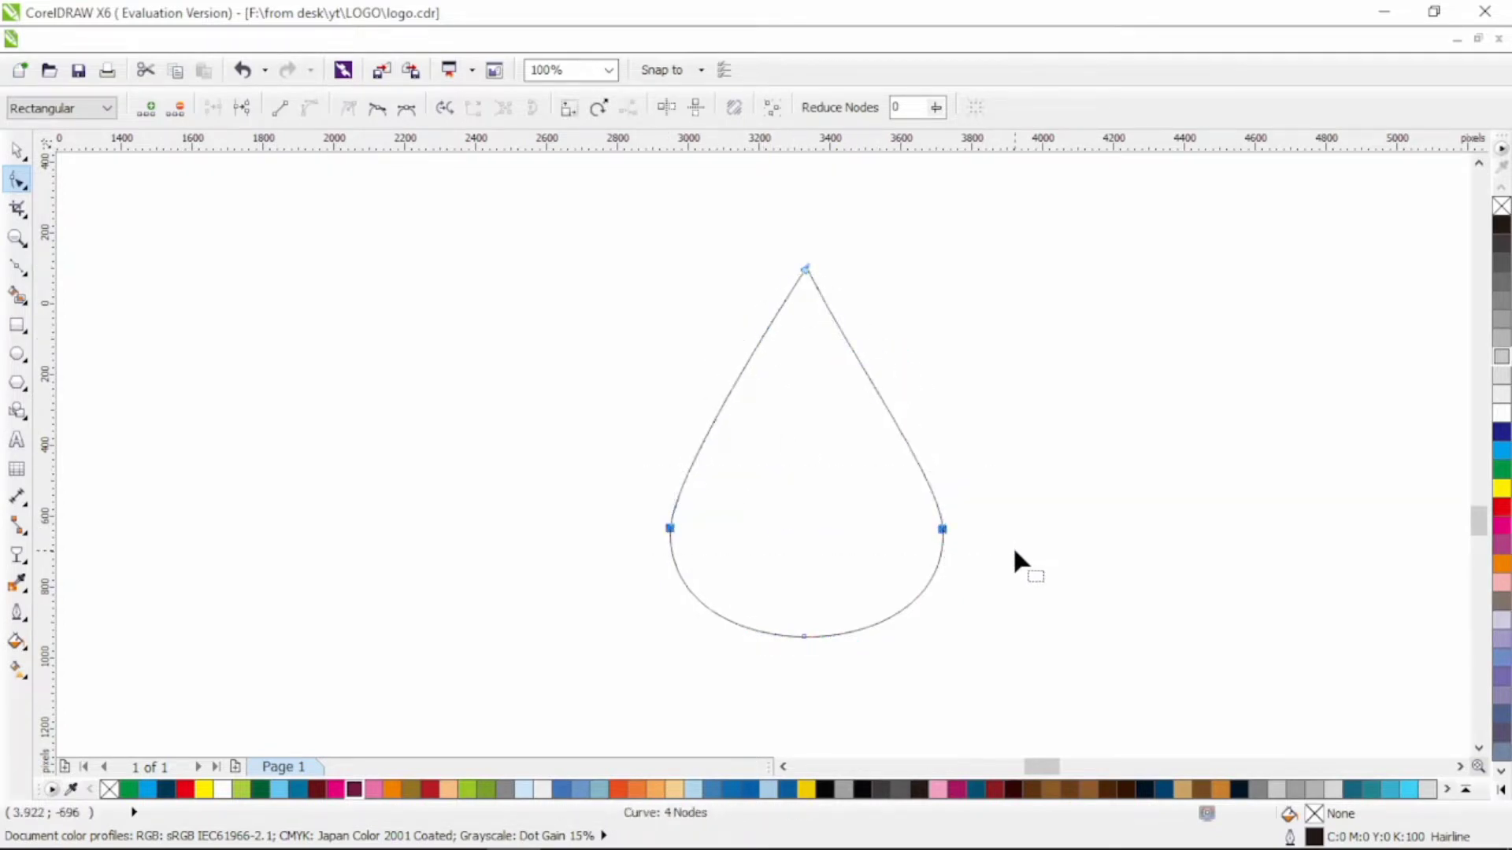
{"action": "left_click_drag", "start_coordinate": [673, 480], "coordinate": [672, 429]}
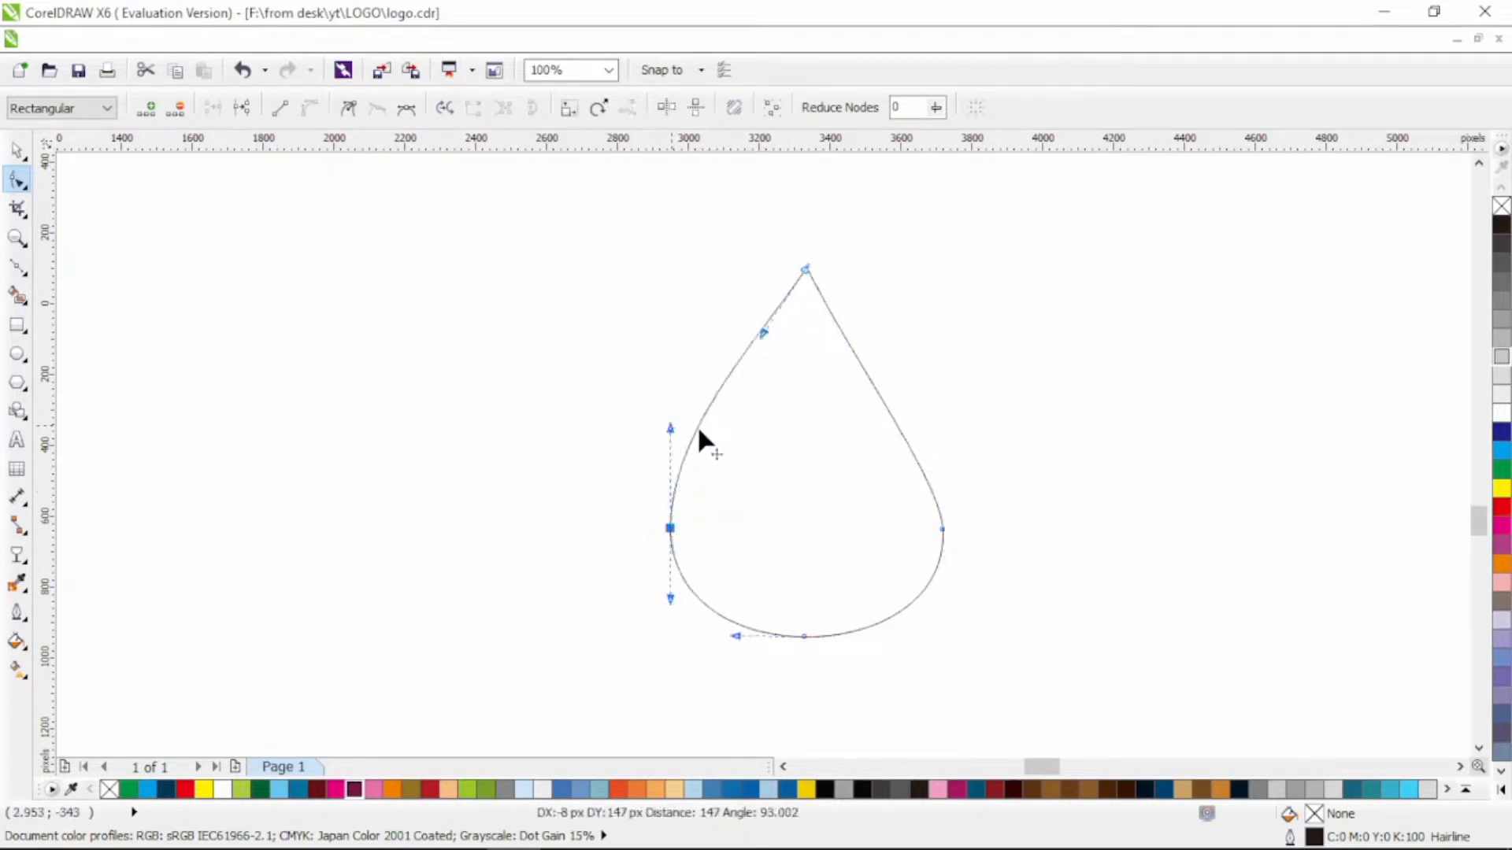
{"action": "left_click", "coordinate": [942, 528]}
{"action": "left_click_drag", "start_coordinate": [935, 483], "coordinate": [951, 414]}
{"action": "left_click_drag", "start_coordinate": [851, 358], "coordinate": [847, 359]}
{"action": "left_click_drag", "start_coordinate": [761, 334], "coordinate": [823, 344]}
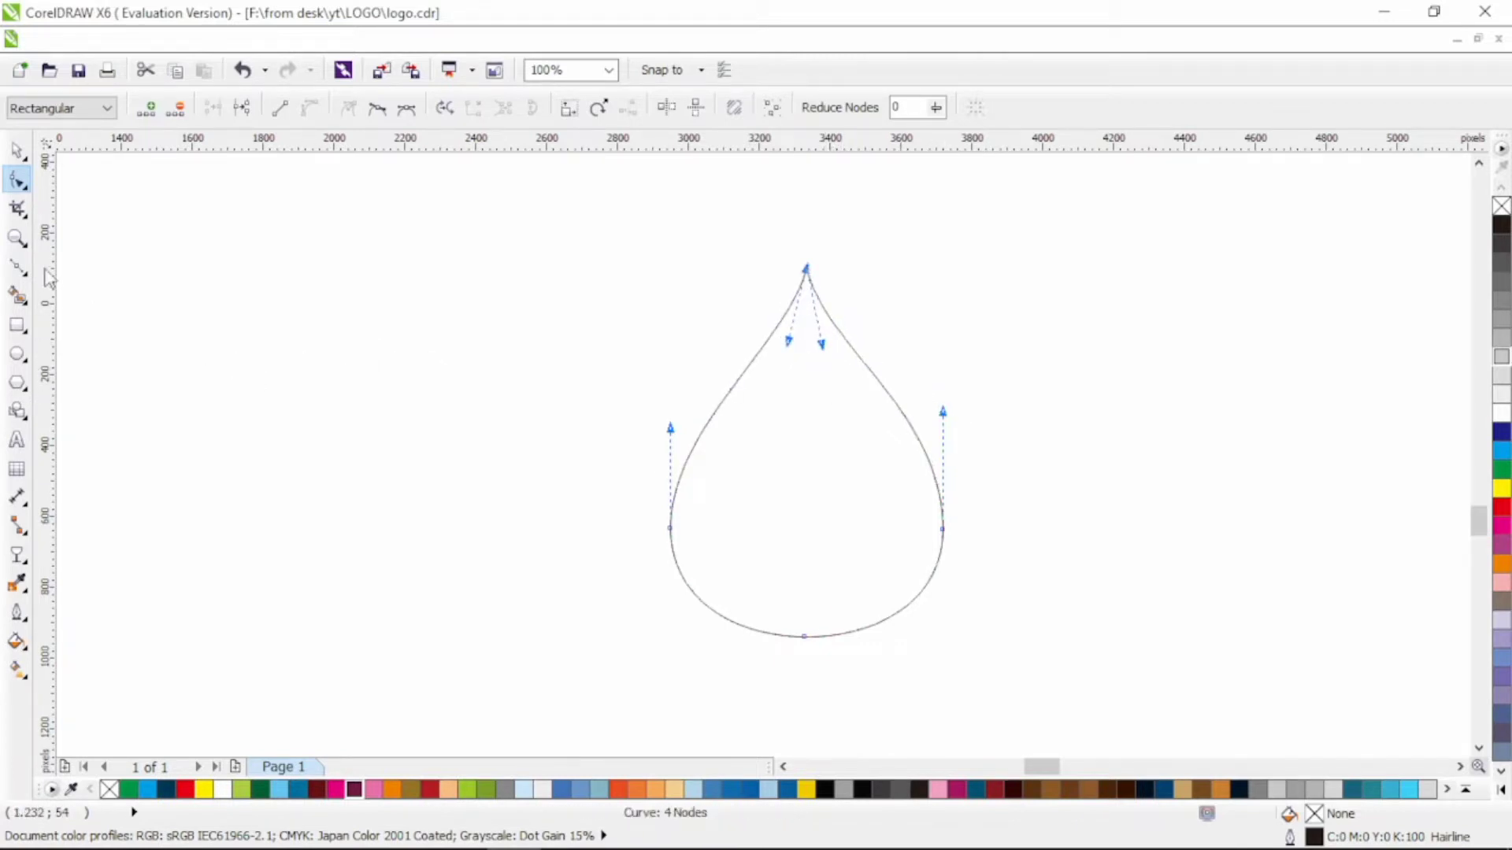
Step: Nudge the teardrop's tip slightly higher and angle the curve handles of both upper sides inward
{"action": "left_click", "coordinate": [18, 267]}
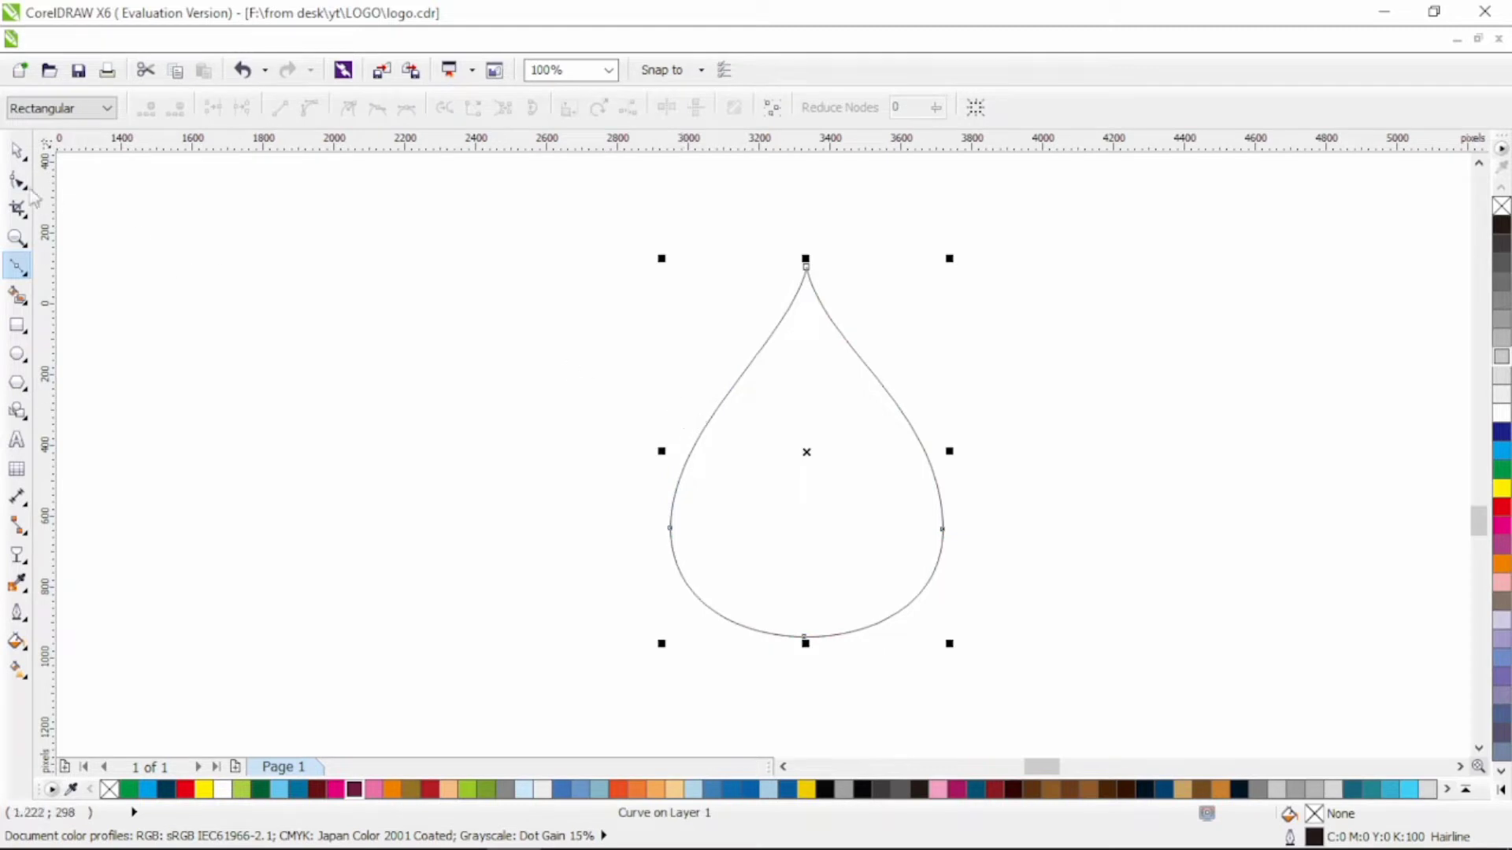
{"action": "left_click", "coordinate": [19, 181]}
{"action": "left_click", "coordinate": [804, 269]}
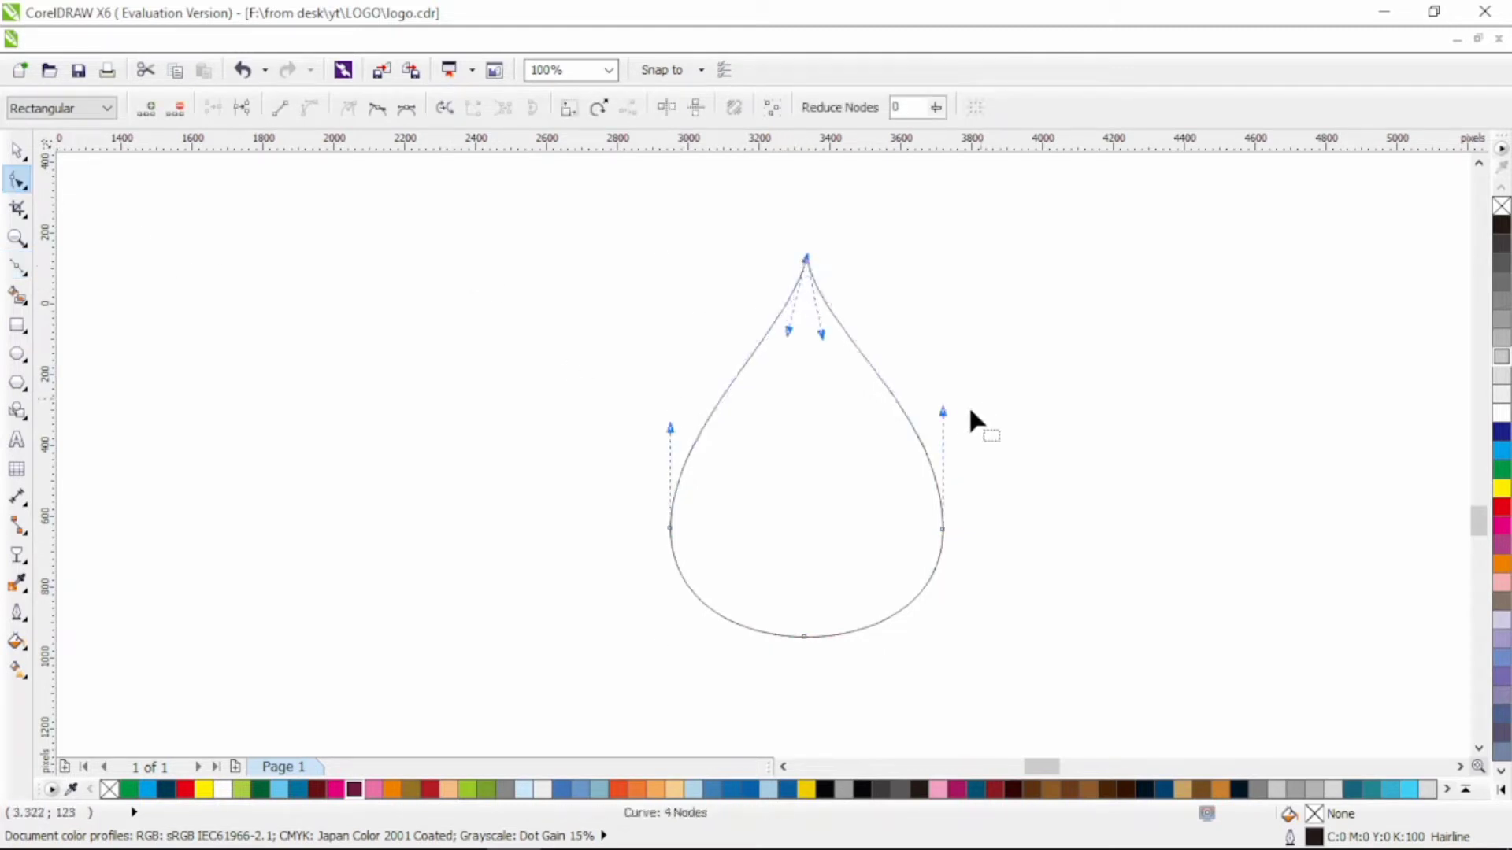
{"action": "left_click", "coordinate": [938, 402]}
{"action": "left_click", "coordinate": [943, 529]}
{"action": "left_click_drag", "start_coordinate": [944, 411], "coordinate": [929, 409]}
{"action": "left_click_drag", "start_coordinate": [821, 335], "coordinate": [826, 332]}
{"action": "left_click_drag", "start_coordinate": [670, 426], "coordinate": [676, 425]}
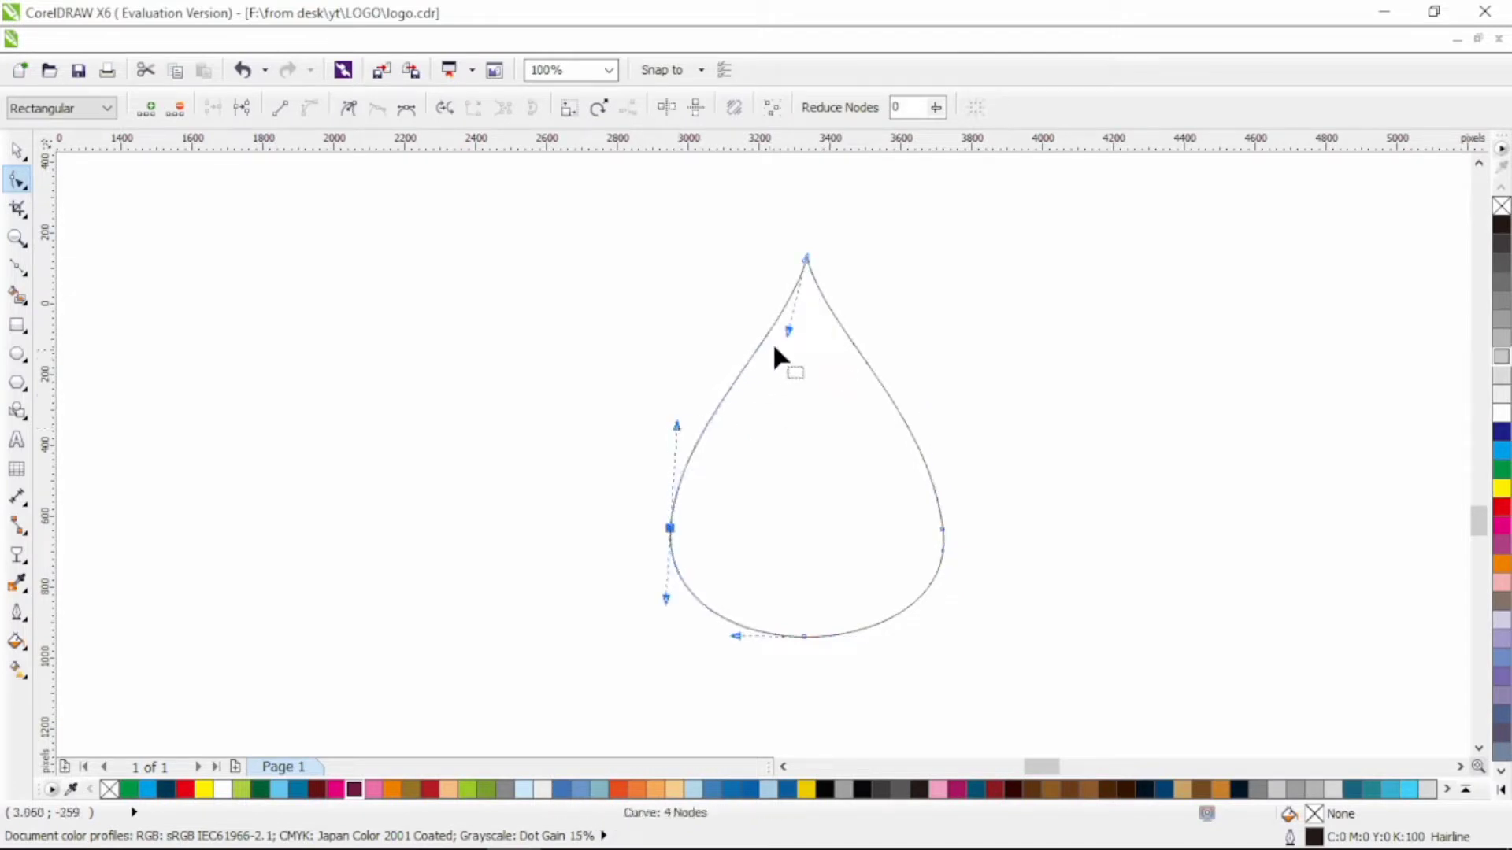
{"action": "left_click_drag", "start_coordinate": [788, 332], "coordinate": [790, 330]}
Step: Raise both side nodes of the teardrop slightly and rebalance the upper curve handles for a symmetrical outline
{"action": "left_click_drag", "start_coordinate": [602, 500], "coordinate": [942, 505]}
{"action": "left_click", "coordinate": [942, 506]}
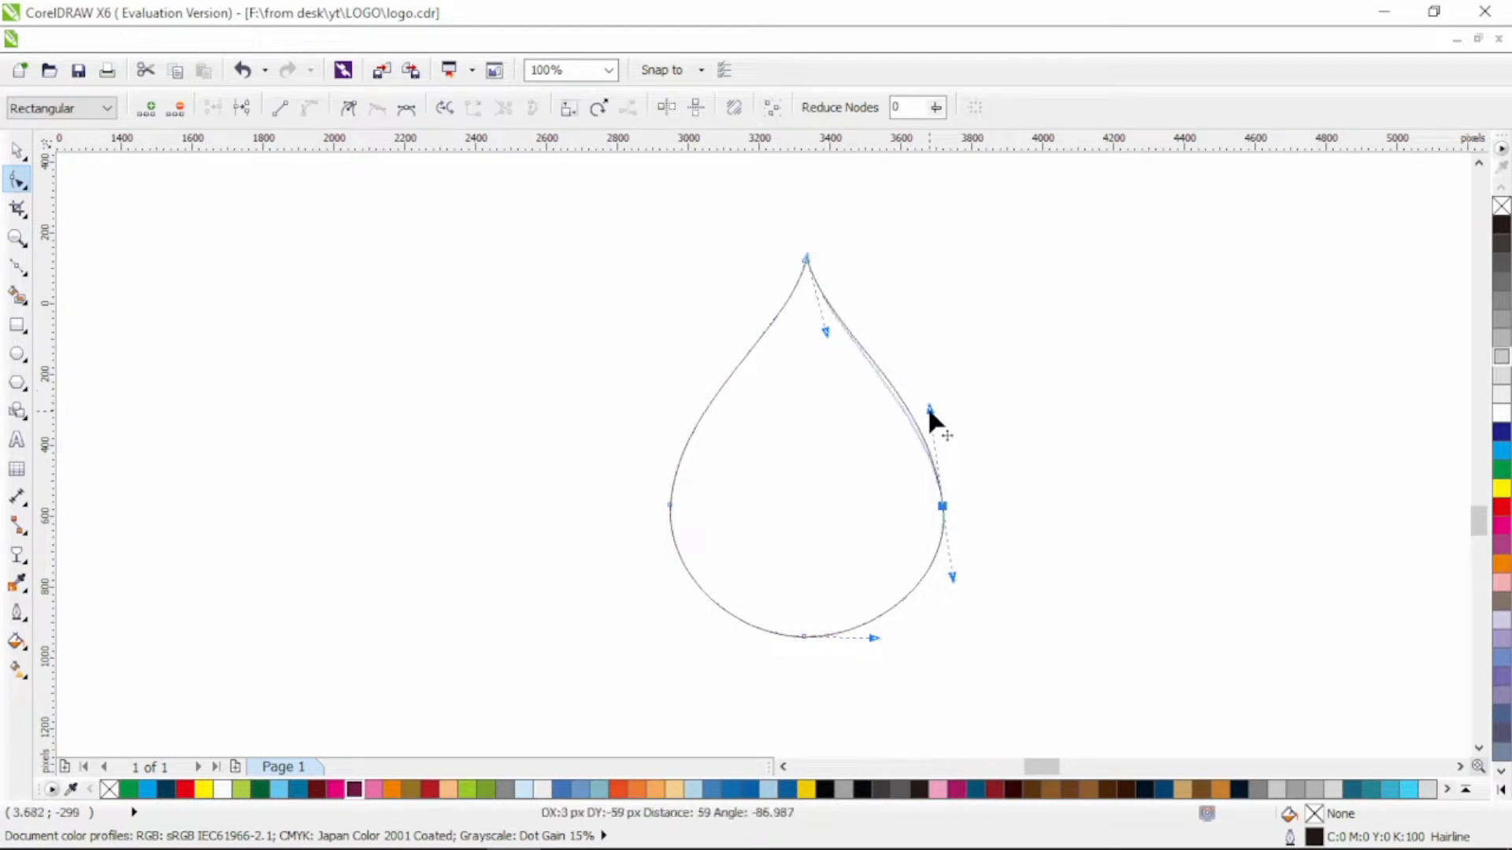
{"action": "left_click", "coordinate": [632, 457]}
{"action": "left_click_drag", "start_coordinate": [677, 404], "coordinate": [678, 418]}
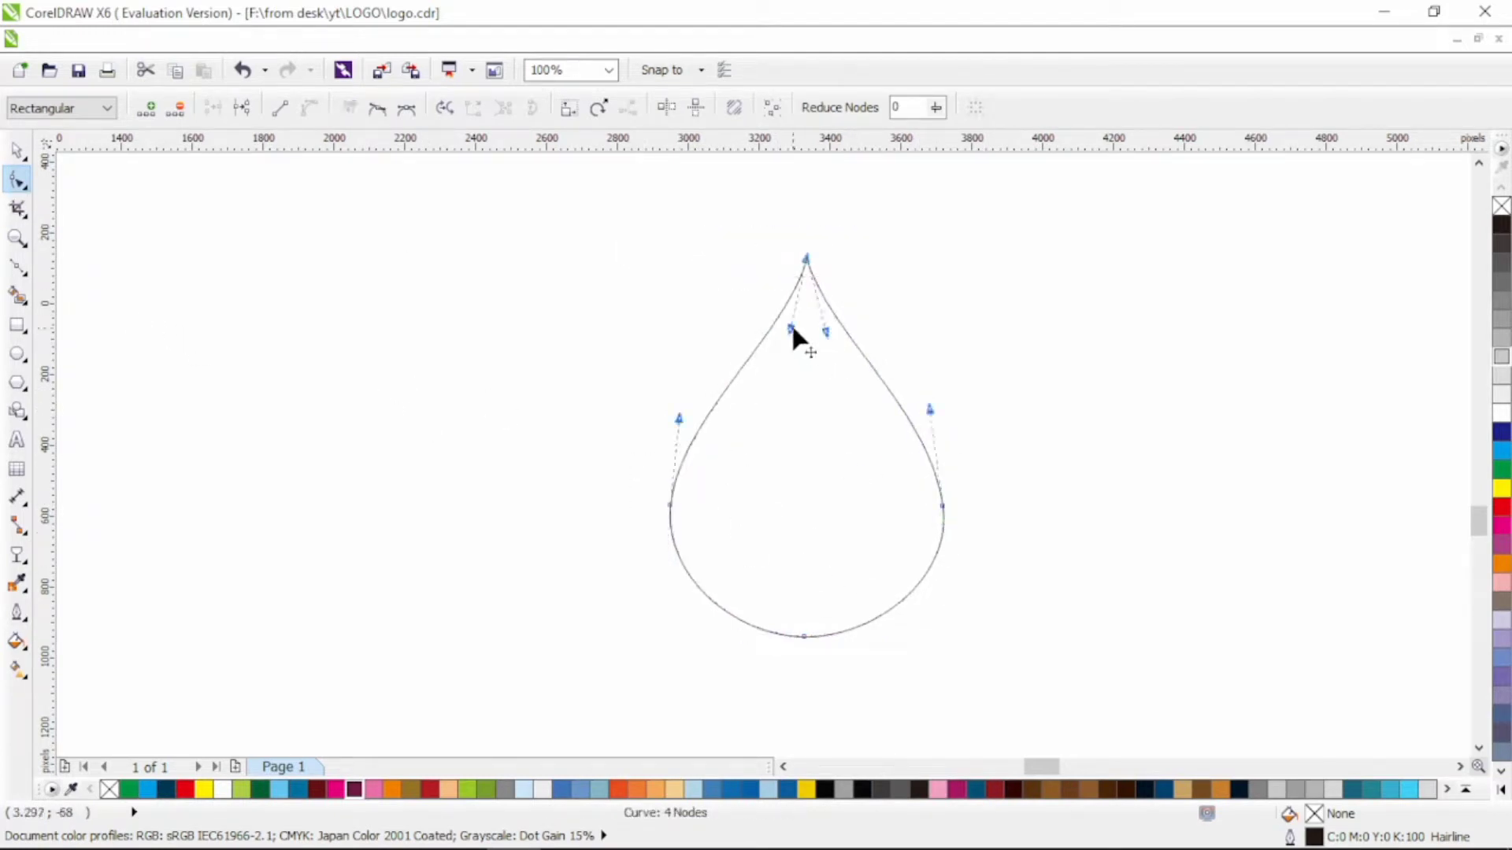
{"action": "left_click_drag", "start_coordinate": [791, 327], "coordinate": [831, 328]}
Step: Draw a closed six-node arrow outline with straight Bezier segments across the teardrop, with its head at the upper left and tail at the lower right
{"action": "left_click", "coordinate": [17, 266]}
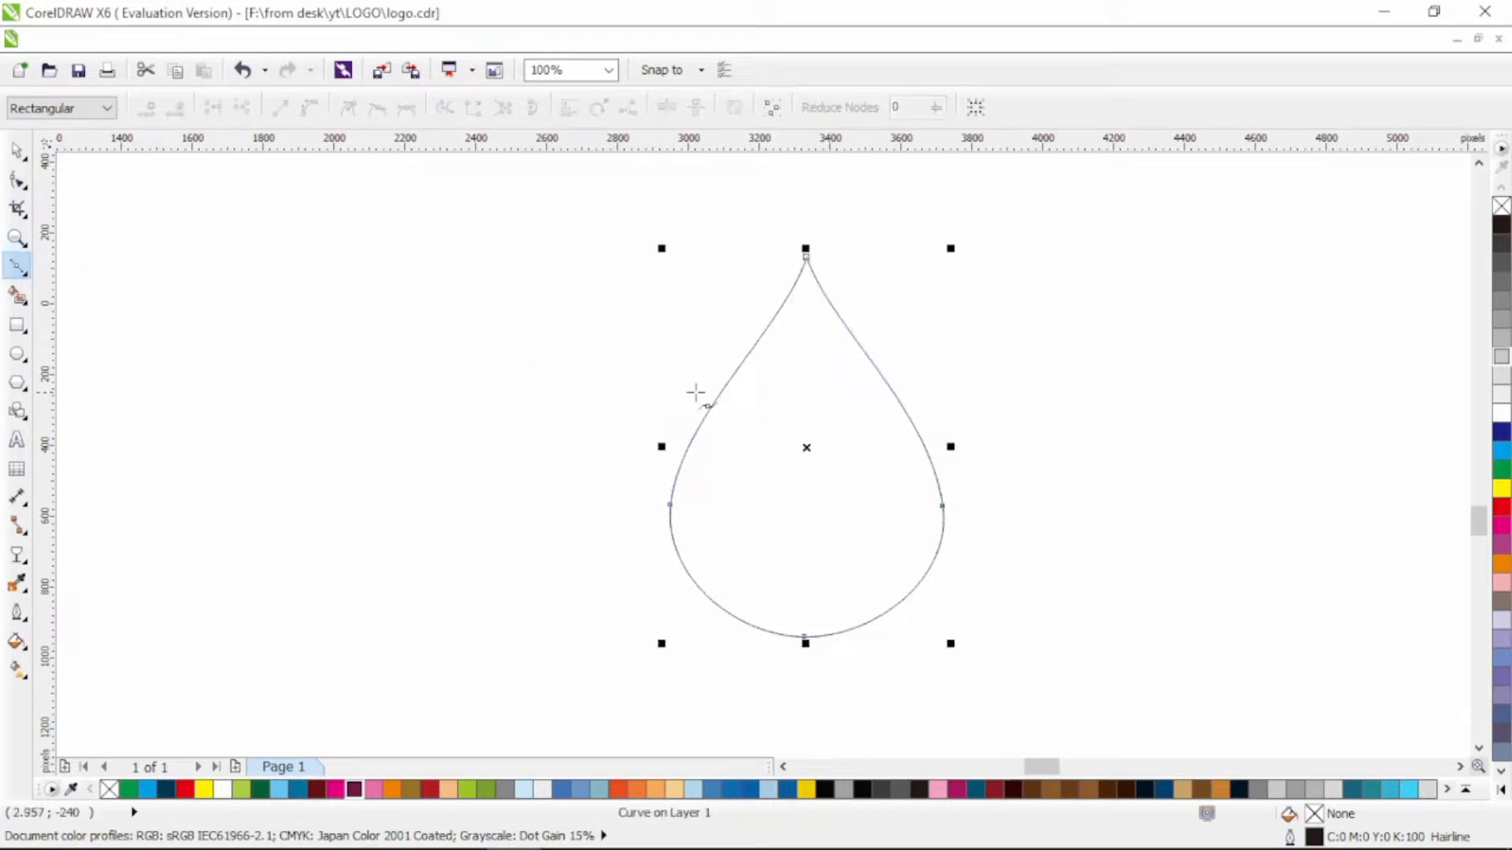
{"action": "left_click", "coordinate": [695, 392]}
{"action": "left_click", "coordinate": [821, 408]}
{"action": "left_click", "coordinate": [773, 422]}
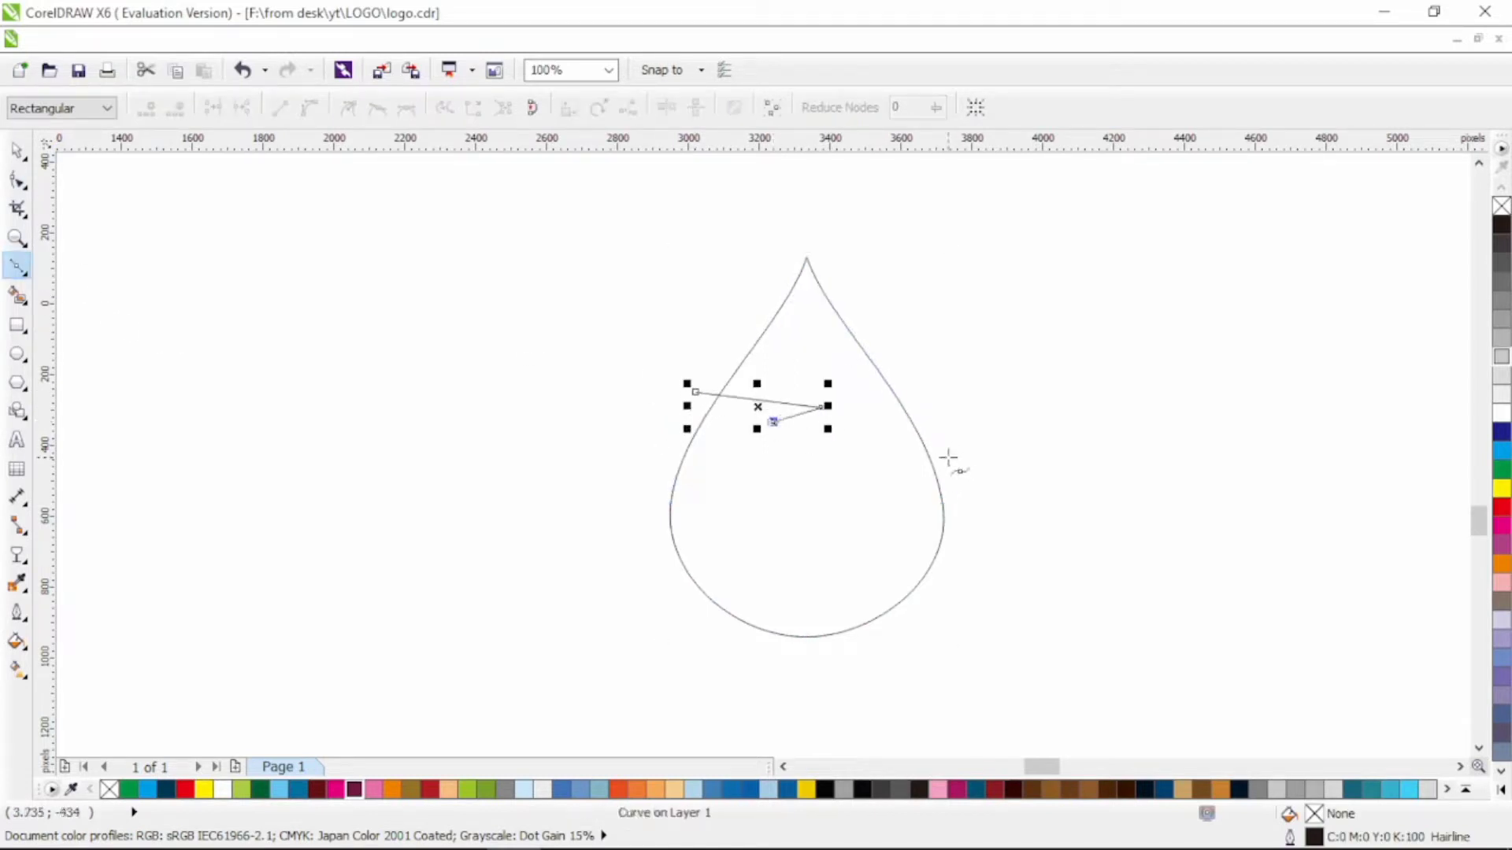
{"action": "double_click", "coordinate": [961, 487]}
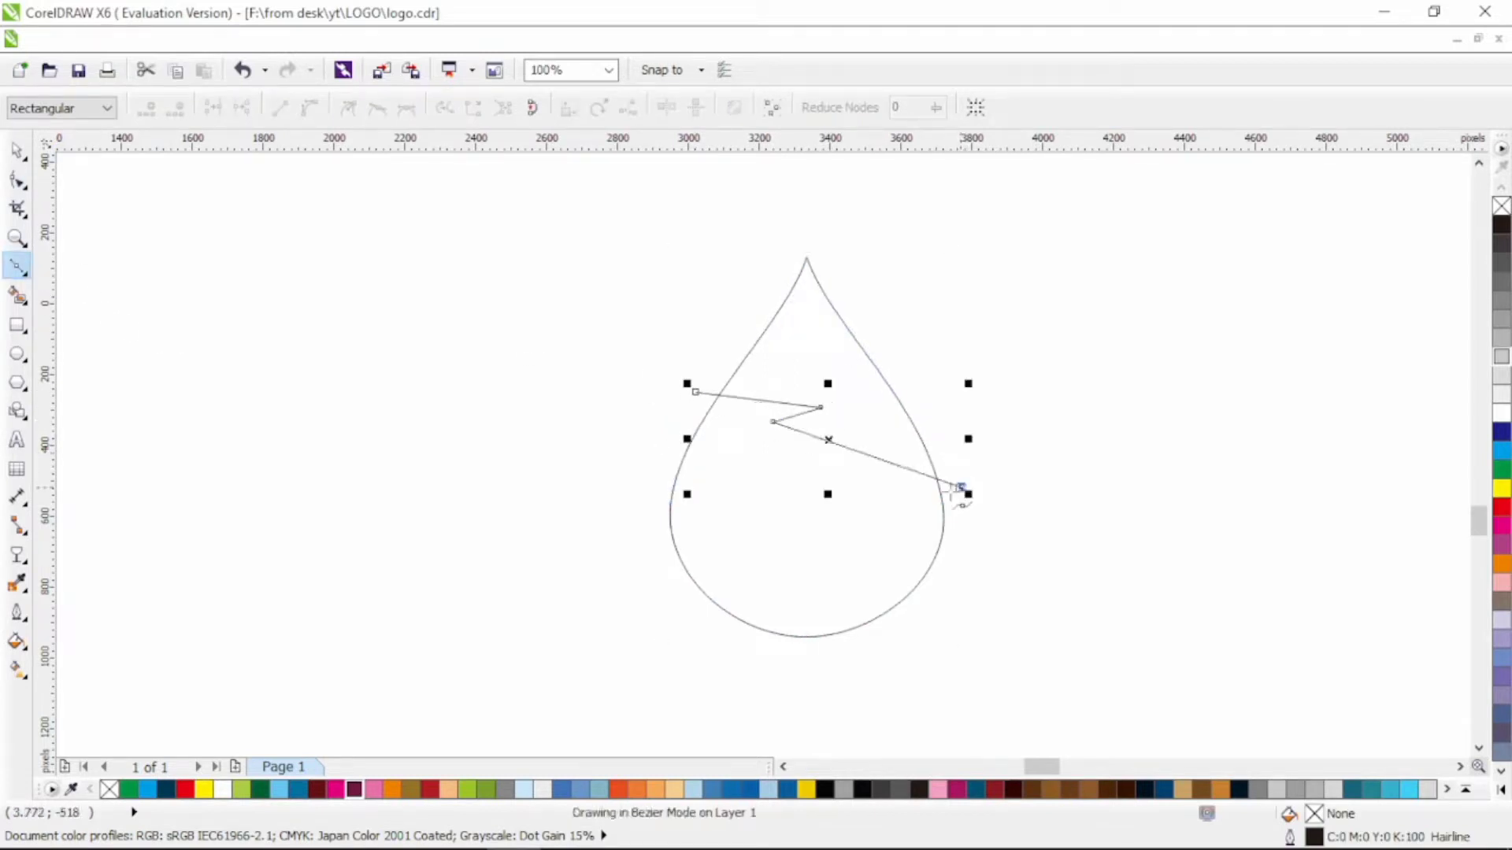
{"action": "double_click", "coordinate": [744, 437]}
{"action": "left_click", "coordinate": [745, 486]}
{"action": "left_click", "coordinate": [696, 393]}
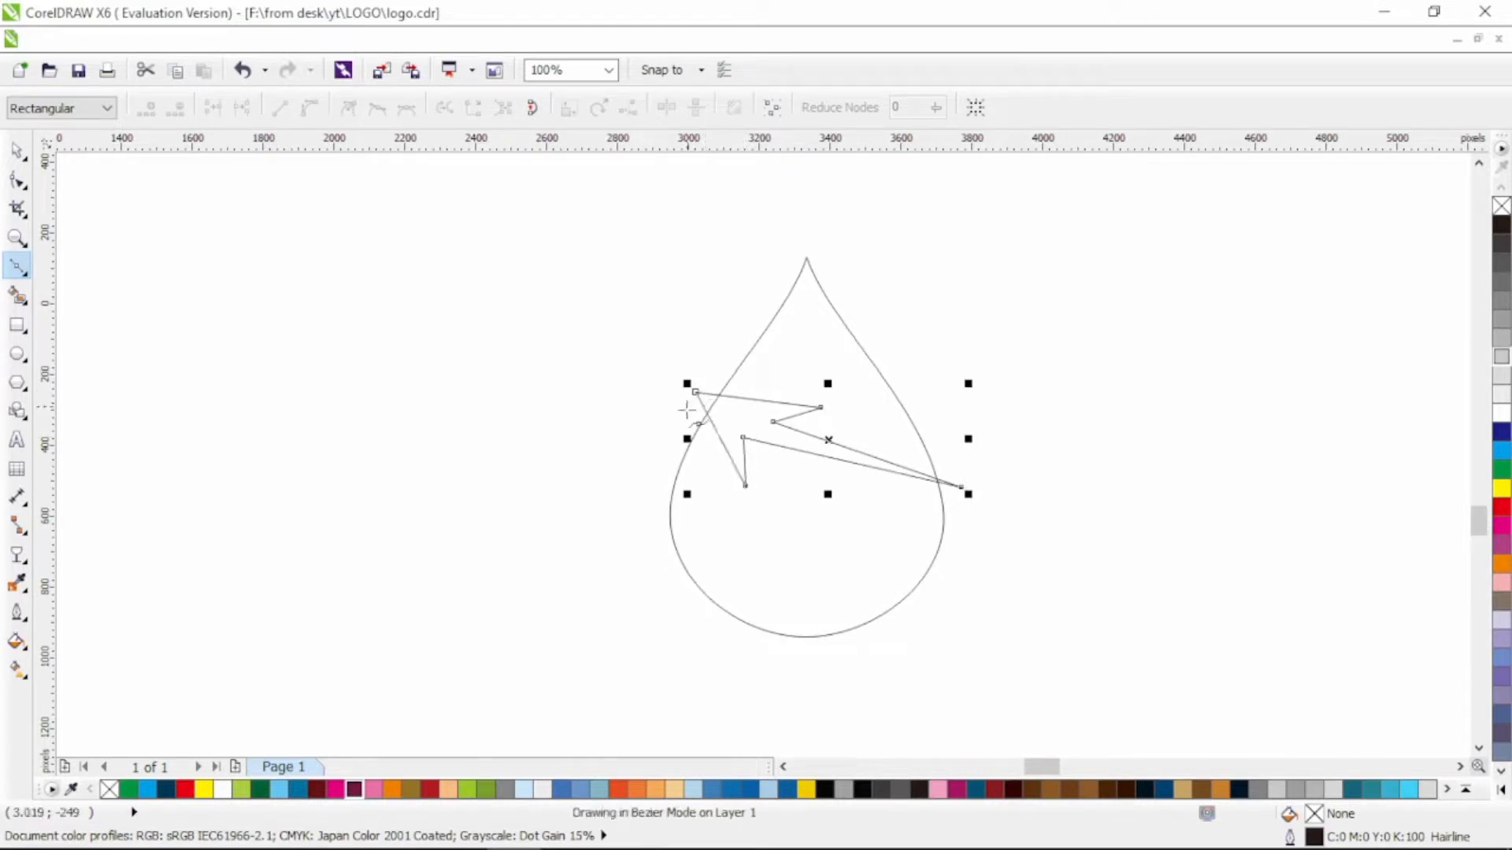
Step: Move the whole arrow outline slightly down and shift the upper inner notch node toward the lower one
{"action": "left_click", "coordinate": [18, 181]}
{"action": "mouse_move", "coordinate": [645, 344]}
{"action": "left_mouse_down"}
{"action": "mouse_move", "coordinate": [845, 473]}
{"action": "mouse_move", "coordinate": [962, 505]}
{"action": "left_mouse_up"}
{"action": "left_click_drag", "start_coordinate": [779, 439], "coordinate": [757, 435]}
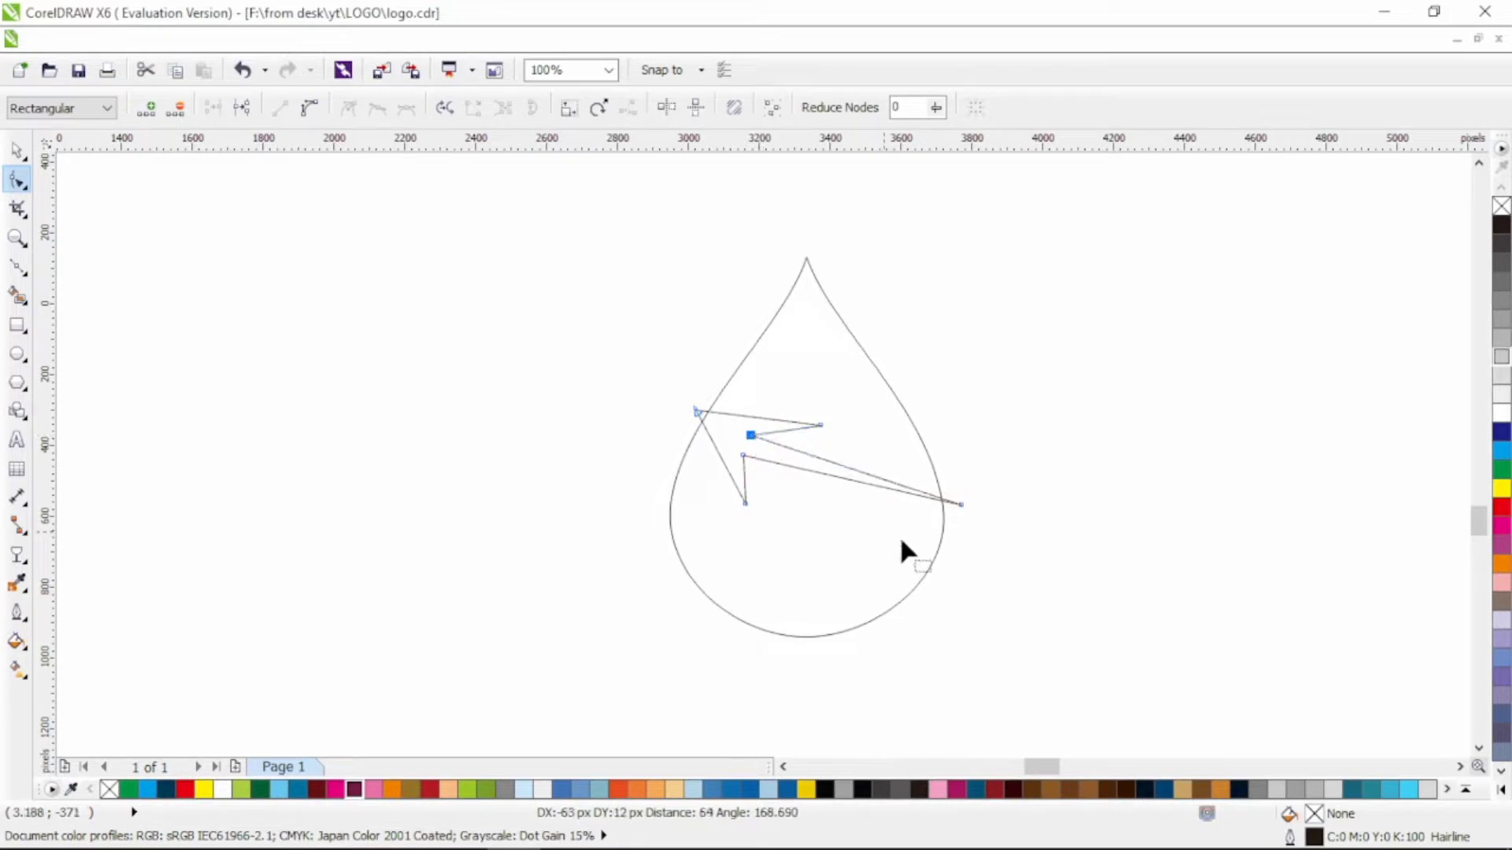
Step: Bend the arrow's two shaft edges into downward arcs that hook up at the tail, and adjust the arrowhead nodes
{"action": "left_click_drag", "start_coordinate": [988, 443], "coordinate": [909, 536]}
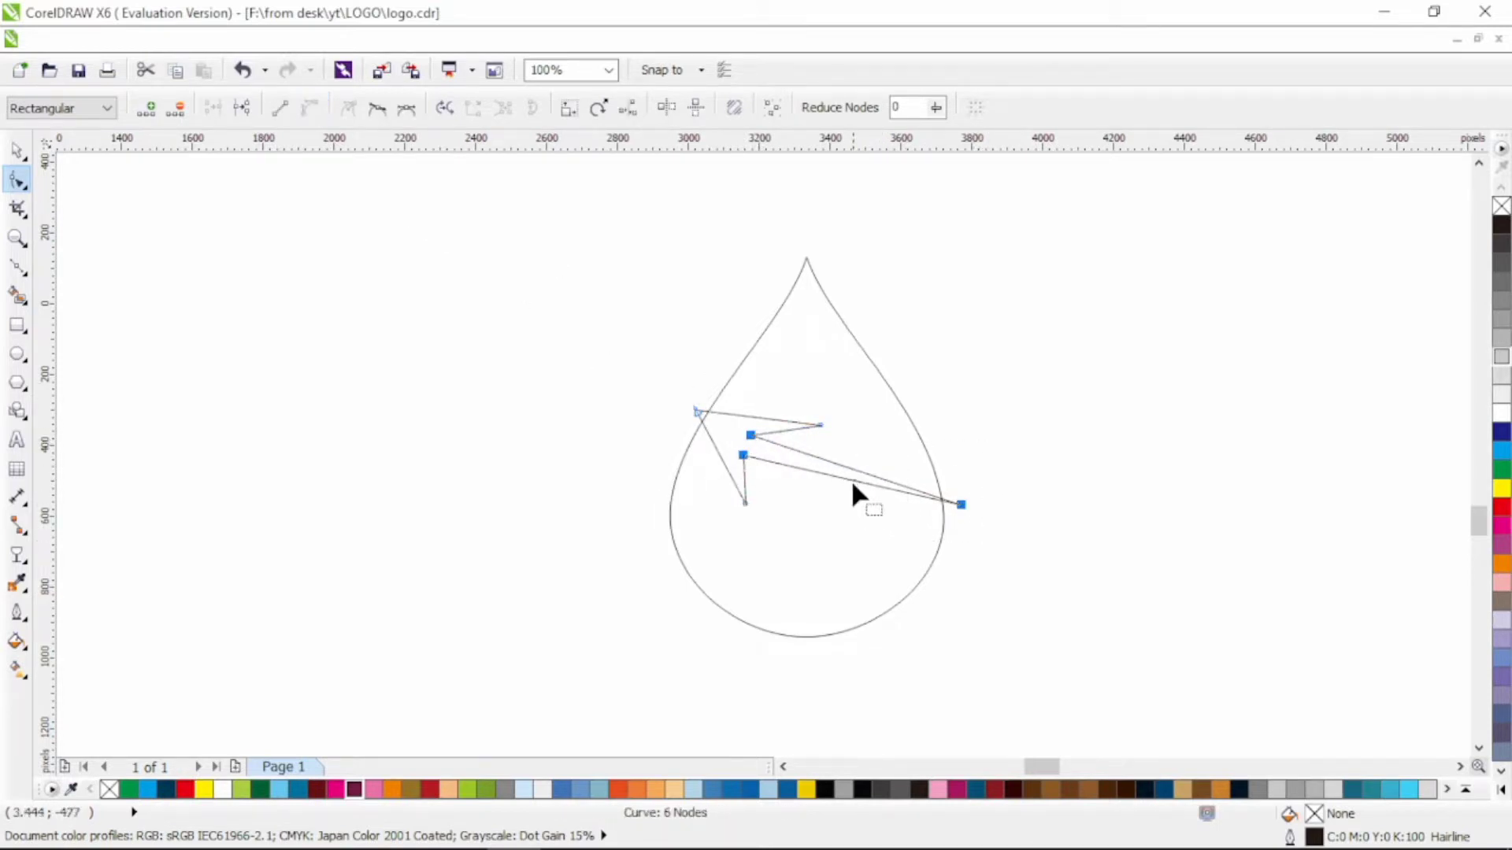
{"action": "left_click_drag", "start_coordinate": [851, 479], "coordinate": [943, 496]}
{"action": "left_click_drag", "start_coordinate": [974, 598], "coordinate": [1033, 603]}
{"action": "left_click_drag", "start_coordinate": [955, 553], "coordinate": [906, 594]}
{"action": "left_click_drag", "start_coordinate": [750, 436], "coordinate": [792, 436]}
{"action": "left_click_drag", "start_coordinate": [745, 502], "coordinate": [749, 496]}
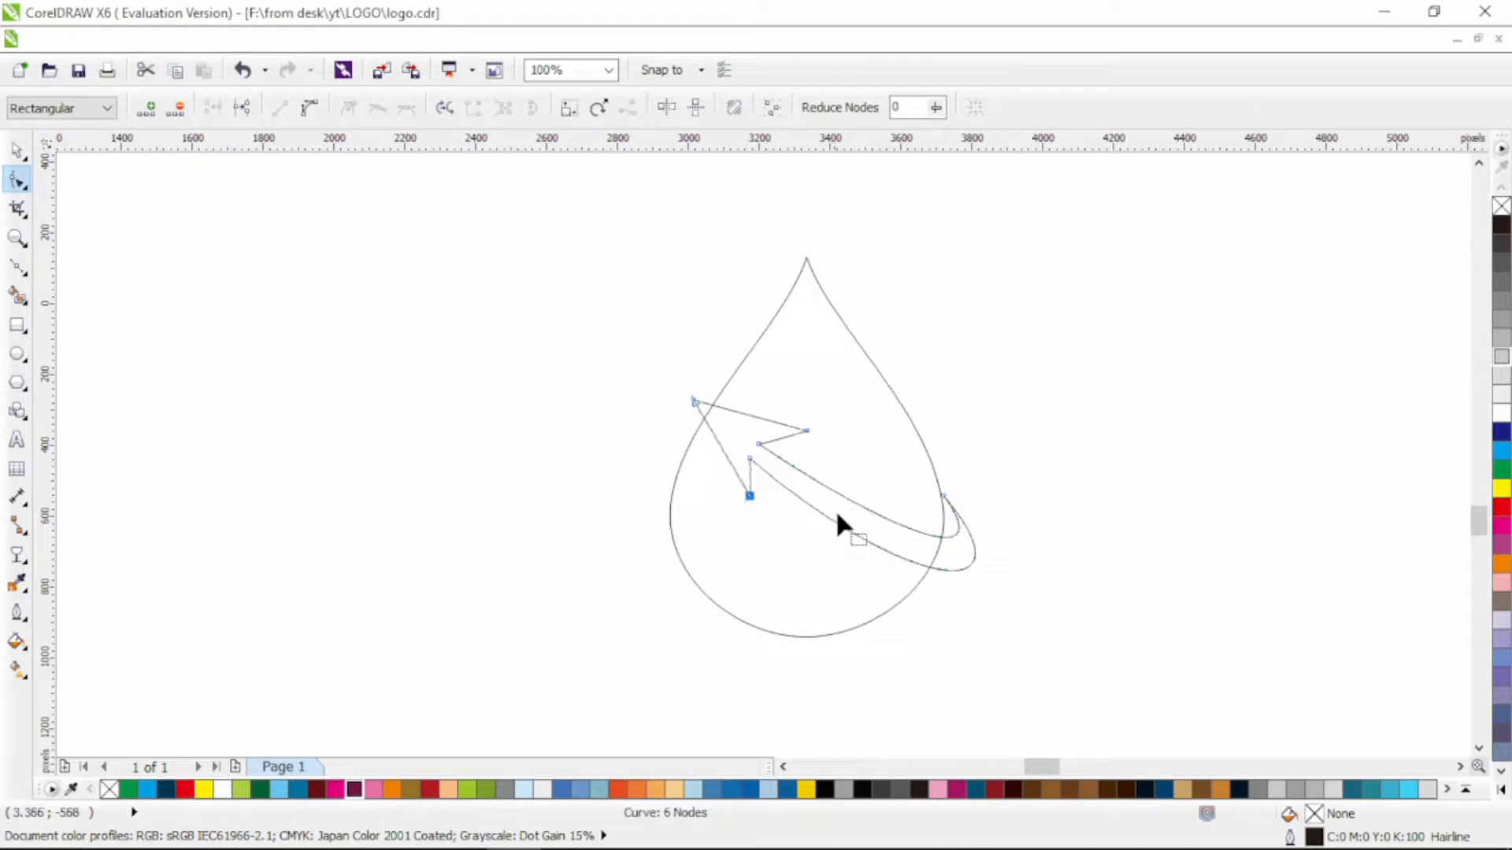
Step: Refine the shaft's curve handles and move the tail tip outside the teardrop so the swoosh widens toward its hook
{"action": "left_click", "coordinate": [750, 459]}
{"action": "left_click_drag", "start_coordinate": [910, 606], "coordinate": [913, 631]}
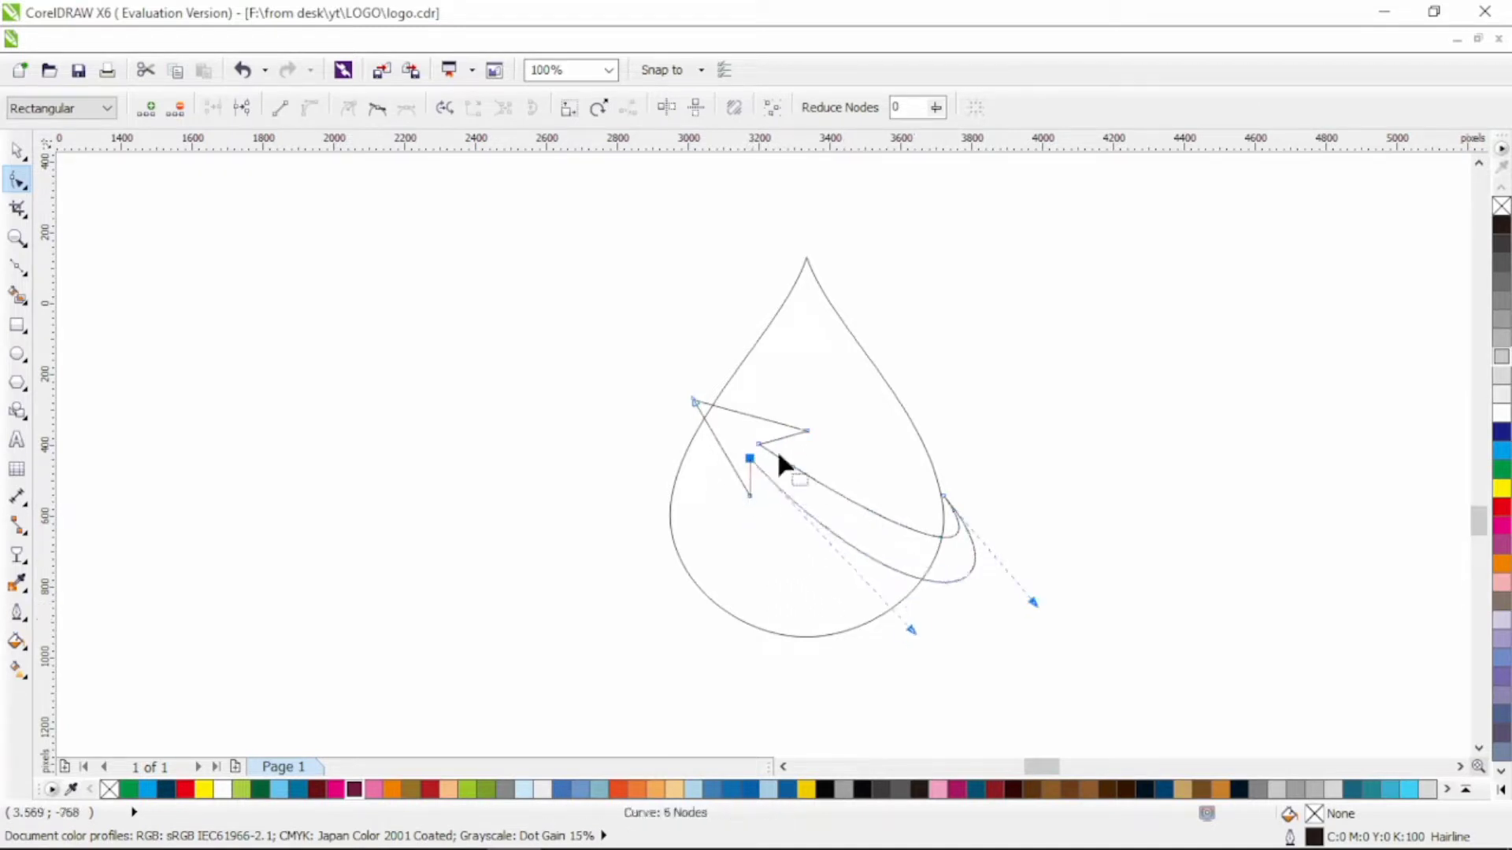
{"action": "left_click_drag", "start_coordinate": [757, 446], "coordinate": [755, 450]}
{"action": "left_click_drag", "start_coordinate": [897, 544], "coordinate": [864, 515]}
{"action": "left_click_drag", "start_coordinate": [1007, 571], "coordinate": [1051, 598]}
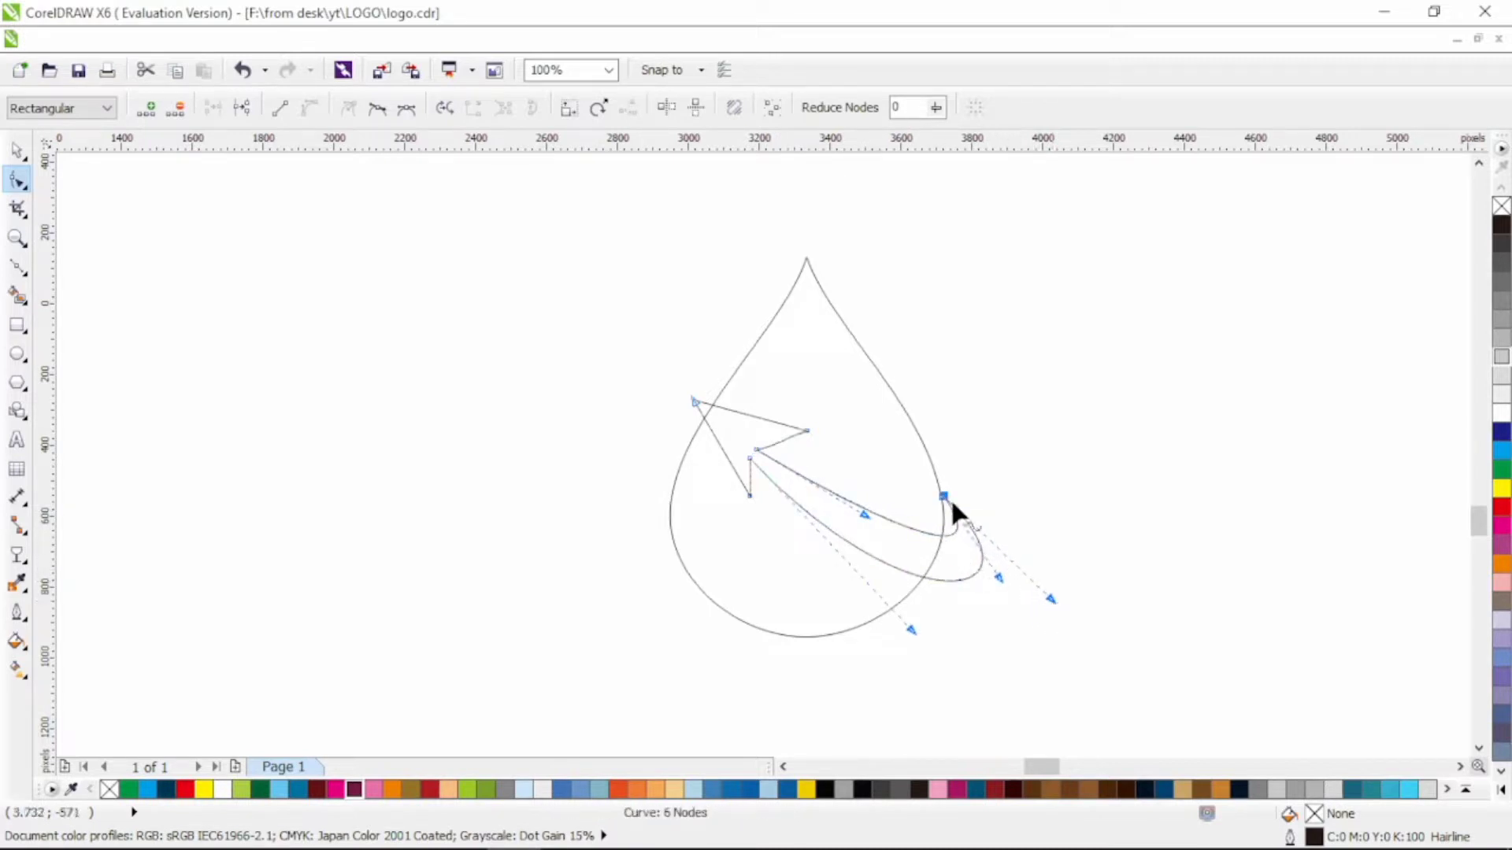
{"action": "left_click_drag", "start_coordinate": [944, 496], "coordinate": [960, 510]}
{"action": "mouse_move", "coordinate": [1015, 592]}
{"action": "left_mouse_down"}
{"action": "mouse_move", "coordinate": [1050, 597]}
{"action": "mouse_move", "coordinate": [1033, 596]}
{"action": "left_mouse_up"}
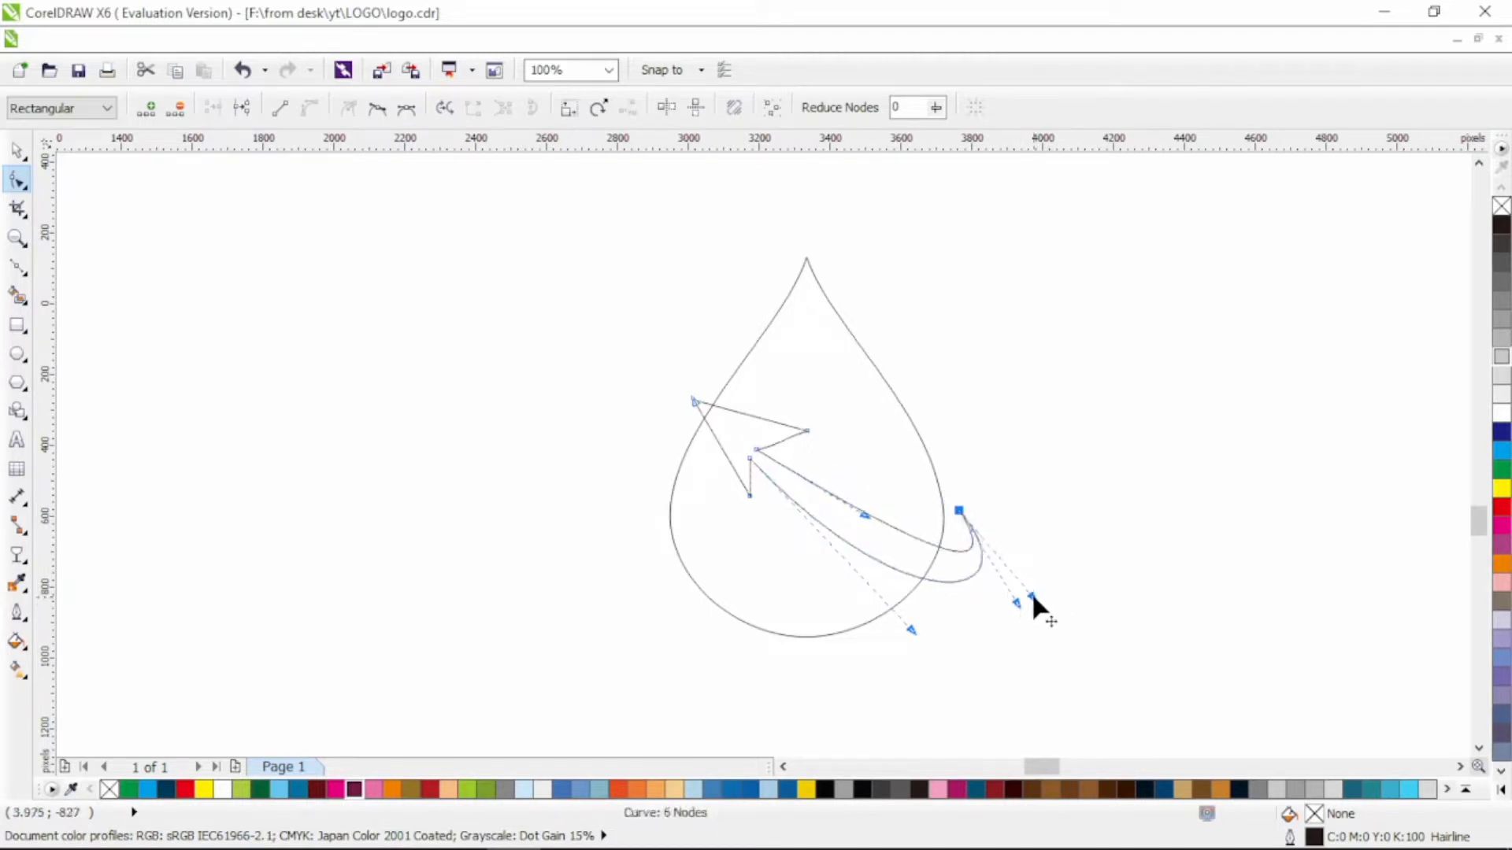
Step: Smooth the node at the arrowhead's upper barb to round it
{"action": "scroll", "coordinate": [753, 447], "scroll_direction": "up", "scroll_amount": 2}
{"action": "left_click_drag", "start_coordinate": [907, 398], "coordinate": [850, 435]}
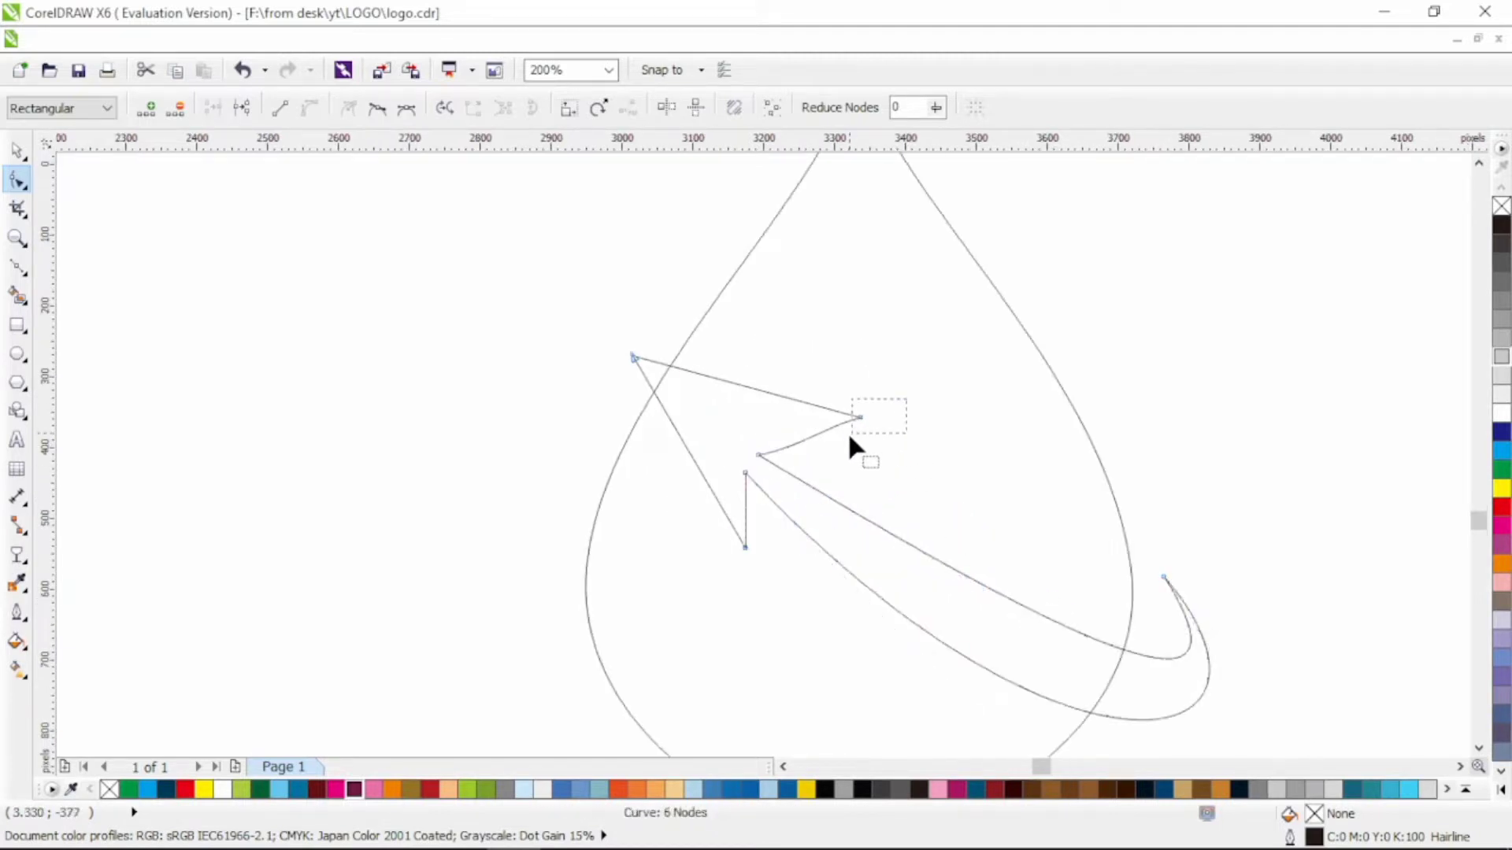
{"action": "left_click", "coordinate": [377, 108]}
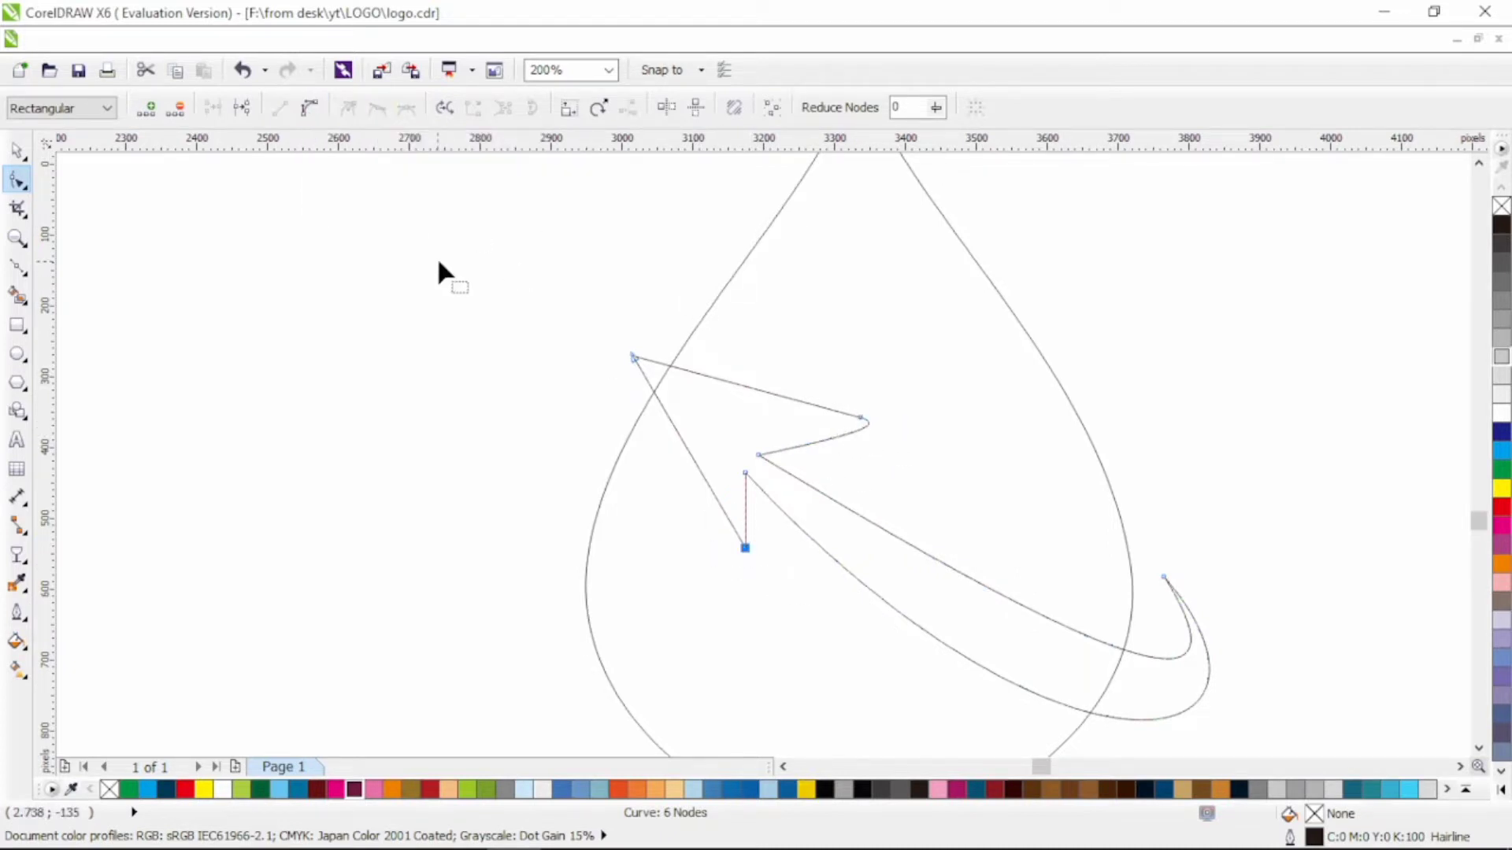
Step: Select only the arrow, smooth its lower barb node, and realign the handle so the arrowhead's outer edge stays straight
{"action": "left_click_drag", "start_coordinate": [556, 295], "coordinate": [656, 400]}
{"action": "left_click_drag", "start_coordinate": [688, 511], "coordinate": [720, 532]}
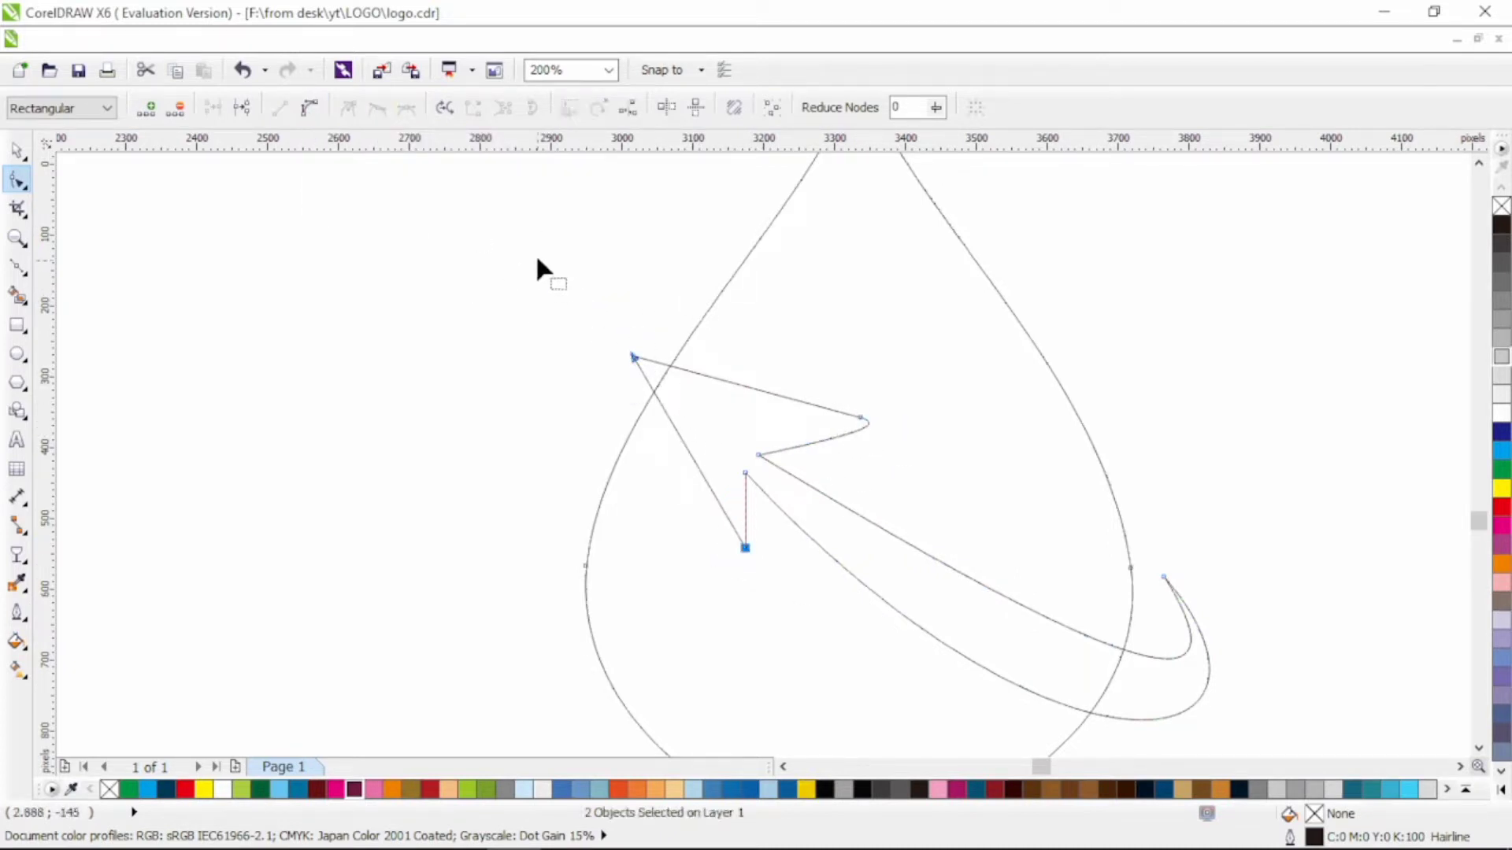
{"action": "left_click", "coordinate": [723, 549]}
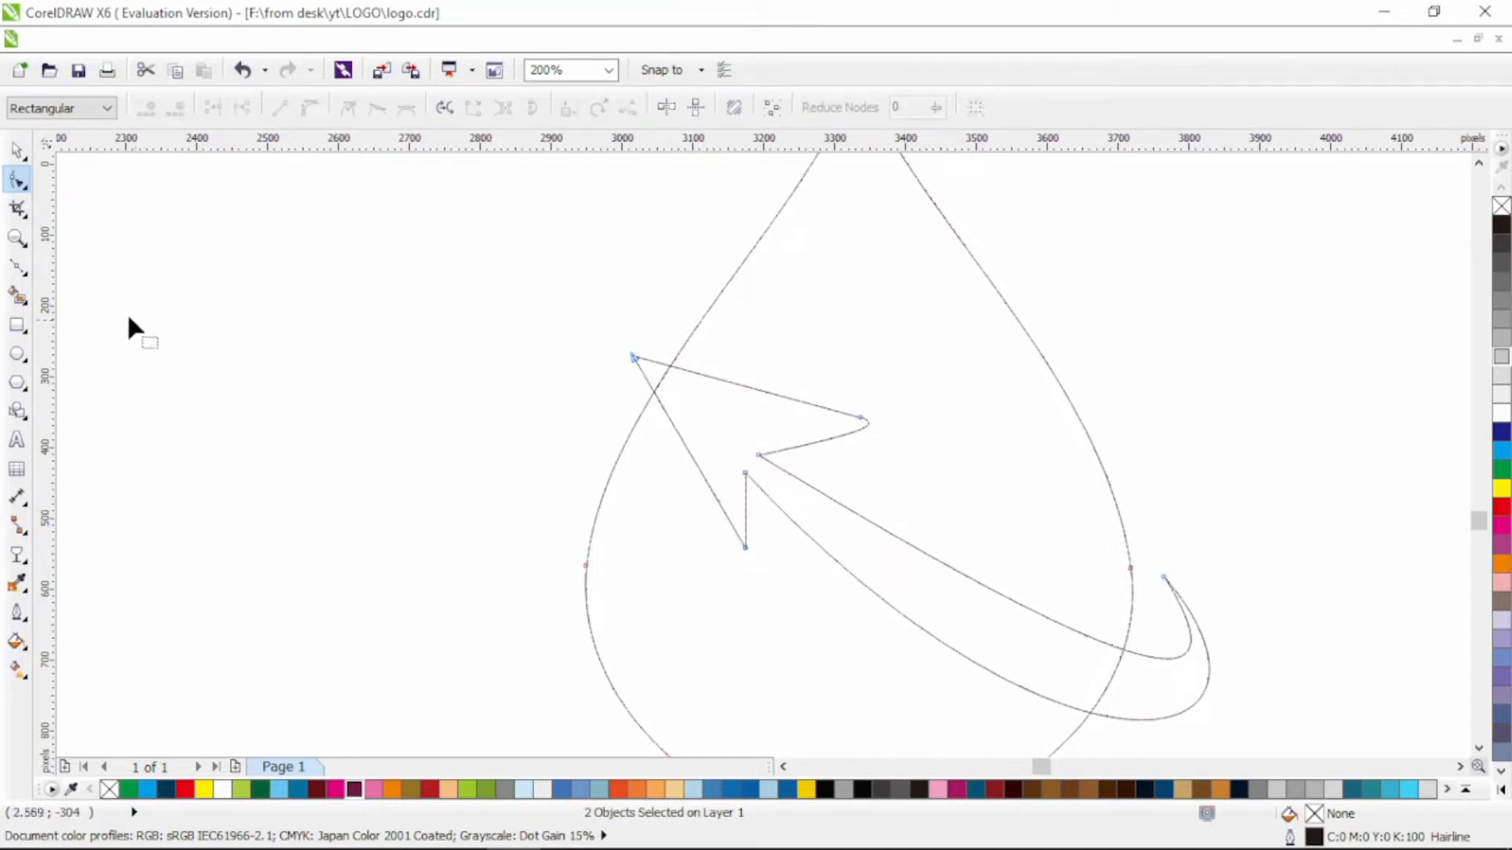
{"action": "key", "text": "space"}
{"action": "left_click", "coordinate": [688, 428]}
{"action": "key", "text": "space"}
{"action": "left_click_drag", "start_coordinate": [699, 532], "coordinate": [748, 545]}
{"action": "left_click", "coordinate": [376, 108]}
{"action": "left_click_drag", "start_coordinate": [693, 497], "coordinate": [713, 493]}
{"action": "left_click", "coordinate": [670, 419]}
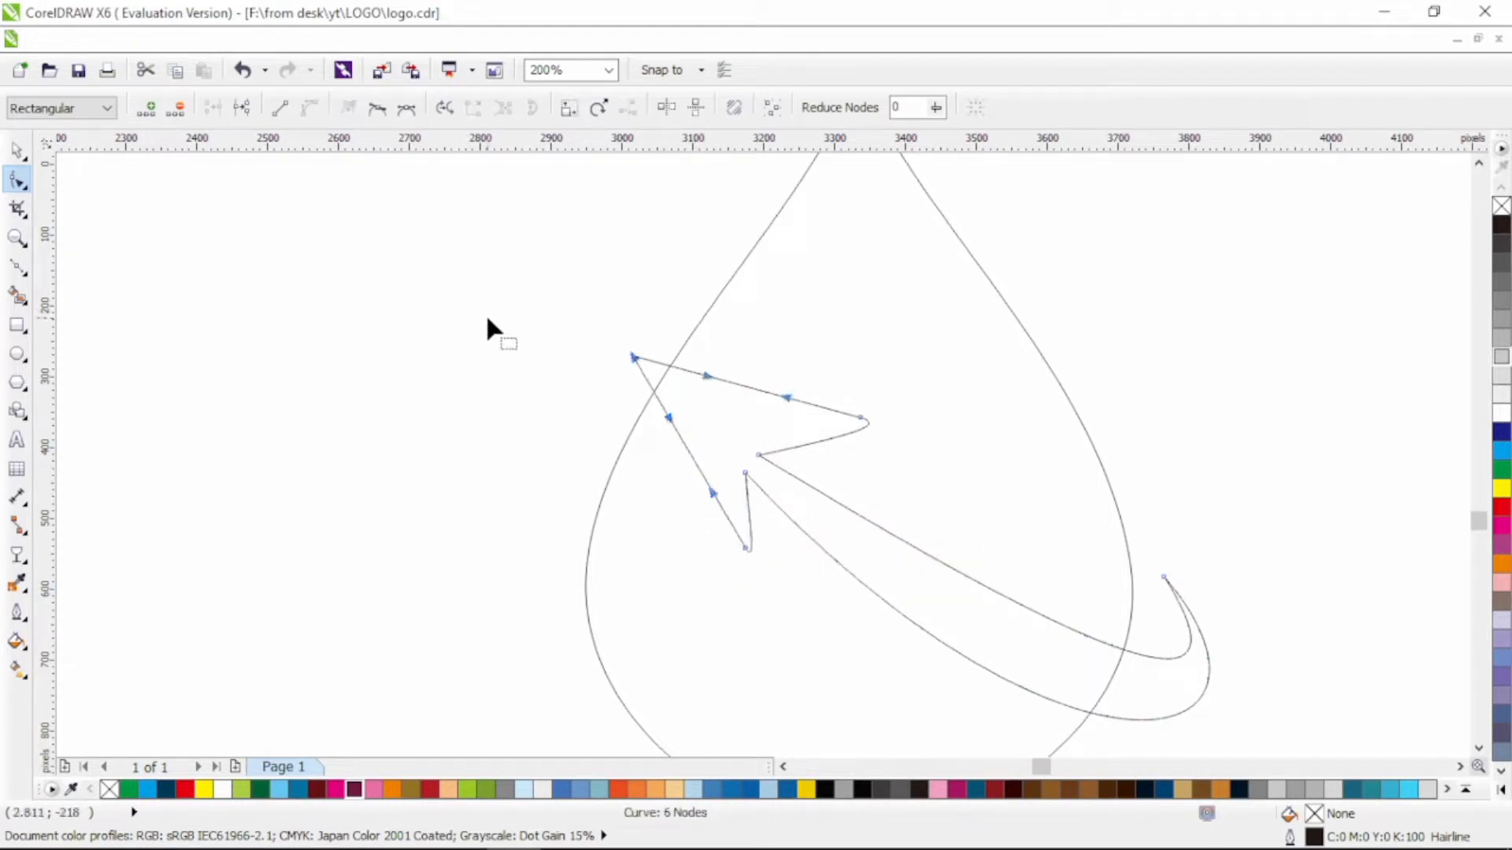
Step: Scale the arrow to about 86.4% and reposition it so its head crosses the teardrop's left edge and its tail extends past the right
{"action": "key", "text": "space"}
{"action": "left_click", "coordinate": [598, 429]}
{"action": "scroll", "coordinate": [598, 430], "scroll_direction": "down", "scroll_amount": 2}
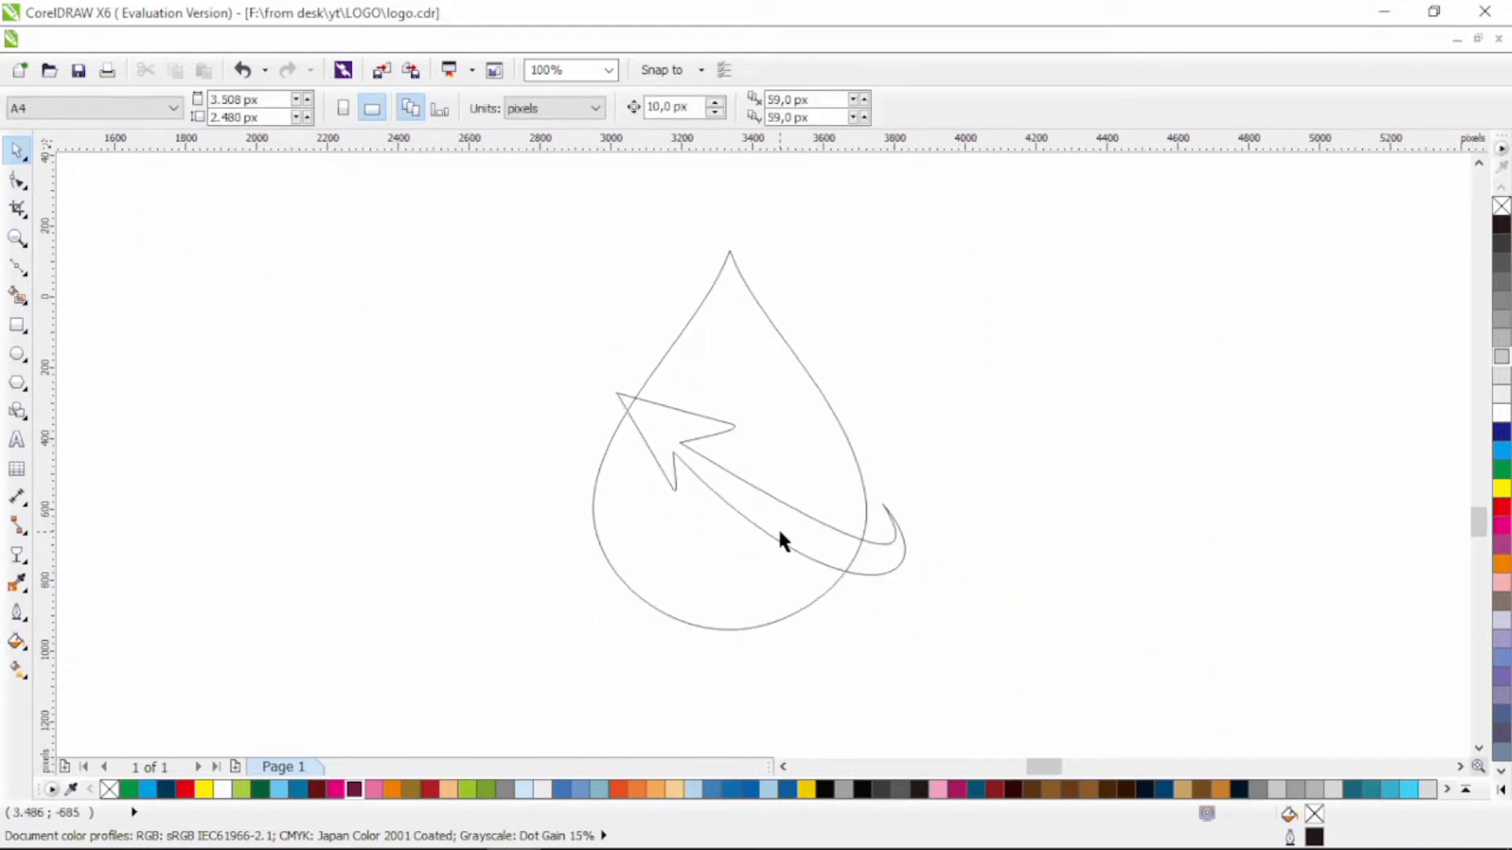
{"action": "left_click", "coordinate": [878, 566]}
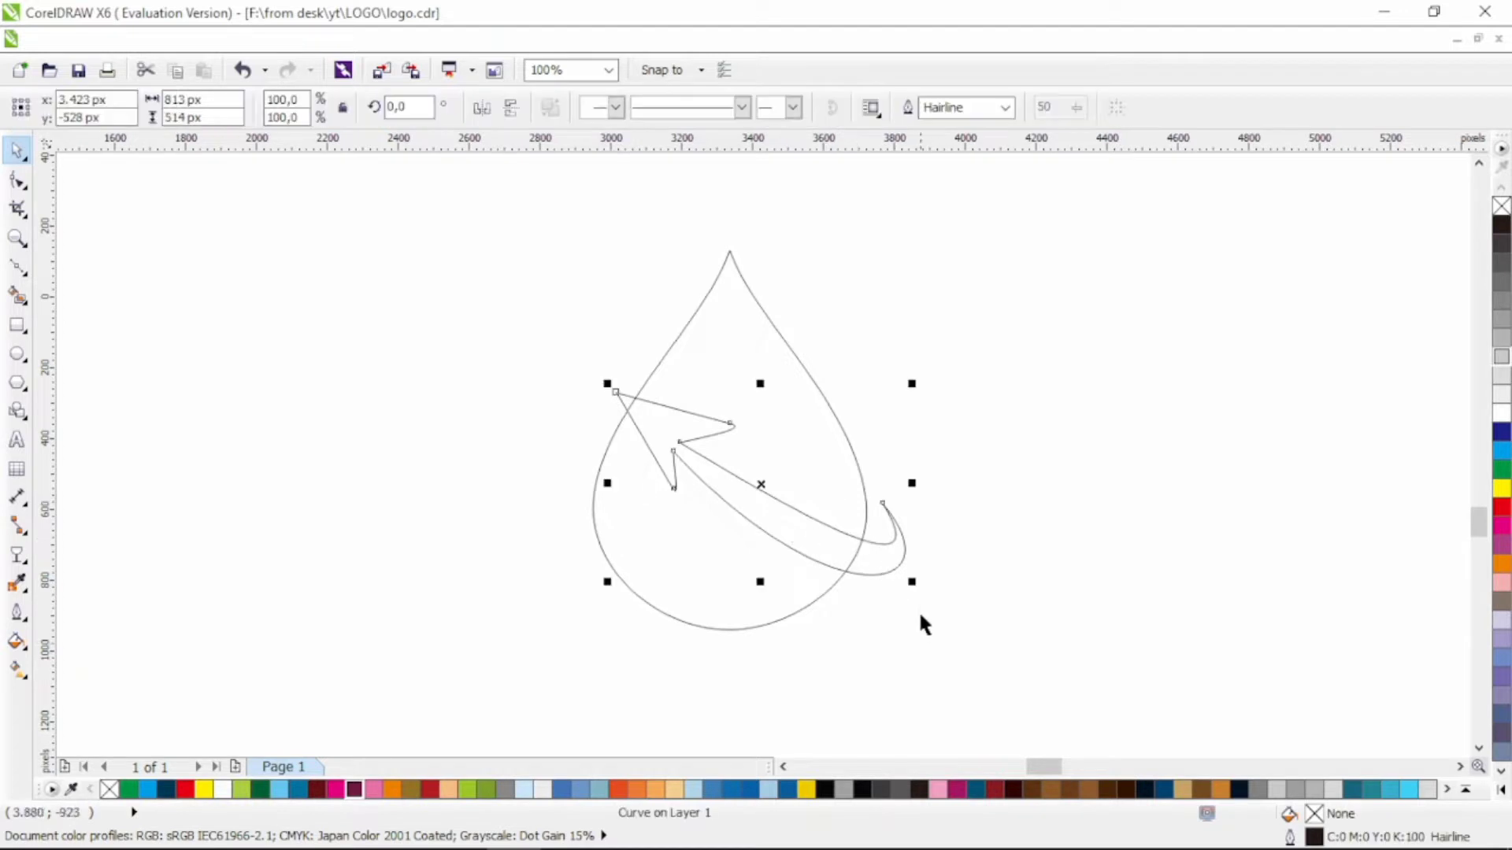
{"action": "left_click_drag", "start_coordinate": [911, 582], "coordinate": [867, 578]}
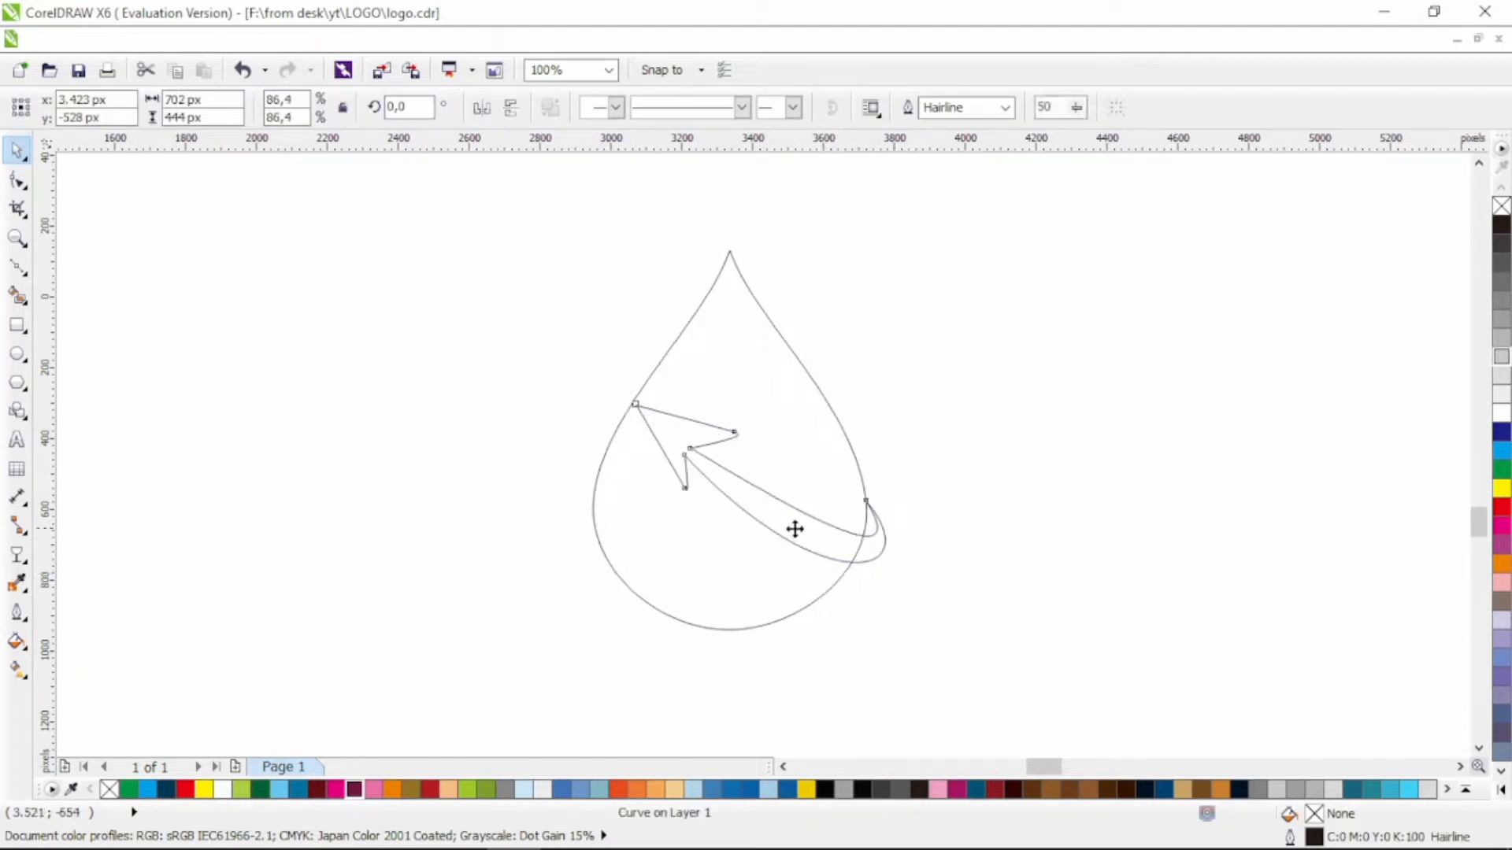
{"action": "left_click_drag", "start_coordinate": [794, 529], "coordinate": [899, 514]}
Step: Reshape the arrow's shaft curves to widen the tail hook and pull the tail tip closer to the teardrop's edge
{"action": "left_click", "coordinate": [18, 181]}
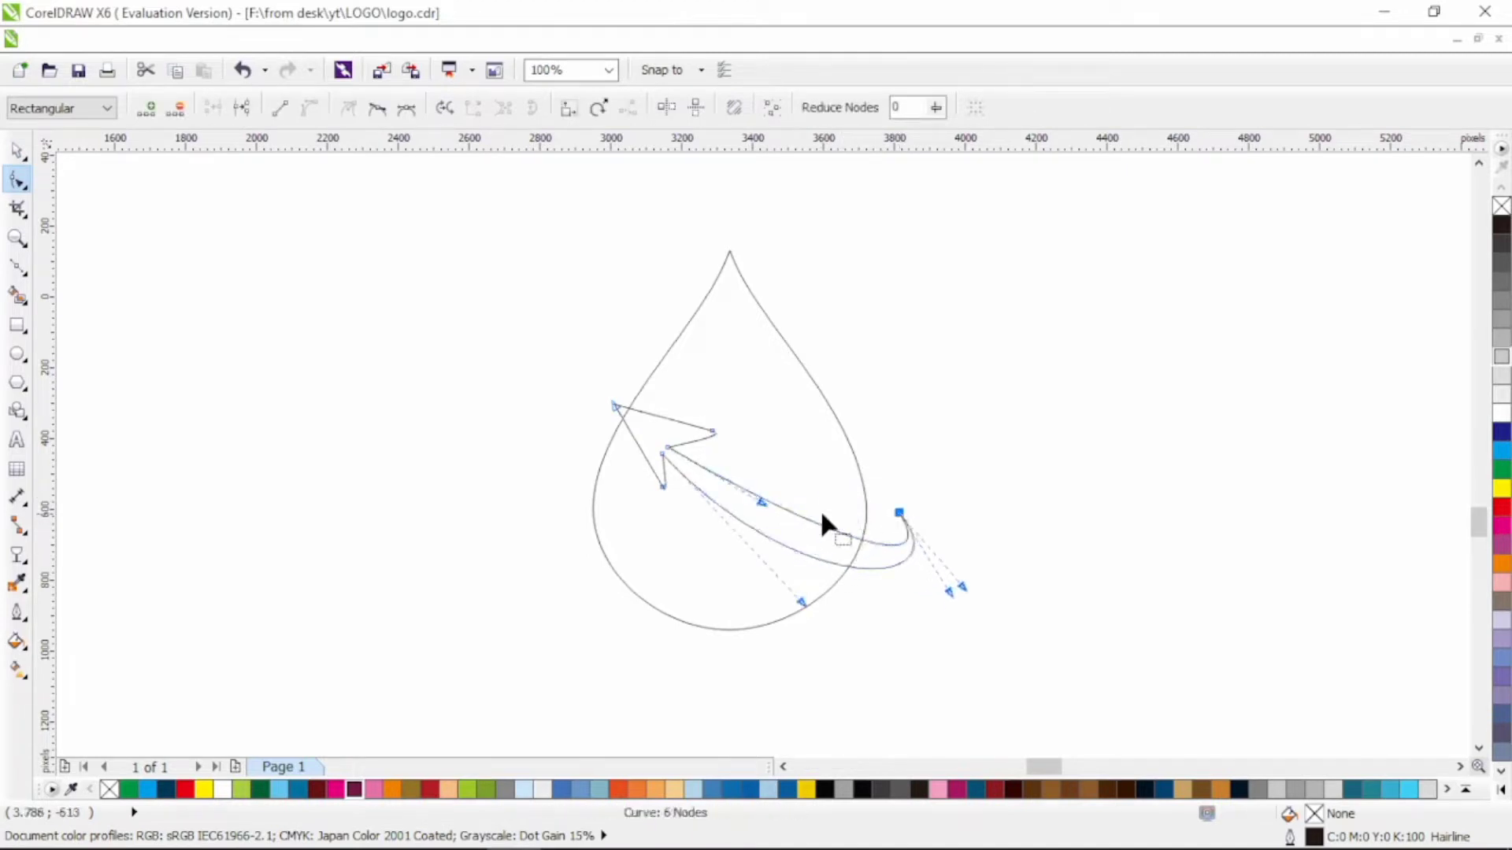
{"action": "left_click_drag", "start_coordinate": [760, 501], "coordinate": [758, 512]}
{"action": "left_click_drag", "start_coordinate": [950, 592], "coordinate": [995, 611]}
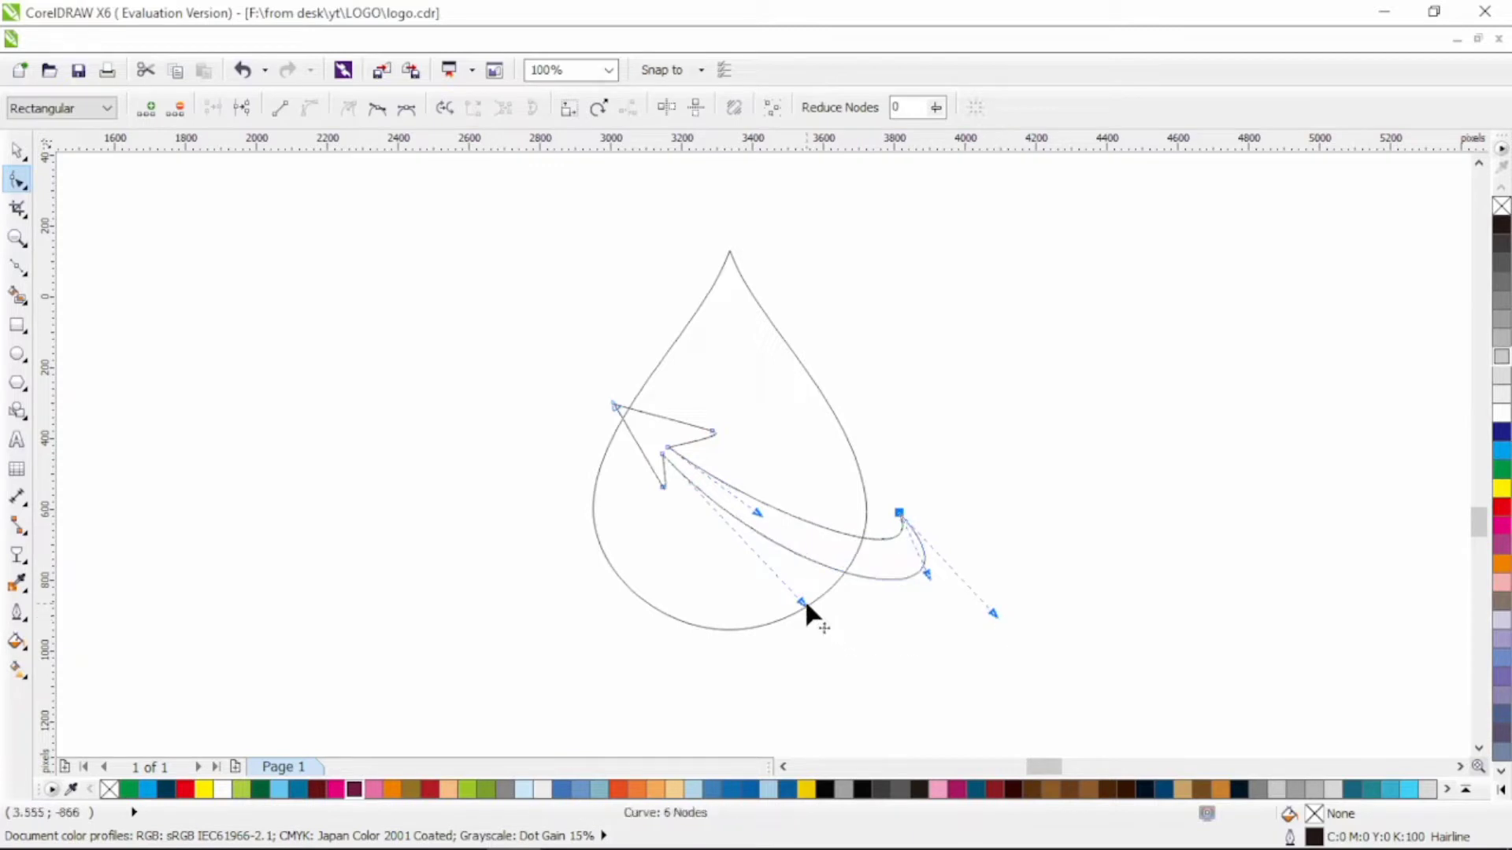
{"action": "left_click_drag", "start_coordinate": [803, 601], "coordinate": [825, 590]}
{"action": "left_click_drag", "start_coordinate": [899, 513], "coordinate": [879, 513]}
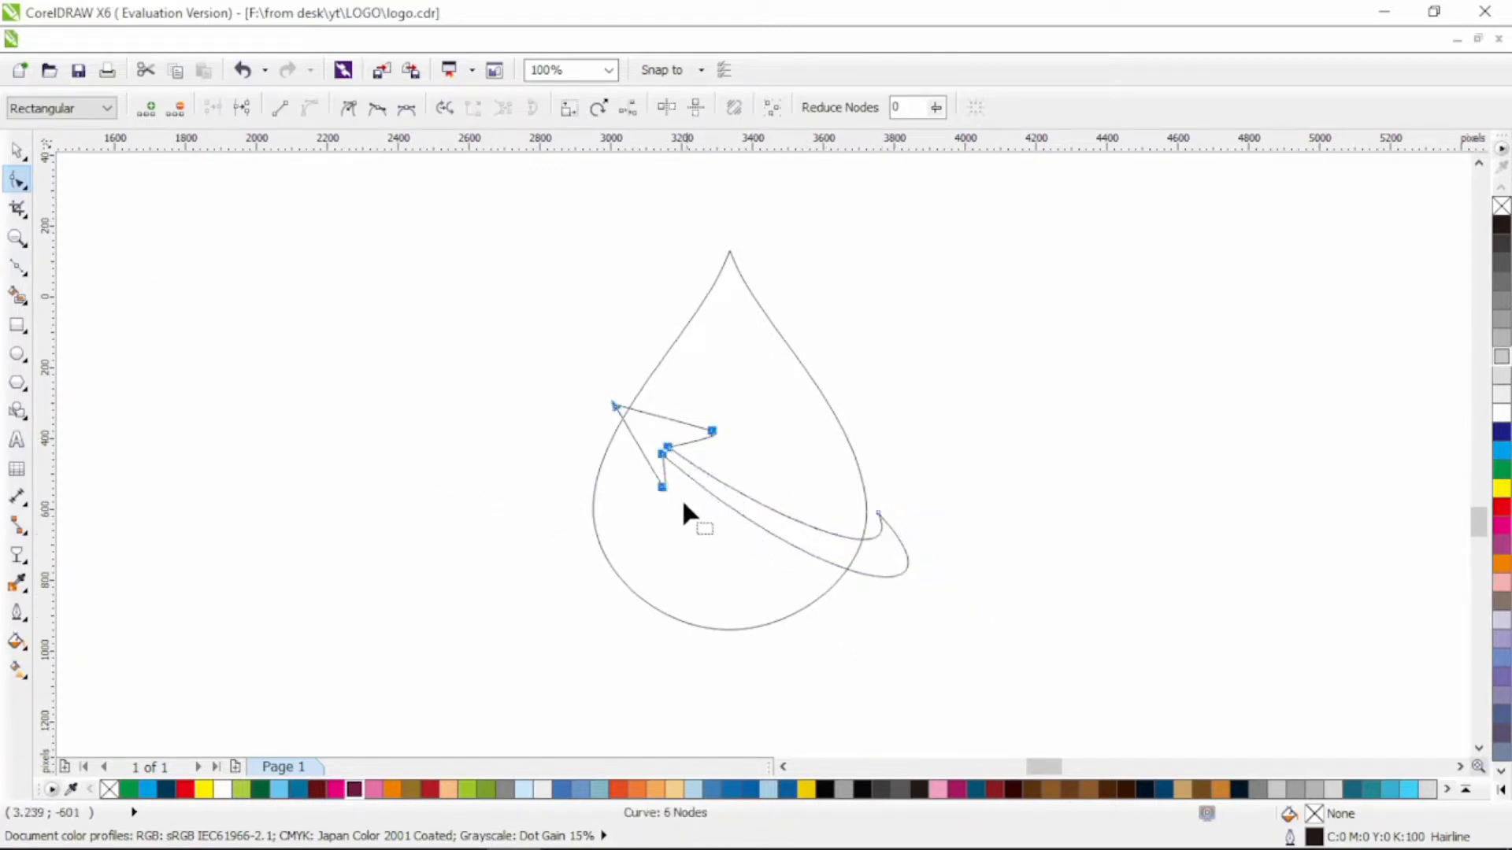
Step: Shift all the arrowhead nodes together slightly further left, then deselect the arrow
{"action": "mouse_move", "coordinate": [662, 488]}
{"action": "left_mouse_down"}
{"action": "mouse_move", "coordinate": [715, 517]}
{"action": "mouse_move", "coordinate": [658, 489]}
{"action": "left_mouse_up"}
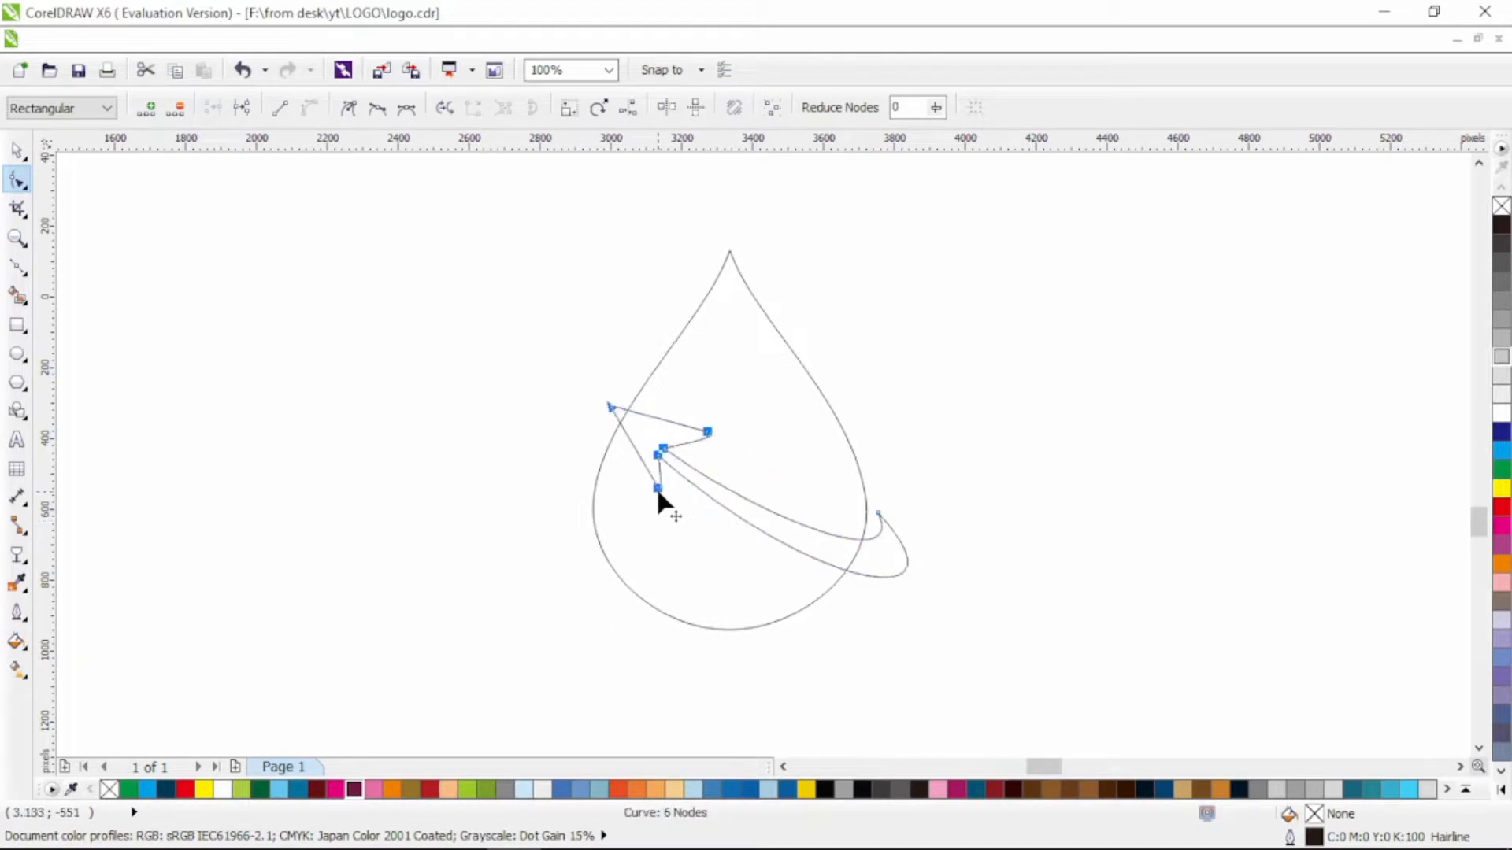
{"action": "left_click", "coordinate": [11, 157]}
{"action": "left_click", "coordinate": [913, 407]}
{"action": "scroll", "coordinate": [795, 451], "scroll_direction": "left", "scroll_amount": 1}
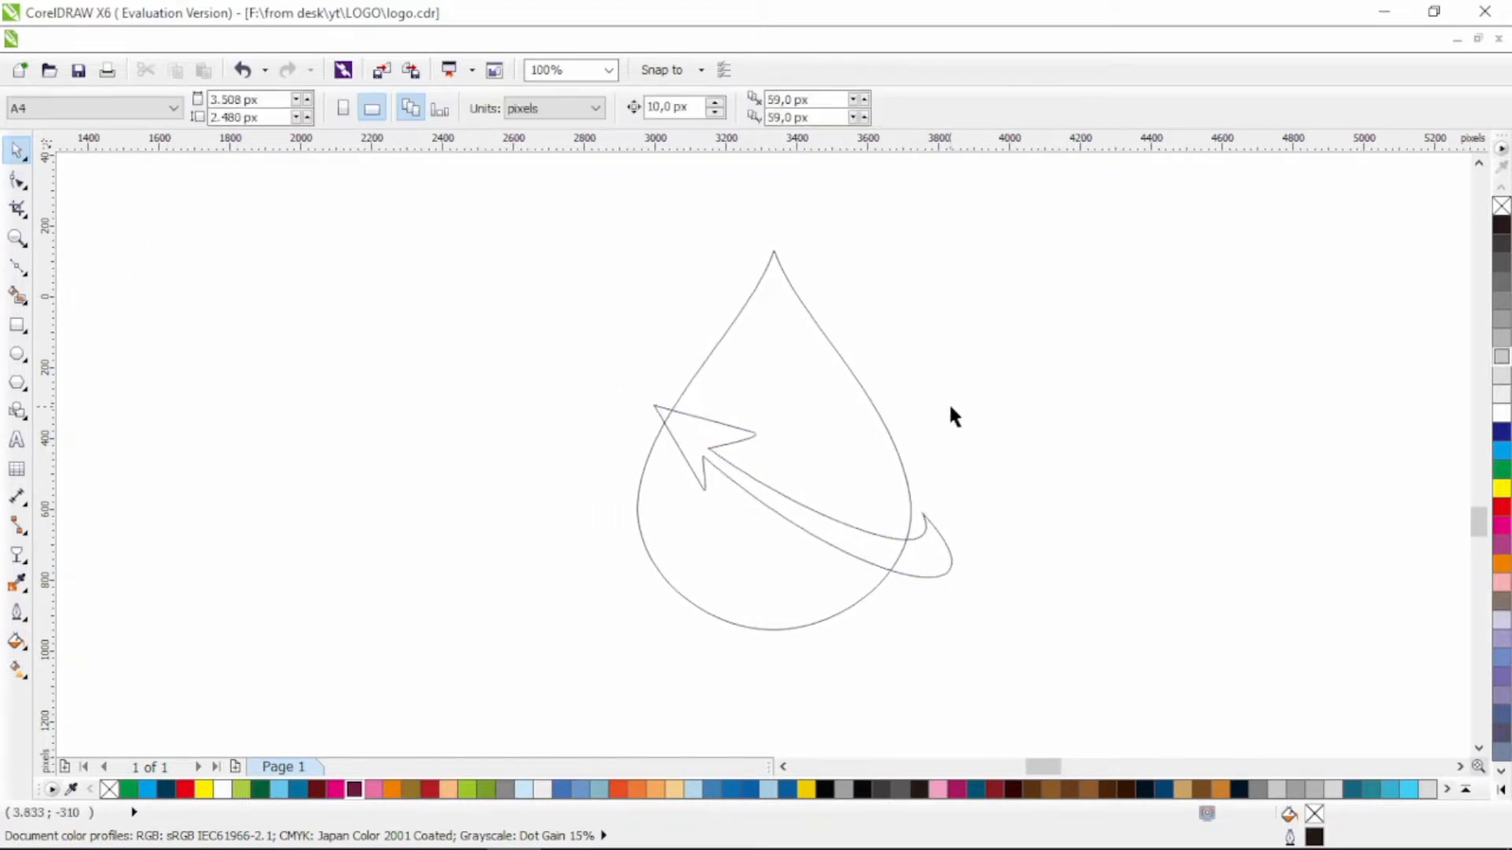
Step: Fill the swoosh arrow with white and remove its outline
{"action": "left_click", "coordinate": [851, 547]}
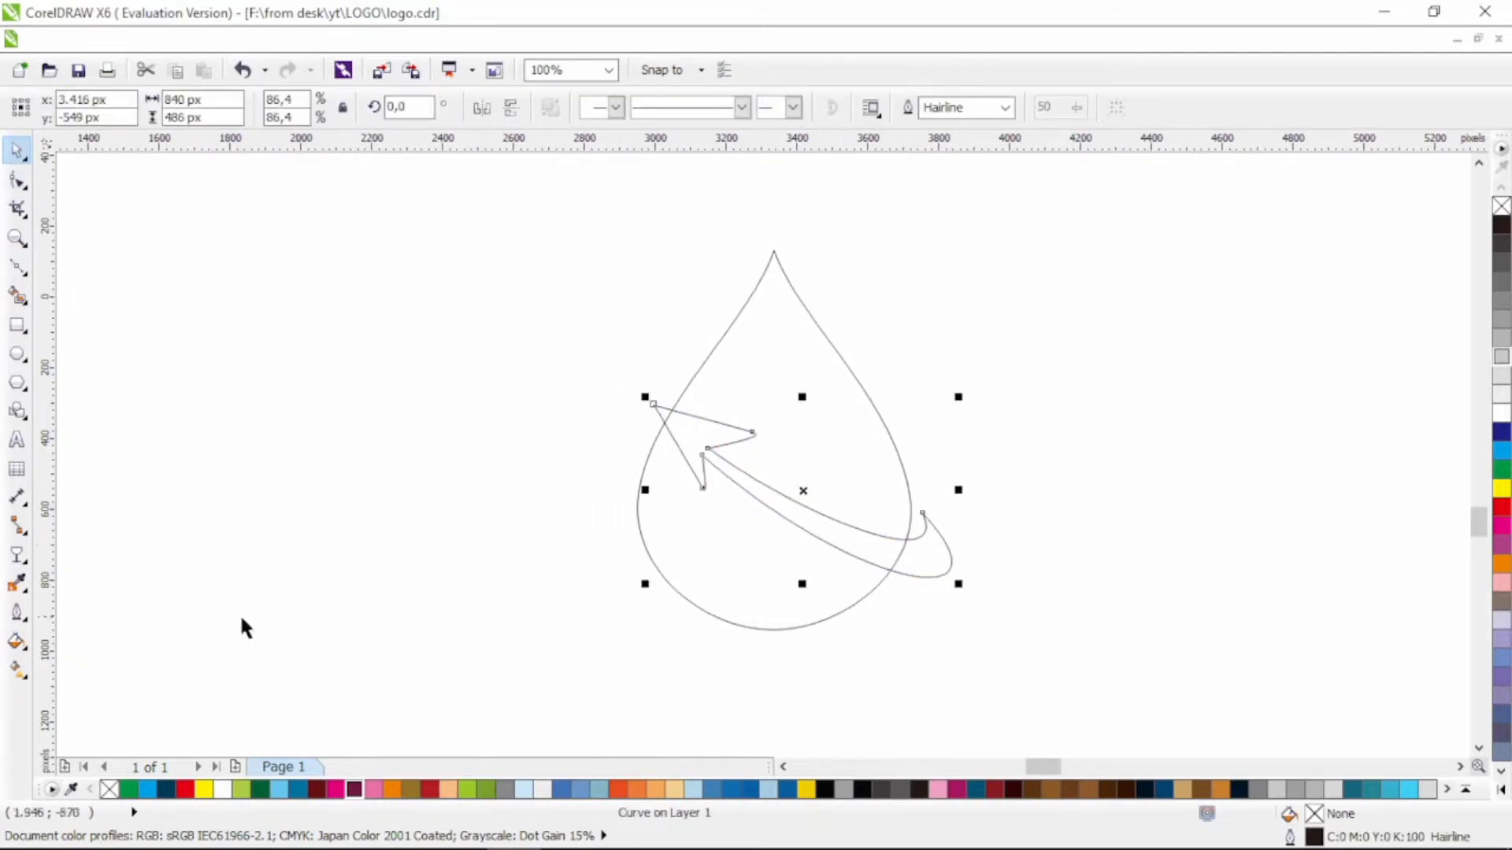
{"action": "left_click", "coordinate": [225, 790]}
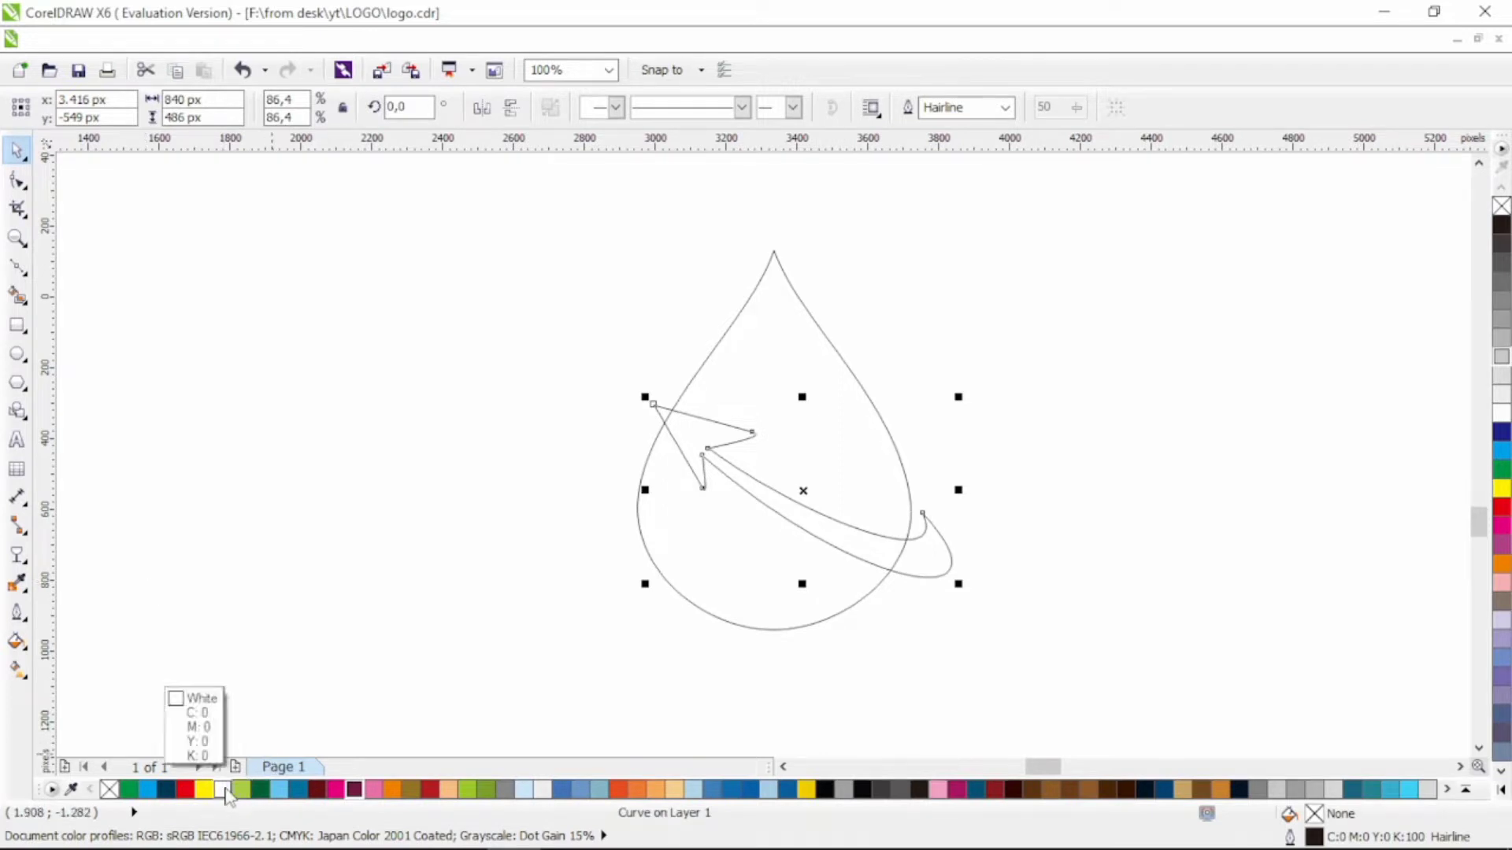
{"action": "right_click", "coordinate": [108, 789]}
Step: Apply a one-step black outside contour with a 30 px offset to the white arrow
{"action": "left_click", "coordinate": [24, 556]}
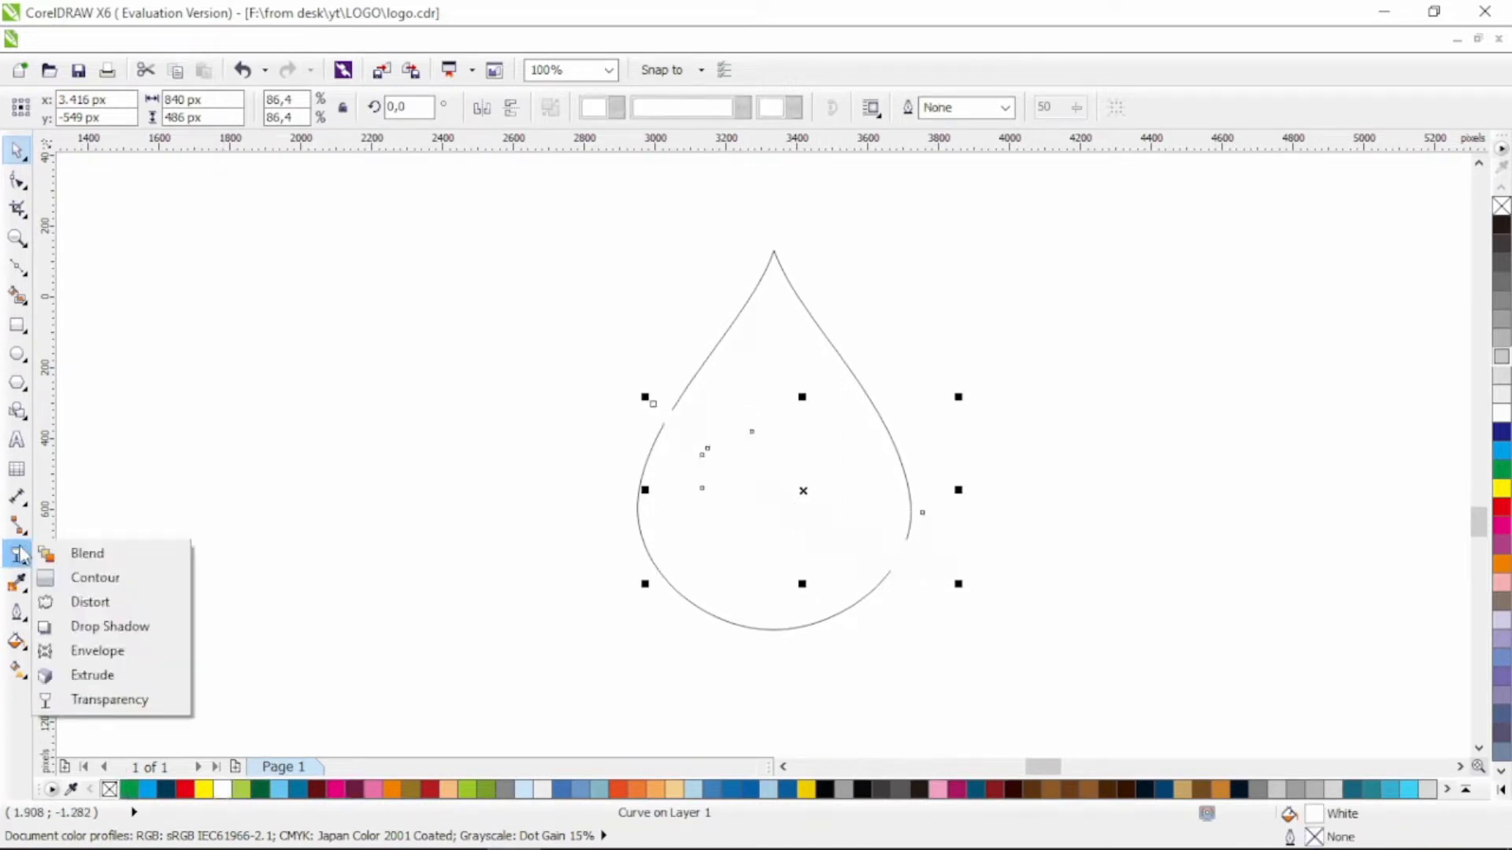
{"action": "left_click", "coordinate": [95, 577]}
{"action": "left_click", "coordinate": [510, 108]}
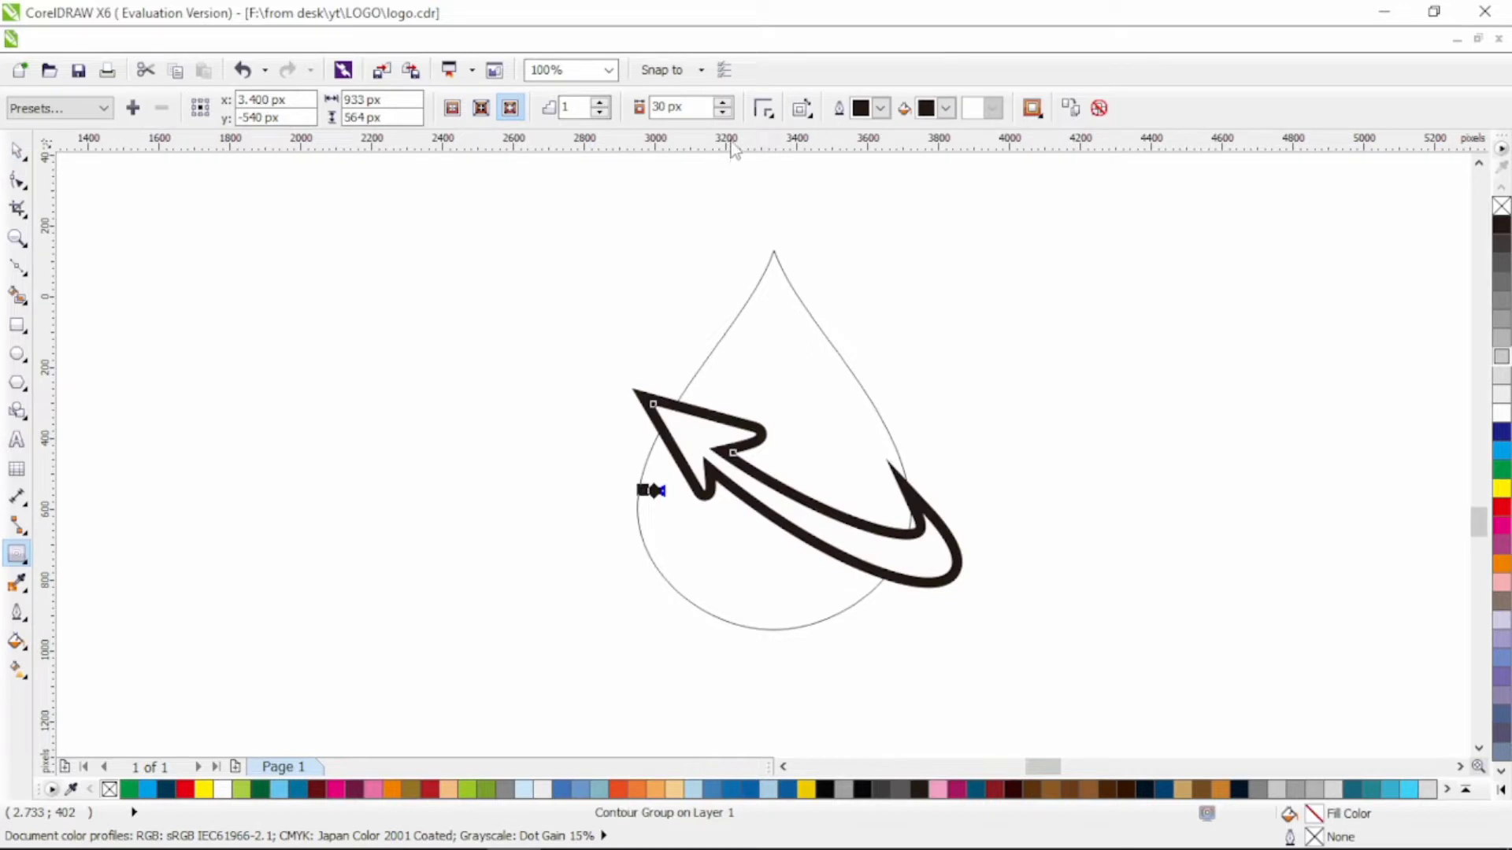
Step: Enlarge the teardrop and the contoured arrow together to about 1,151 by 1,350 px overall, then deselect them
{"action": "left_click", "coordinate": [18, 150]}
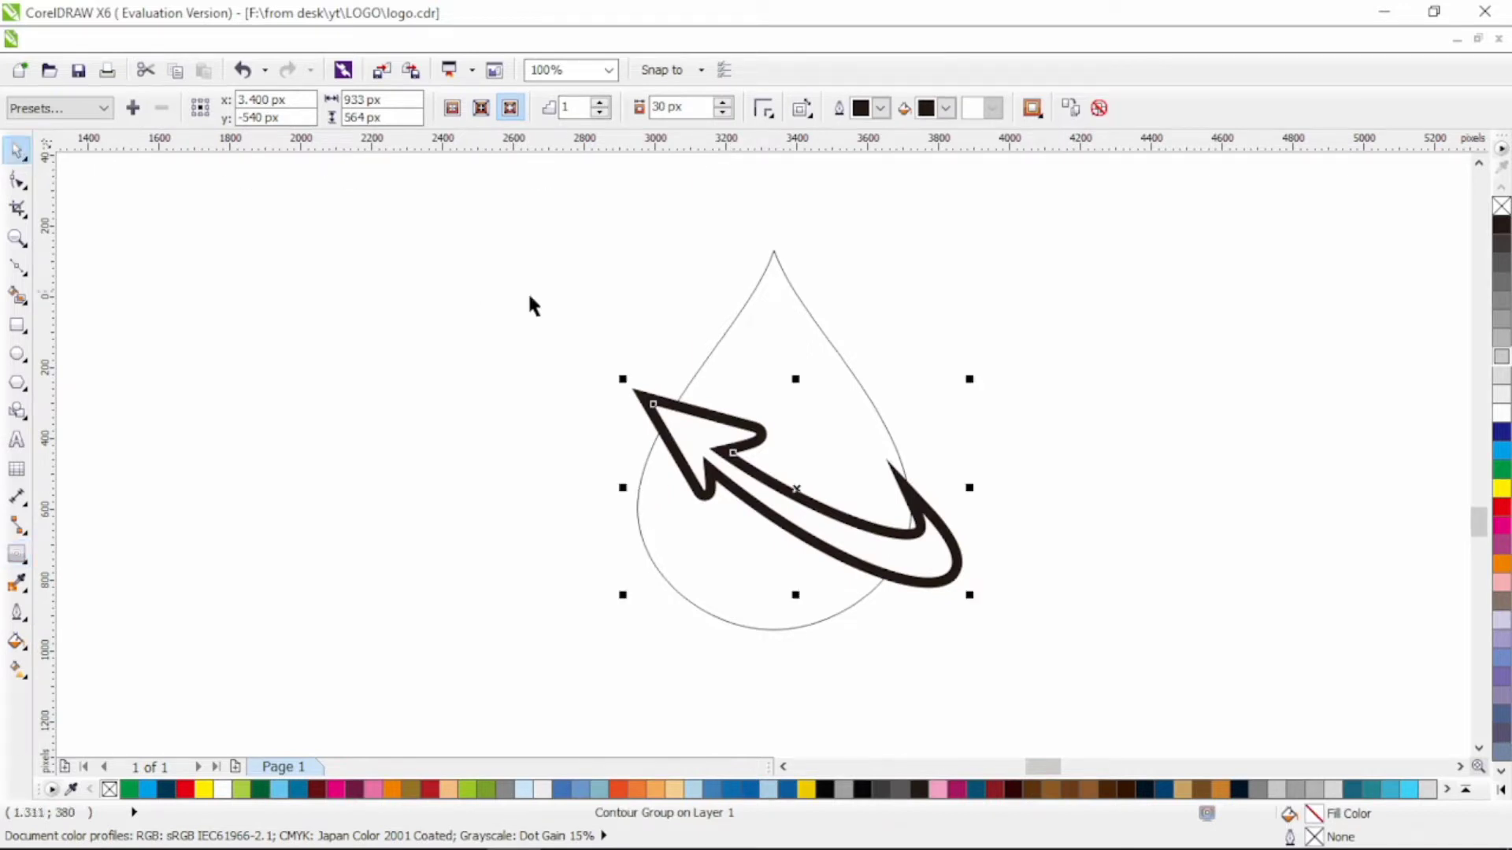
{"action": "left_click", "coordinate": [767, 315], "text": "shift"}
{"action": "left_click_drag", "start_coordinate": [969, 241], "coordinate": [1035, 192]}
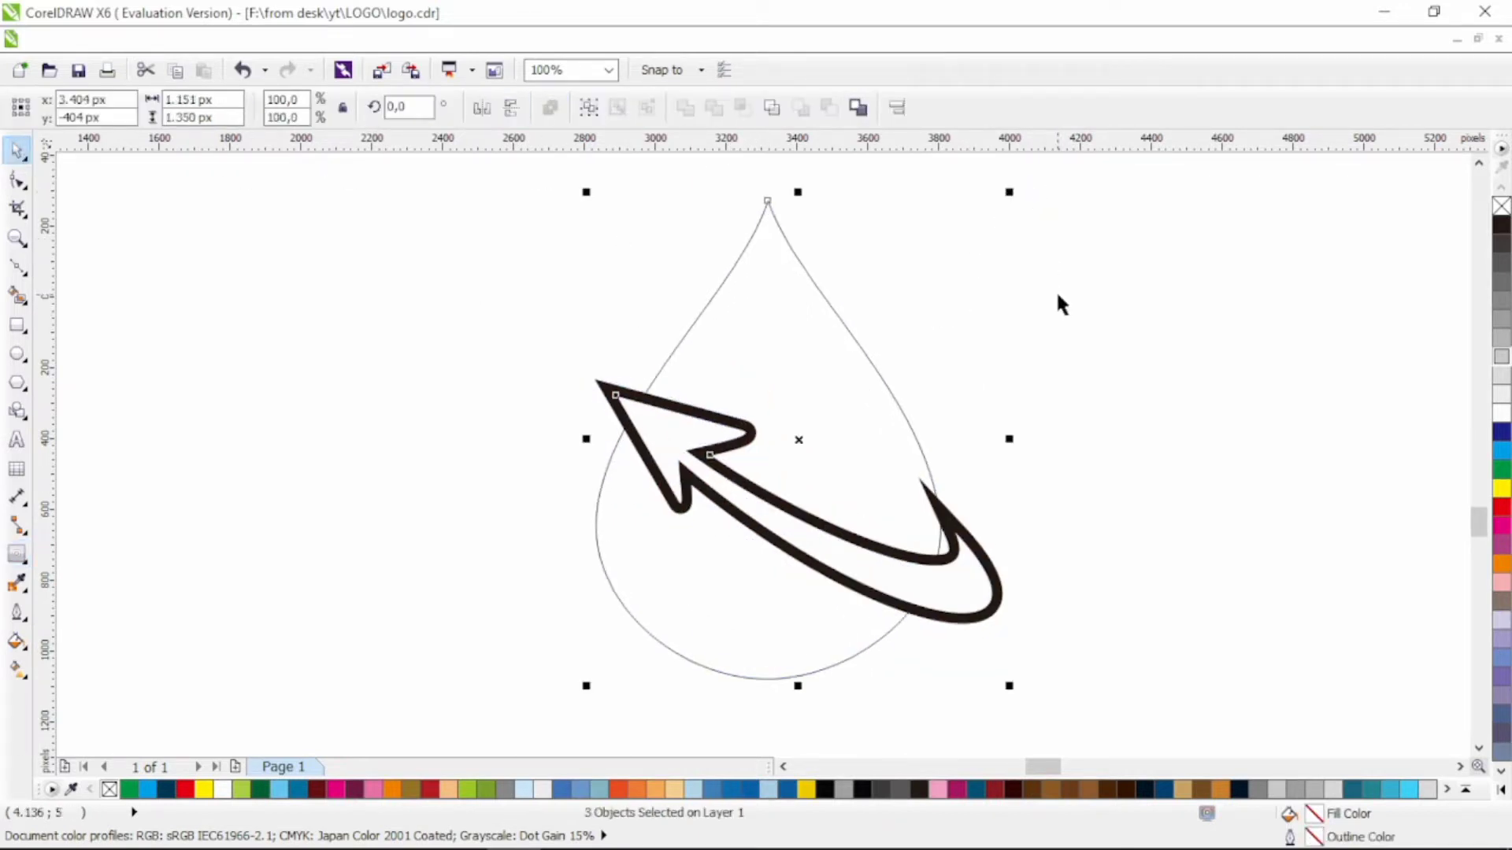
{"action": "left_click", "coordinate": [1054, 293]}
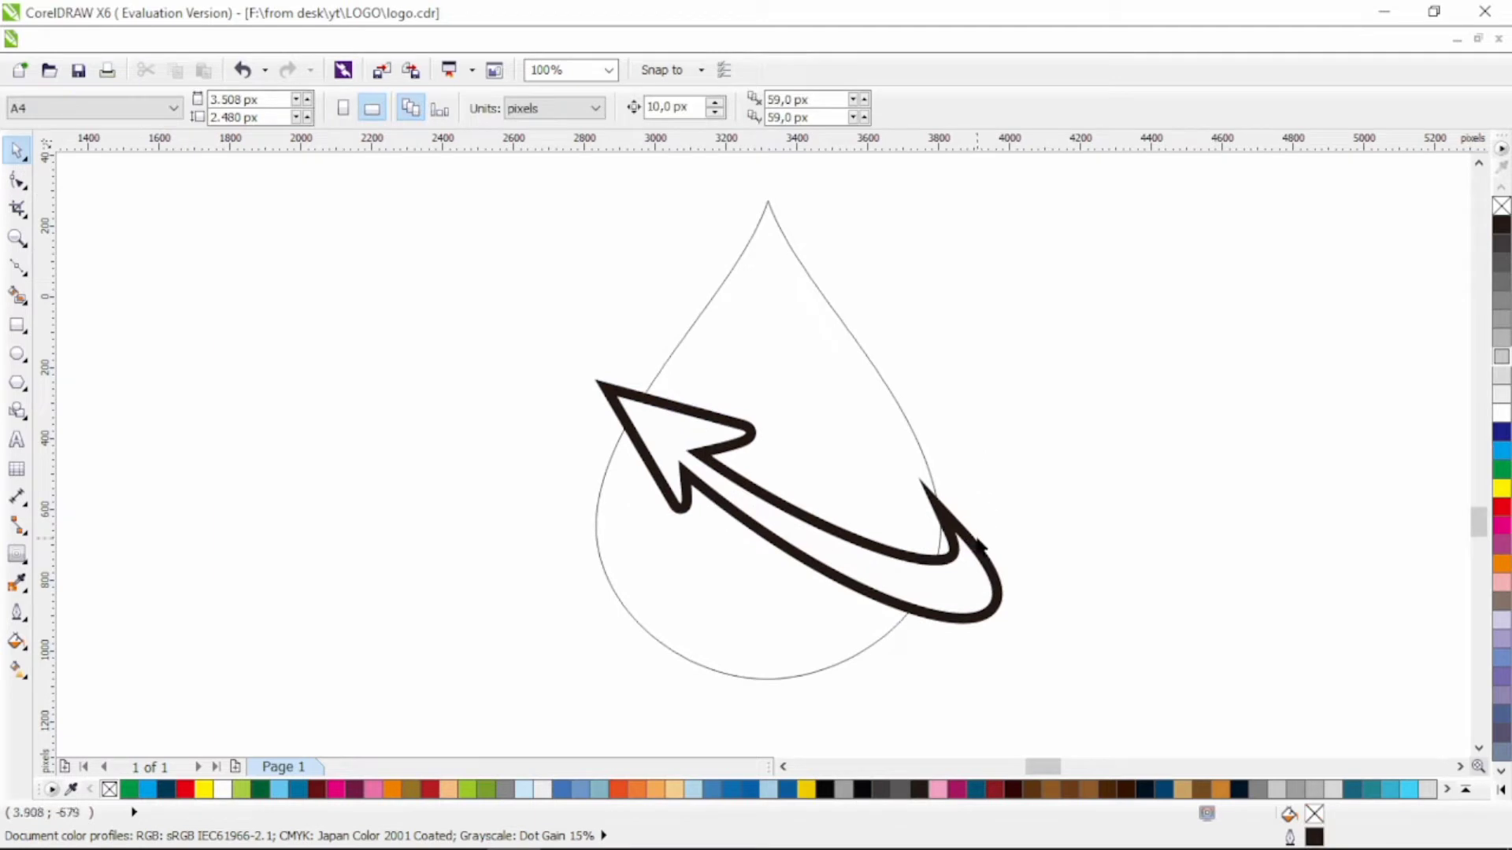
Step: Reshape the contoured arrow's tail by moving its tip slightly outward, pulling the outer bend node inward, and steepening the outer curve
{"action": "left_click", "coordinate": [603, 390]}
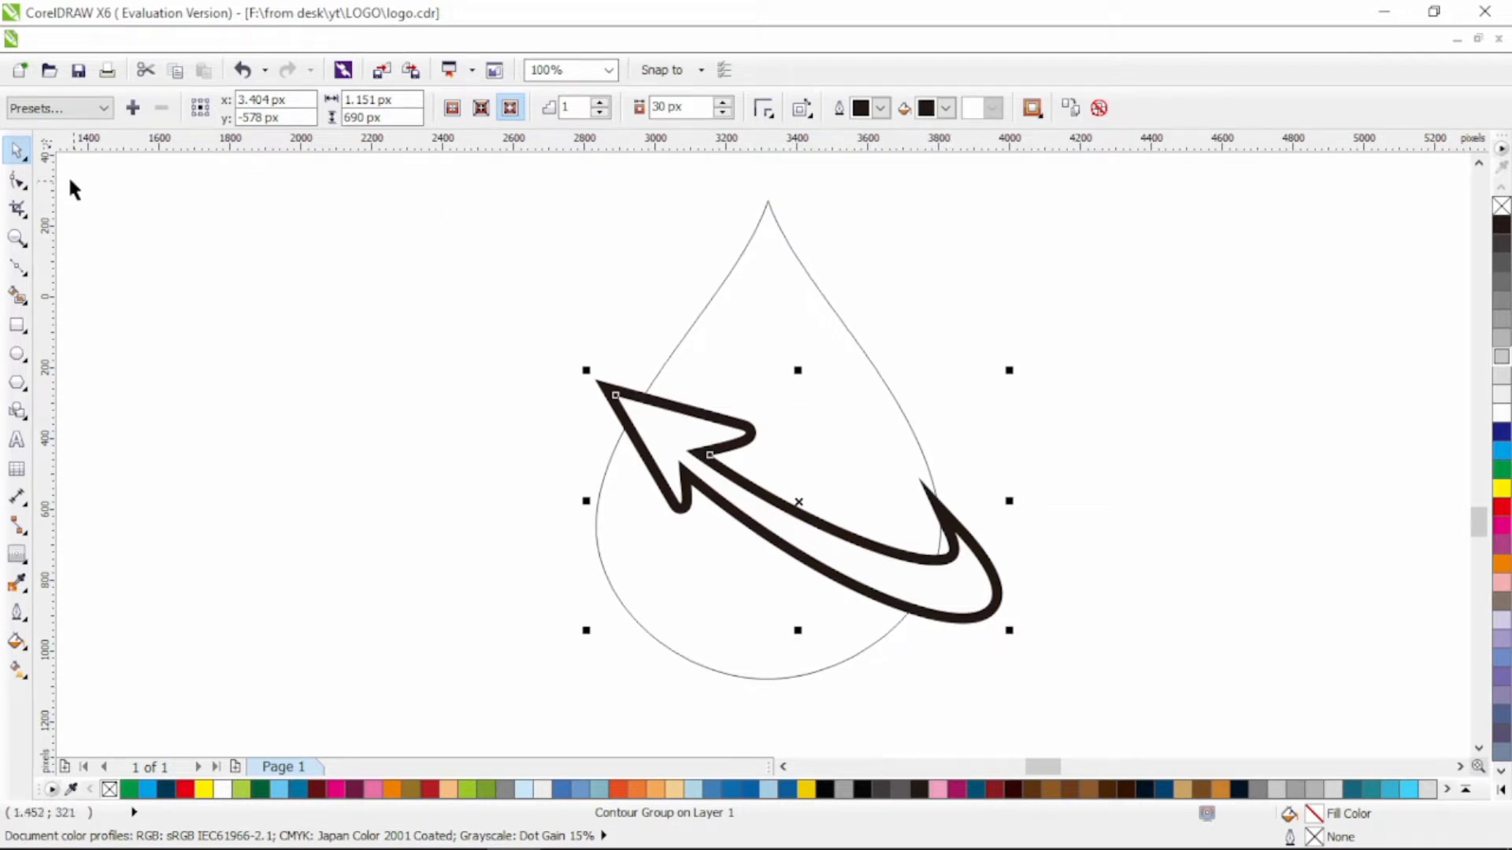
{"action": "left_click", "coordinate": [18, 181]}
{"action": "left_click_drag", "start_coordinate": [966, 548], "coordinate": [973, 534]}
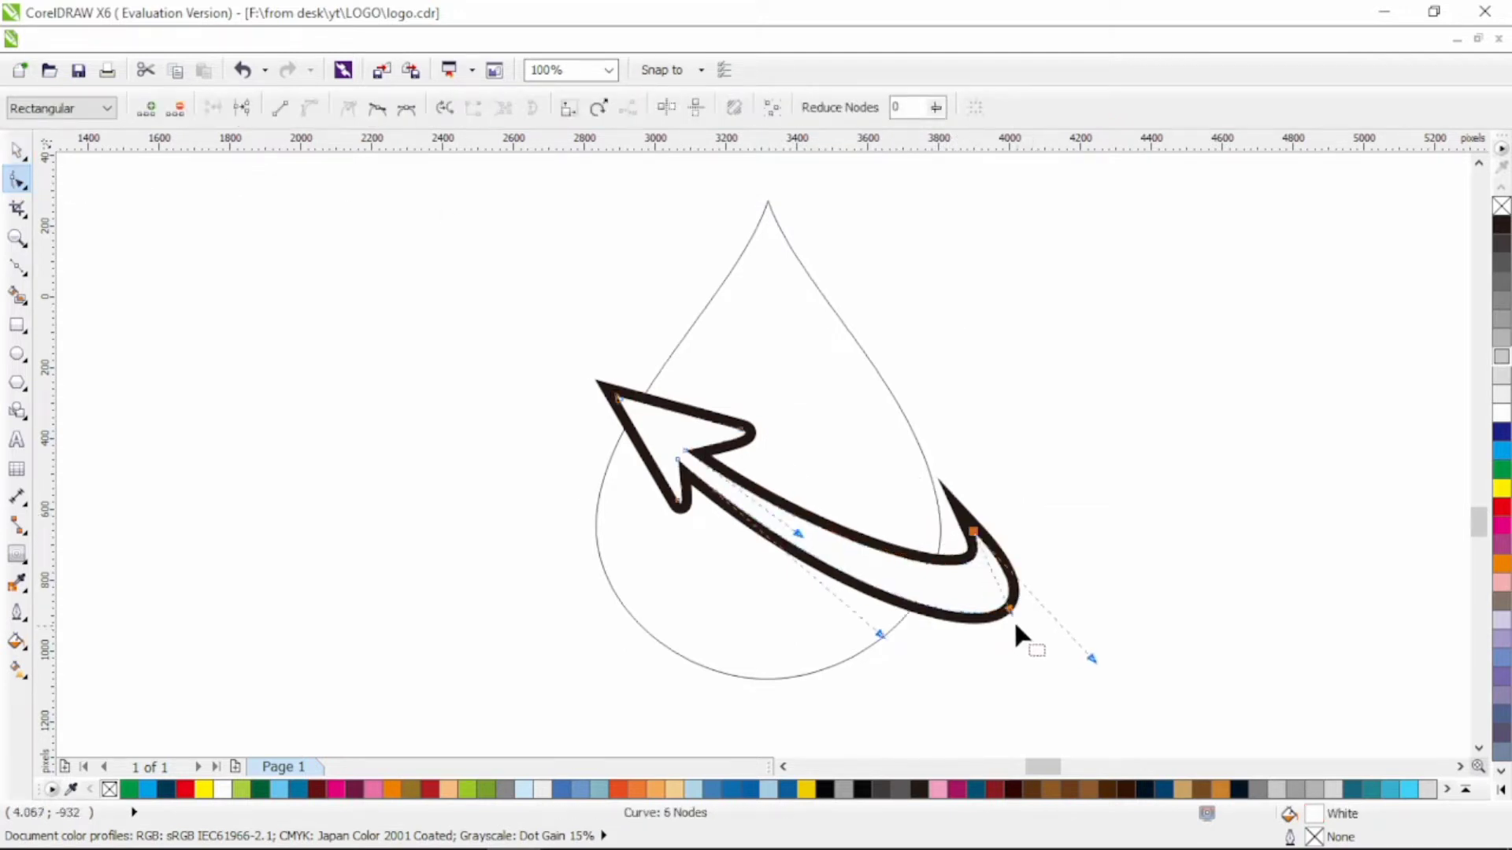
{"action": "left_click_drag", "start_coordinate": [1013, 621], "coordinate": [993, 622]}
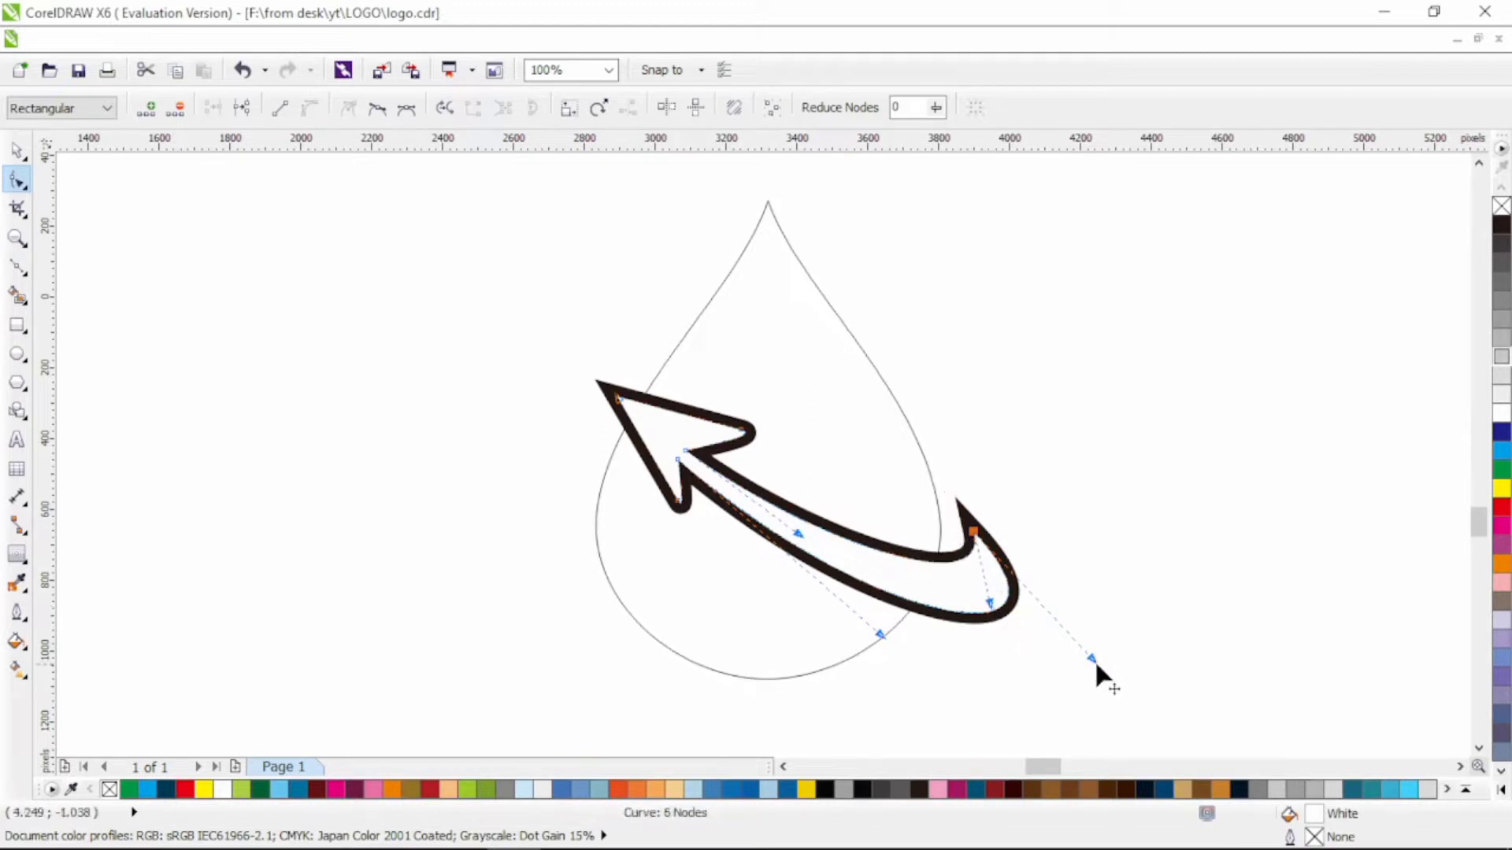
{"action": "left_click_drag", "start_coordinate": [1091, 658], "coordinate": [1051, 649]}
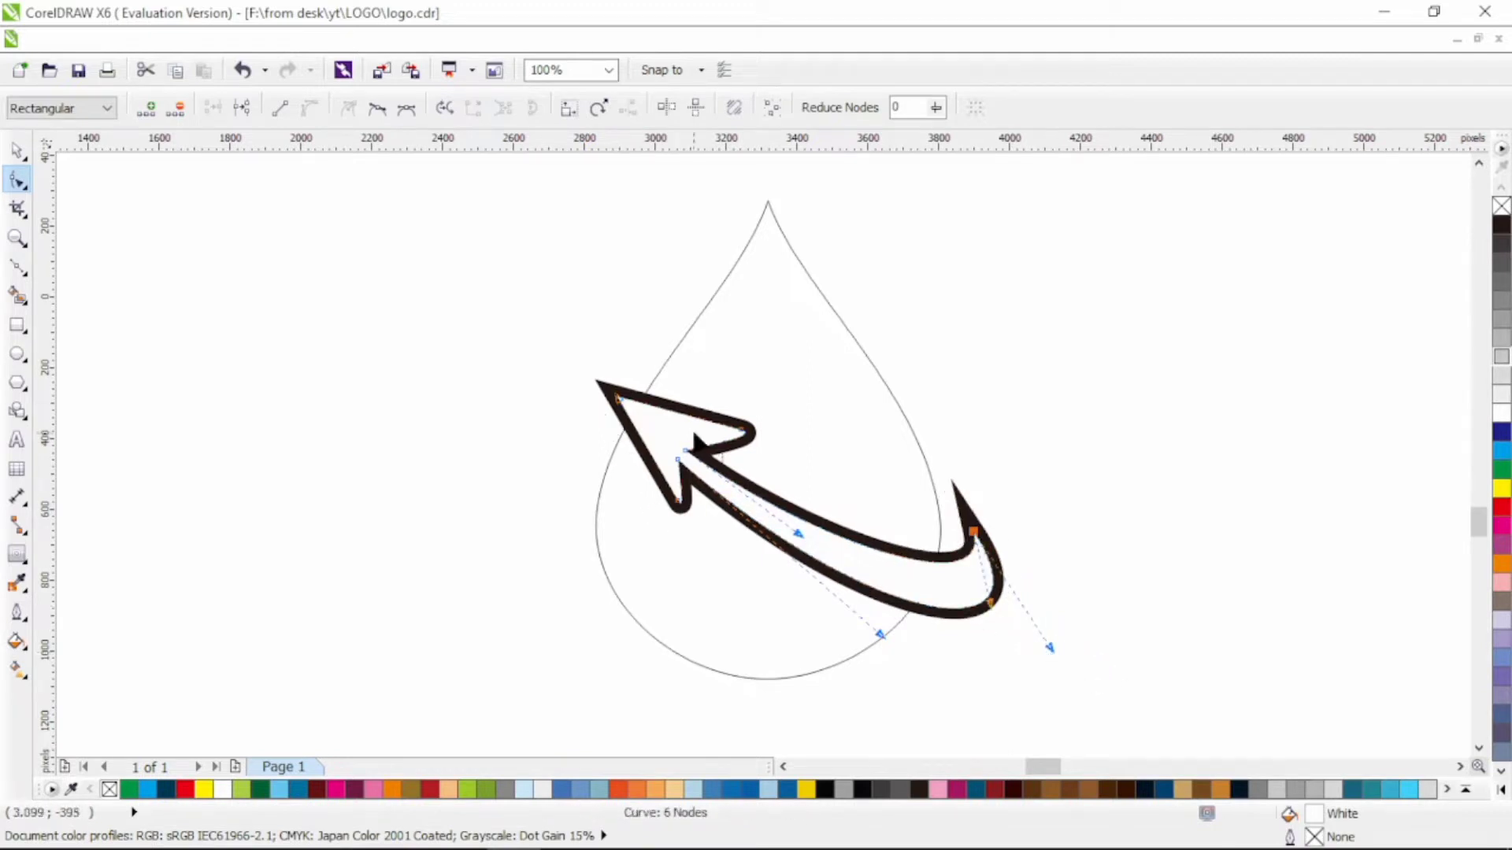
Step: Break the contour group apart so the black contour is separate from the white arrow
{"action": "left_click", "coordinate": [18, 150]}
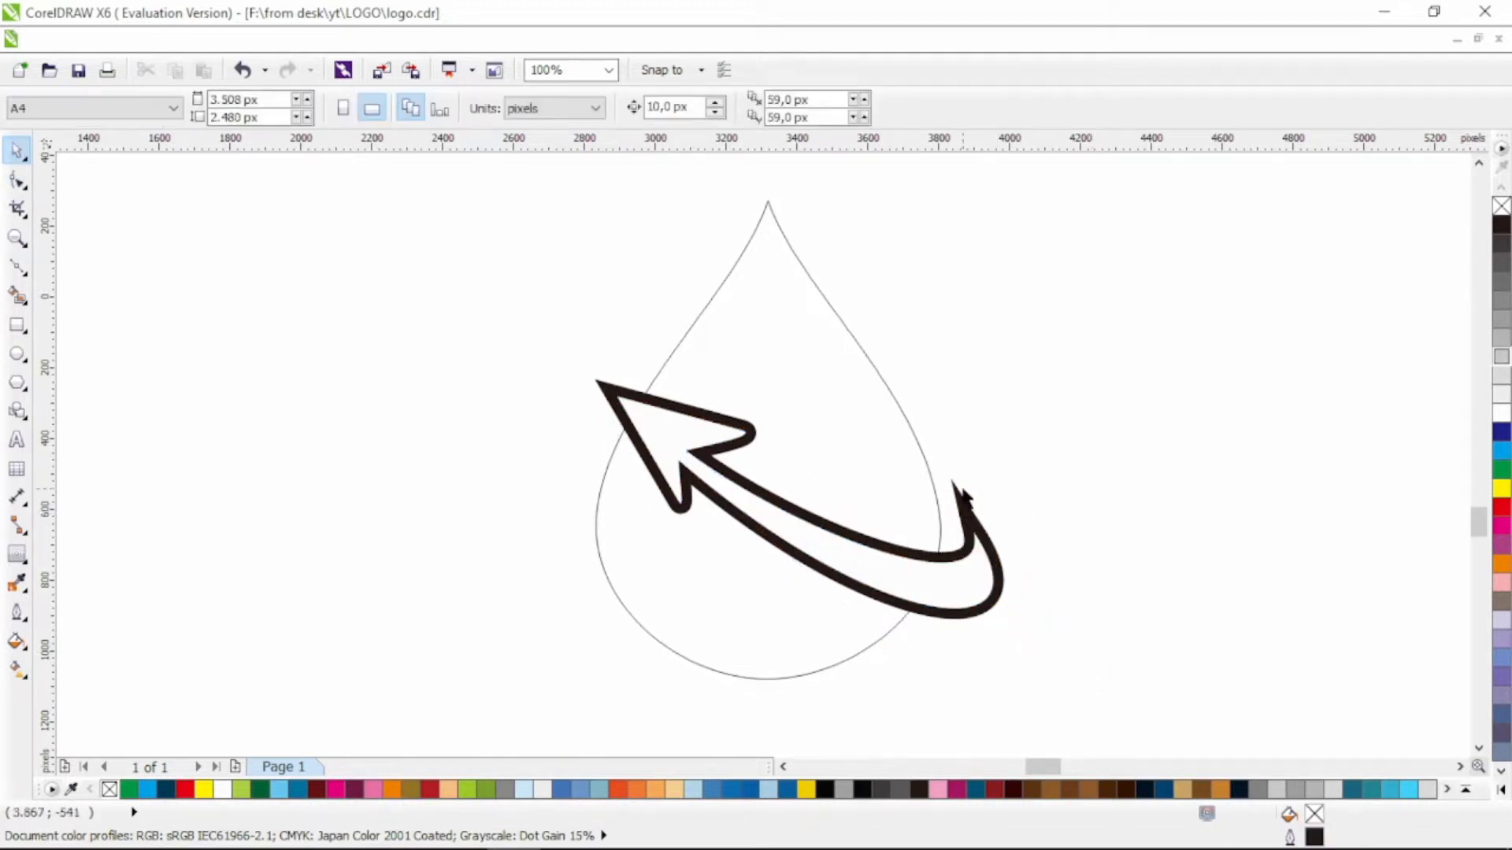
{"action": "left_click", "coordinate": [956, 487]}
{"action": "key", "text": "ctrl+k"}
{"action": "left_click", "coordinate": [1093, 465]}
Step: Delete two nodes inside the black contour's tail hook and move its tip onto the teardrop's right edge
{"action": "left_click", "coordinate": [973, 508]}
{"action": "key", "text": "F10"}
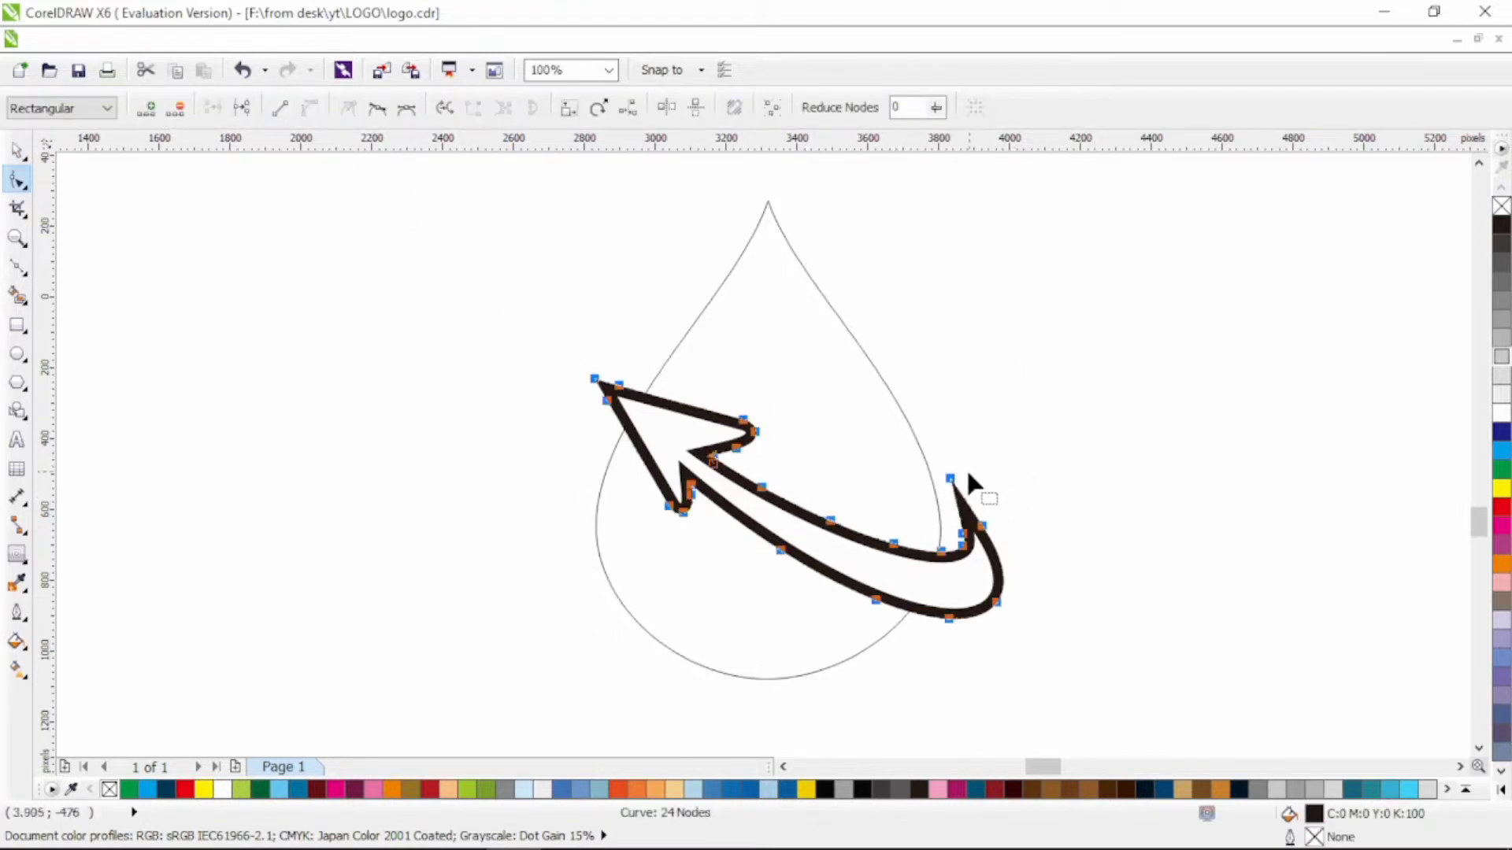
{"action": "scroll", "coordinate": [962, 490], "scroll_direction": "up", "scroll_amount": 2}
{"action": "left_click_drag", "start_coordinate": [939, 465], "coordinate": [923, 488]}
{"action": "left_click_drag", "start_coordinate": [1047, 546], "coordinate": [944, 581]}
{"action": "key", "text": "Delete"}
{"action": "left_click", "coordinate": [924, 490]}
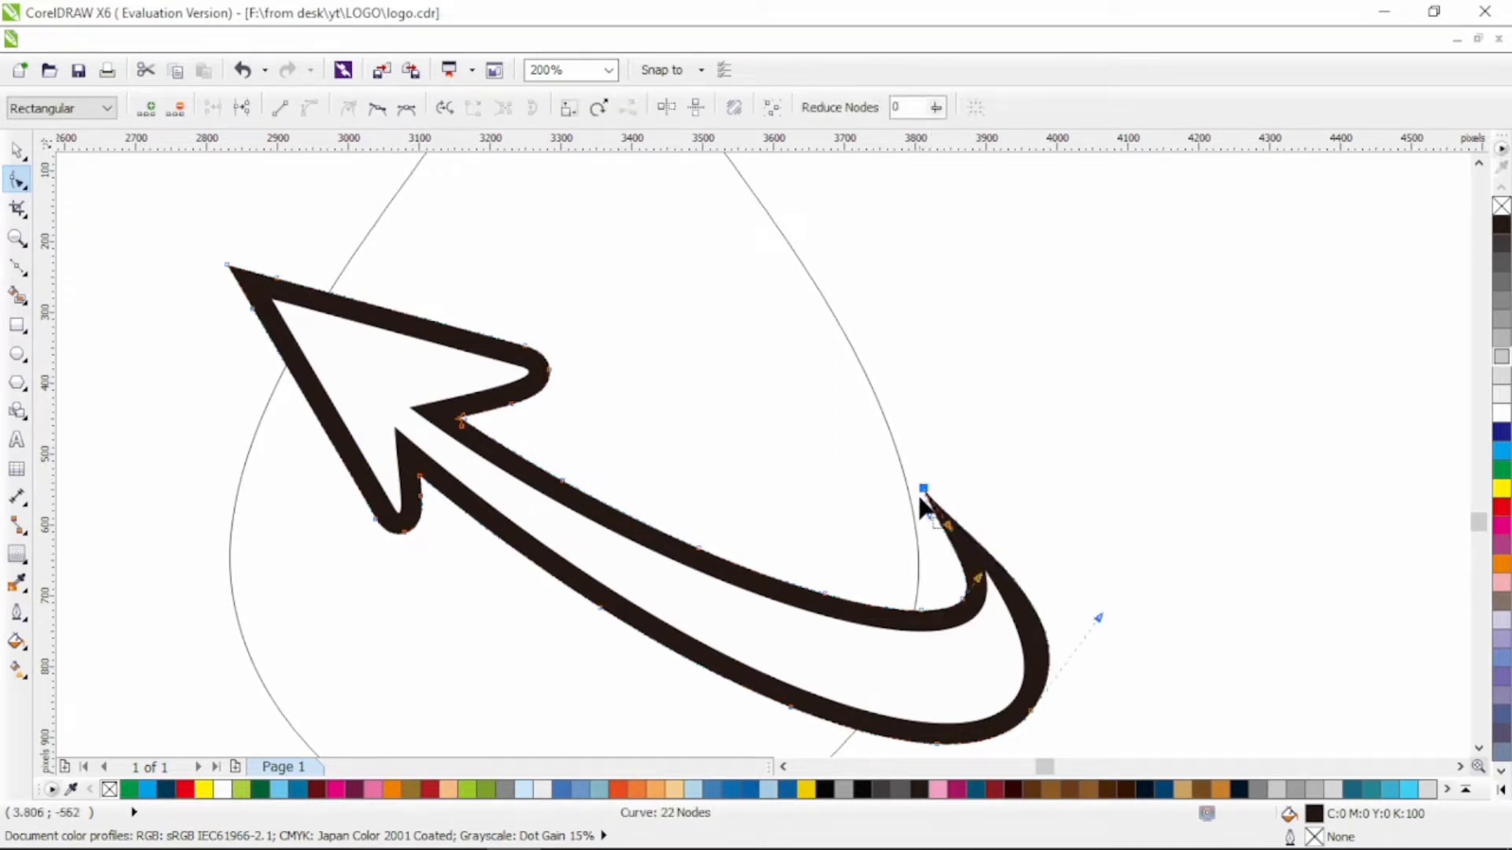
{"action": "left_click_drag", "start_coordinate": [929, 500], "coordinate": [956, 532]}
{"action": "key", "text": "ctrl+z"}
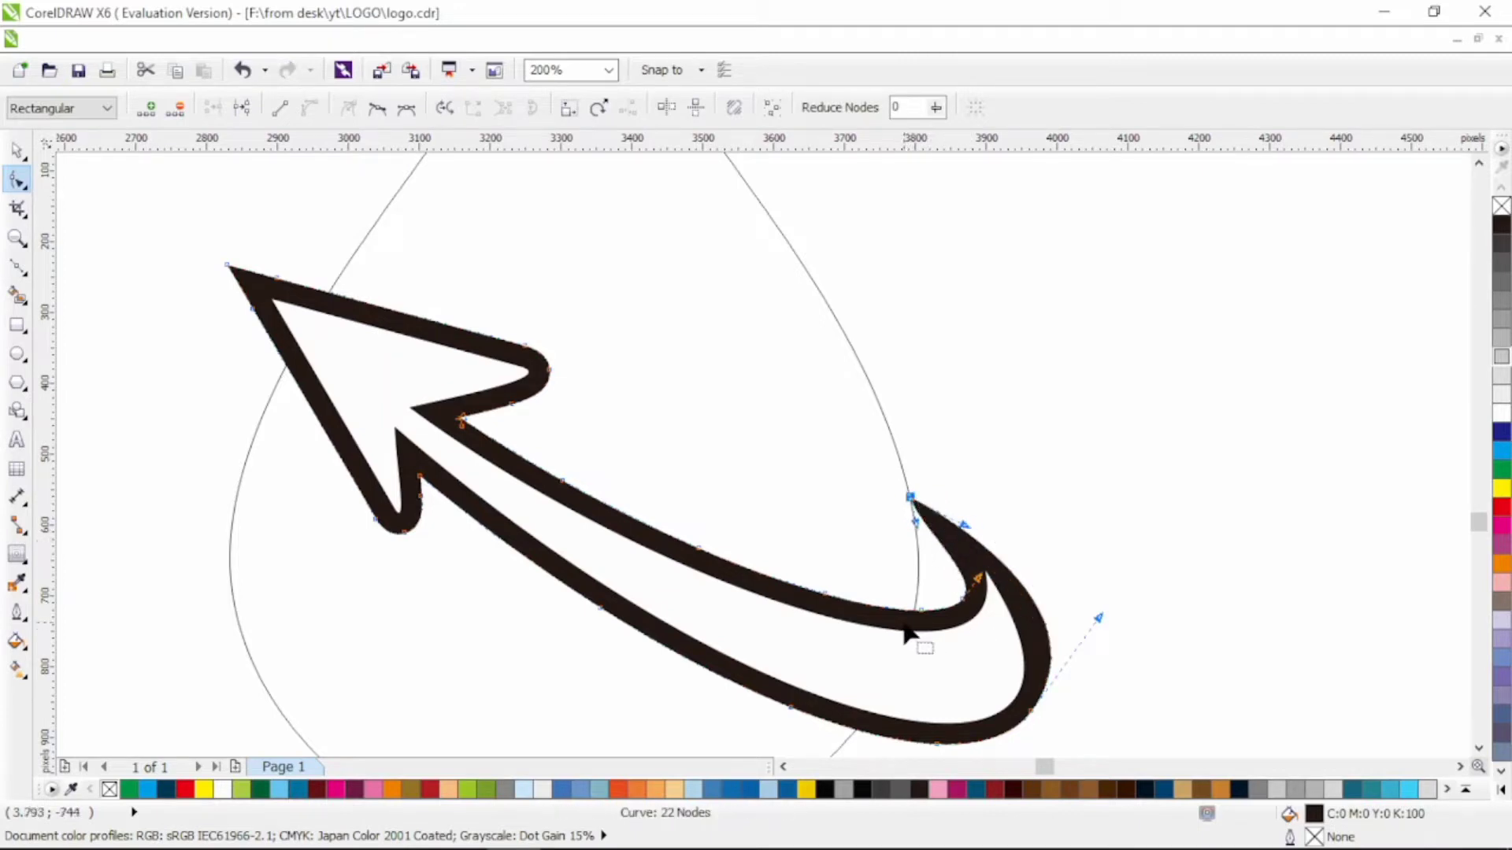
Step: Add a cusp node where the contour's upper edge meets the teardrop's right side and remove the two extra nodes beside it
{"action": "double_click", "coordinate": [913, 611]}
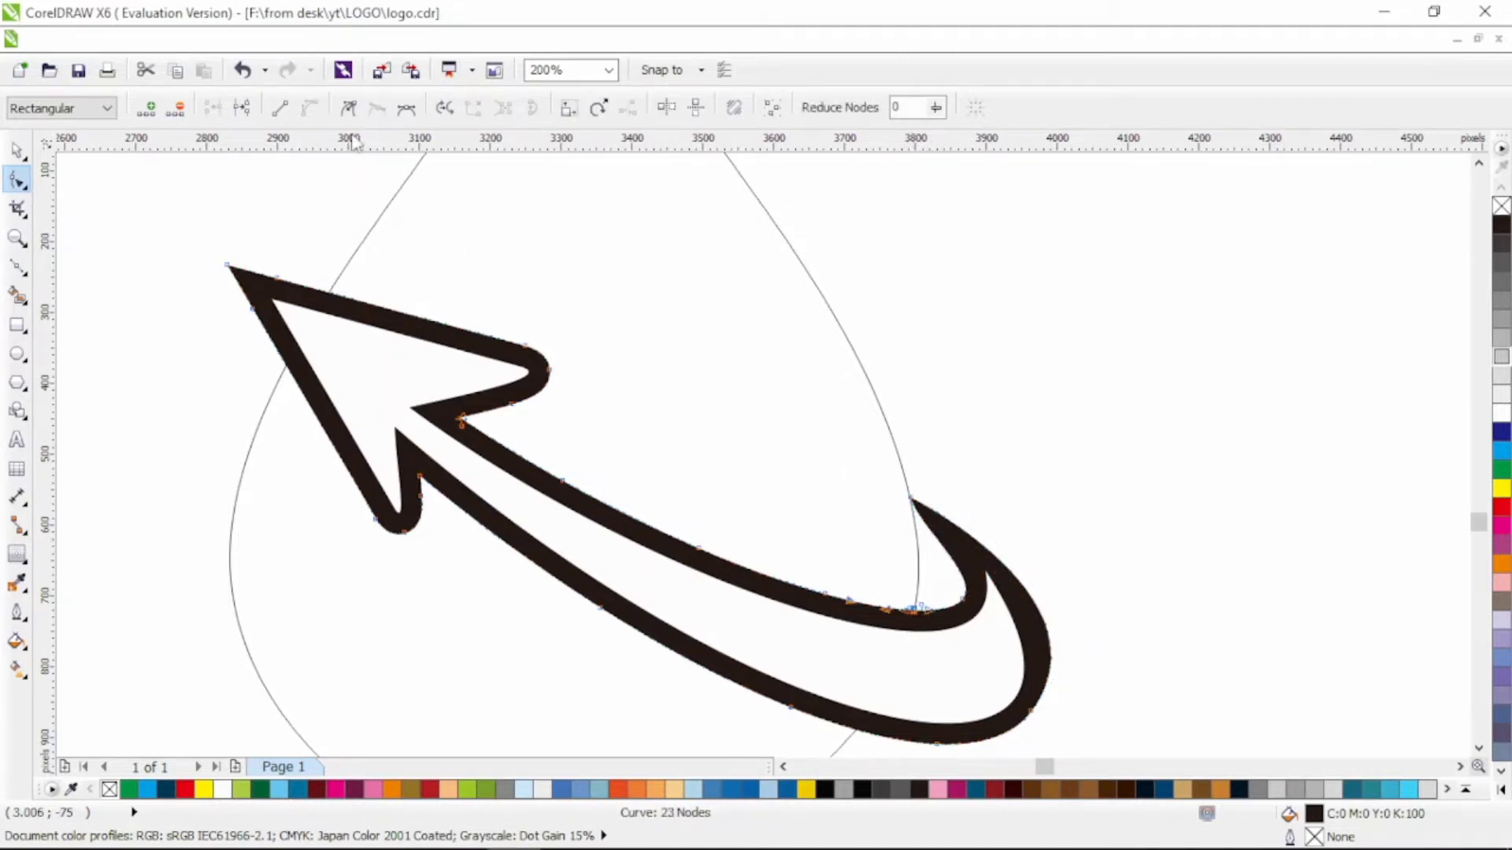
{"action": "left_click", "coordinate": [348, 107]}
{"action": "double_click", "coordinate": [921, 609]}
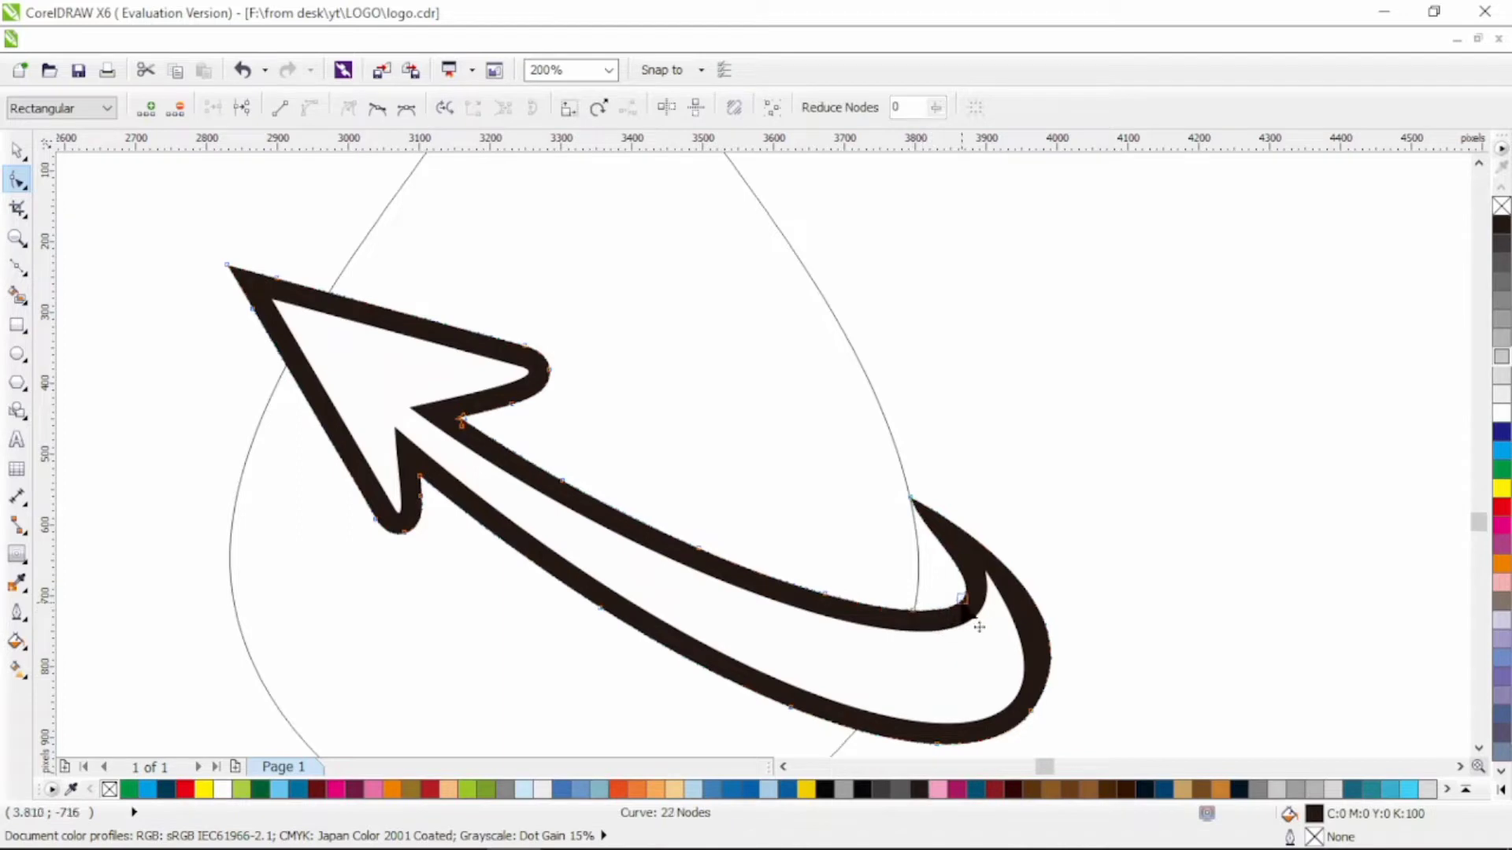
{"action": "double_click", "coordinate": [959, 603]}
Step: Reshape the segment between the contour's tail tip and the new cusp node to follow the teardrop's right edge
{"action": "left_click", "coordinate": [910, 498]}
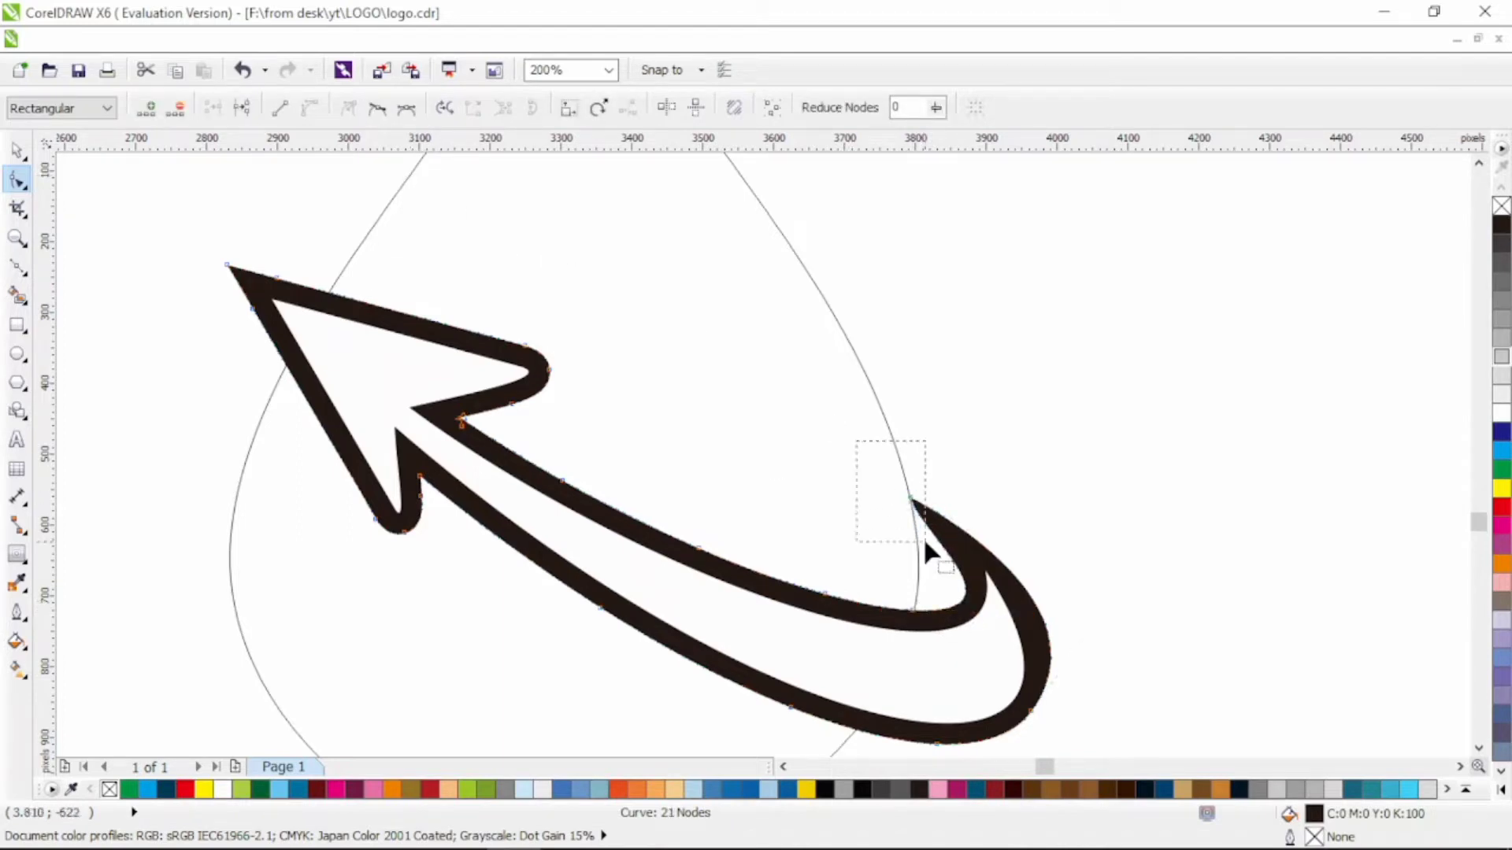
{"action": "left_click_drag", "start_coordinate": [925, 542], "coordinate": [925, 543]}
{"action": "left_click", "coordinate": [912, 611]}
{"action": "mouse_move", "coordinate": [1028, 613]}
{"action": "left_mouse_down"}
{"action": "mouse_move", "coordinate": [925, 574]}
{"action": "mouse_move", "coordinate": [933, 587]}
{"action": "left_mouse_up"}
{"action": "scroll", "coordinate": [1065, 563], "scroll_direction": "down", "scroll_amount": 2}
{"action": "scroll", "coordinate": [1116, 592], "scroll_direction": "up", "scroll_amount": 2}
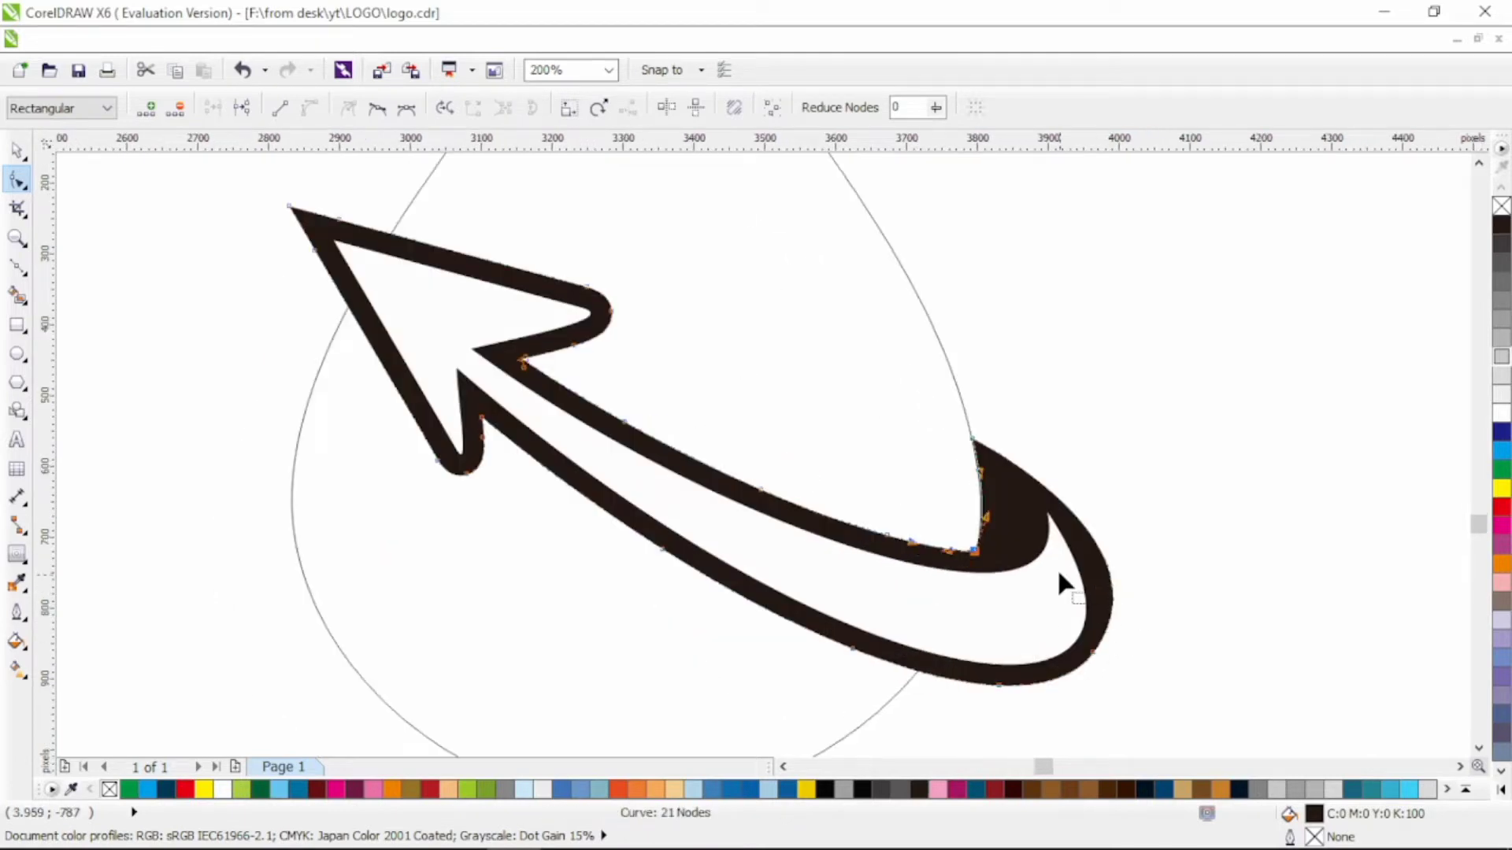
Step: Adjust the white arrow's tail tip and lower shaft curve so the black border narrows smoothly around the bend, then deselect it
{"action": "left_click", "coordinate": [1046, 512]}
{"action": "left_click_drag", "start_coordinate": [1046, 513], "coordinate": [1221, 725]}
{"action": "left_click_drag", "start_coordinate": [862, 715], "coordinate": [868, 736]}
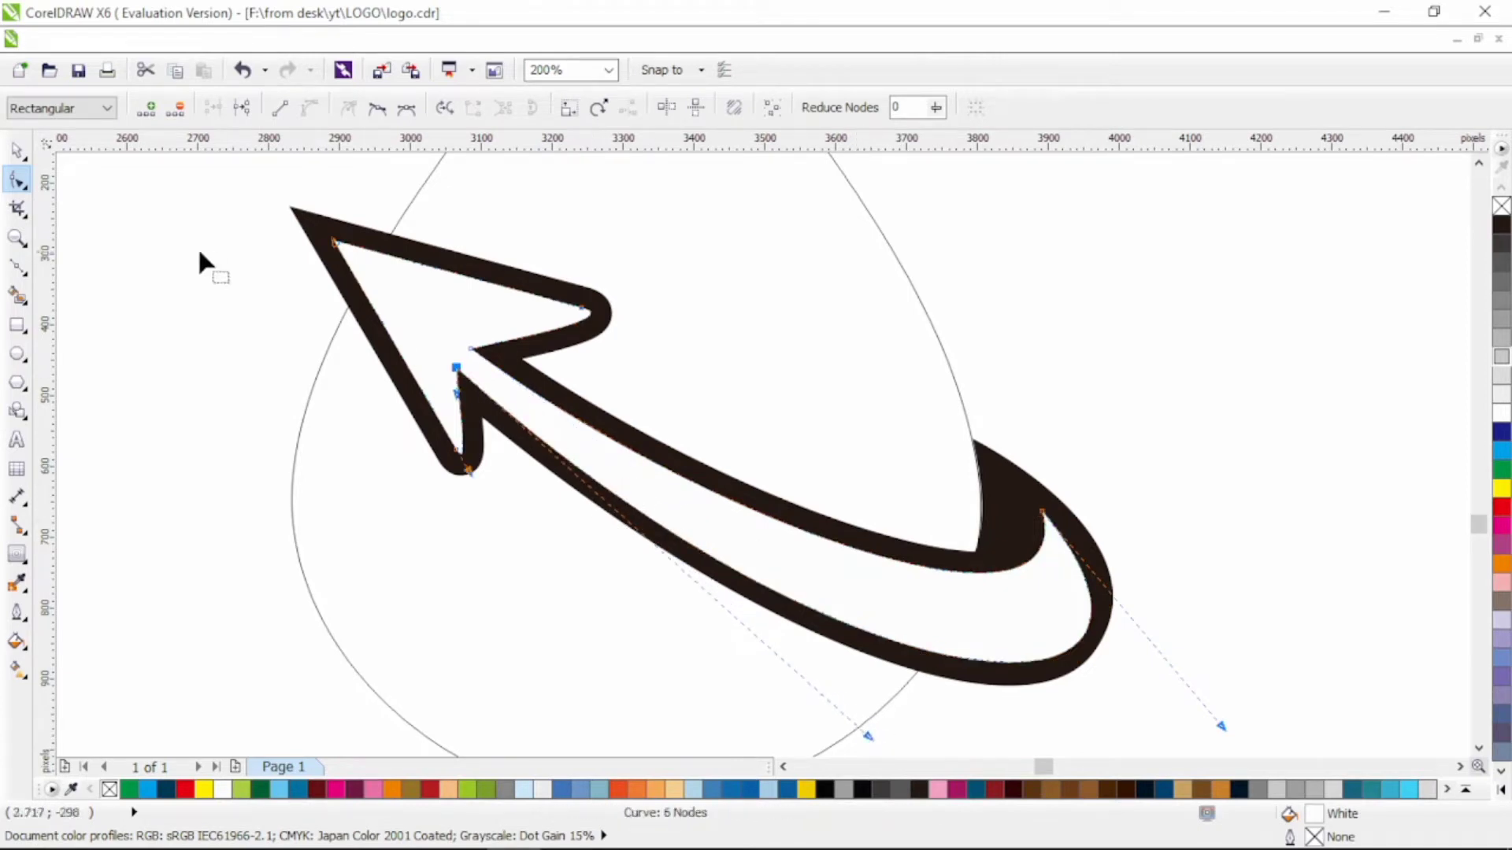
{"action": "left_click", "coordinate": [17, 150]}
{"action": "left_click", "coordinate": [235, 395]}
{"action": "scroll", "coordinate": [582, 431], "scroll_direction": "down", "scroll_amount": 1}
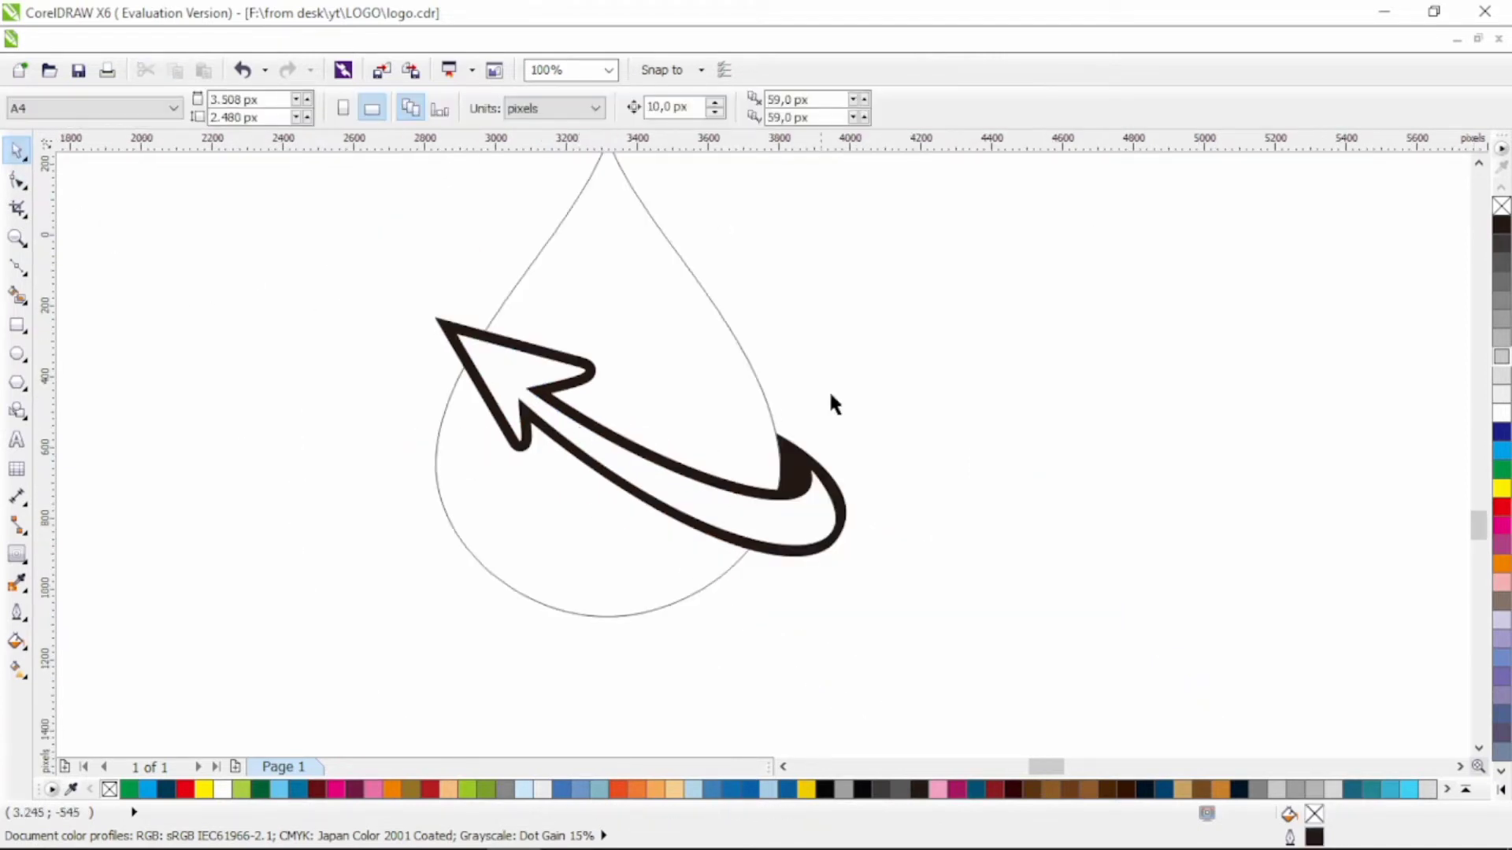
Step: Trim the teardrop outline with the white arrow, then deselect everything
{"action": "scroll", "coordinate": [339, 423], "scroll_direction": "up", "scroll_amount": 2}
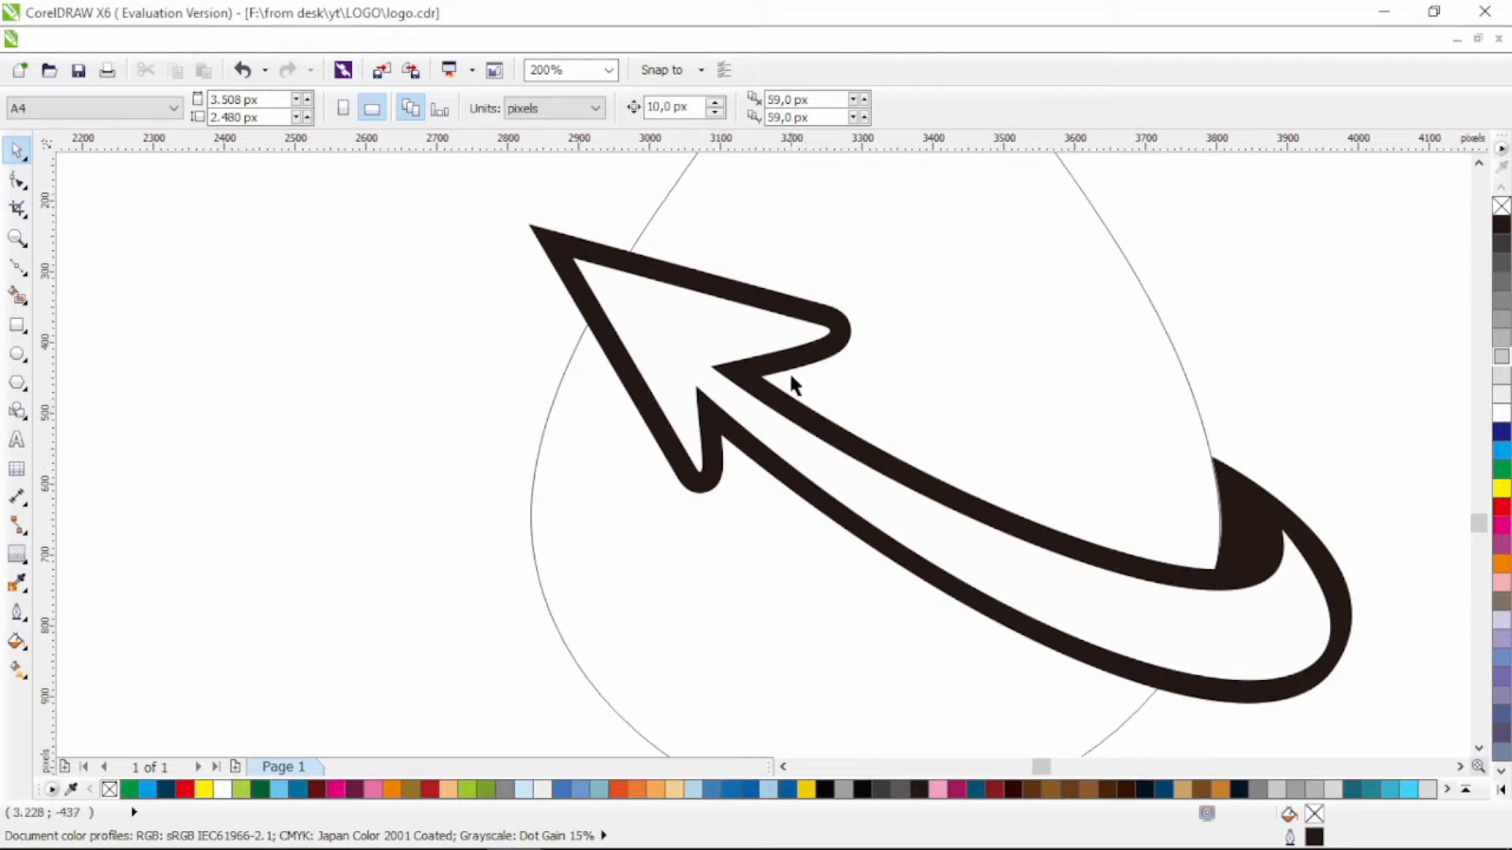
{"action": "left_click", "coordinate": [764, 445]}
{"action": "left_click", "coordinate": [908, 337], "text": "shift"}
{"action": "left_click", "coordinate": [716, 110]}
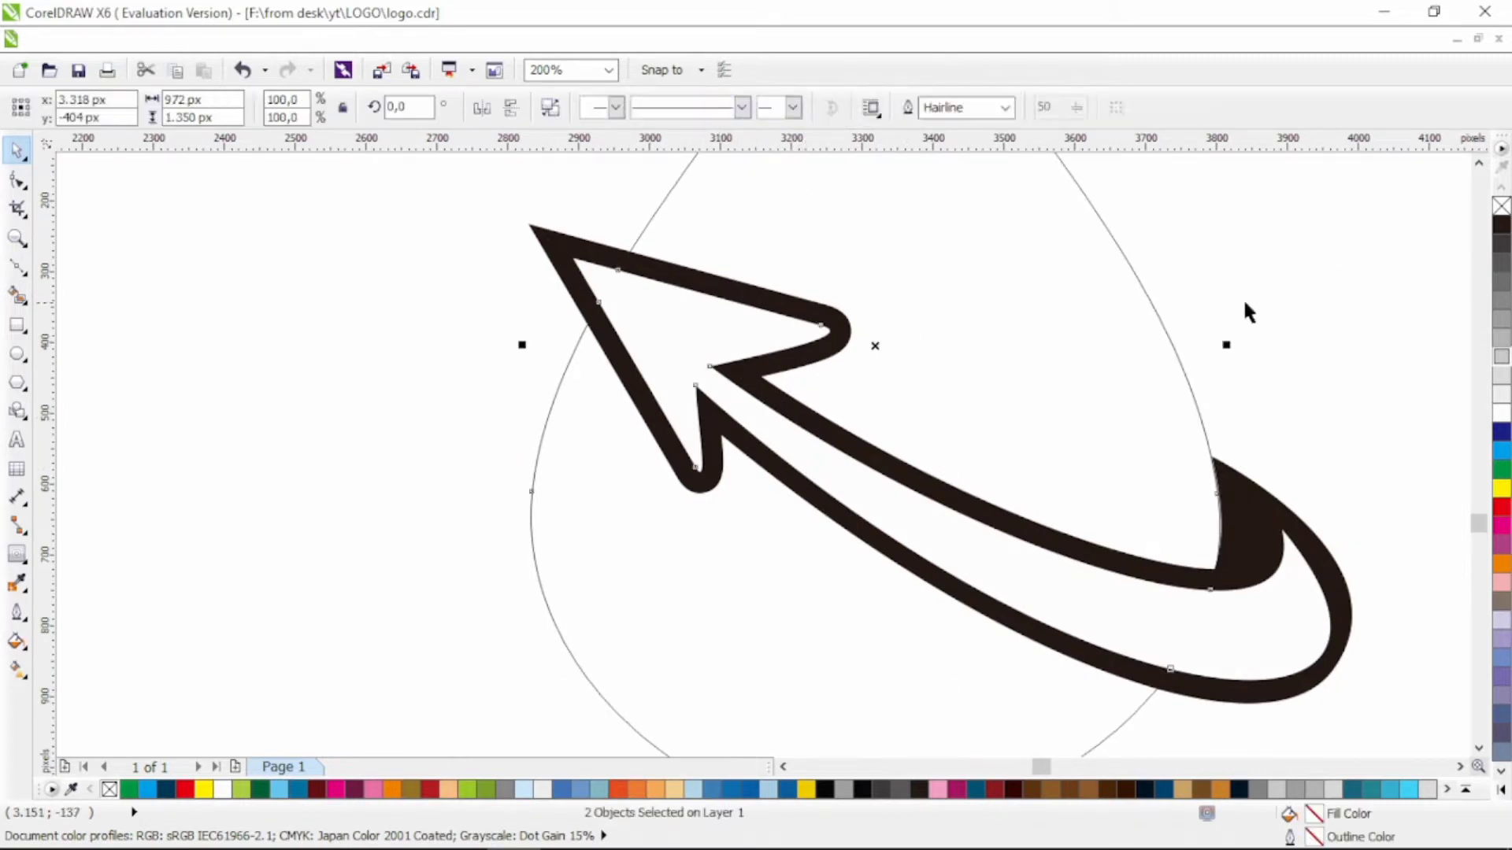
{"action": "left_click", "coordinate": [1244, 311]}
{"action": "left_click", "coordinate": [657, 314]}
{"action": "key", "text": "Delete"}
{"action": "key", "text": "ctrl+z"}
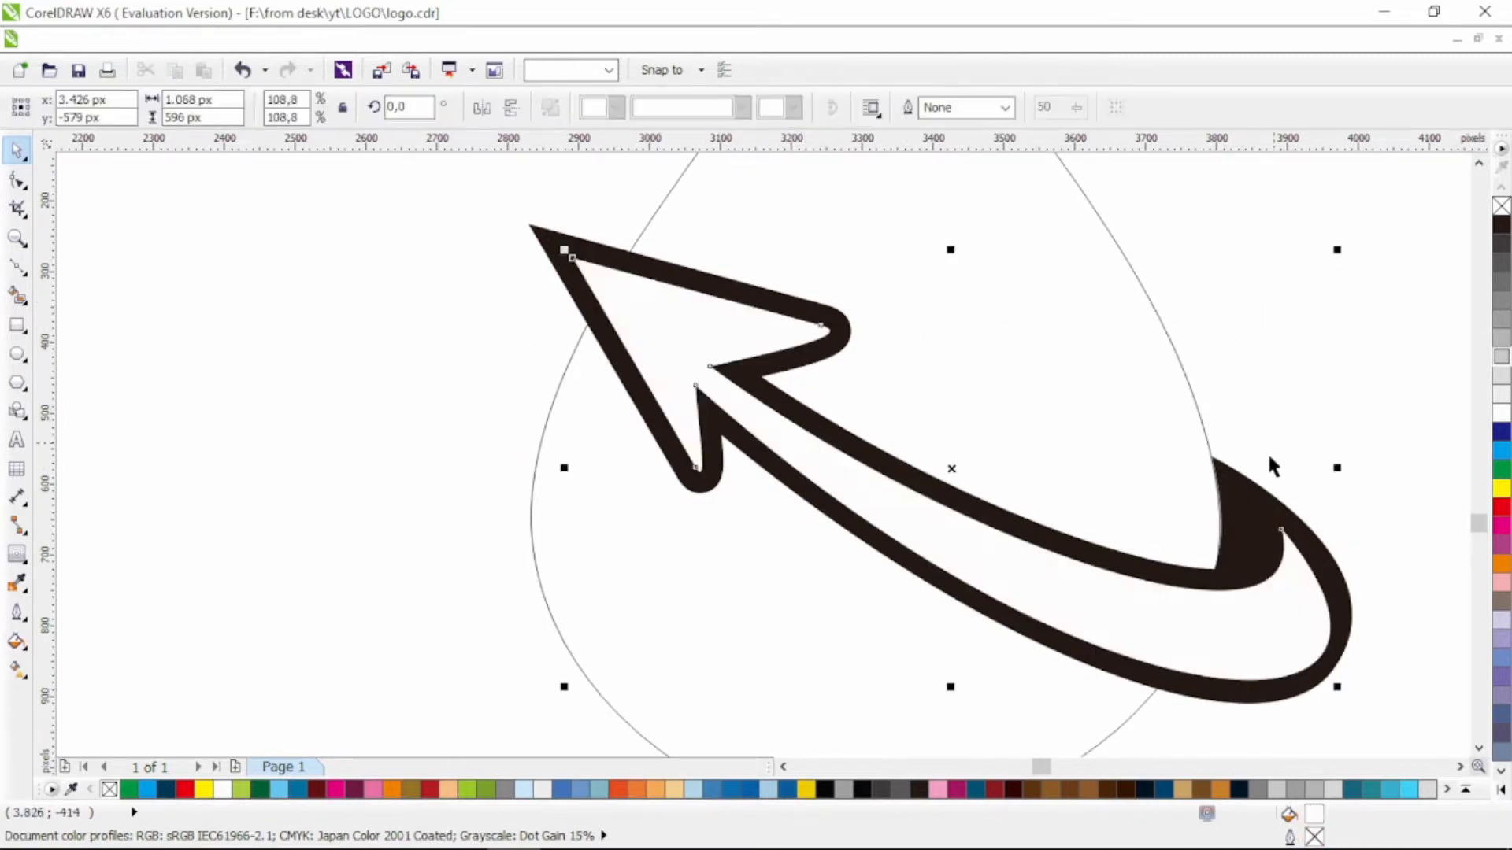
Step: Trim the black contour with the white arrow and select the resulting black shape
{"action": "left_click", "coordinate": [1260, 496], "text": "shift"}
{"action": "left_click", "coordinate": [714, 111]}
{"action": "left_click", "coordinate": [1200, 494]}
{"action": "left_click", "coordinate": [1233, 540]}
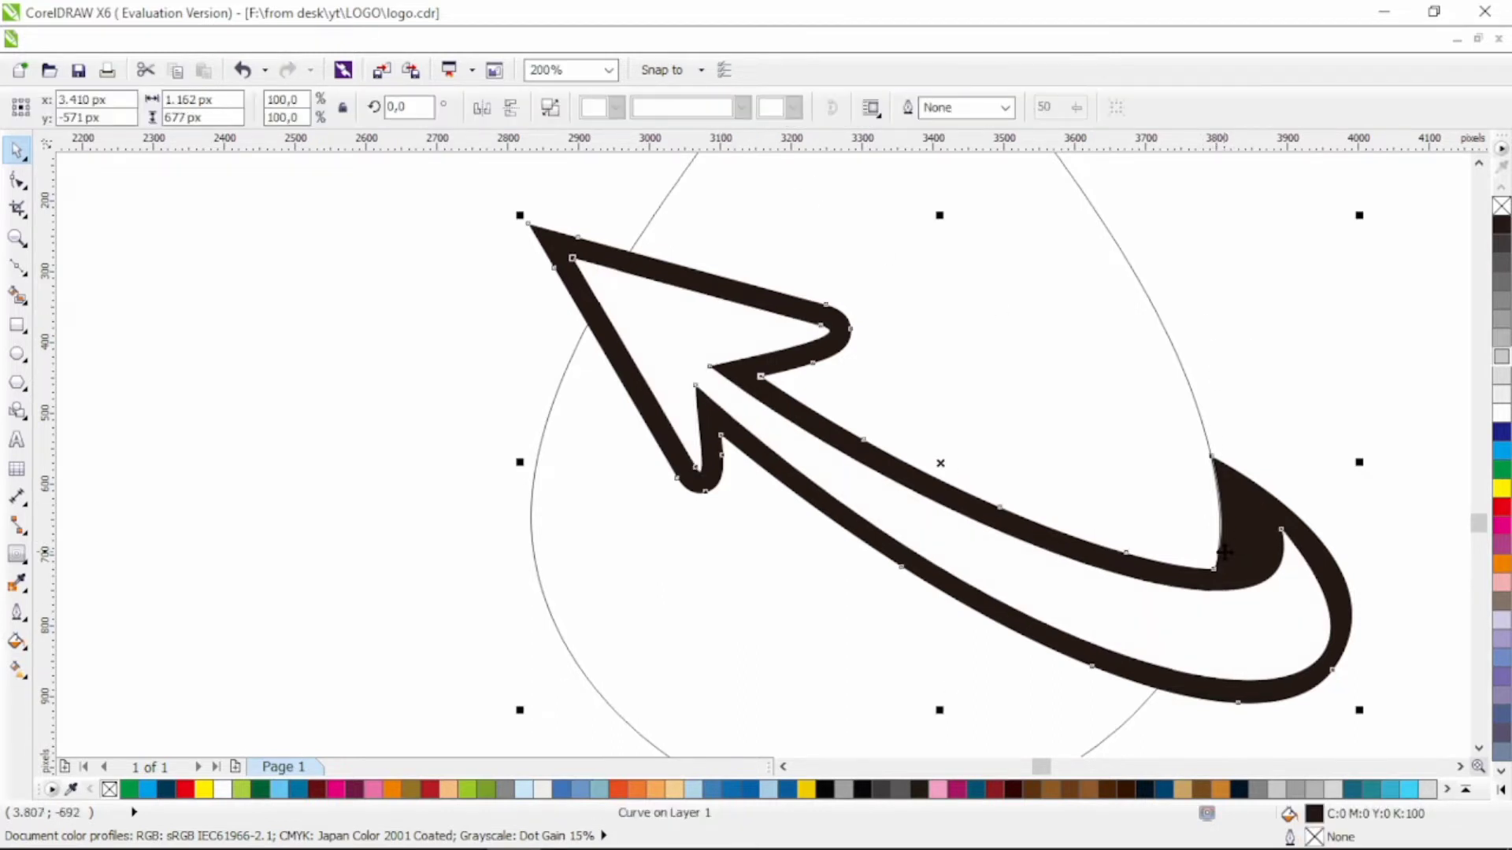
Step: Draw an open five-node Bezier shape around the arrow's tail bend, ending above the outer edge of the black band
{"action": "scroll", "coordinate": [1223, 549], "scroll_direction": "down", "scroll_amount": 2}
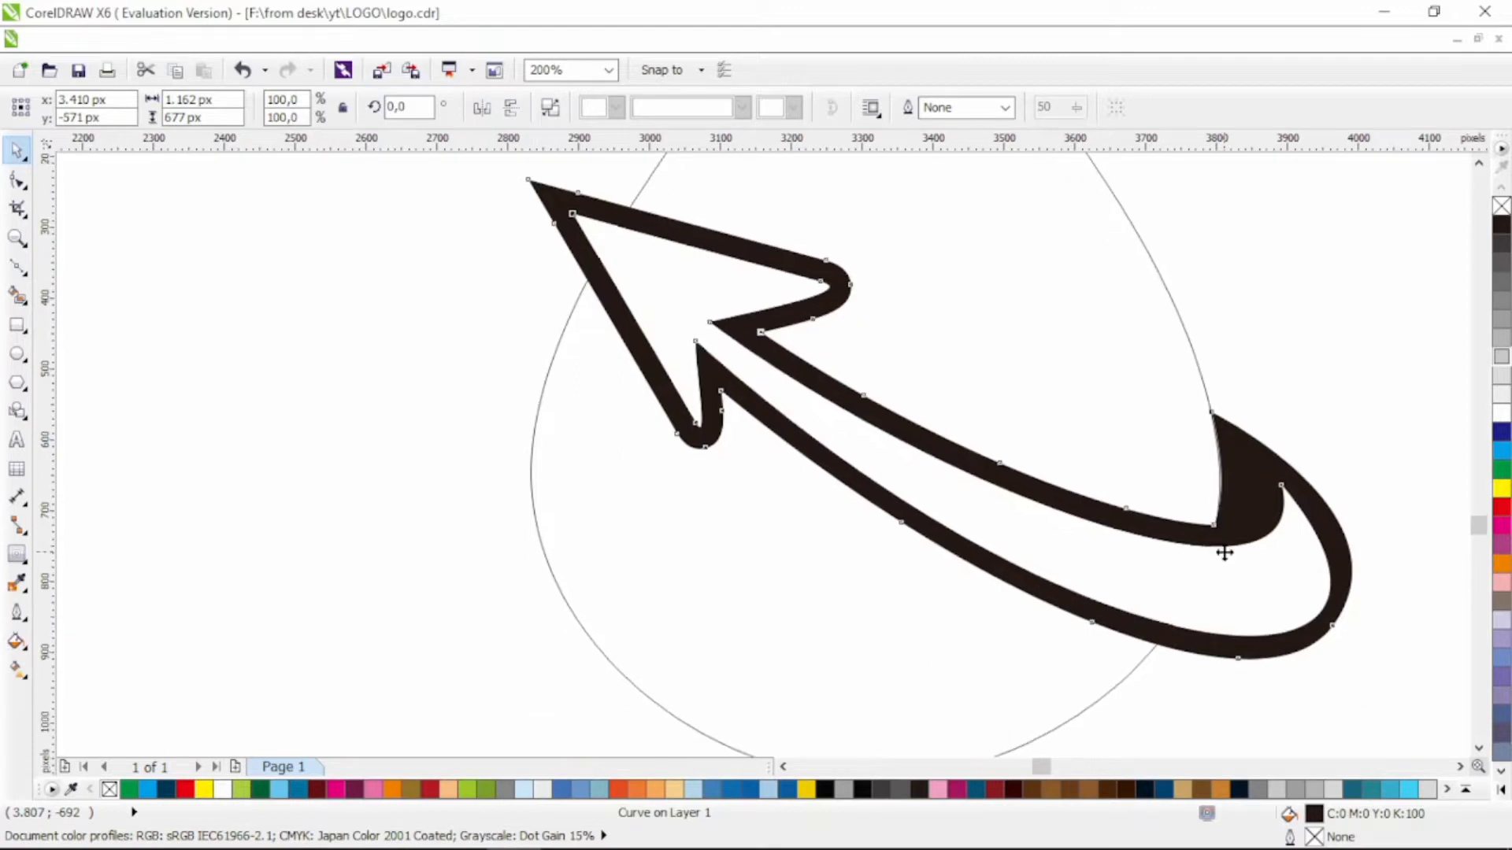
{"action": "left_click", "coordinate": [263, 398]}
{"action": "left_click", "coordinate": [18, 266]}
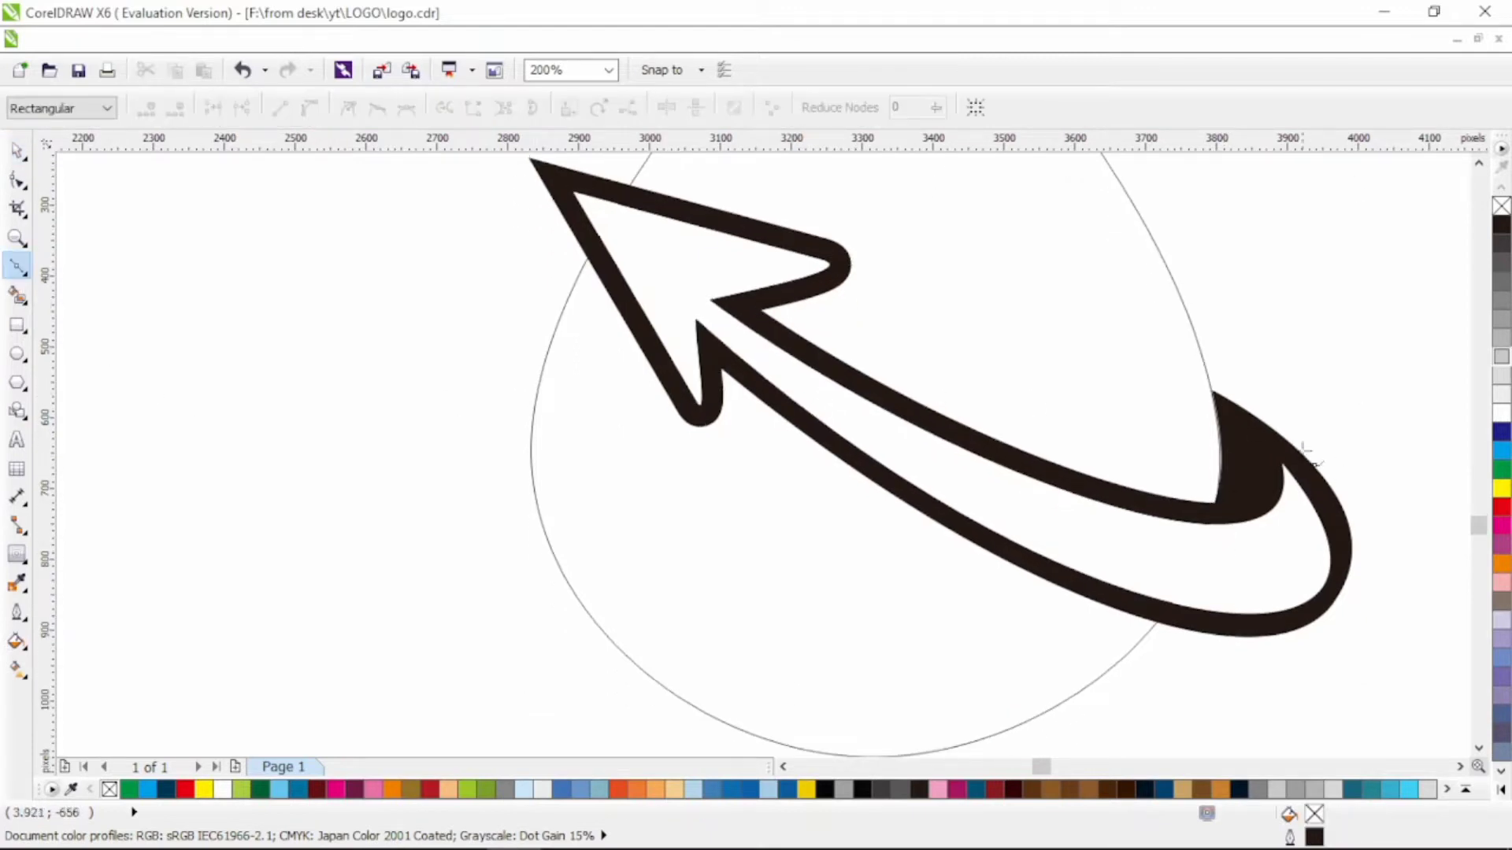
{"action": "left_click", "coordinate": [1204, 586]}
{"action": "left_click", "coordinate": [1189, 602]}
{"action": "left_click", "coordinate": [1376, 569]}
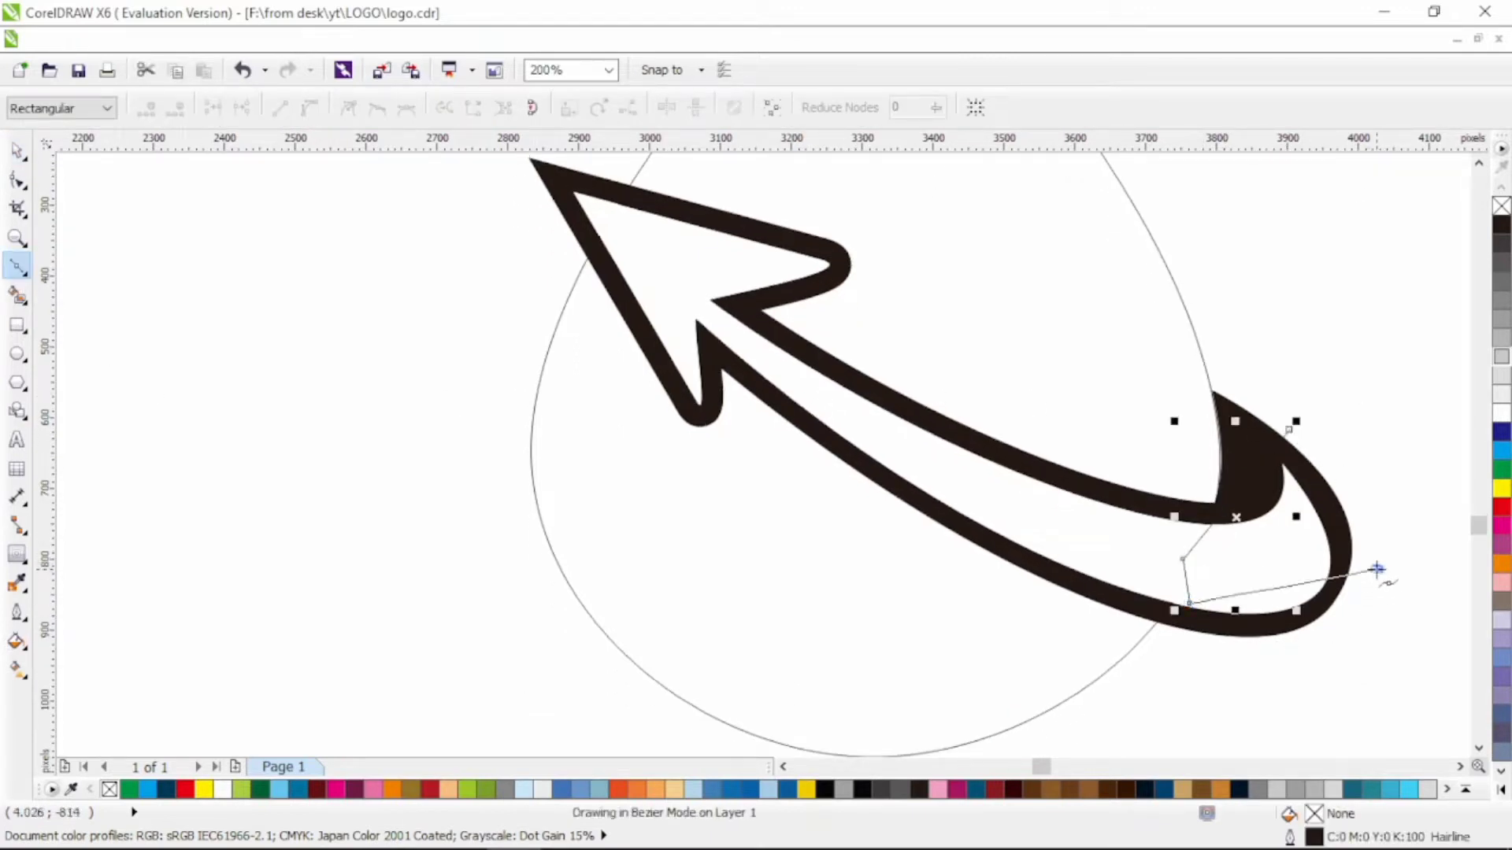
{"action": "left_click", "coordinate": [1371, 472]}
{"action": "left_click", "coordinate": [1289, 431]}
Step: Convert the Bezier shape's segments to curves and bend them to follow the inner edges of the tail, moving its end node near the tail tip
{"action": "key", "text": "F10"}
{"action": "left_click", "coordinate": [311, 110]}
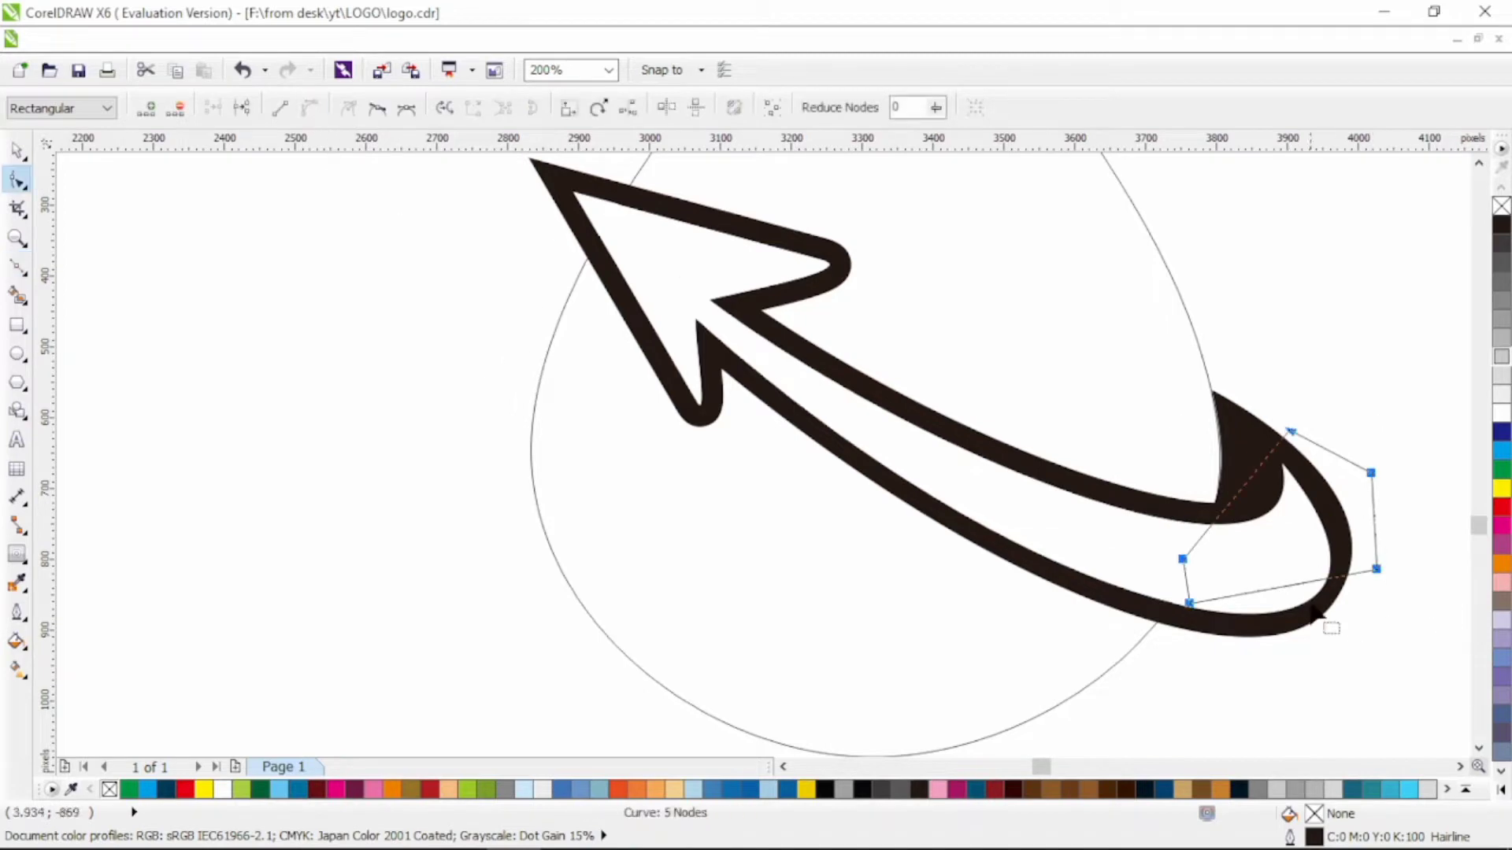
{"action": "left_click_drag", "start_coordinate": [1285, 596], "coordinate": [1301, 622]}
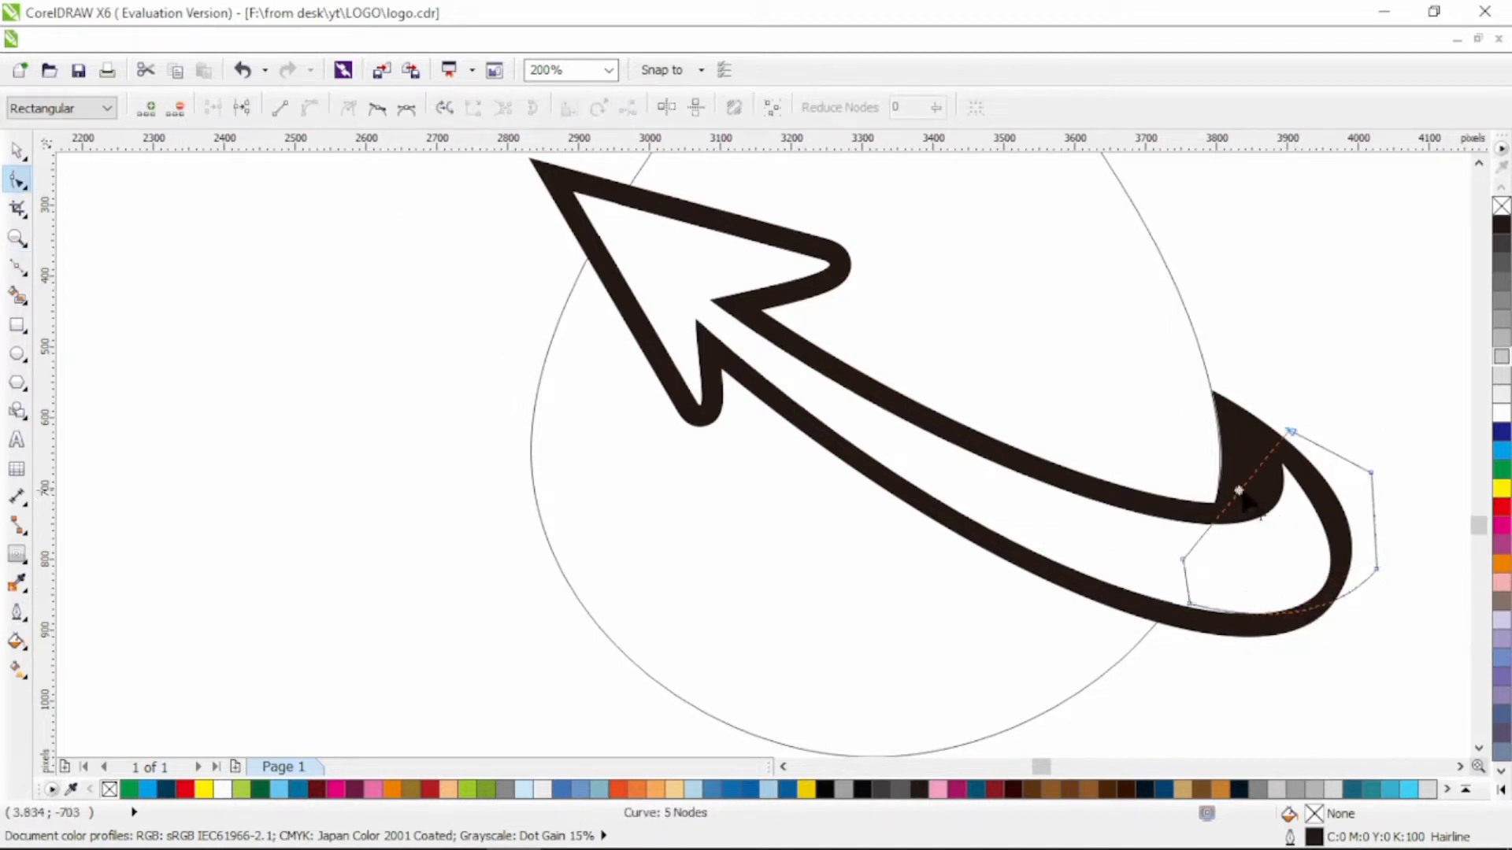
{"action": "left_click_drag", "start_coordinate": [1238, 490], "coordinate": [1299, 502]}
{"action": "left_click_drag", "start_coordinate": [1292, 431], "coordinate": [1238, 404]}
{"action": "left_click_drag", "start_coordinate": [1295, 474], "coordinate": [1324, 501]}
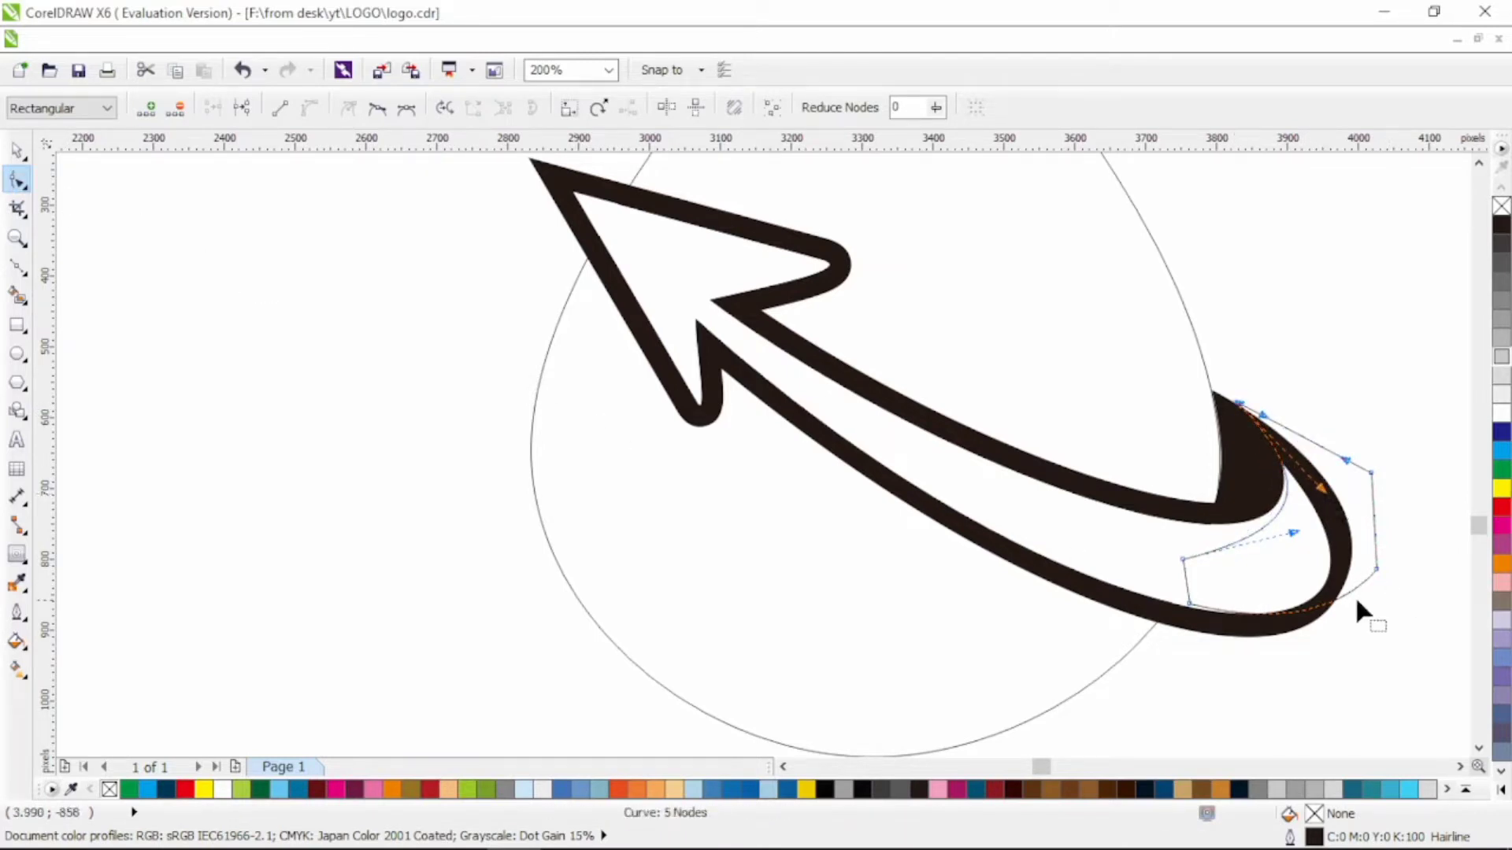
{"action": "left_click_drag", "start_coordinate": [1377, 569], "coordinate": [1372, 555]}
{"action": "left_click_drag", "start_coordinate": [1279, 636], "coordinate": [1281, 640]}
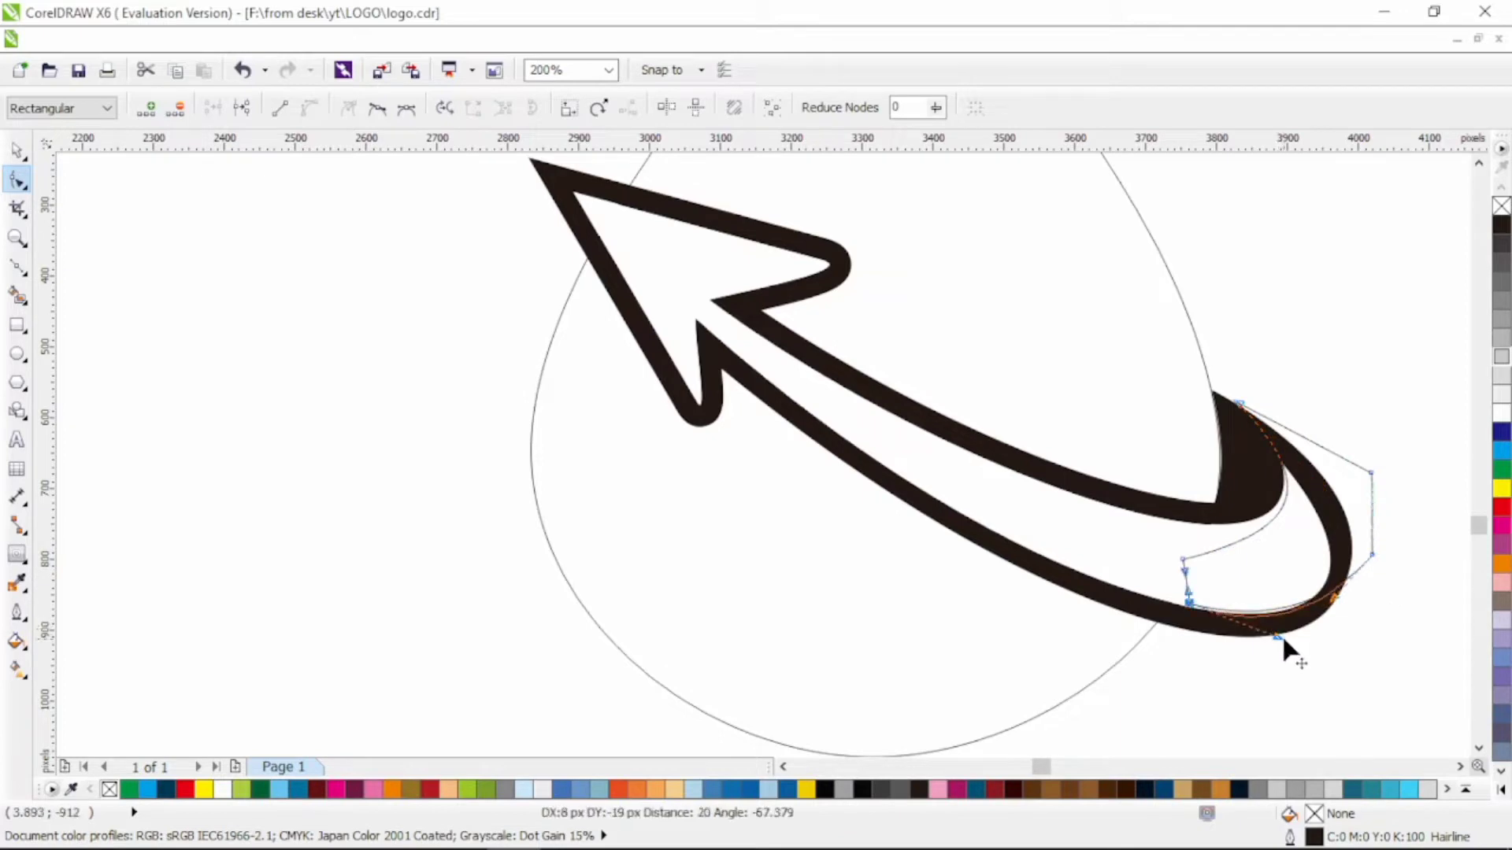
Step: Trim the black arrow border with the Bezier shape to open the tail's outer bend, and delete the cutting shape
{"action": "left_click", "coordinate": [17, 150]}
{"action": "left_click", "coordinate": [866, 385], "text": "shift"}
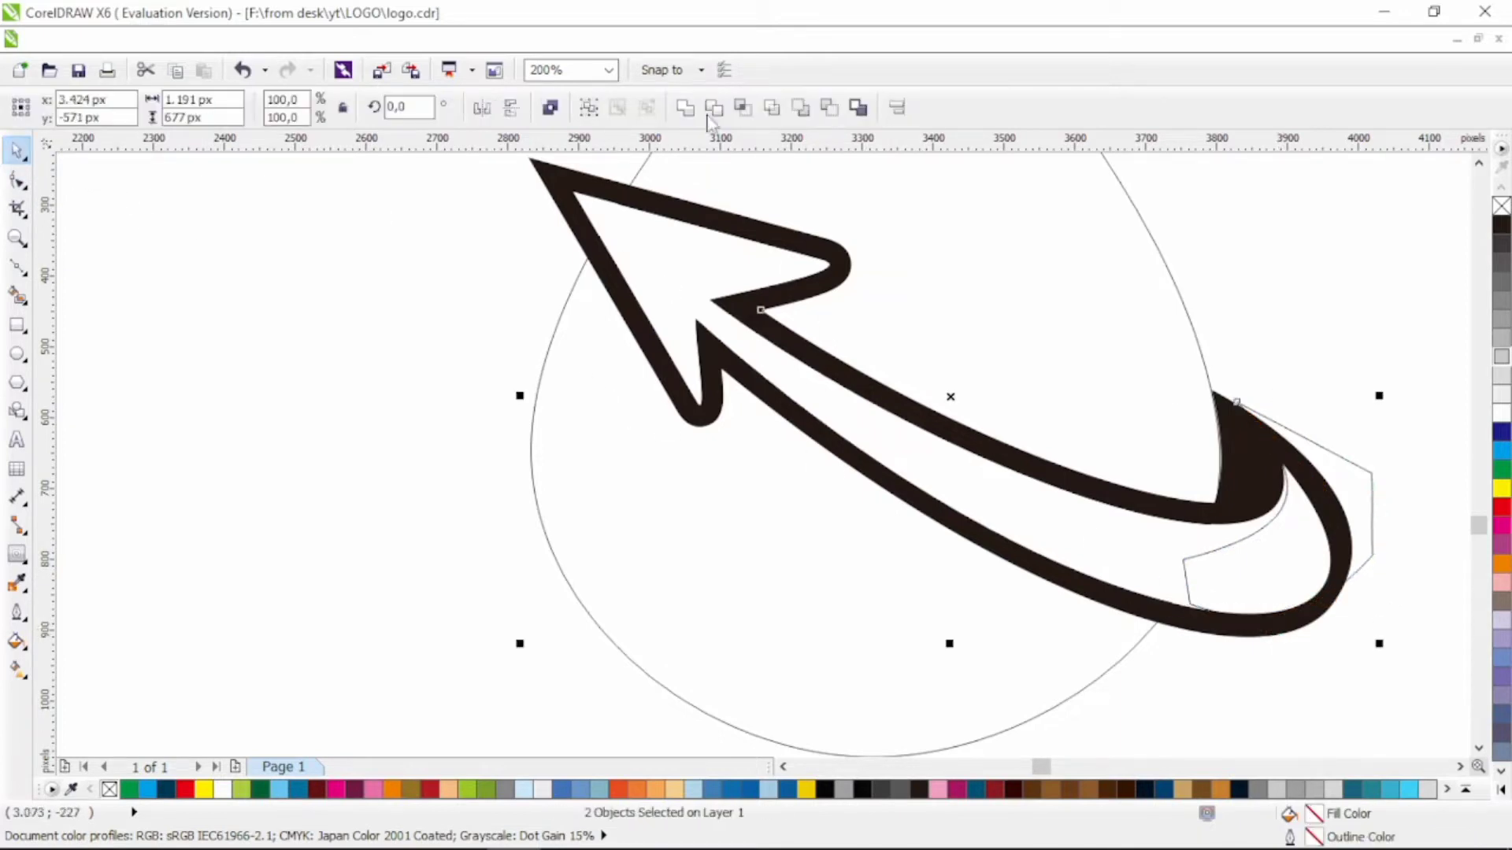
{"action": "left_click", "coordinate": [712, 111]}
{"action": "left_click", "coordinate": [1329, 450]}
{"action": "key", "text": "Delete"}
Step: Delete the extra node on the inner edge of the black border's lower tail
{"action": "double_click", "coordinate": [1320, 622]}
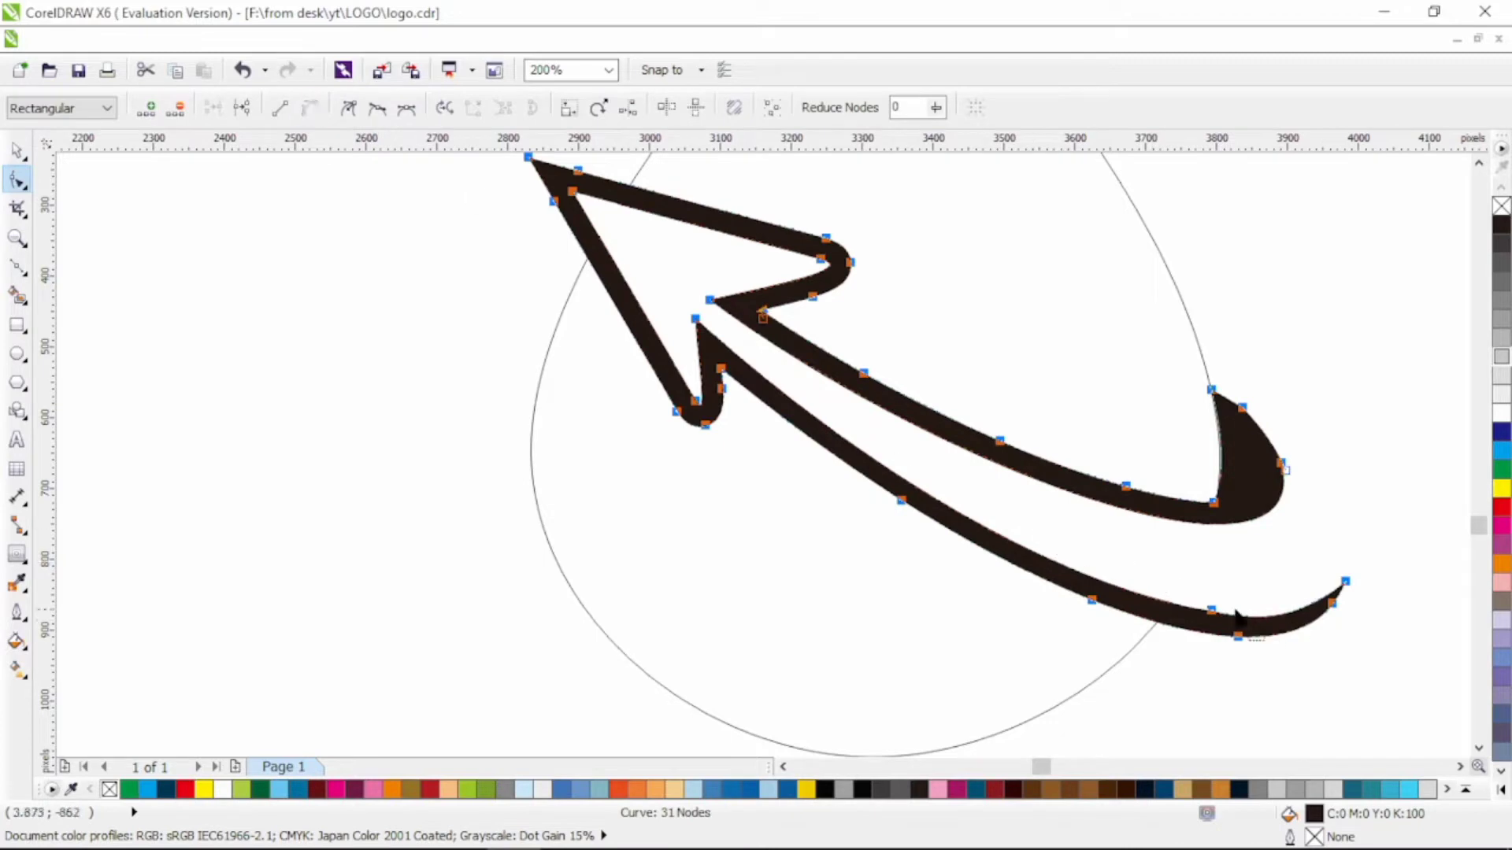
{"action": "left_click_drag", "start_coordinate": [1260, 649], "coordinate": [1186, 589]}
{"action": "key", "text": "Delete"}
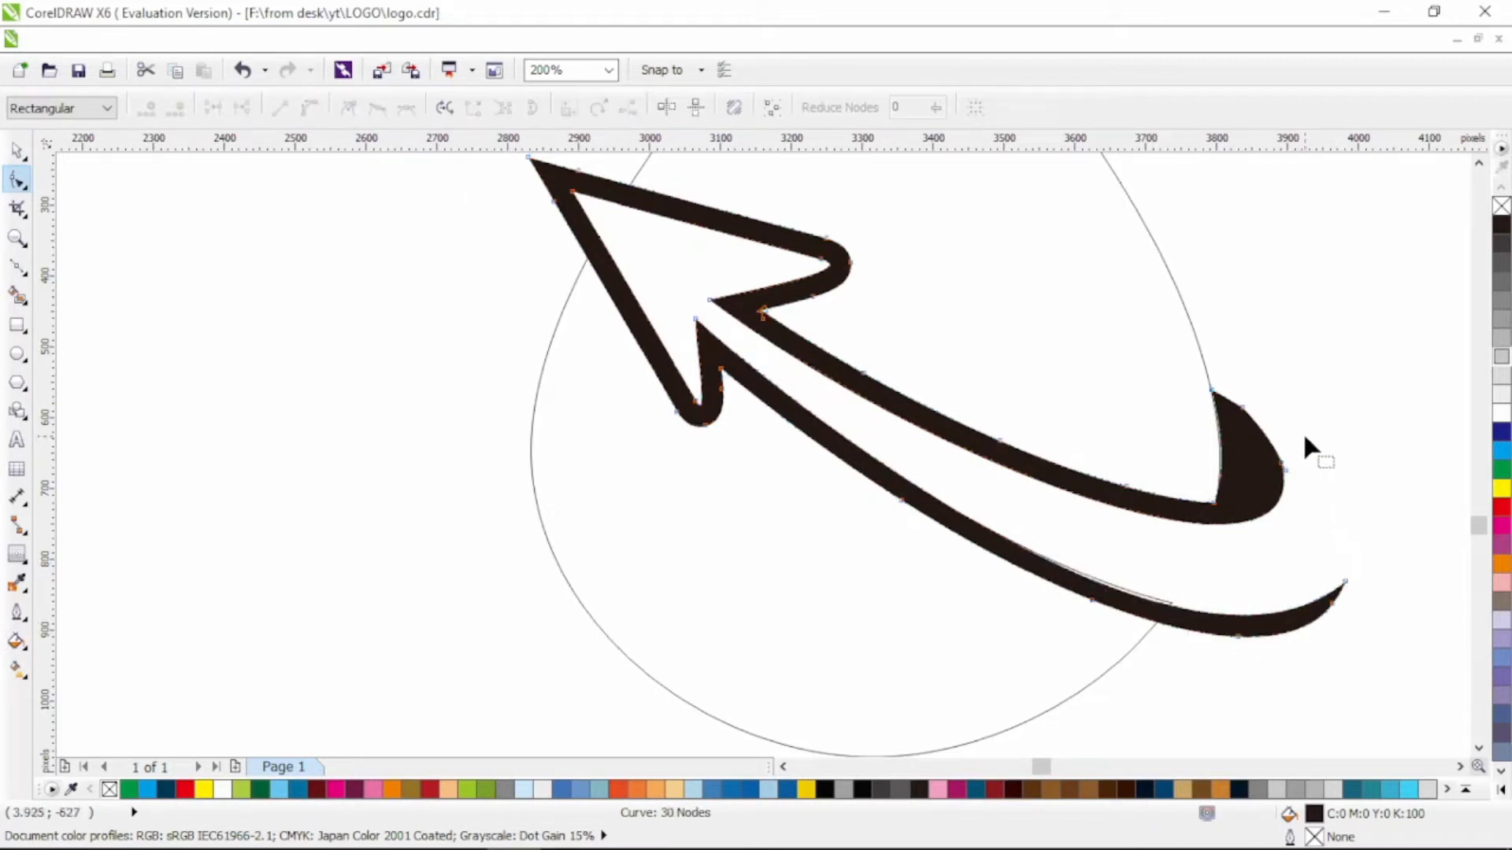
Step: Smooth the black border's upper tail end by adding a node on its outer bend, deleting the surplus nodes and adjusting the inner edge
{"action": "double_click", "coordinate": [1277, 507]}
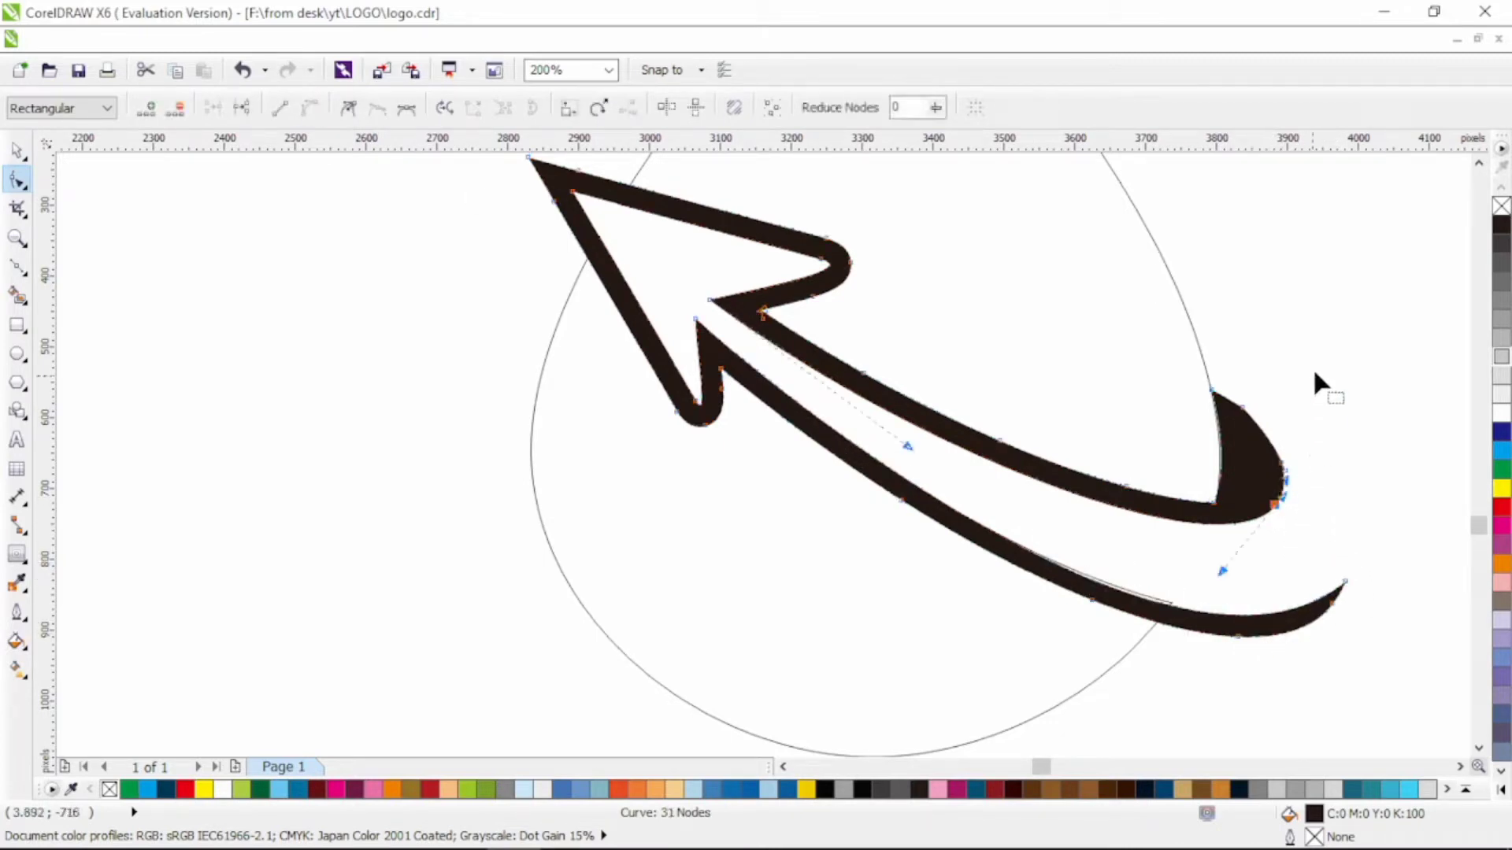
{"action": "left_click_drag", "start_coordinate": [1237, 487], "coordinate": [1239, 489]}
{"action": "key", "text": "Delete"}
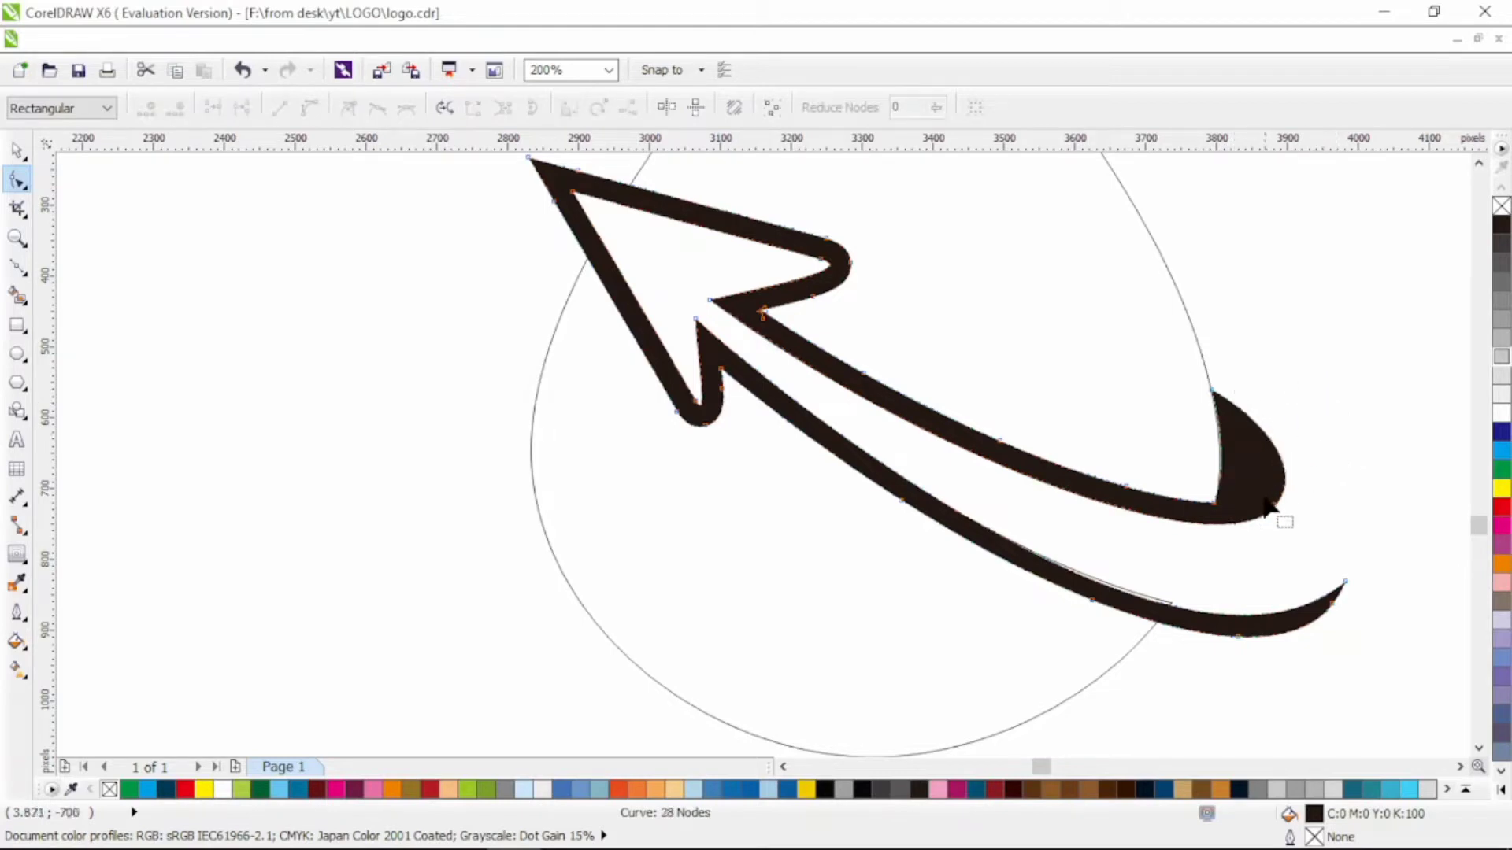
{"action": "scroll", "coordinate": [1216, 448], "scroll_direction": "up", "scroll_amount": 1}
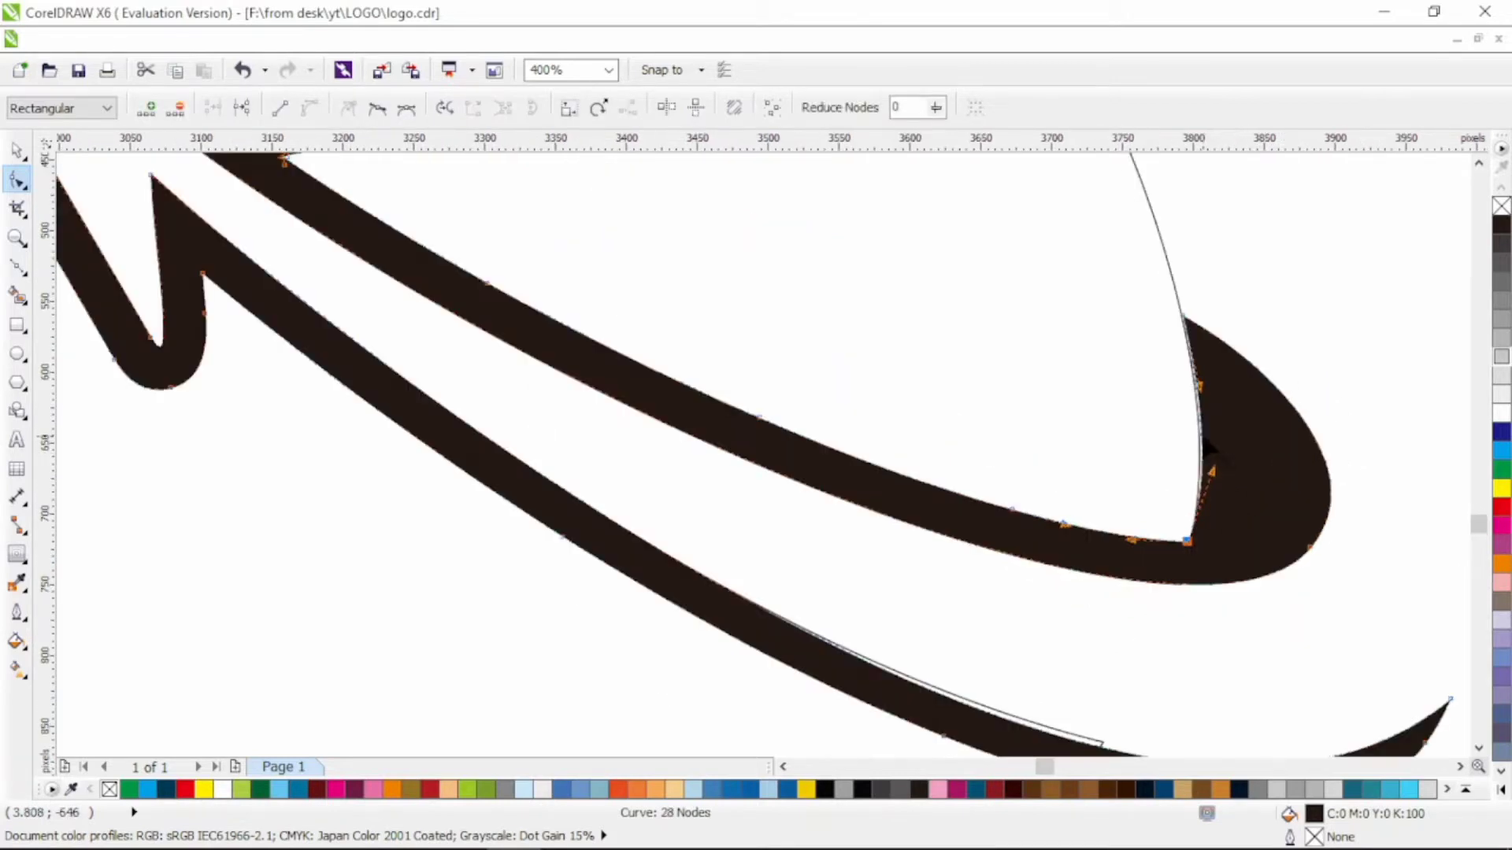
{"action": "left_click", "coordinate": [1209, 449]}
{"action": "scroll", "coordinate": [1208, 449], "scroll_direction": "down", "scroll_amount": 1}
{"action": "left_click", "coordinate": [17, 150]}
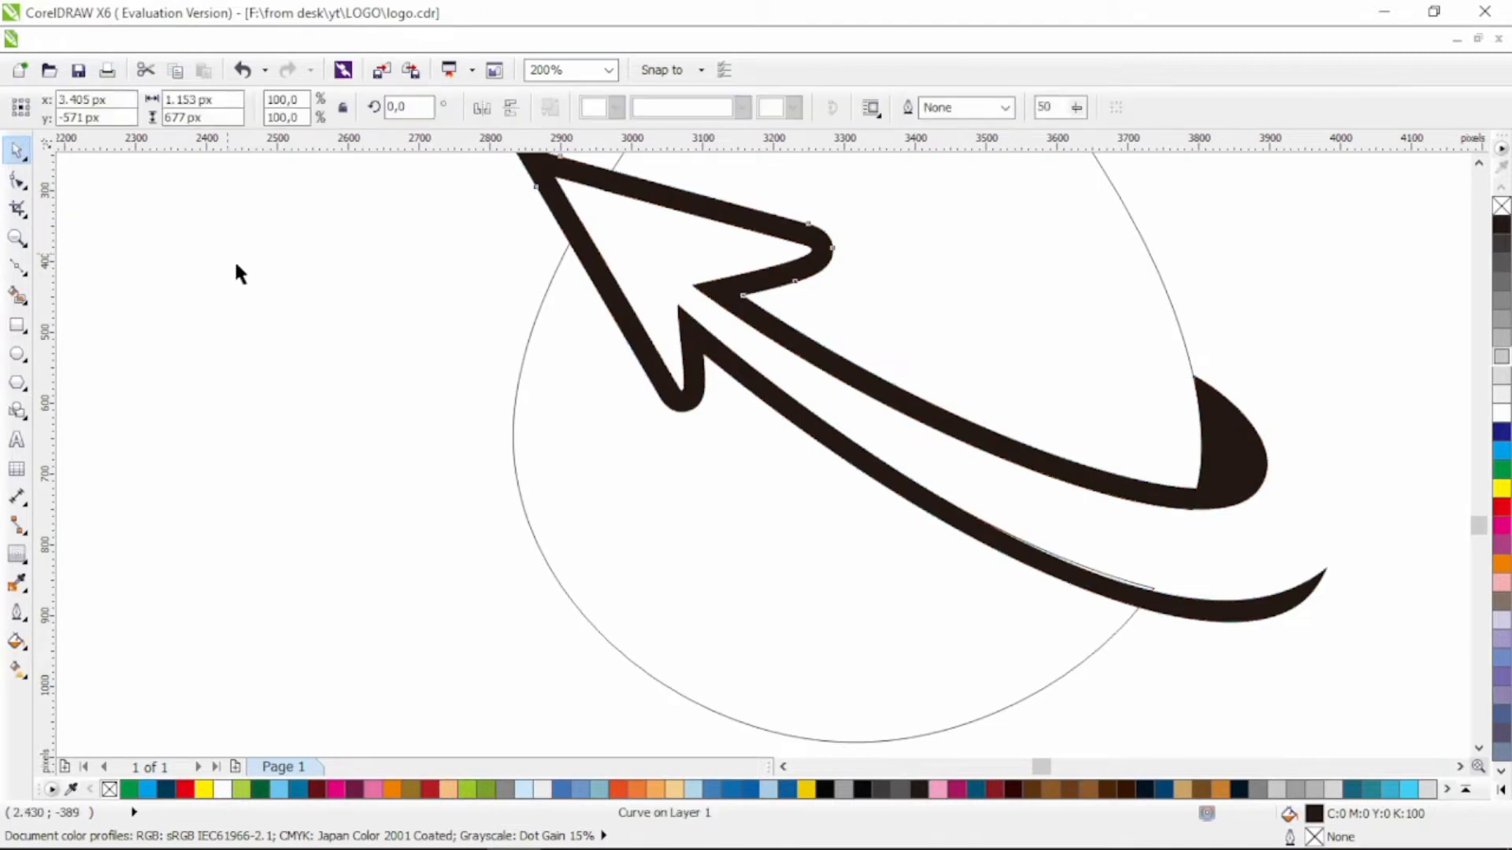
Step: Break the teardrop outline apart into separate upper and lower pieces
{"action": "left_click", "coordinate": [236, 266]}
{"action": "scroll", "coordinate": [712, 418], "scroll_direction": "down", "scroll_amount": 1}
{"action": "left_click_drag", "start_coordinate": [896, 365], "coordinate": [992, 363]}
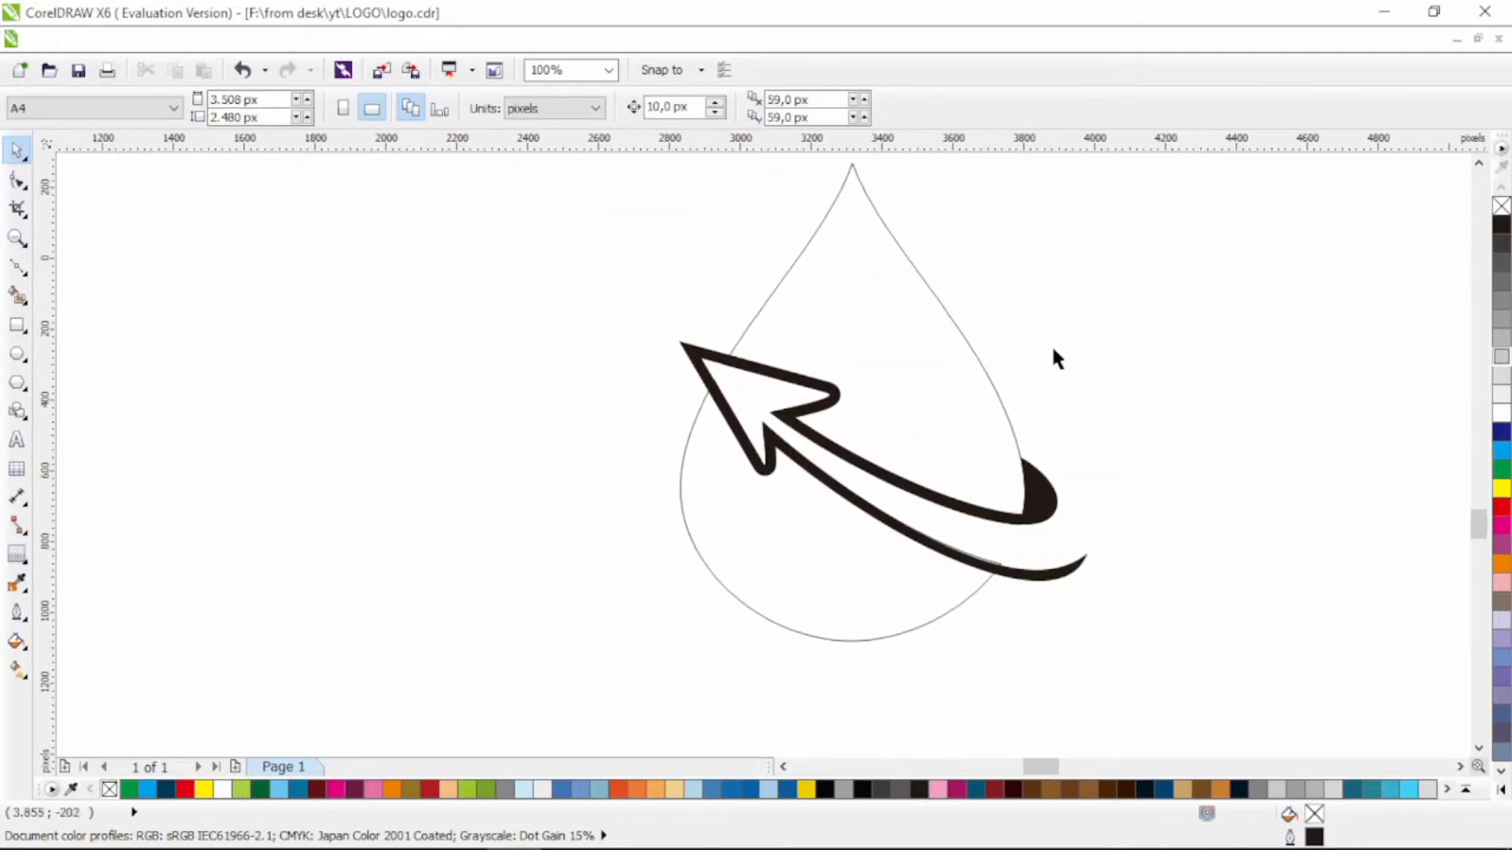
{"action": "left_click", "coordinate": [992, 389]}
{"action": "left_click", "coordinate": [554, 111]}
{"action": "left_click", "coordinate": [713, 253]}
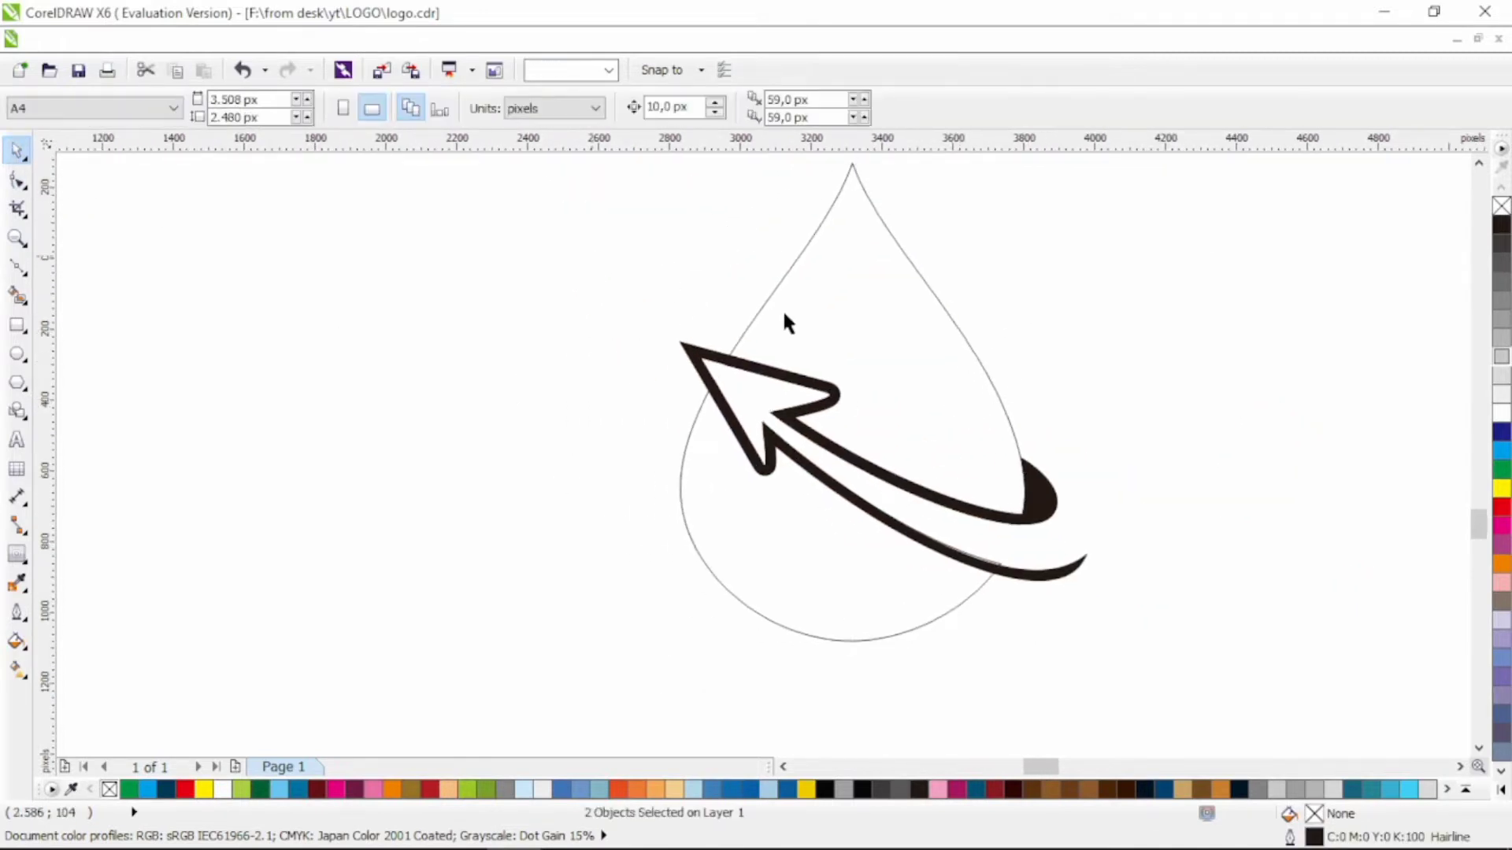
Step: Fill the upper teardrop piece with dark purple (C58 M100 Y58 K24) and remove its outline
{"action": "left_click", "coordinate": [873, 349]}
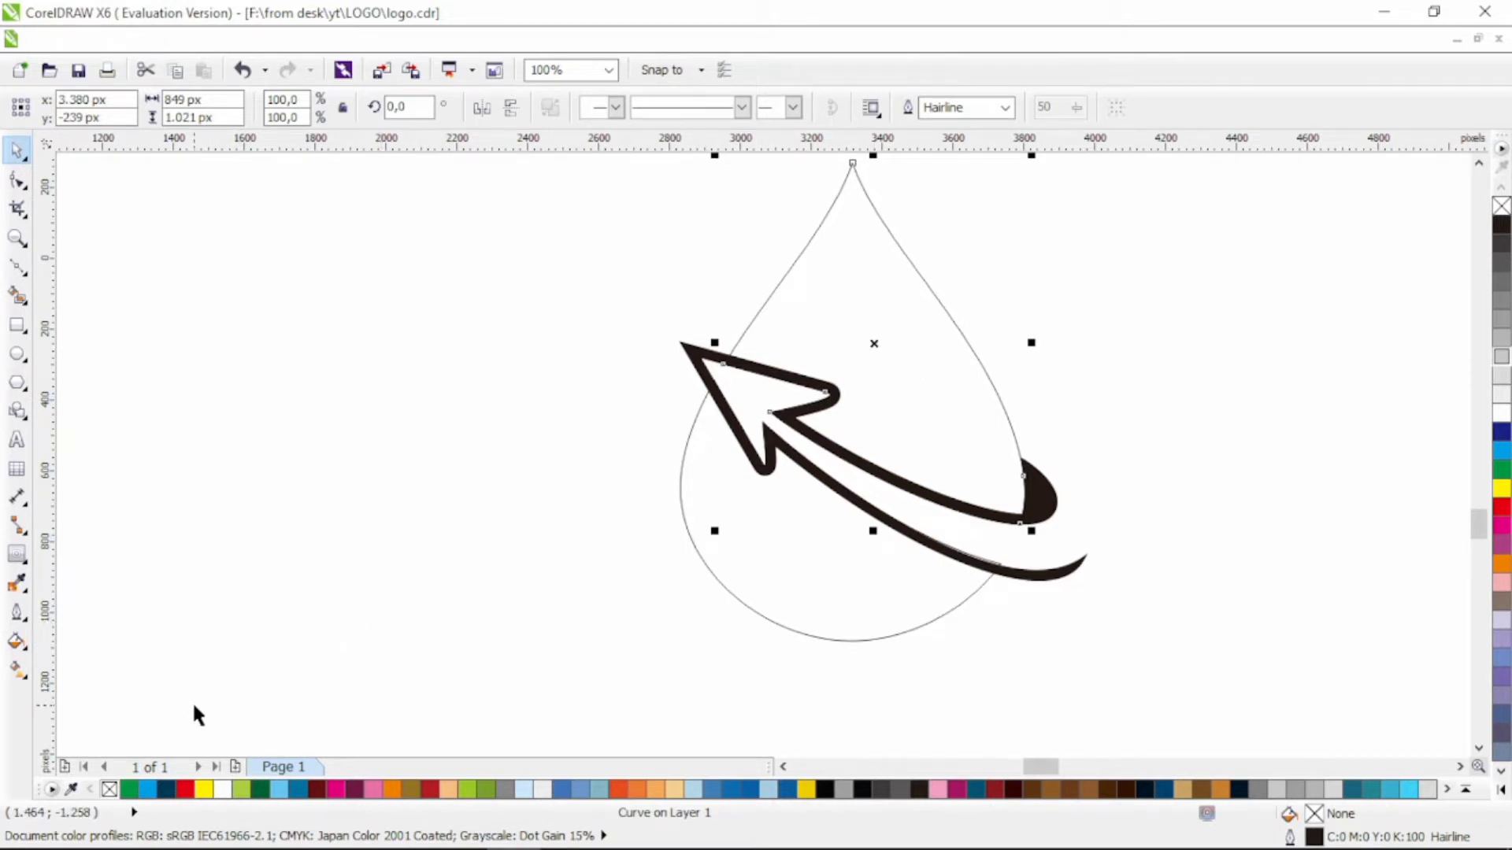
{"action": "left_click", "coordinate": [318, 789]}
{"action": "right_click", "coordinate": [109, 788]}
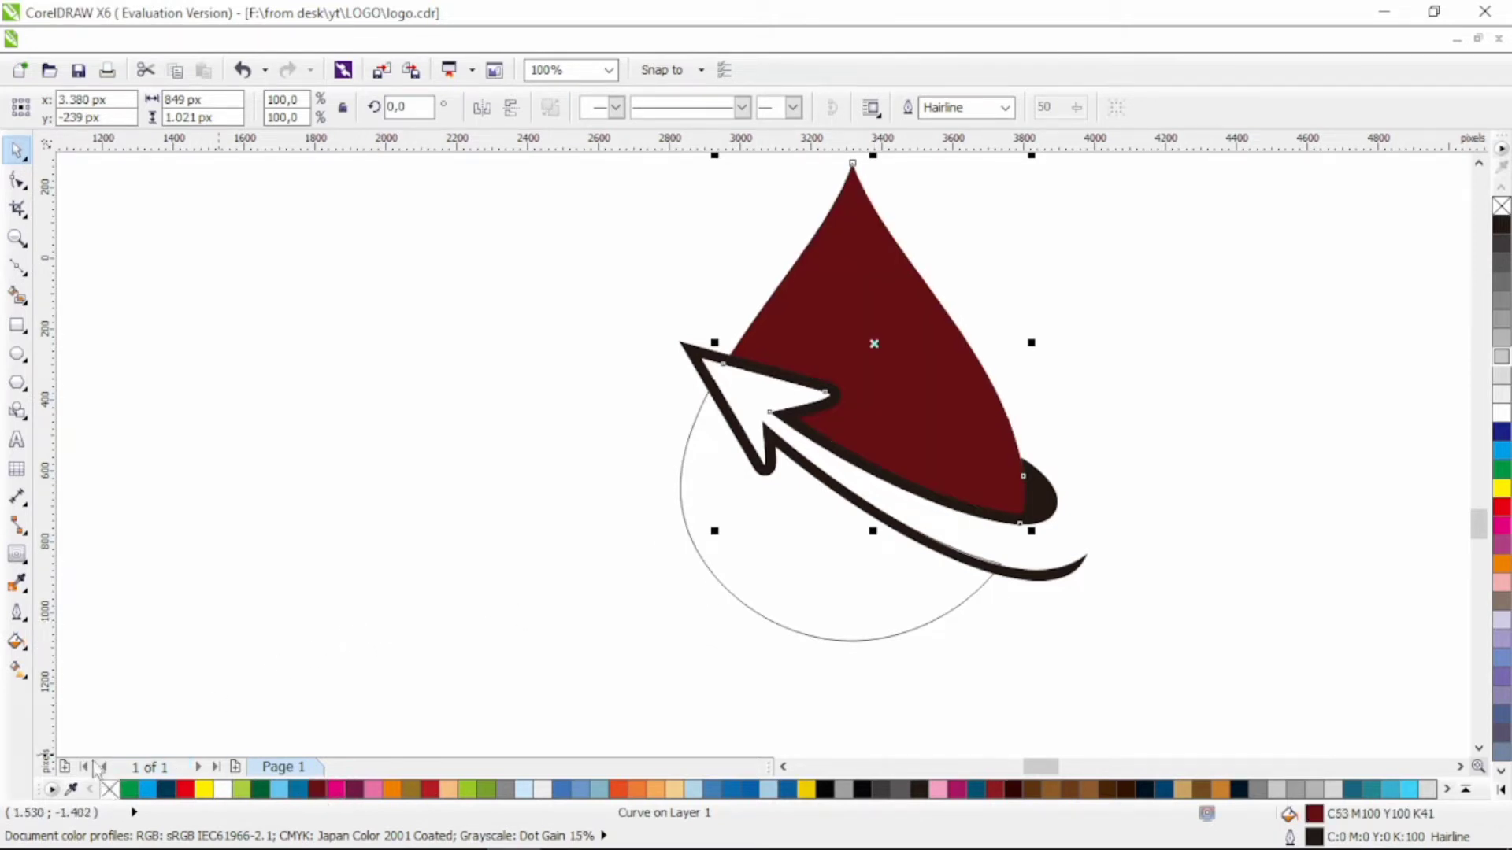
{"action": "left_click", "coordinate": [354, 789]}
Step: Apply a gradient to the upper teardrop piece, running from dark purple at its upper left to magenta at its lower right
{"action": "left_click", "coordinate": [17, 670]}
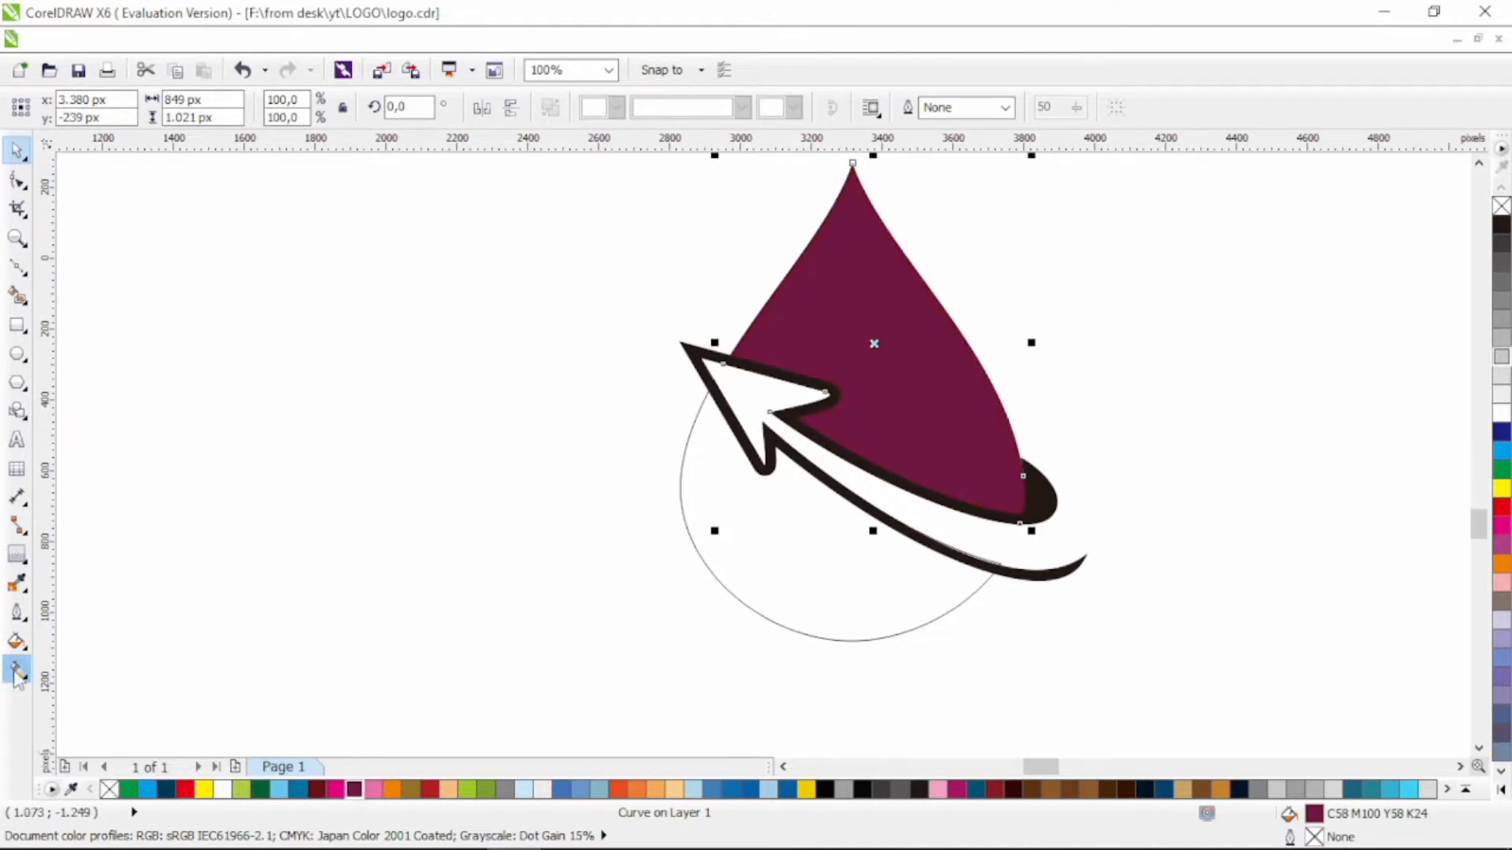
{"action": "mouse_move", "coordinate": [842, 255]}
{"action": "left_mouse_down"}
{"action": "mouse_move", "coordinate": [998, 520]}
{"action": "mouse_move", "coordinate": [836, 266]}
{"action": "left_mouse_up"}
{"action": "left_click", "coordinate": [336, 789]}
{"action": "left_click", "coordinate": [17, 150]}
Step: Fill the lower teardrop piece with red and remove its outline
{"action": "left_click", "coordinate": [889, 574]}
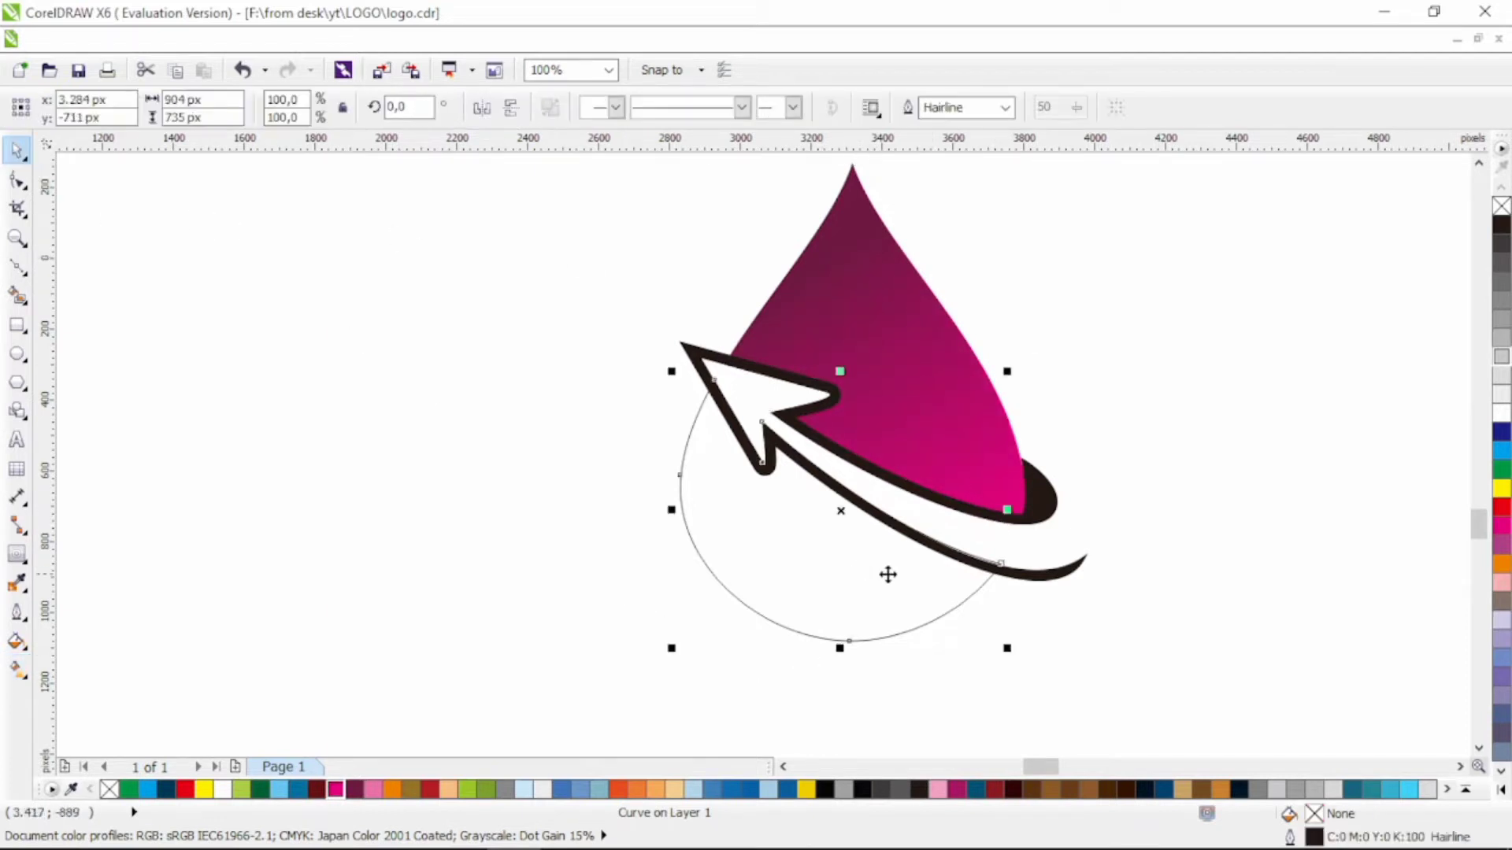
{"action": "left_click", "coordinate": [185, 789]}
{"action": "right_click", "coordinate": [109, 788]}
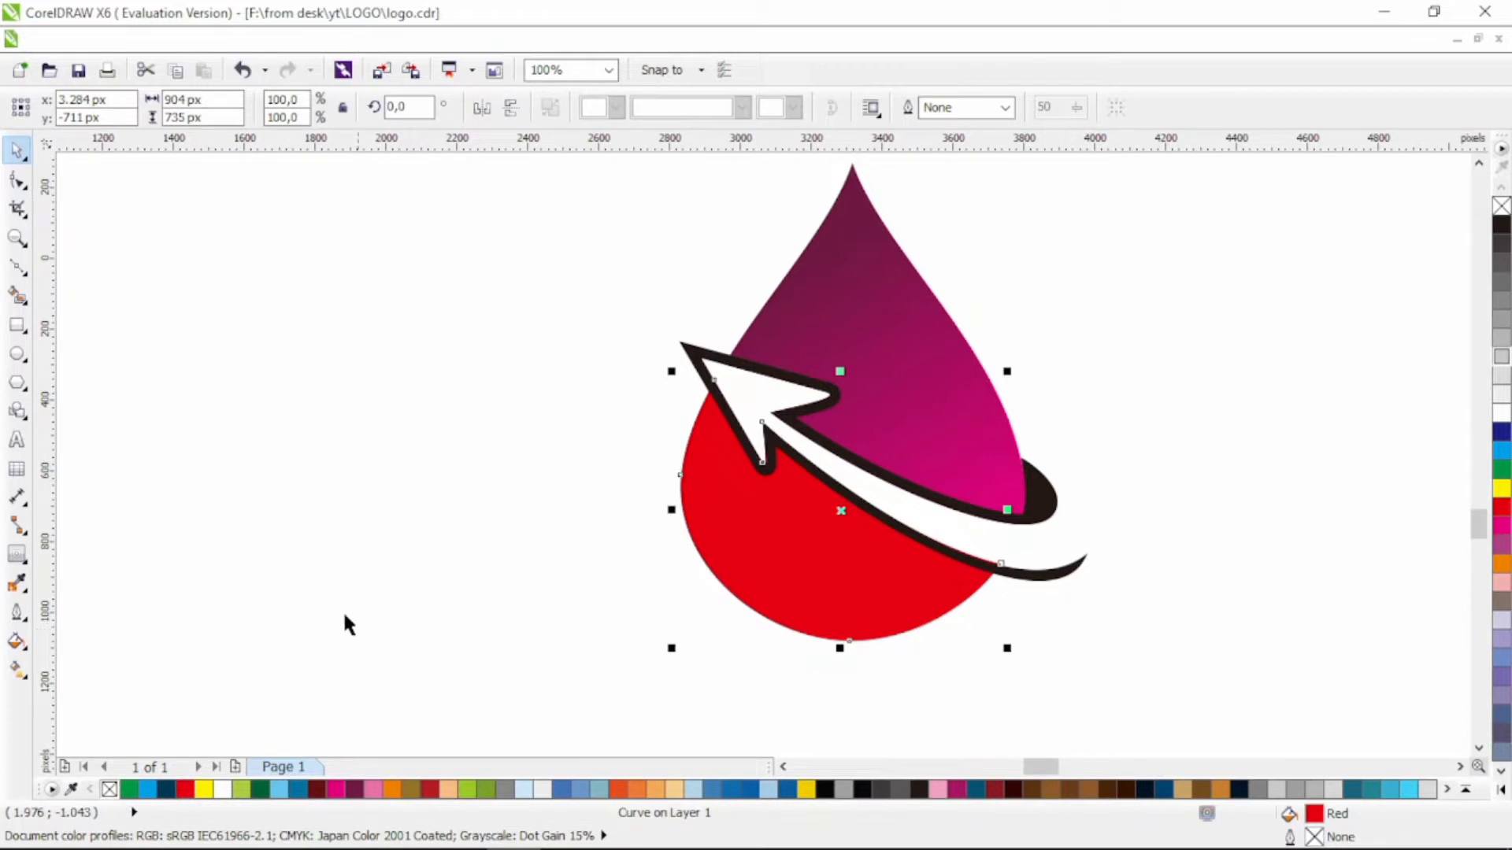
Step: Apply a linear gradient to the lower teardrop piece, running from red at its lower right to yellow beyond its upper left
{"action": "left_click", "coordinate": [21, 674]}
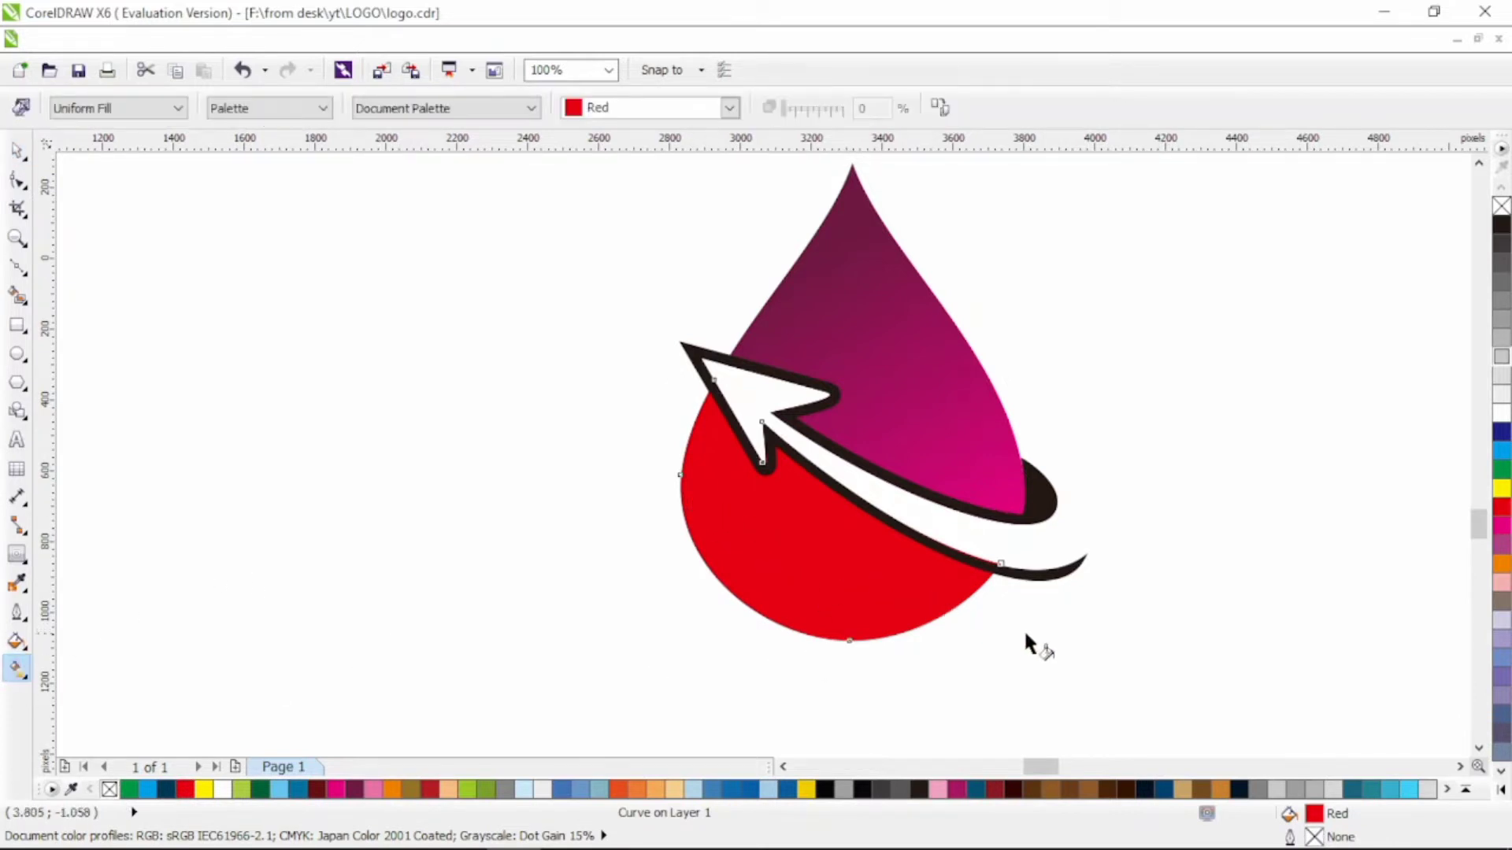
{"action": "left_click_drag", "start_coordinate": [1040, 634], "coordinate": [699, 425]}
{"action": "left_click", "coordinate": [204, 789]}
{"action": "left_click_drag", "start_coordinate": [933, 613], "coordinate": [638, 362]}
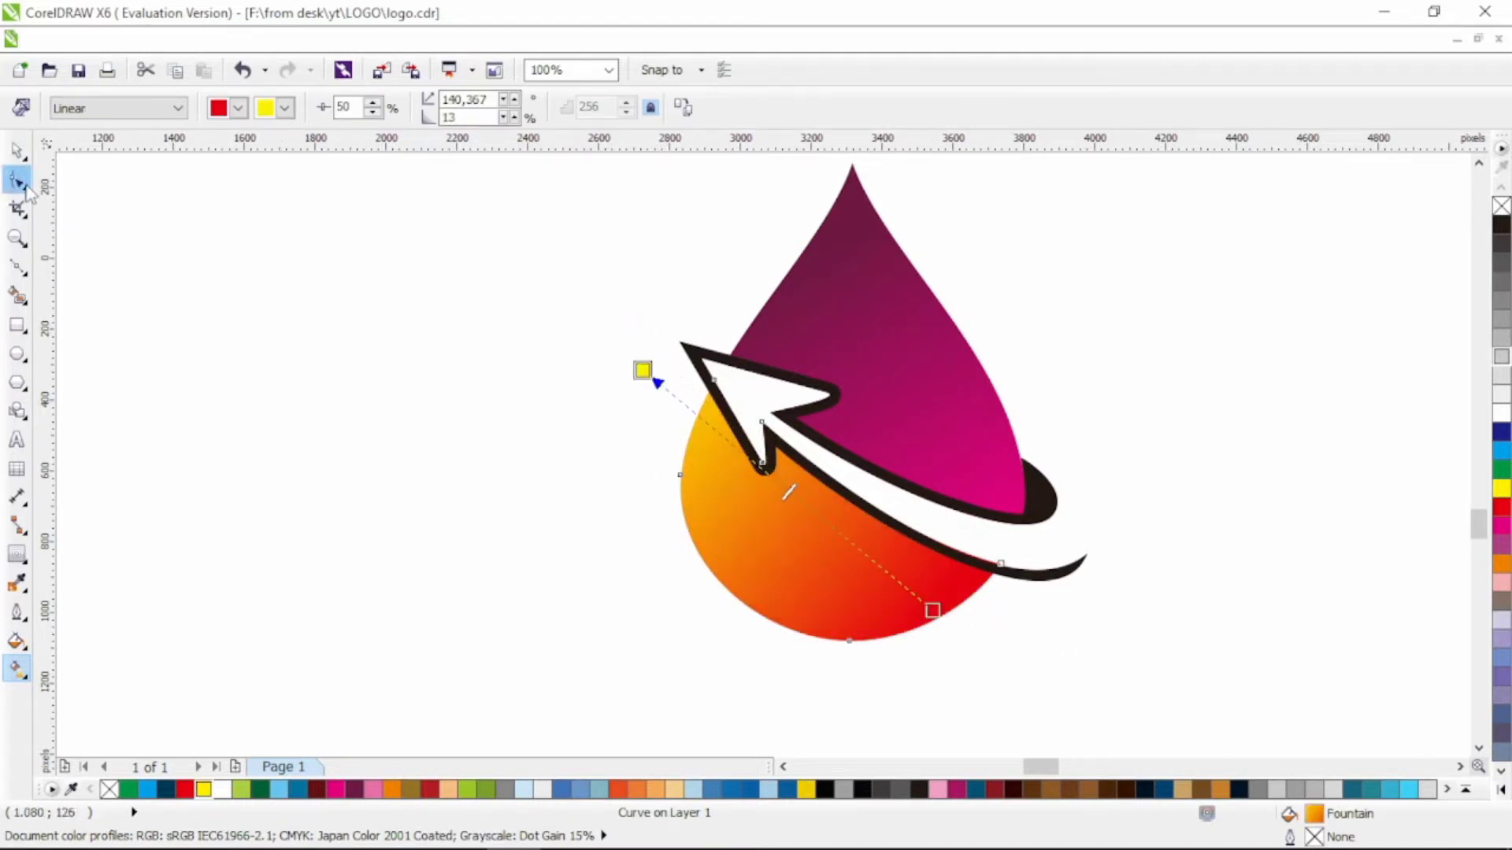
{"action": "left_click", "coordinate": [18, 150]}
{"action": "left_click", "coordinate": [347, 296]}
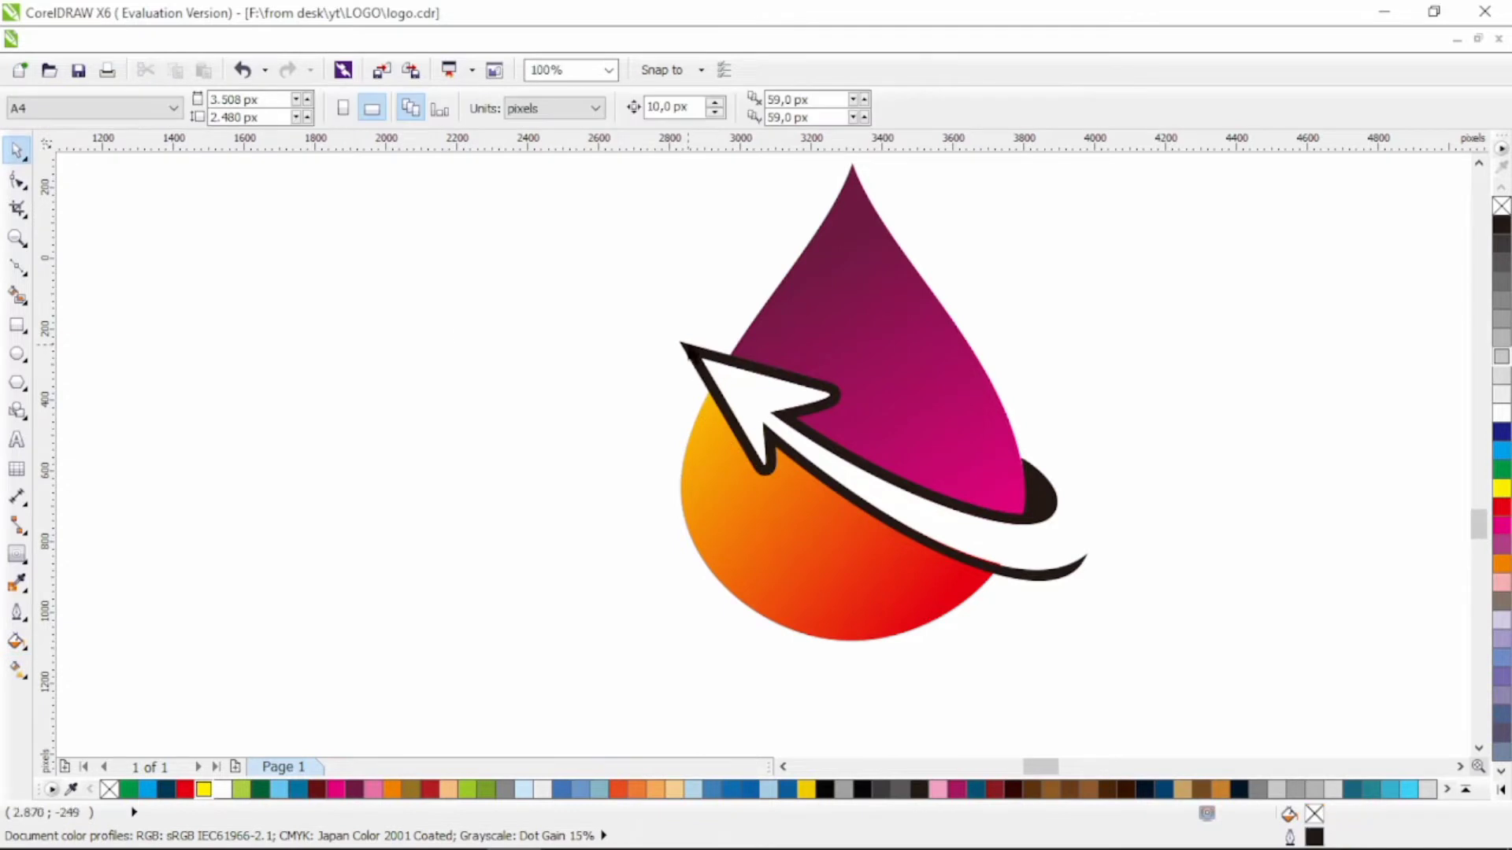
Step: Recolor the black arrow border with a linear gradient from red at the arrowhead to dark purple at the tail
{"action": "left_click", "coordinate": [692, 352]}
{"action": "left_click", "coordinate": [186, 790]}
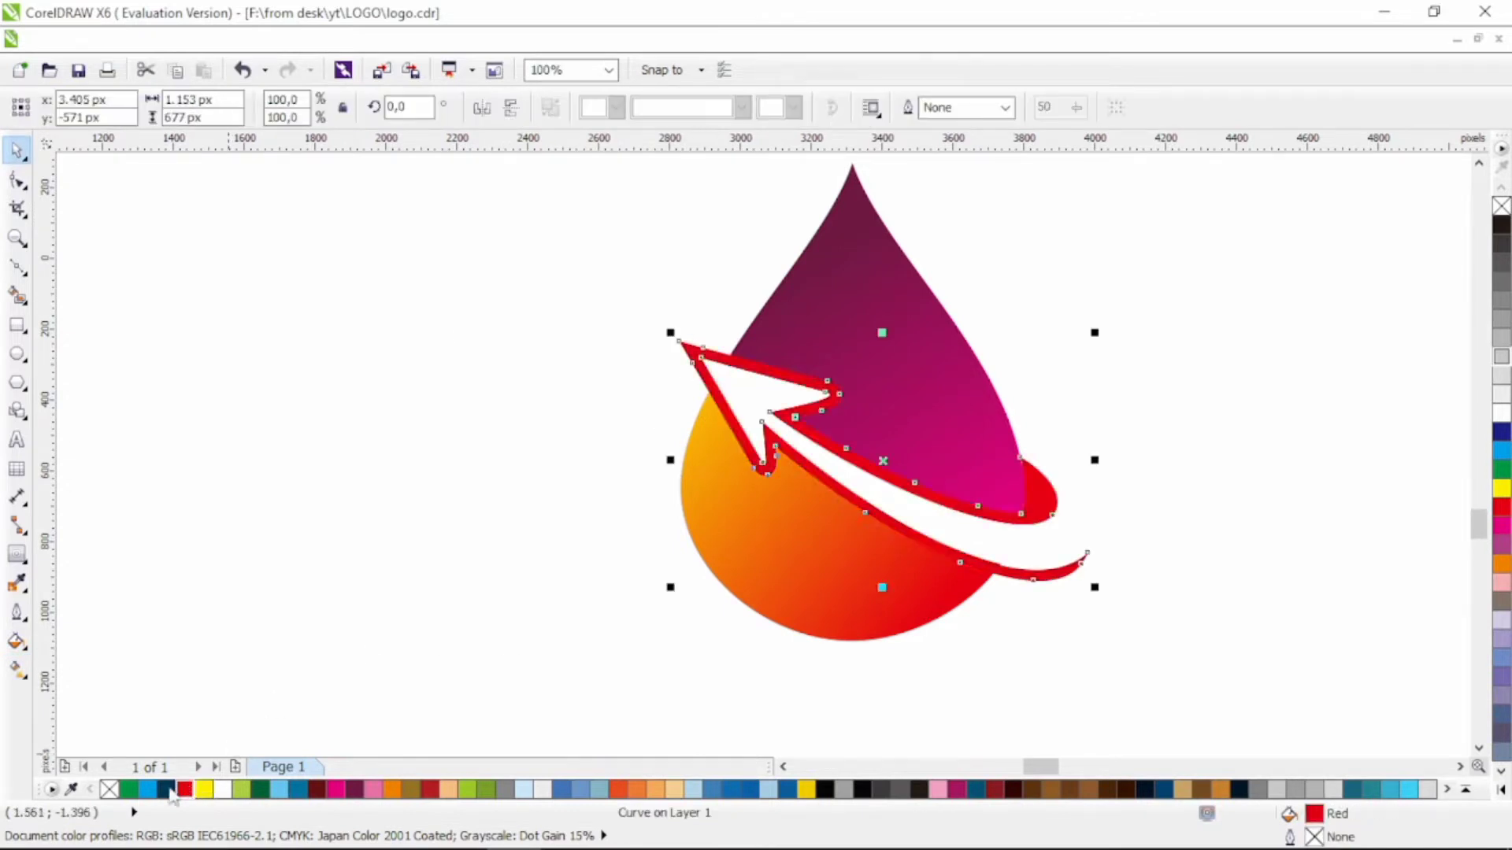
{"action": "key", "text": "g"}
{"action": "left_click_drag", "start_coordinate": [703, 435], "coordinate": [1037, 463]}
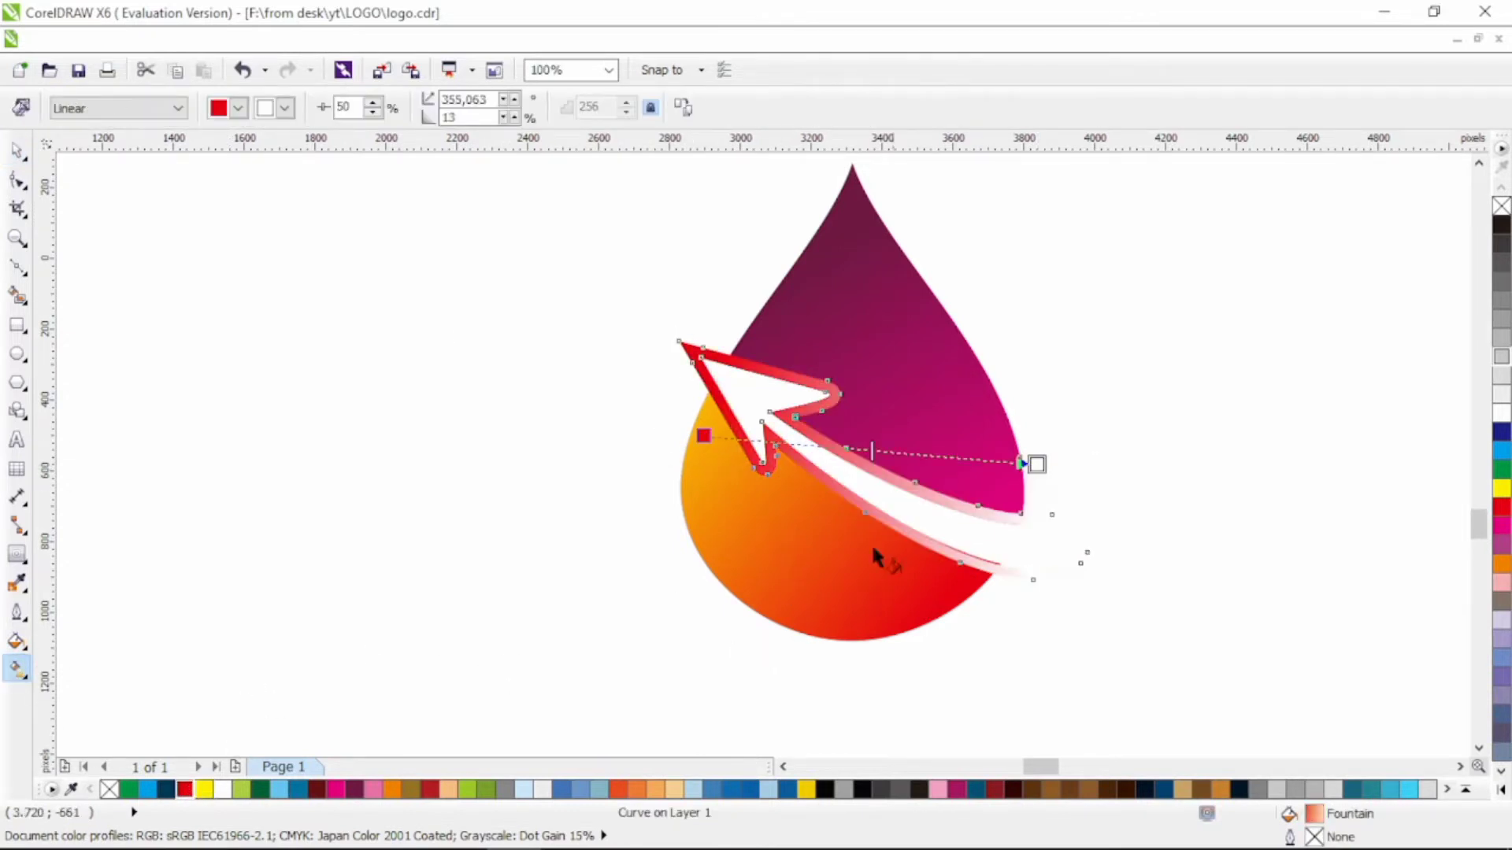
{"action": "left_click", "coordinate": [362, 789]}
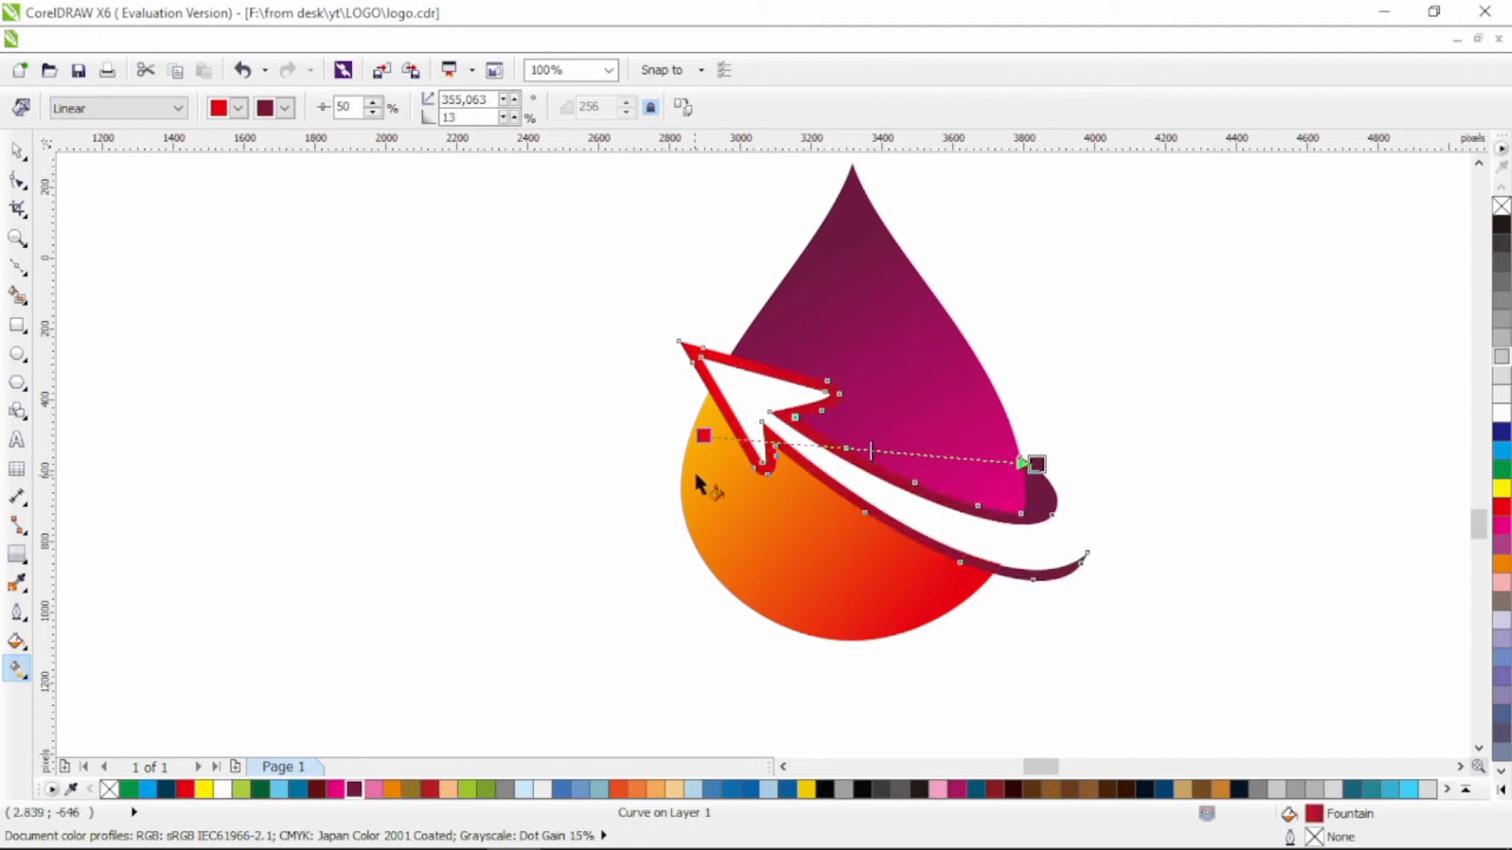
{"action": "left_click_drag", "start_coordinate": [703, 435], "coordinate": [715, 432]}
{"action": "left_click", "coordinate": [16, 152]}
{"action": "left_click", "coordinate": [260, 274]}
Step: Add a cusp node on the inner edge of the border's lower tail, shift it slightly upward, and add a node on the outer edge
{"action": "scroll", "coordinate": [858, 447], "scroll_direction": "down", "scroll_amount": 1}
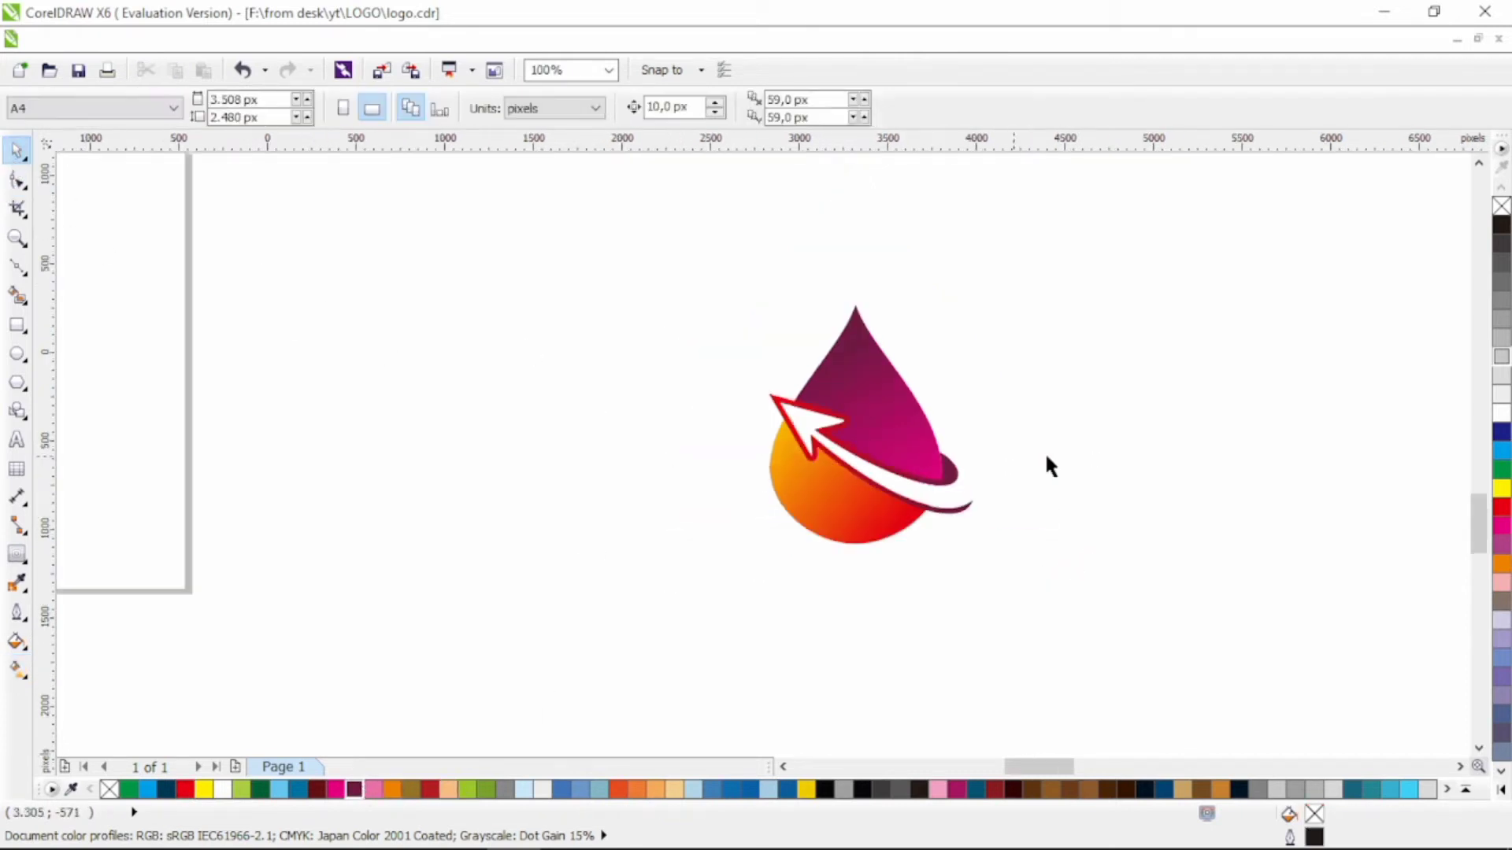
{"action": "scroll", "coordinate": [937, 502], "scroll_direction": "up", "scroll_amount": 1}
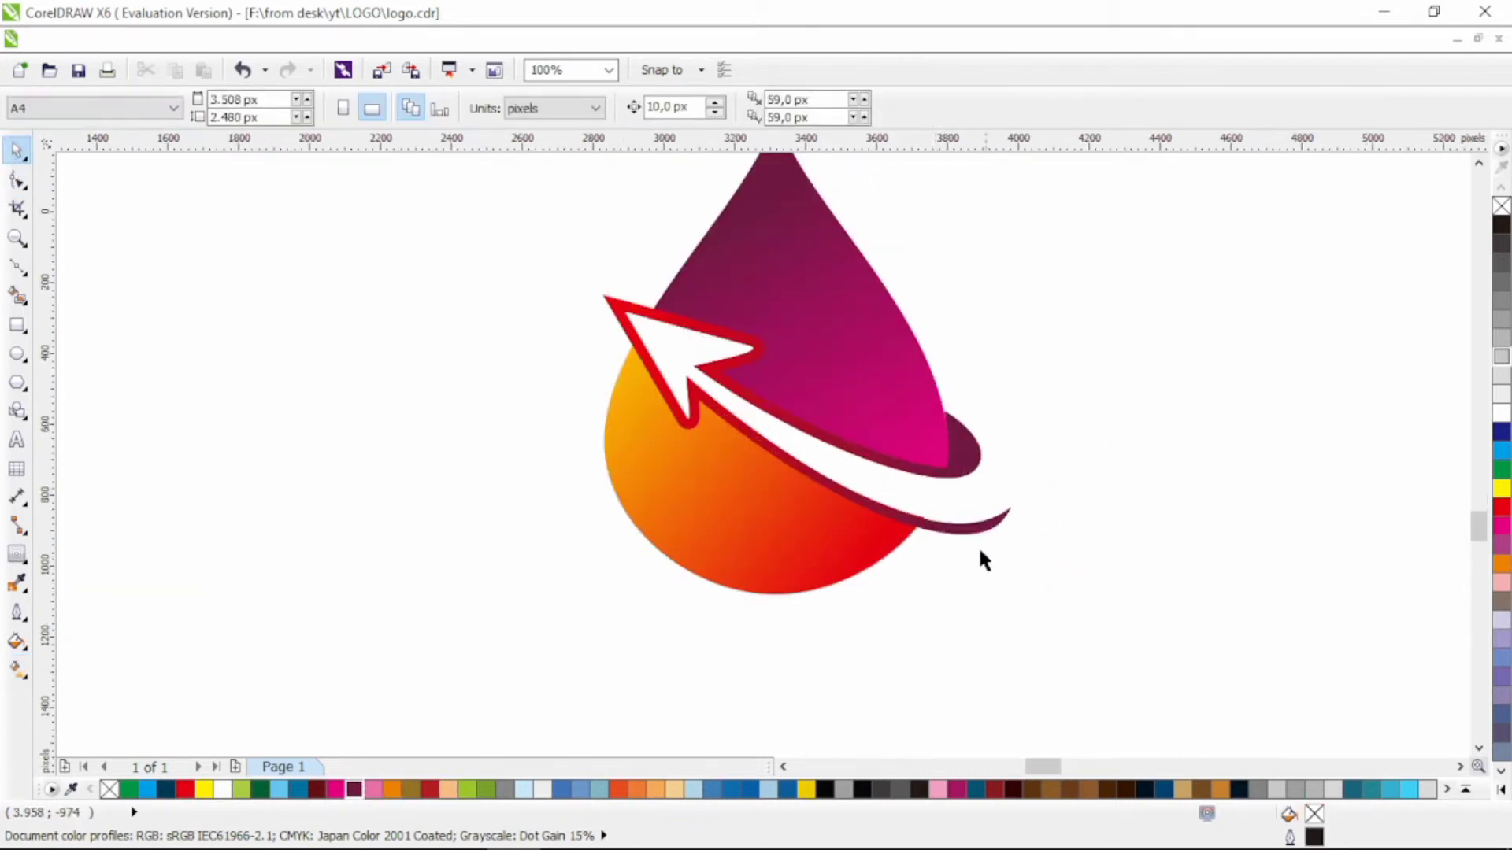
{"action": "scroll", "coordinate": [944, 516], "scroll_direction": "up", "scroll_amount": 1}
{"action": "left_click", "coordinate": [954, 512]}
{"action": "left_click", "coordinate": [18, 180]}
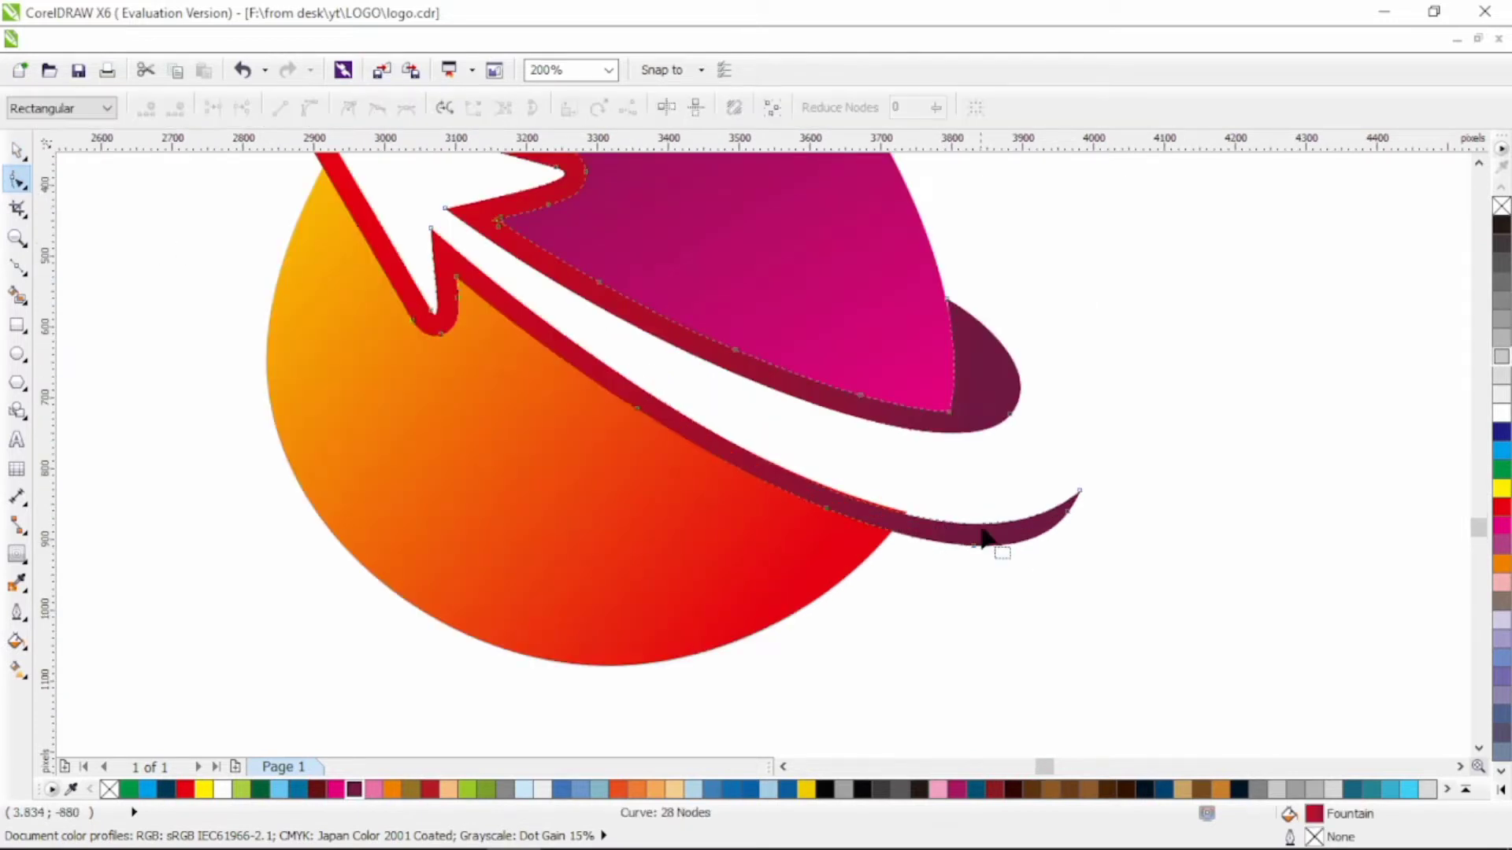
{"action": "double_click", "coordinate": [969, 526]}
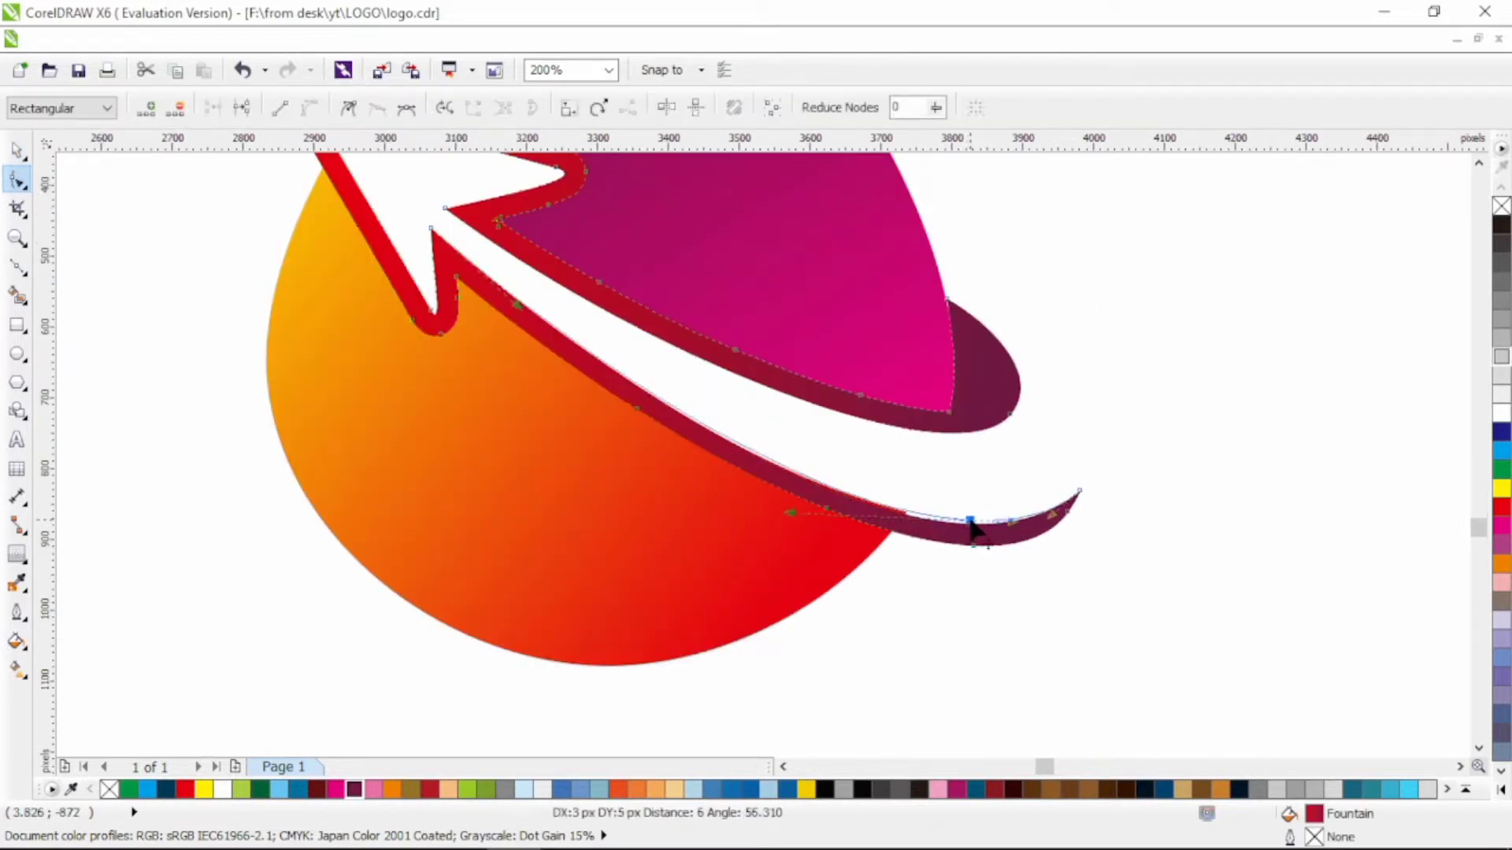
{"action": "left_click", "coordinate": [351, 108]}
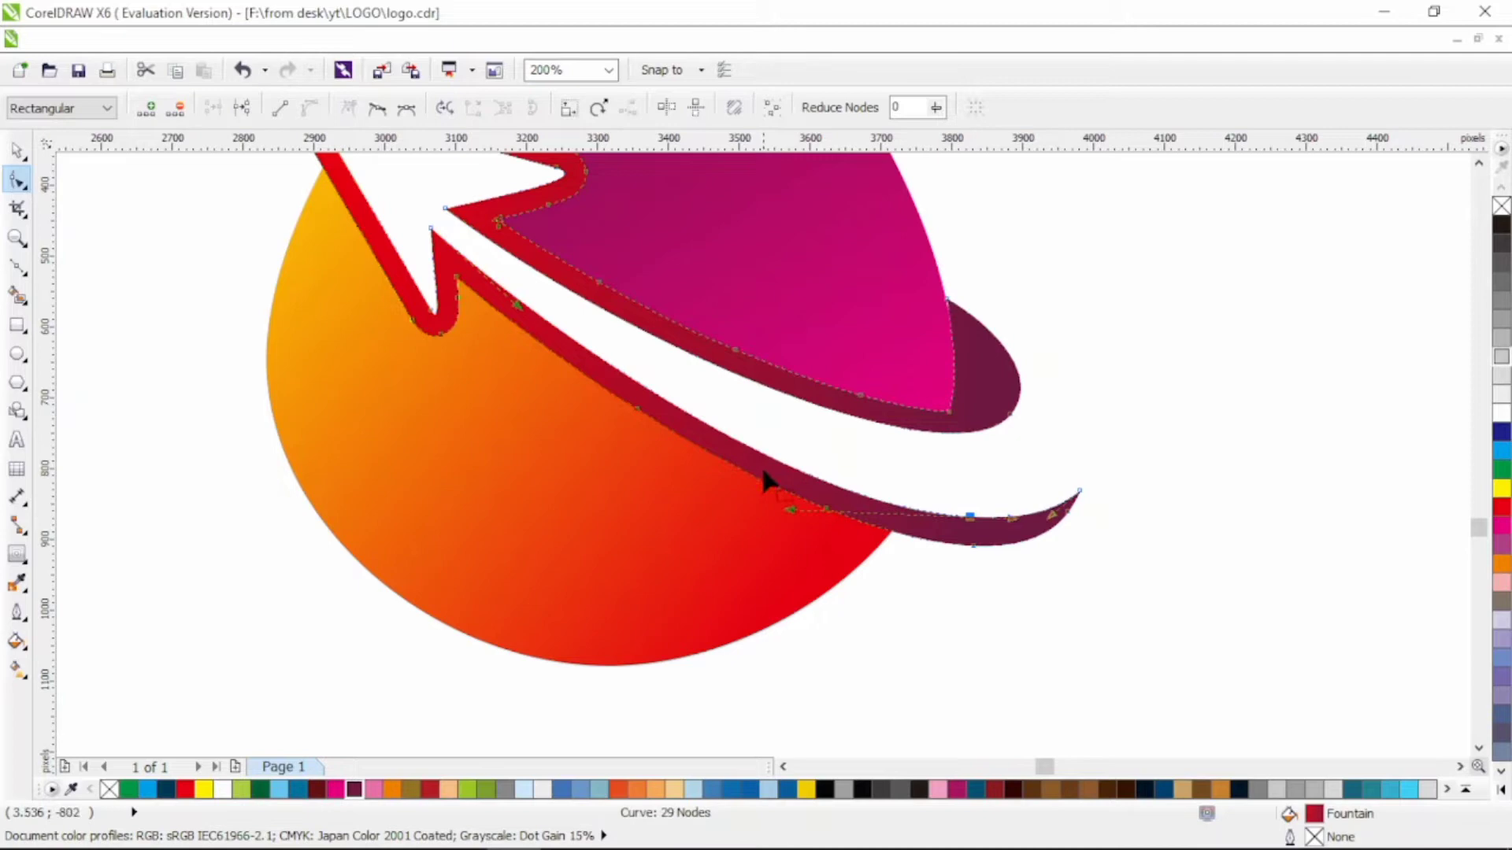
{"action": "double_click", "coordinate": [711, 464]}
{"action": "key", "text": "Delete"}
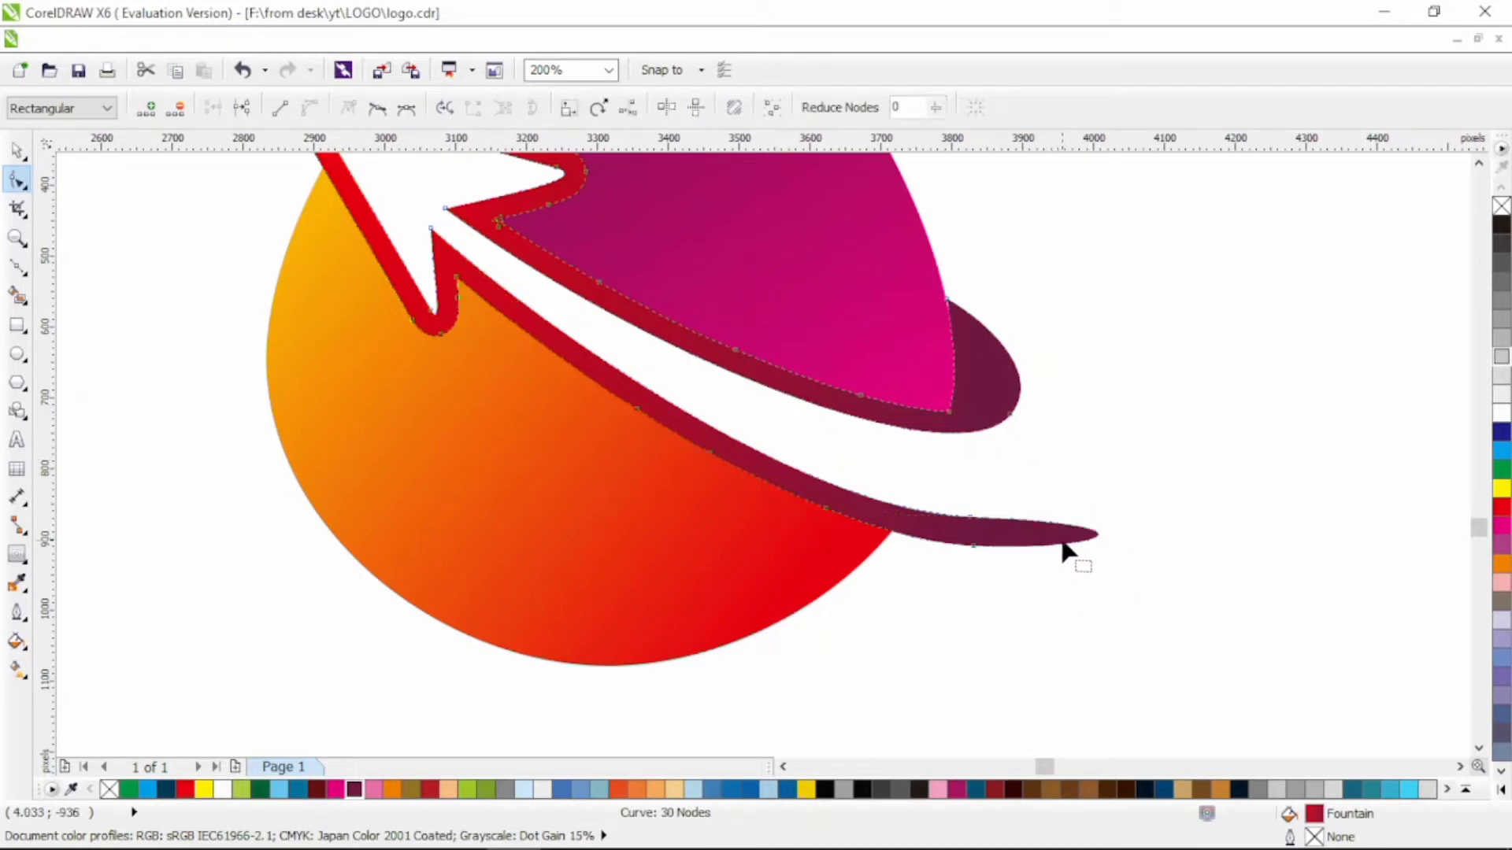
{"action": "left_click_drag", "start_coordinate": [1036, 534], "coordinate": [941, 576]}
{"action": "key", "text": "Delete"}
{"action": "left_click_drag", "start_coordinate": [1050, 465], "coordinate": [916, 531]}
{"action": "left_click_drag", "start_coordinate": [1252, 533], "coordinate": [870, 528]}
{"action": "left_click_drag", "start_coordinate": [991, 525], "coordinate": [909, 539]}
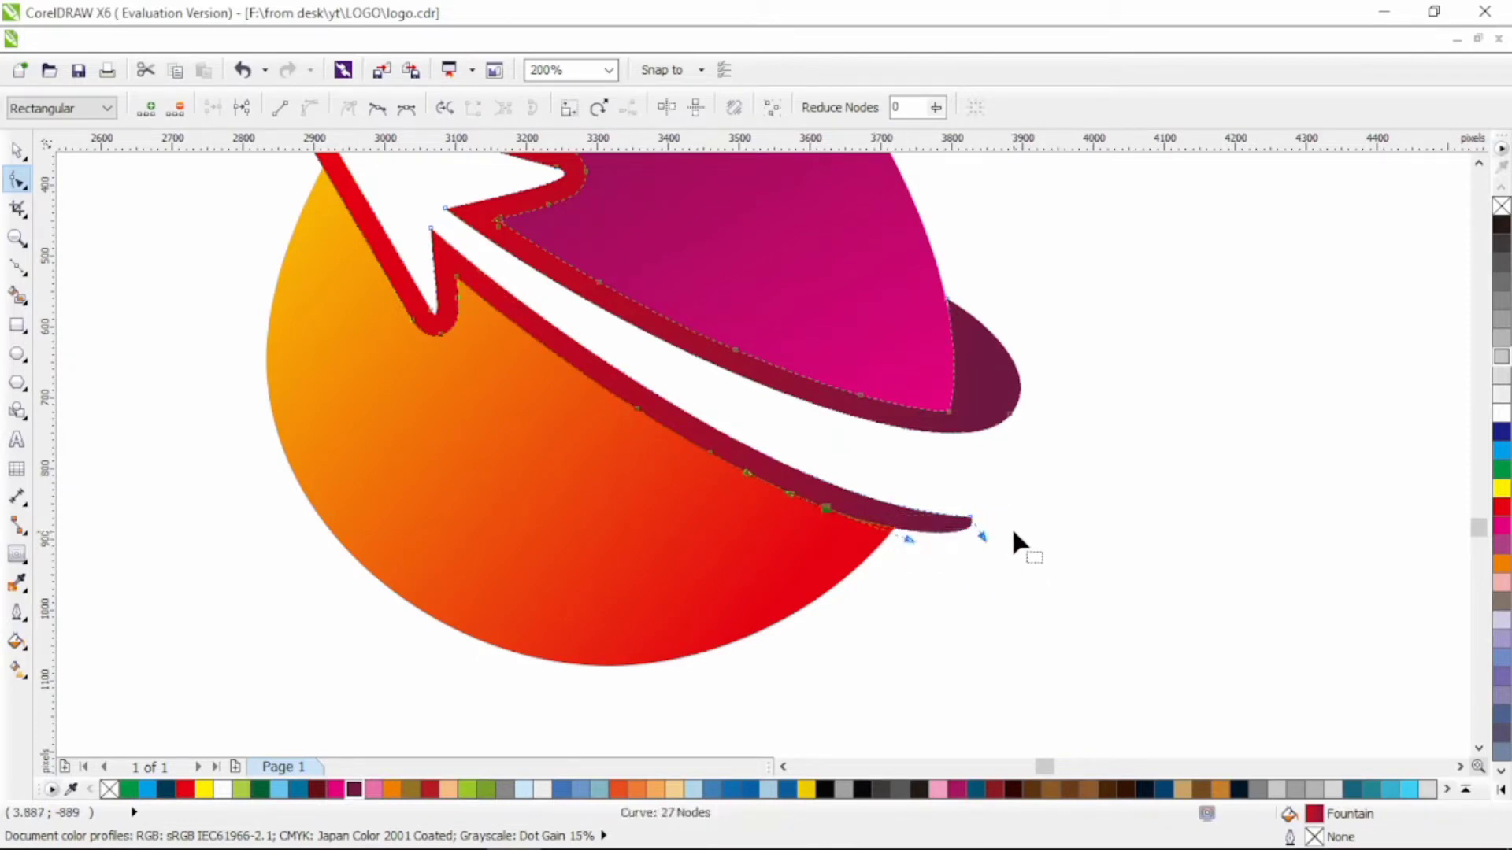
{"action": "key", "text": "ctrl+z"}
{"action": "key", "text": "ctrl+z"}
{"action": "key", "text": "ctrl+z"}
{"action": "key", "text": "ctrl+z"}
{"action": "key", "text": "ctrl+z"}
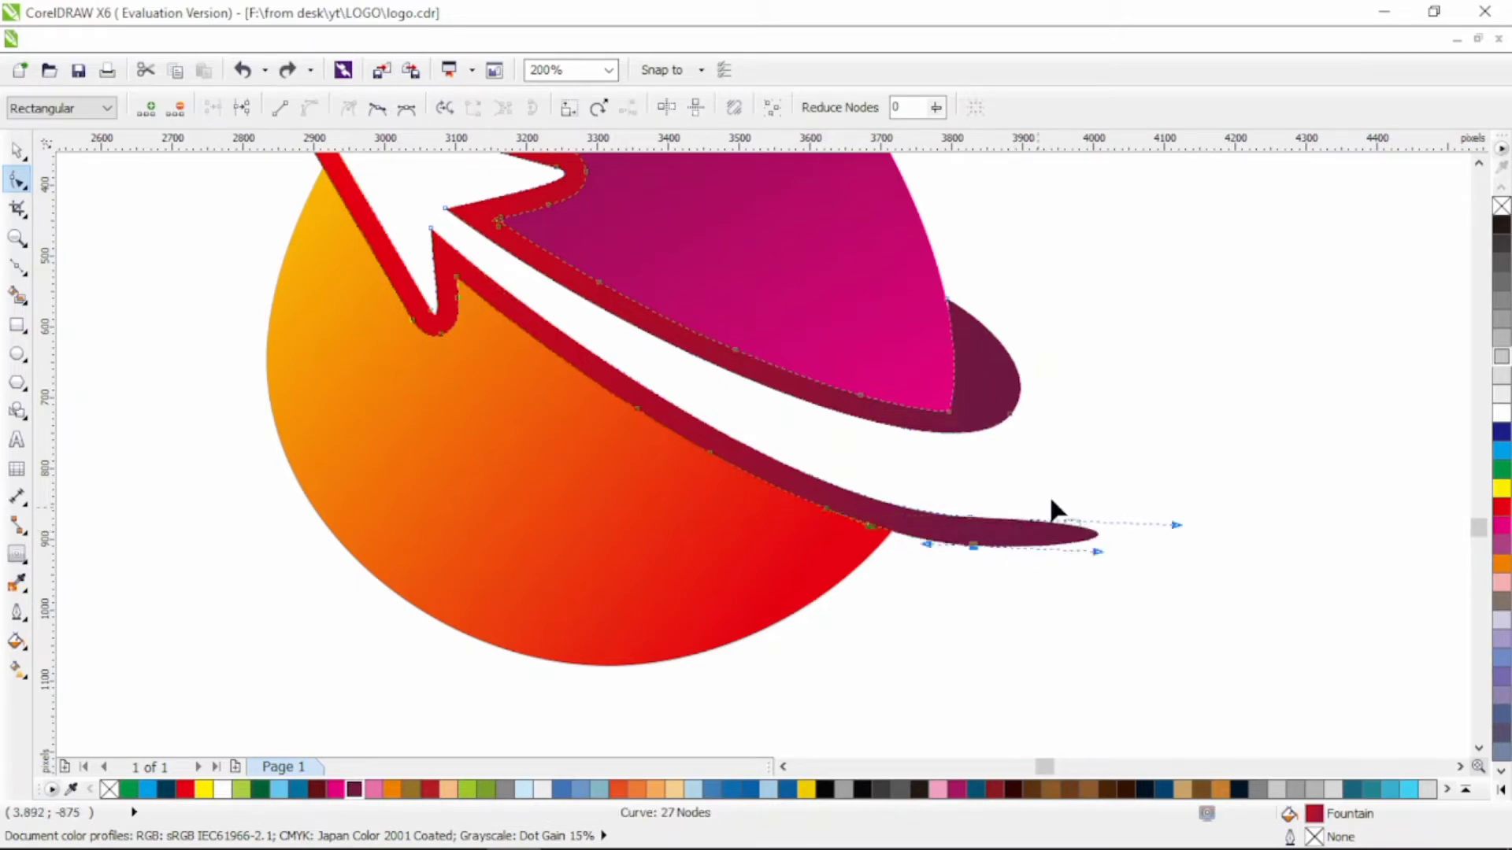
{"action": "key", "text": "ctrl+z"}
Step: Shorten and round the border's lower tail by adding a cusp node on its inner edge, deleting the tip nodes and adjusting the curve handles
{"action": "double_click", "coordinate": [1011, 518]}
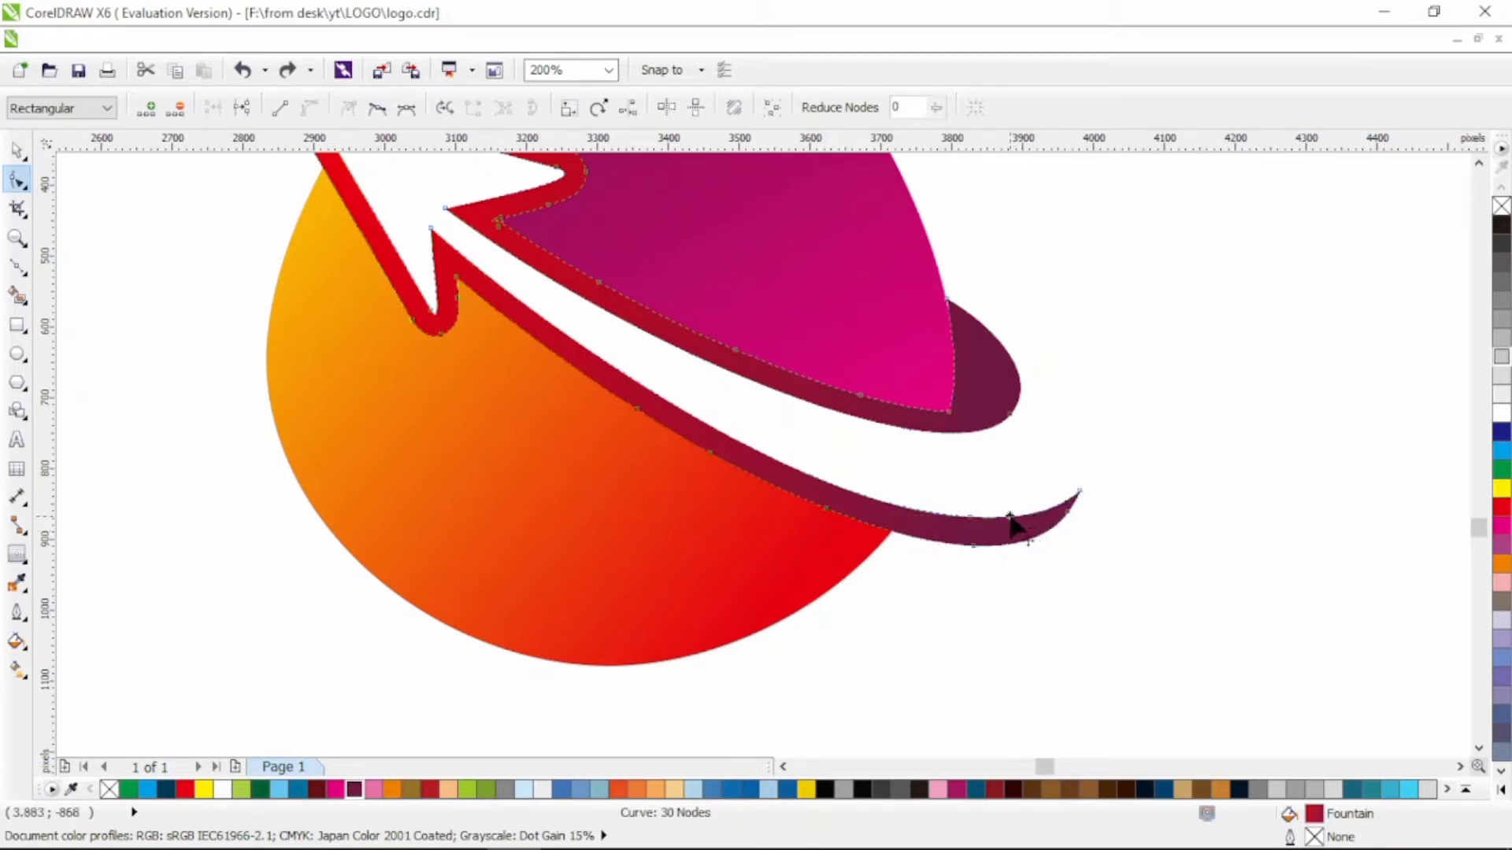
{"action": "left_click", "coordinate": [352, 109]}
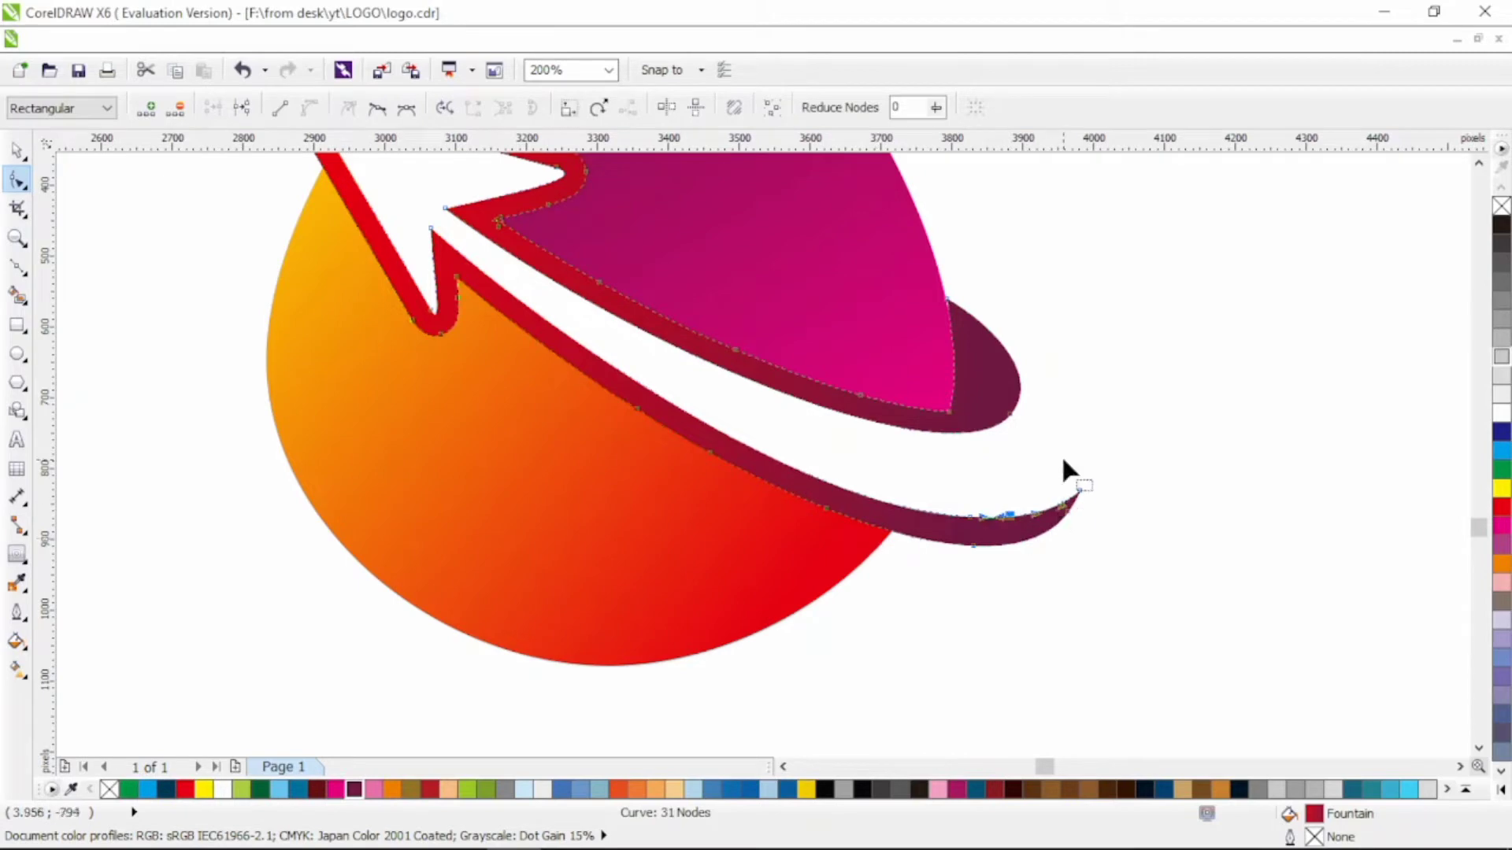
{"action": "key", "text": "Delete"}
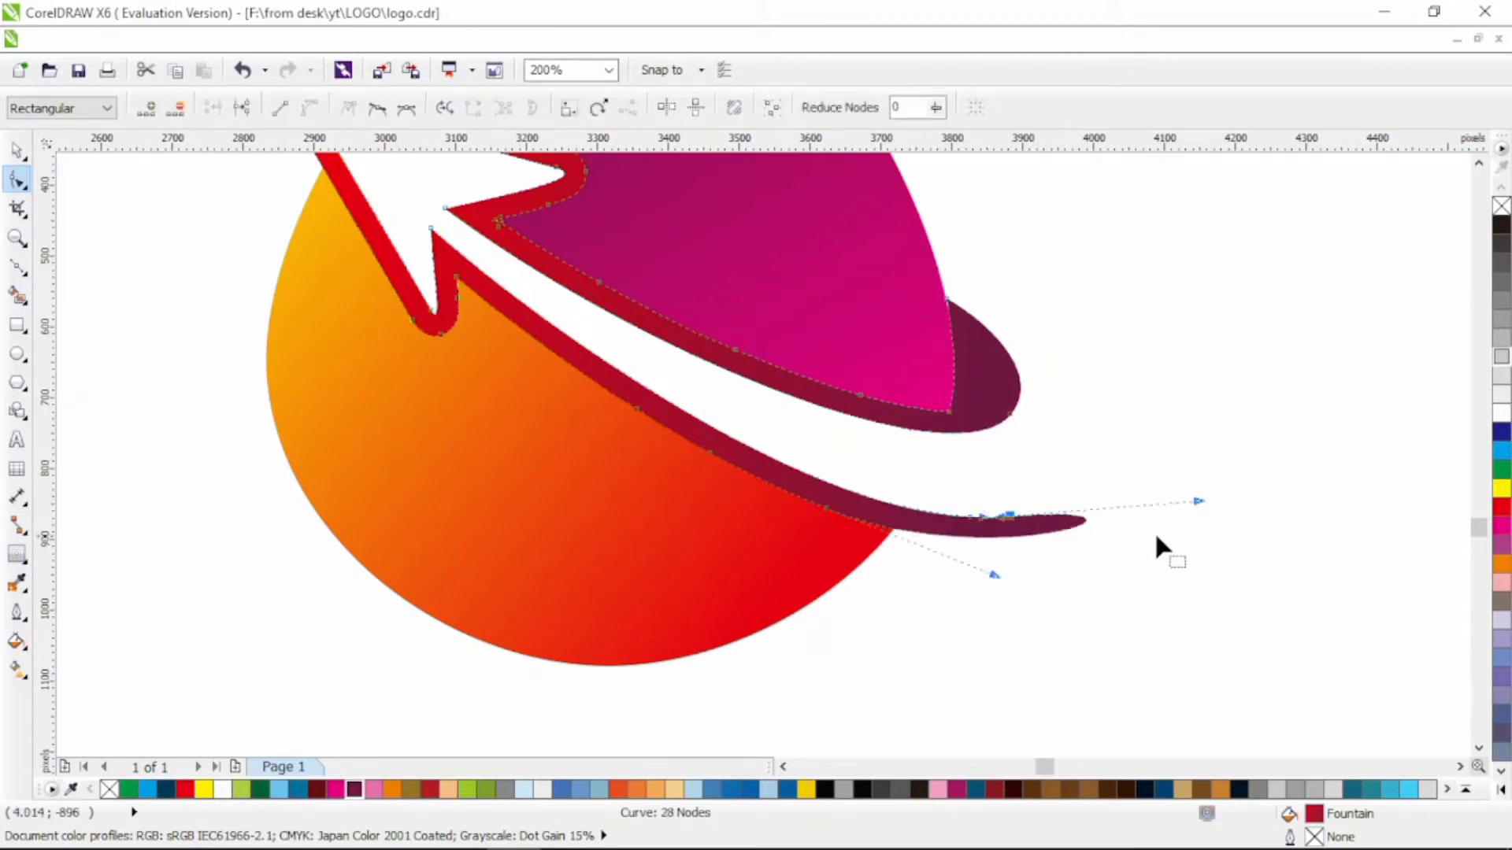
{"action": "left_click_drag", "start_coordinate": [1199, 502], "coordinate": [1016, 523]}
{"action": "left_click_drag", "start_coordinate": [994, 575], "coordinate": [966, 556]}
{"action": "left_click", "coordinate": [16, 149]}
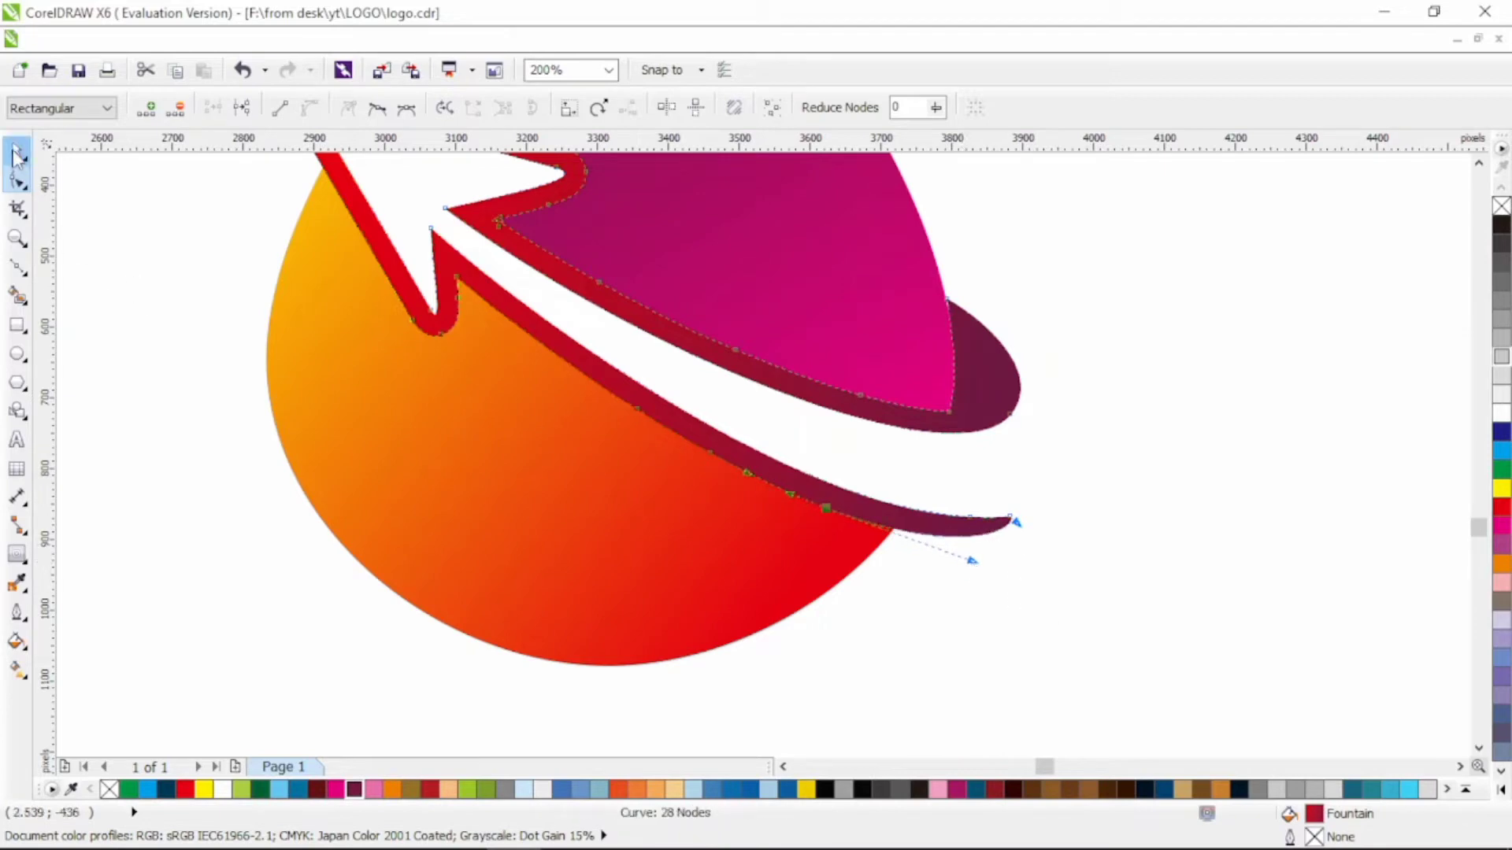
{"action": "left_click", "coordinate": [125, 286]}
Step: Delete the extra nodes beside the arrow border's outer tip and move the tip node slightly inward
{"action": "scroll", "coordinate": [385, 388], "scroll_direction": "down", "scroll_amount": 1}
{"action": "scroll", "coordinate": [429, 244], "scroll_direction": "up", "scroll_amount": 1}
{"action": "double_click", "coordinate": [391, 259]}
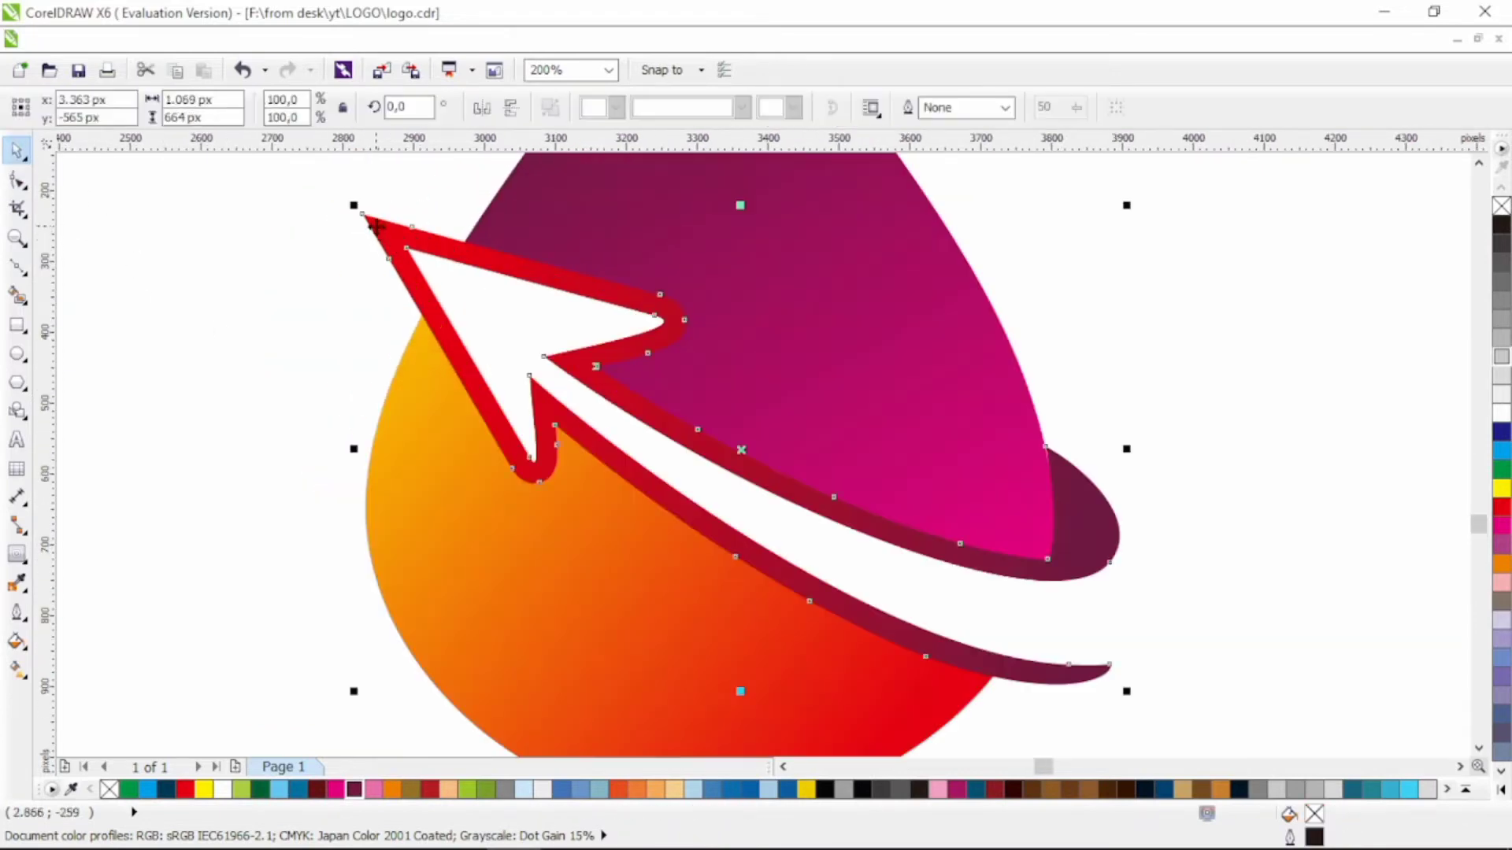
{"action": "scroll", "coordinate": [386, 241], "scroll_direction": "up", "scroll_amount": 1}
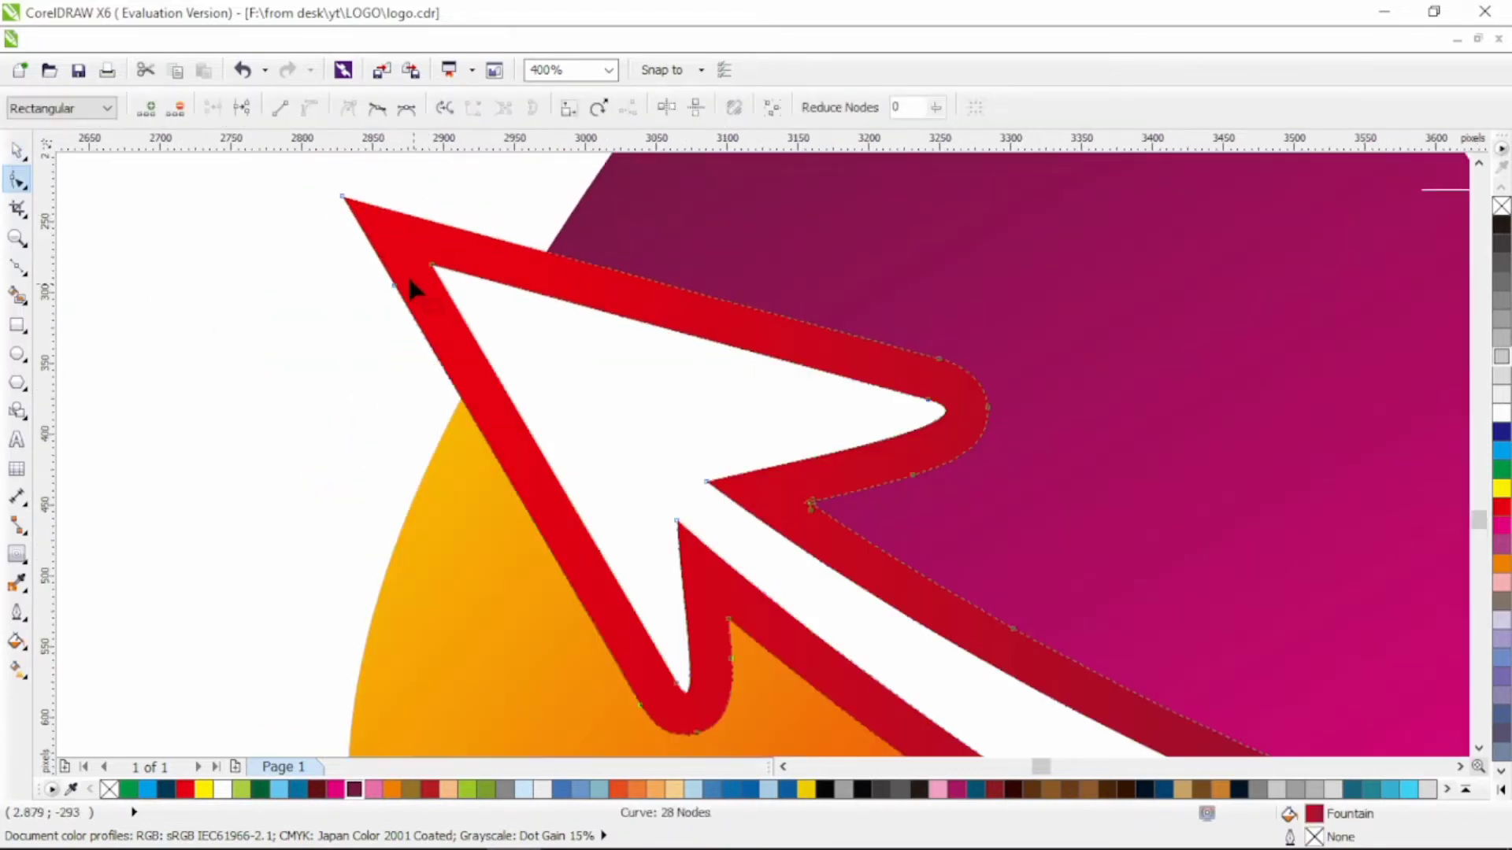
{"action": "left_click", "coordinate": [342, 197]}
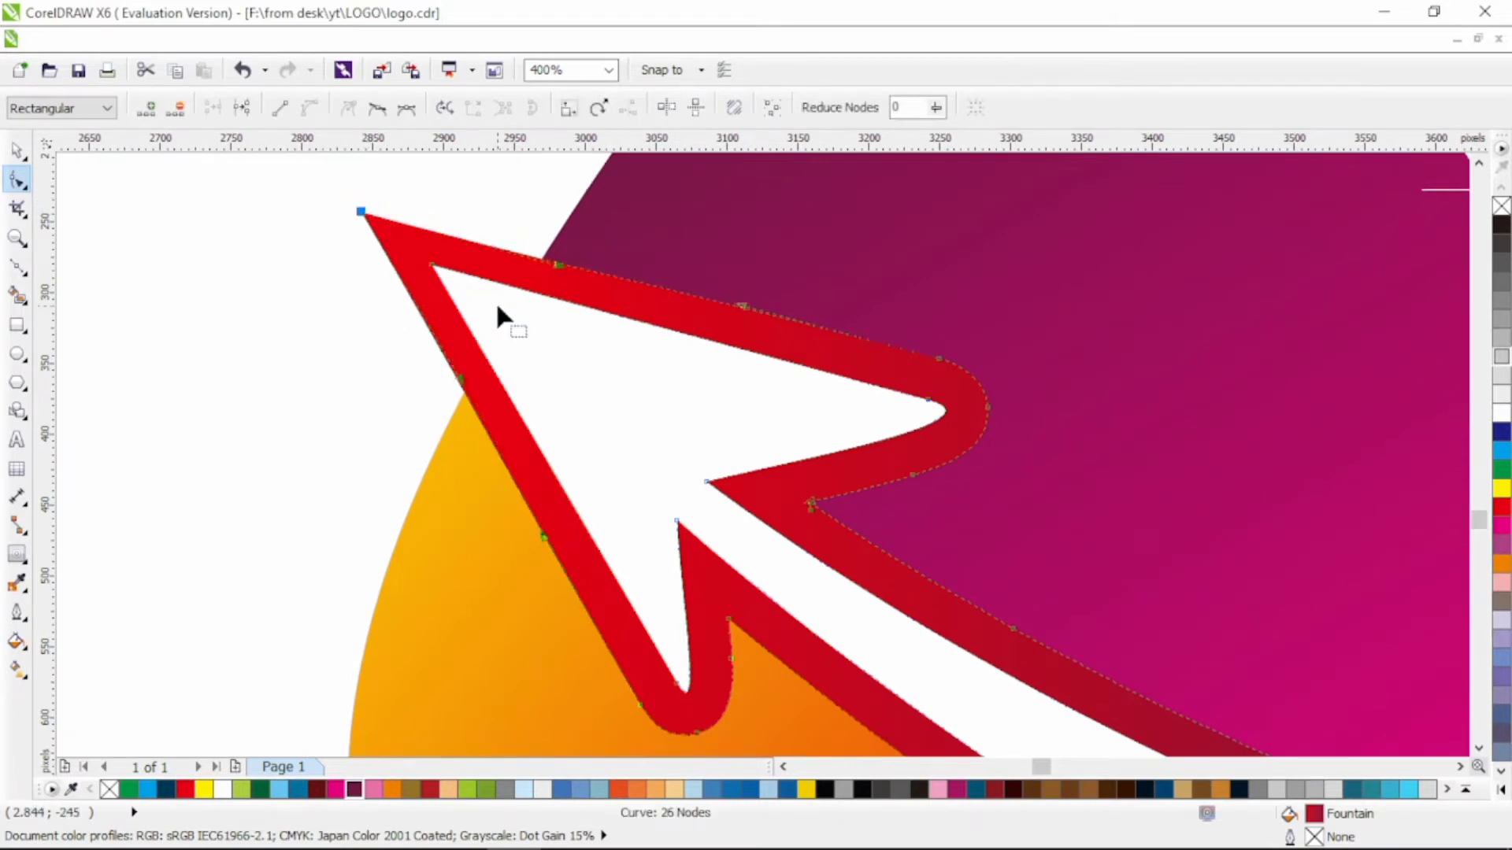
{"action": "scroll", "coordinate": [504, 315], "scroll_direction": "down", "scroll_amount": 1}
{"action": "scroll", "coordinate": [558, 522], "scroll_direction": "up", "scroll_amount": 1}
{"action": "scroll", "coordinate": [606, 472], "scroll_direction": "down", "scroll_amount": 1}
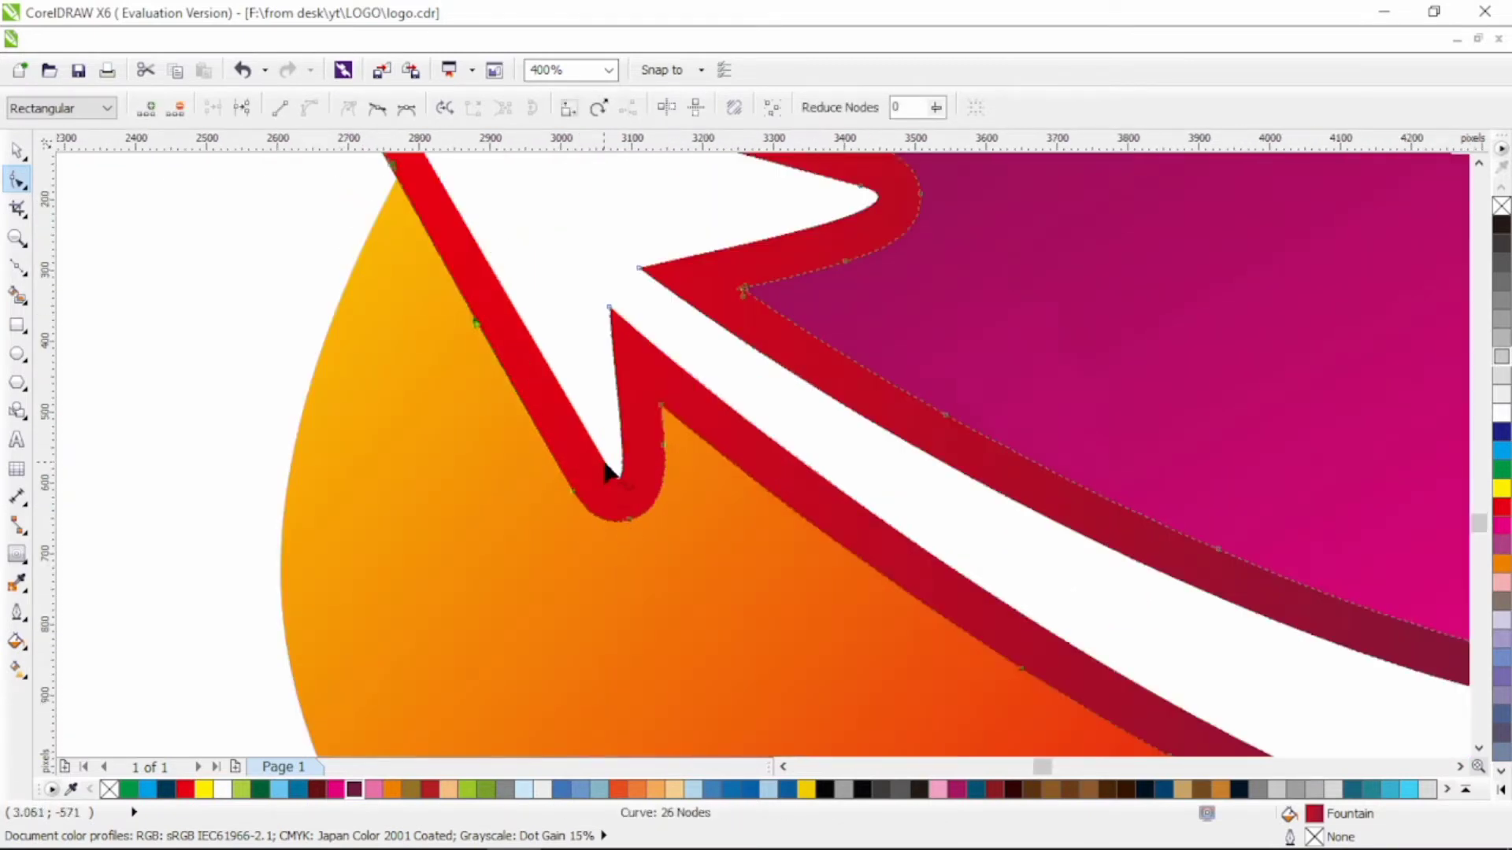
{"action": "left_click_drag", "start_coordinate": [606, 473], "coordinate": [517, 401]}
Step: Duplicate the gradient arrow border, placing the copy slightly below and to the right of the original
{"action": "left_click", "coordinate": [17, 266]}
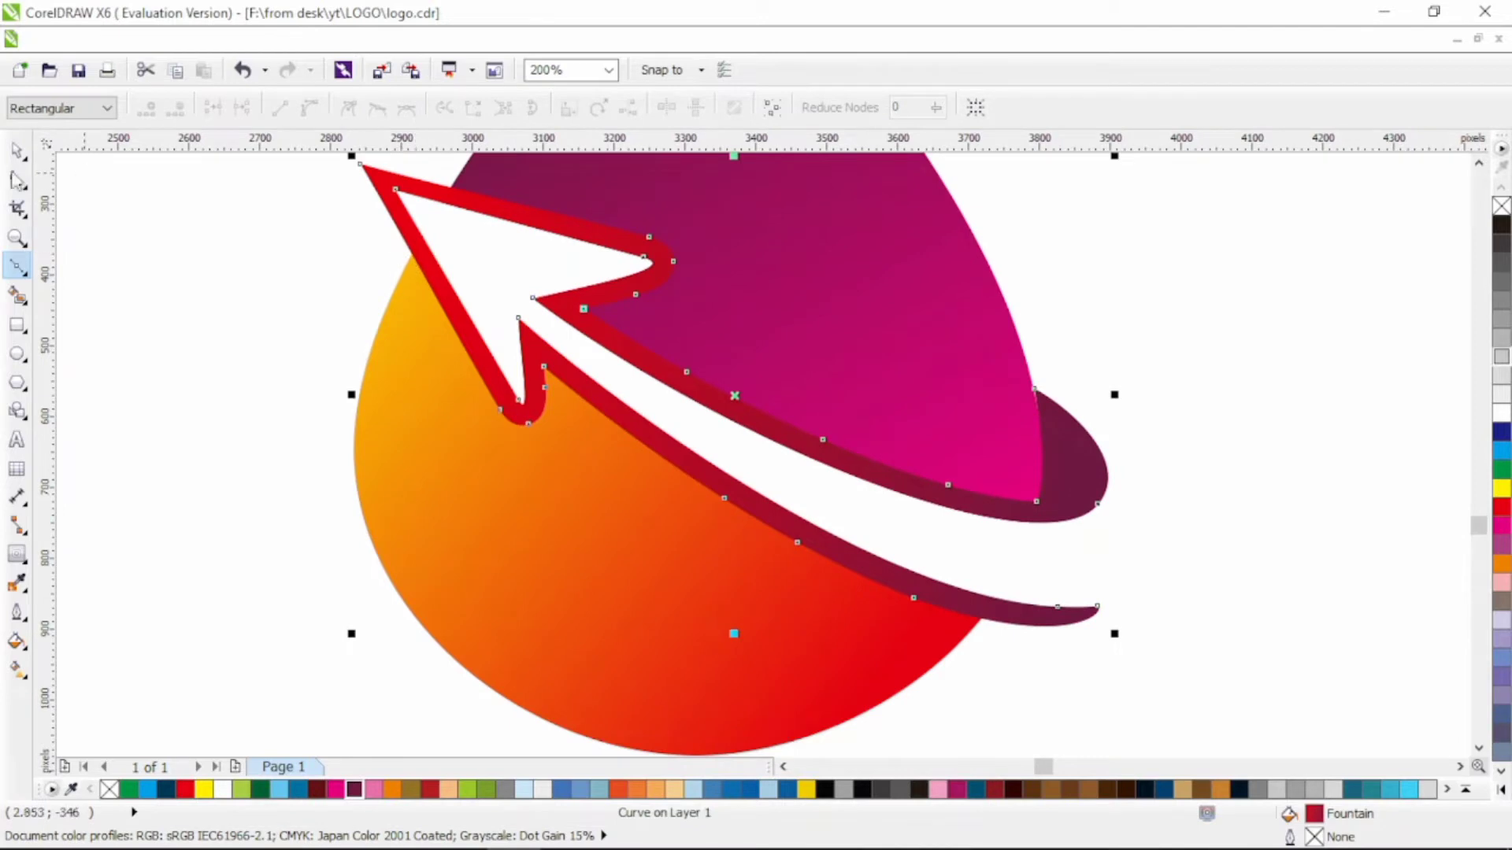
{"action": "left_click", "coordinate": [17, 151]}
{"action": "left_click_drag", "start_coordinate": [448, 301], "coordinate": [461, 332]}
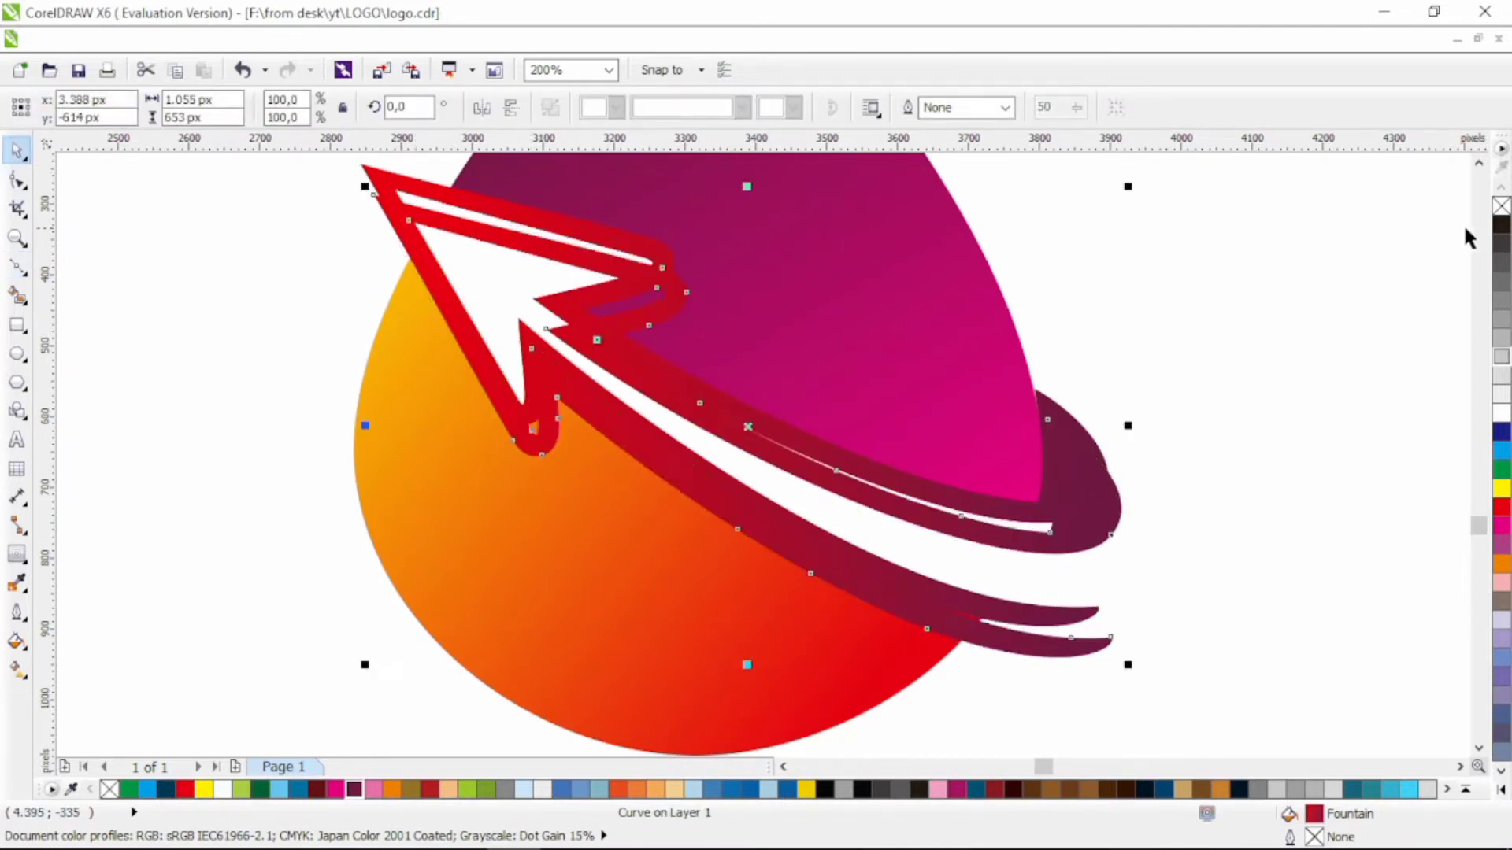
Step: Give the arrow border copy a black hairline outline with no fill and shift it slightly to the left
{"action": "right_click", "coordinate": [1501, 228]}
{"action": "left_click", "coordinate": [1501, 207]}
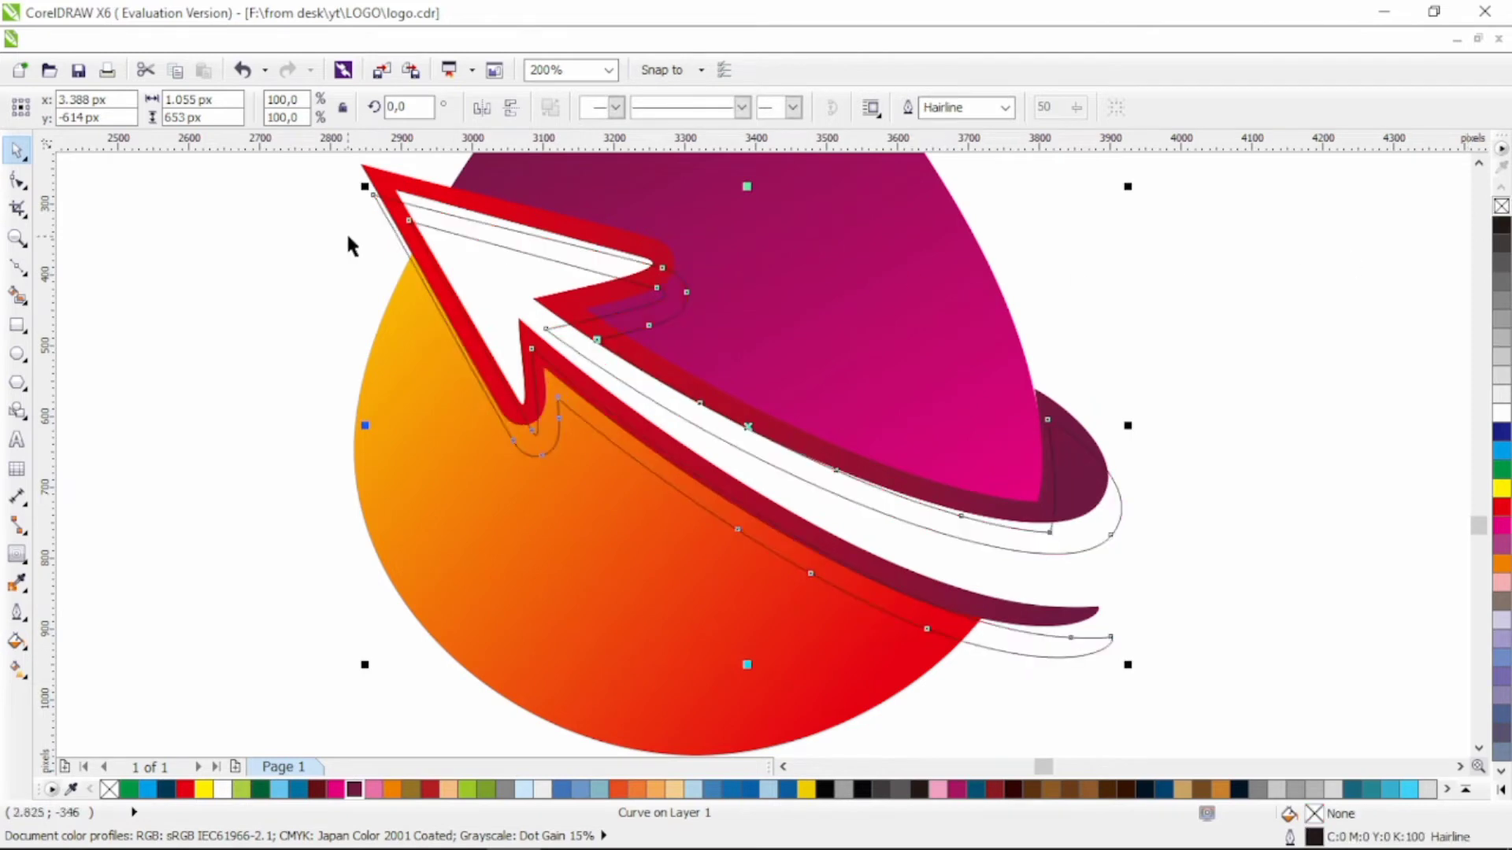
{"action": "left_click_drag", "start_coordinate": [469, 238], "coordinate": [459, 236]}
Step: Delete the inner contour nodes of the outlined copy at the arrowhead's tips, lower barb and notch
{"action": "left_click", "coordinate": [18, 179]}
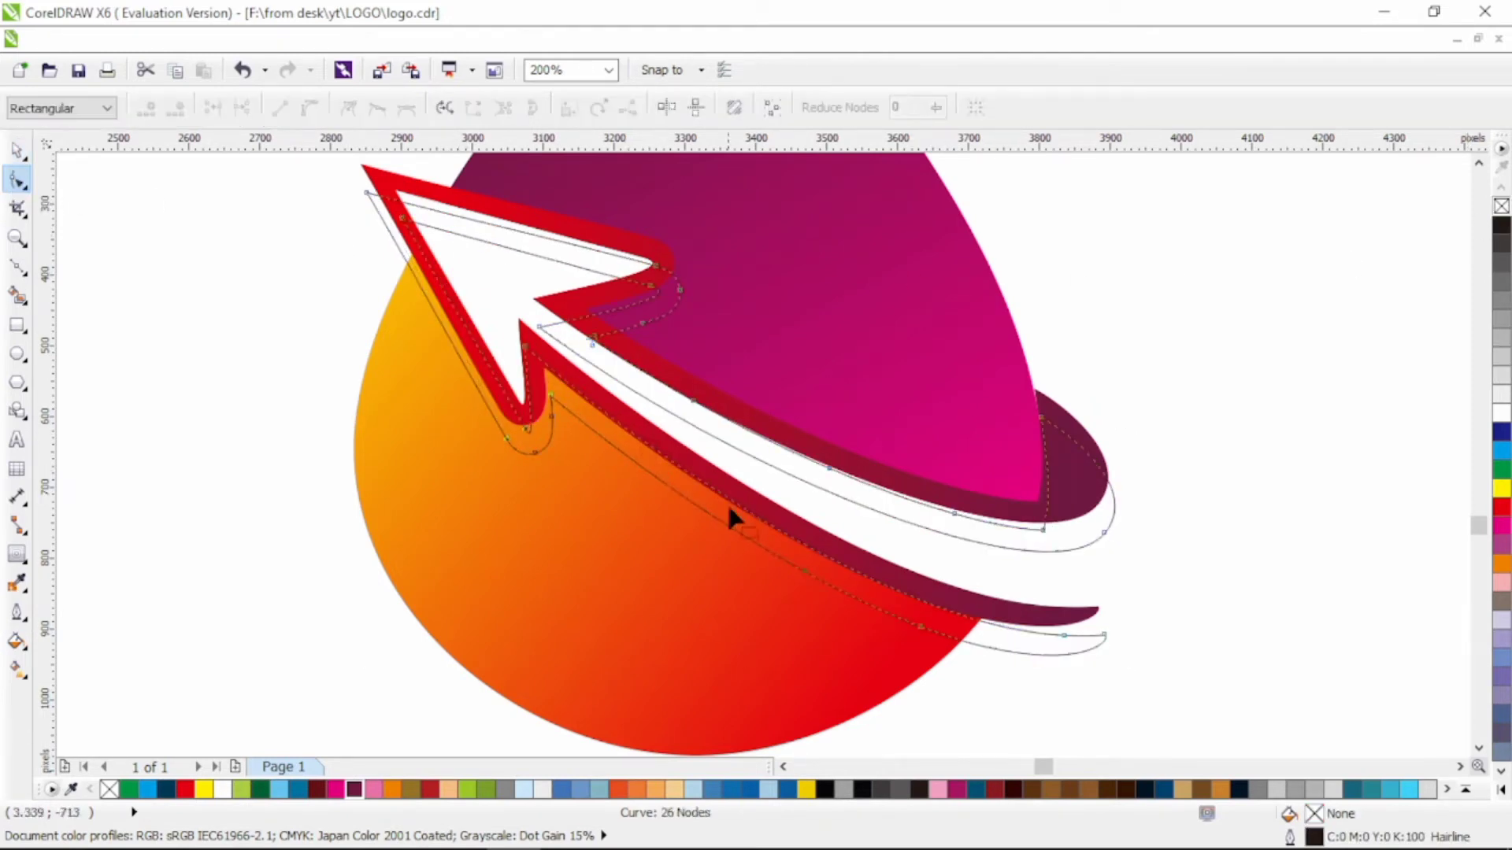
{"action": "left_click", "coordinate": [526, 430]}
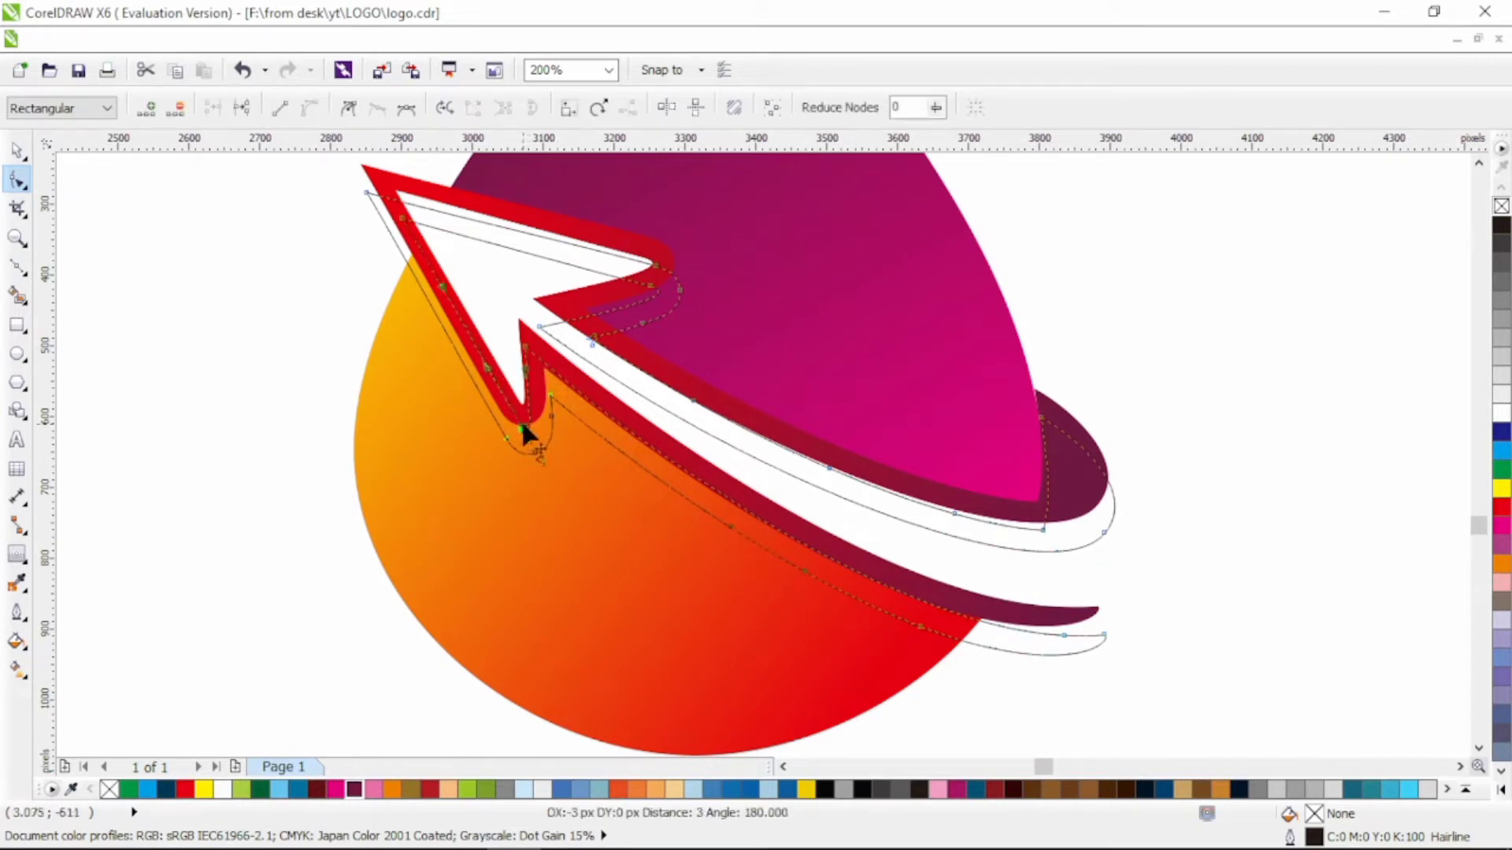
{"action": "key", "text": "Delete"}
{"action": "left_click", "coordinate": [402, 218]}
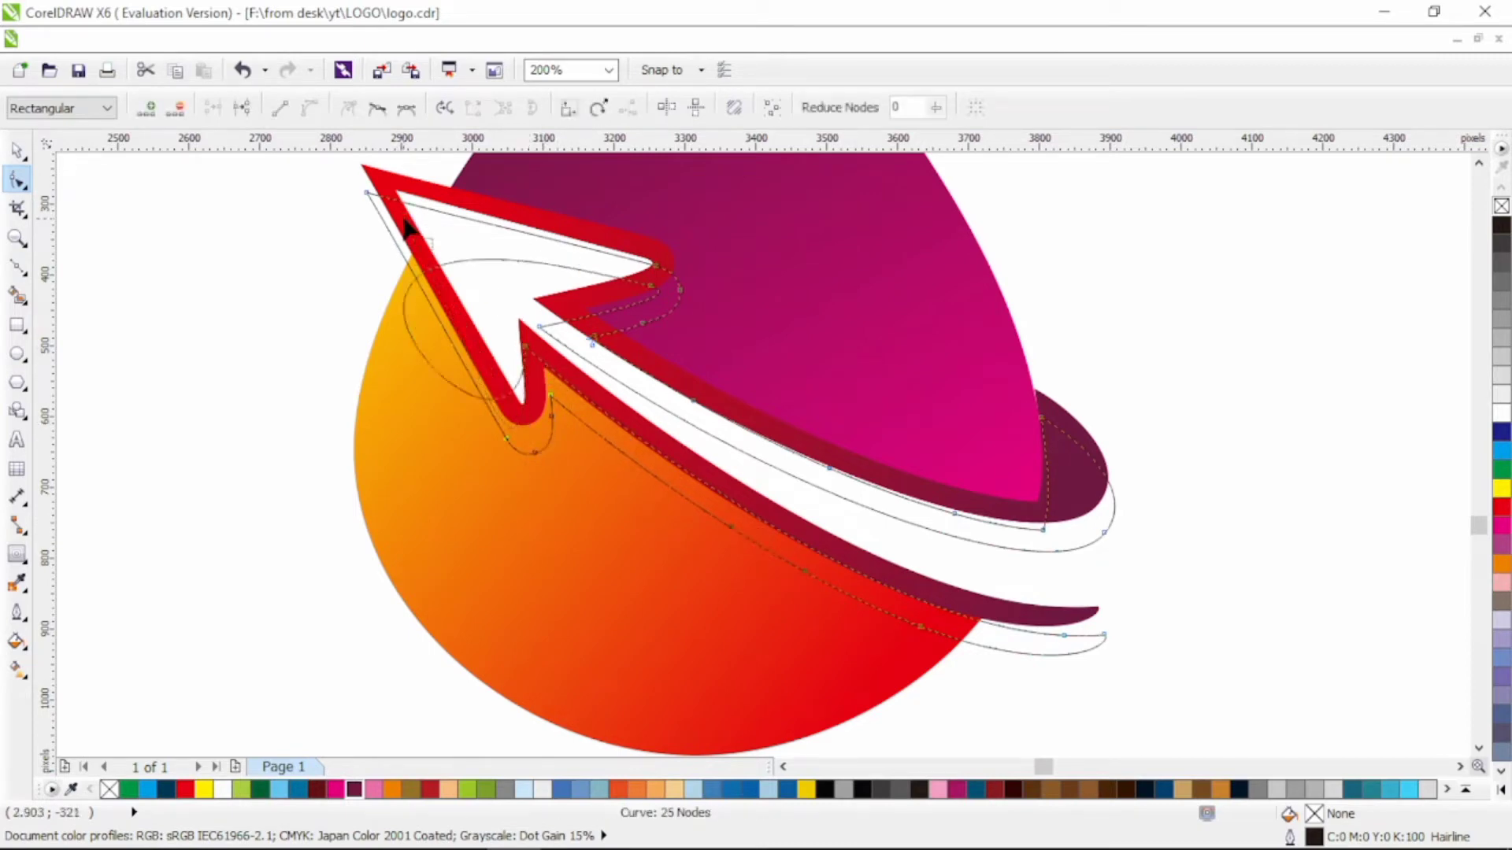
{"action": "key", "text": "Delete"}
{"action": "left_click", "coordinate": [649, 283]}
{"action": "key", "text": "Delete"}
{"action": "key", "text": "Delete"}
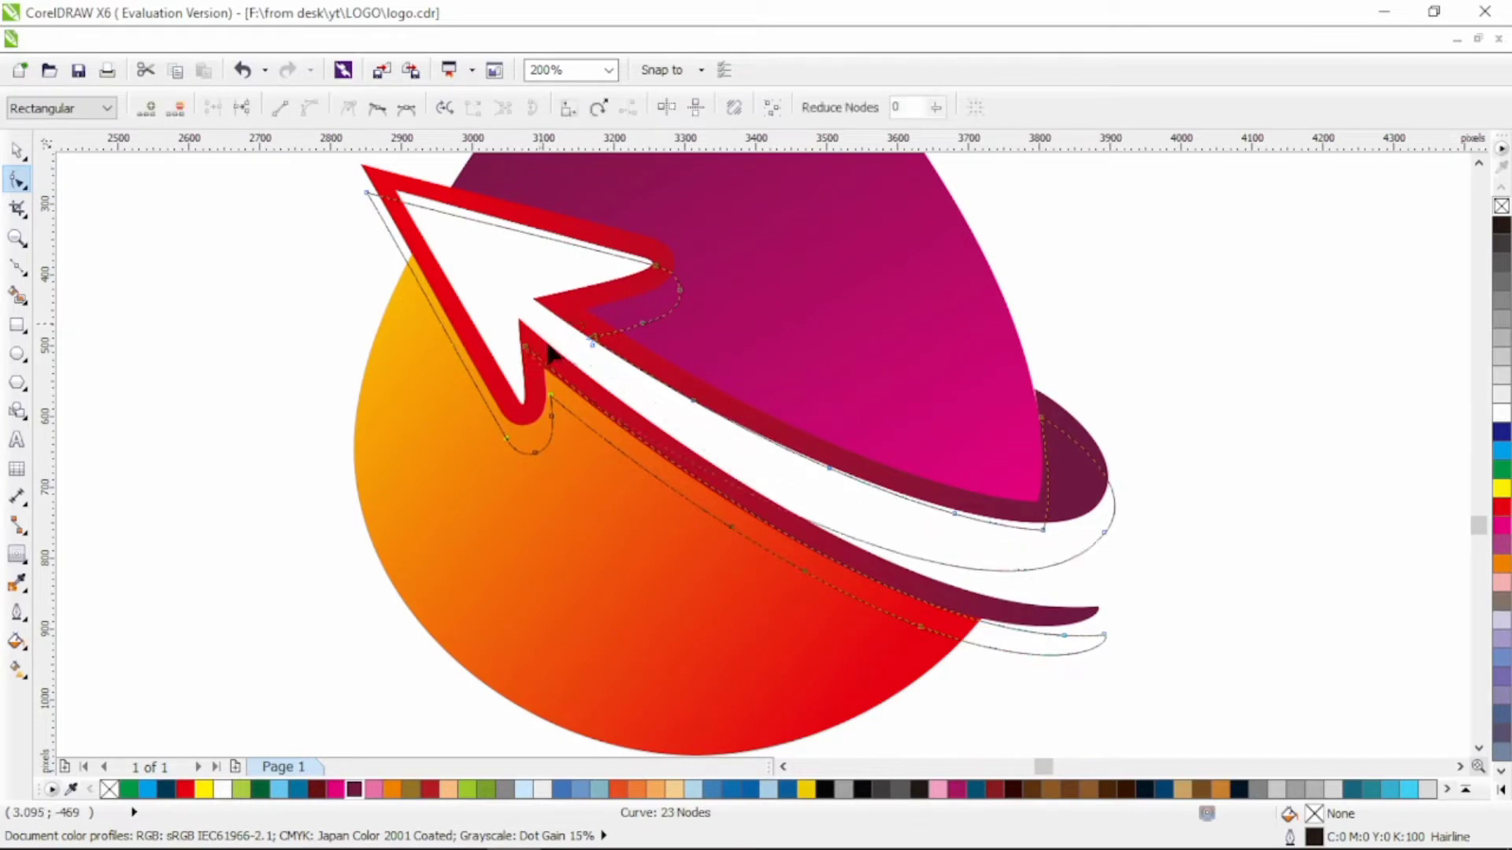
{"action": "left_click", "coordinate": [525, 342]}
{"action": "key", "text": "Delete"}
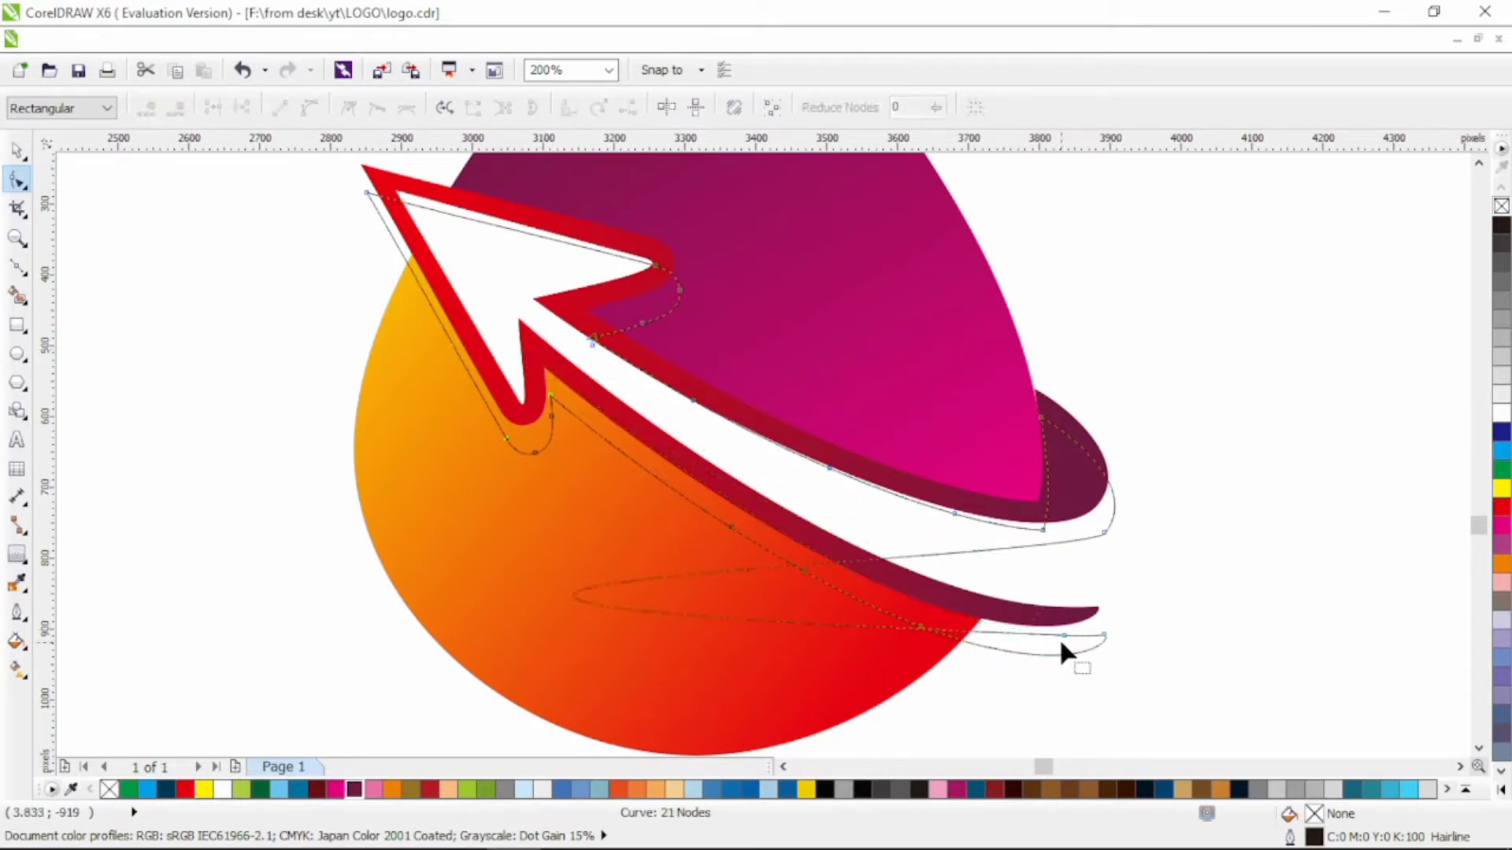
Step: Delete the inner node at the copy's lower tail and bend the closing segment outward beyond the tail
{"action": "left_click", "coordinate": [1062, 635]}
{"action": "key", "text": "Delete"}
{"action": "left_click_drag", "start_coordinate": [1105, 625], "coordinate": [1244, 563]}
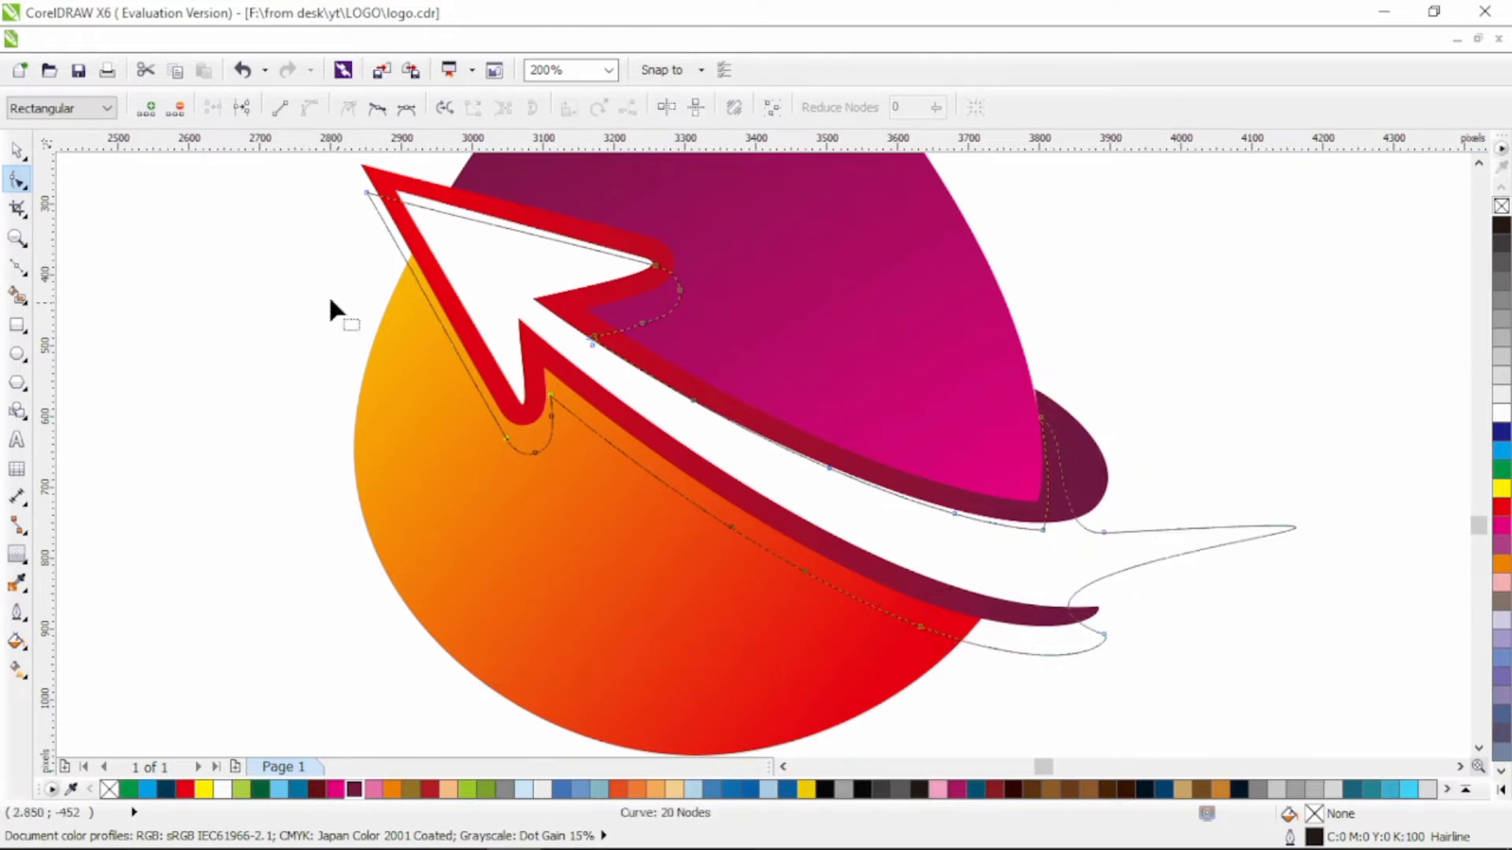
Step: Intersect the outlined copy with the orange lower part of the teardrop, then delete the outlined copy
{"action": "left_click", "coordinate": [19, 152]}
{"action": "left_click", "coordinate": [370, 391], "text": "shift"}
{"action": "left_click", "coordinate": [741, 112]}
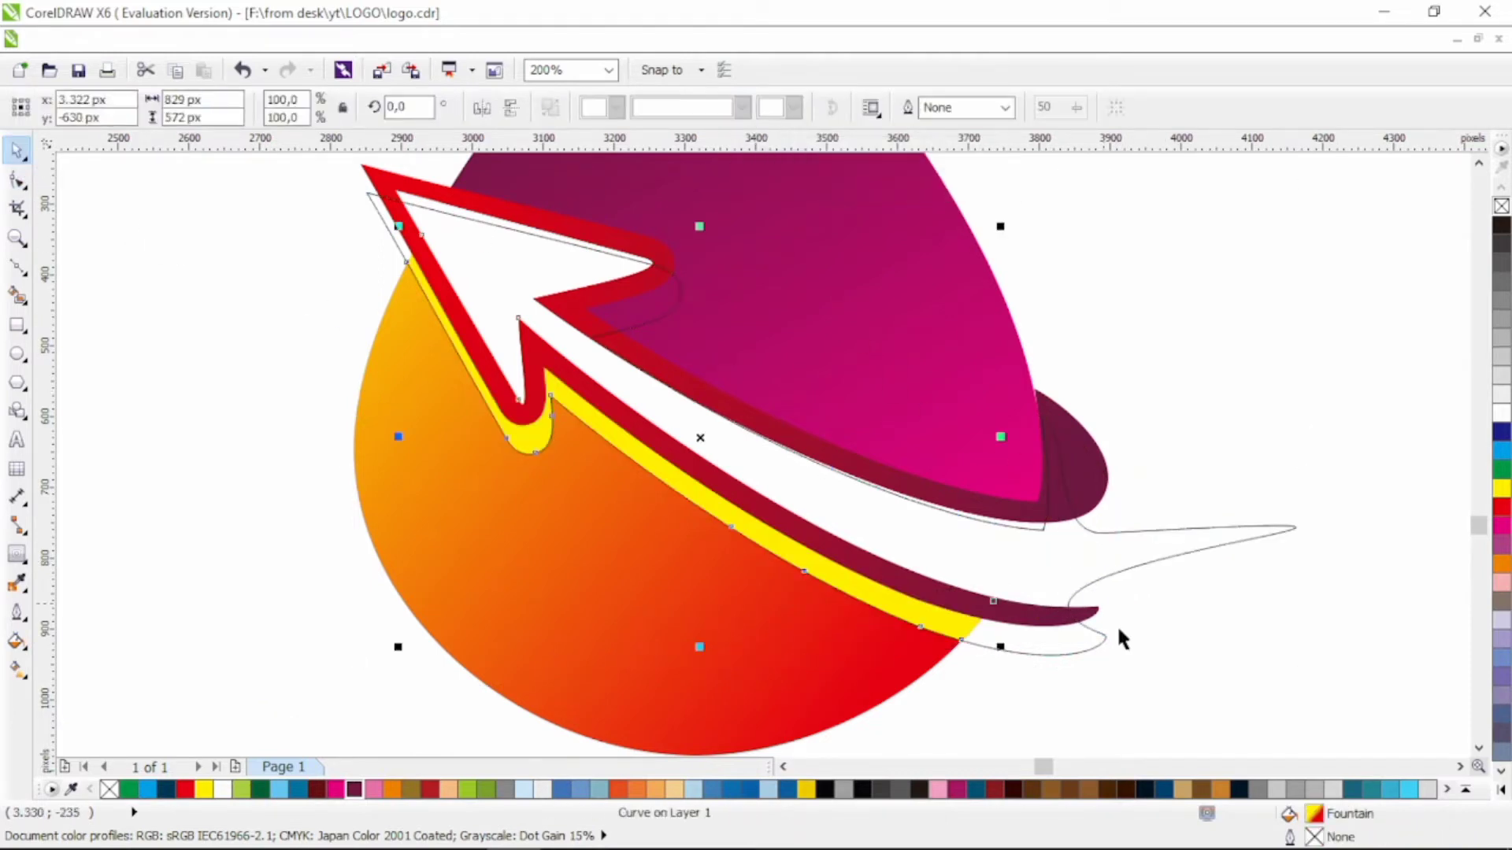
{"action": "left_click", "coordinate": [1090, 641]}
{"action": "key", "text": "Delete"}
Step: Fill the intersected strip below the arrow with a linear gradient from dark red C53 M100 Y100 K41 at the arrowhead to red at the tail
{"action": "left_click", "coordinate": [961, 629]}
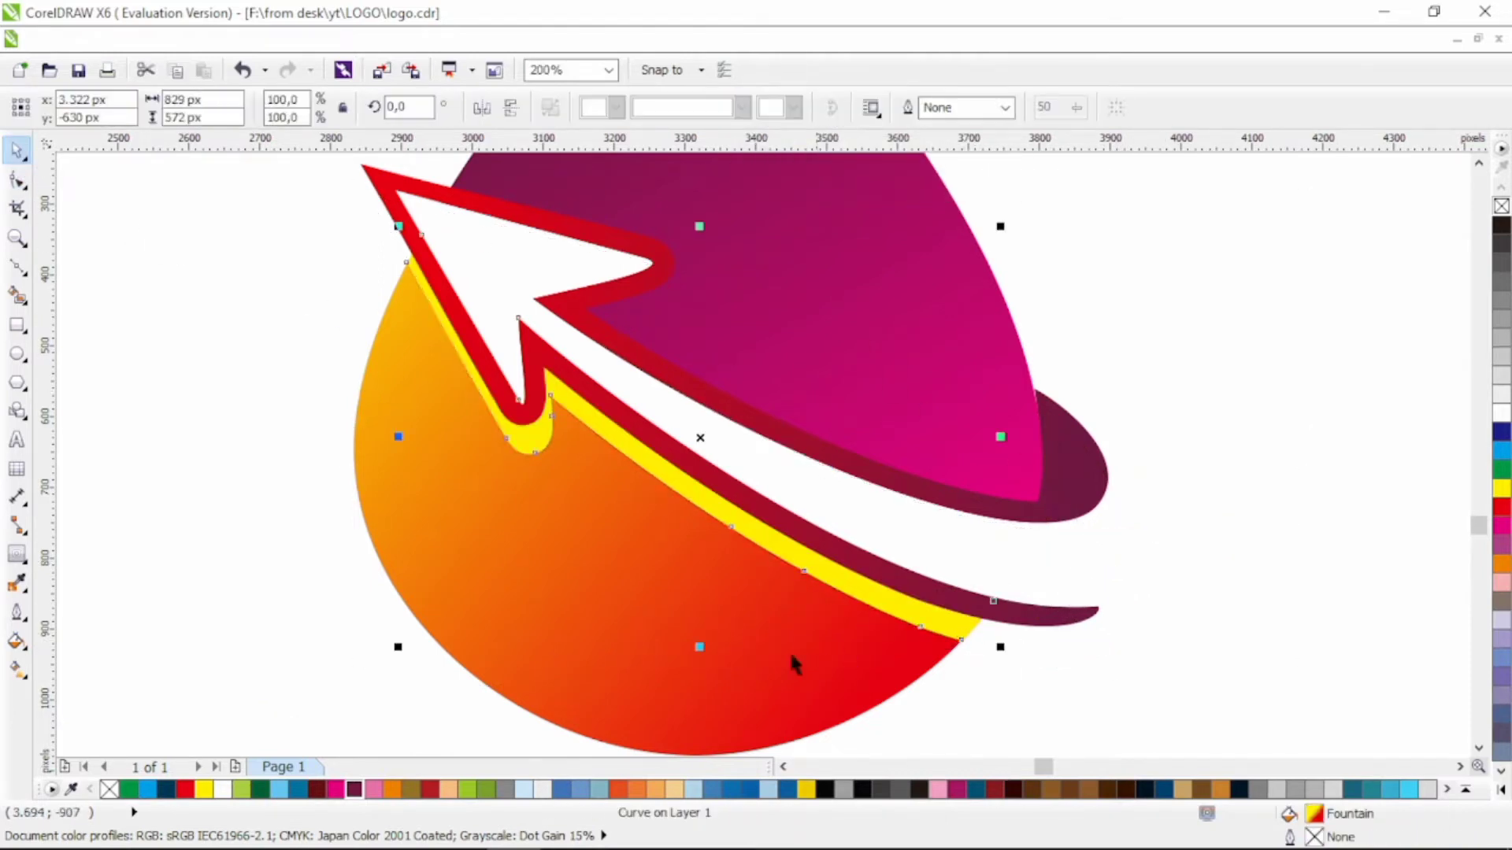
{"action": "left_click", "coordinate": [315, 790]}
{"action": "left_click", "coordinate": [16, 670]}
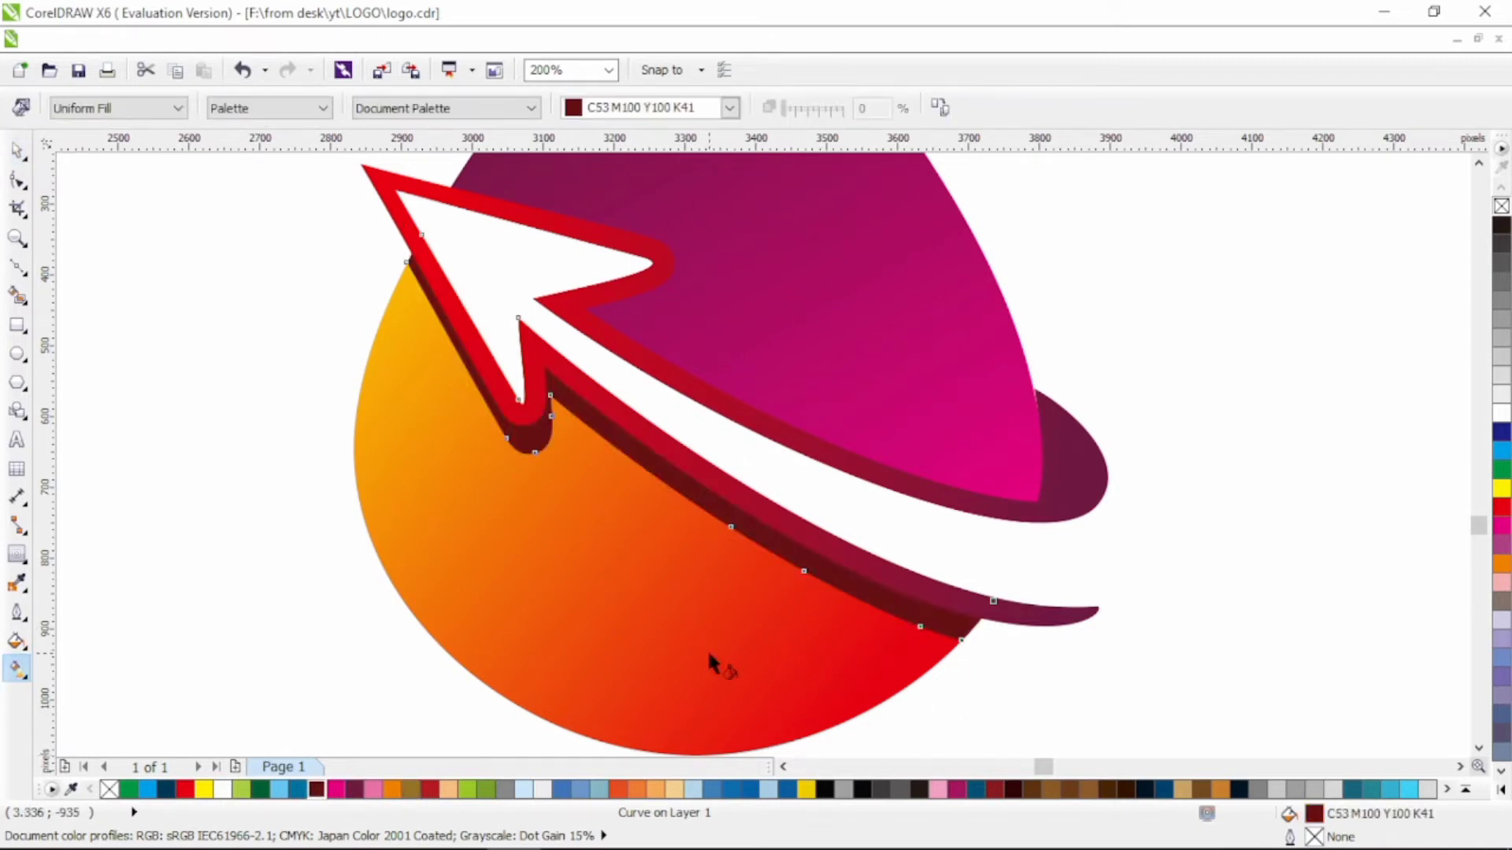
{"action": "left_click_drag", "start_coordinate": [801, 674], "coordinate": [640, 335]}
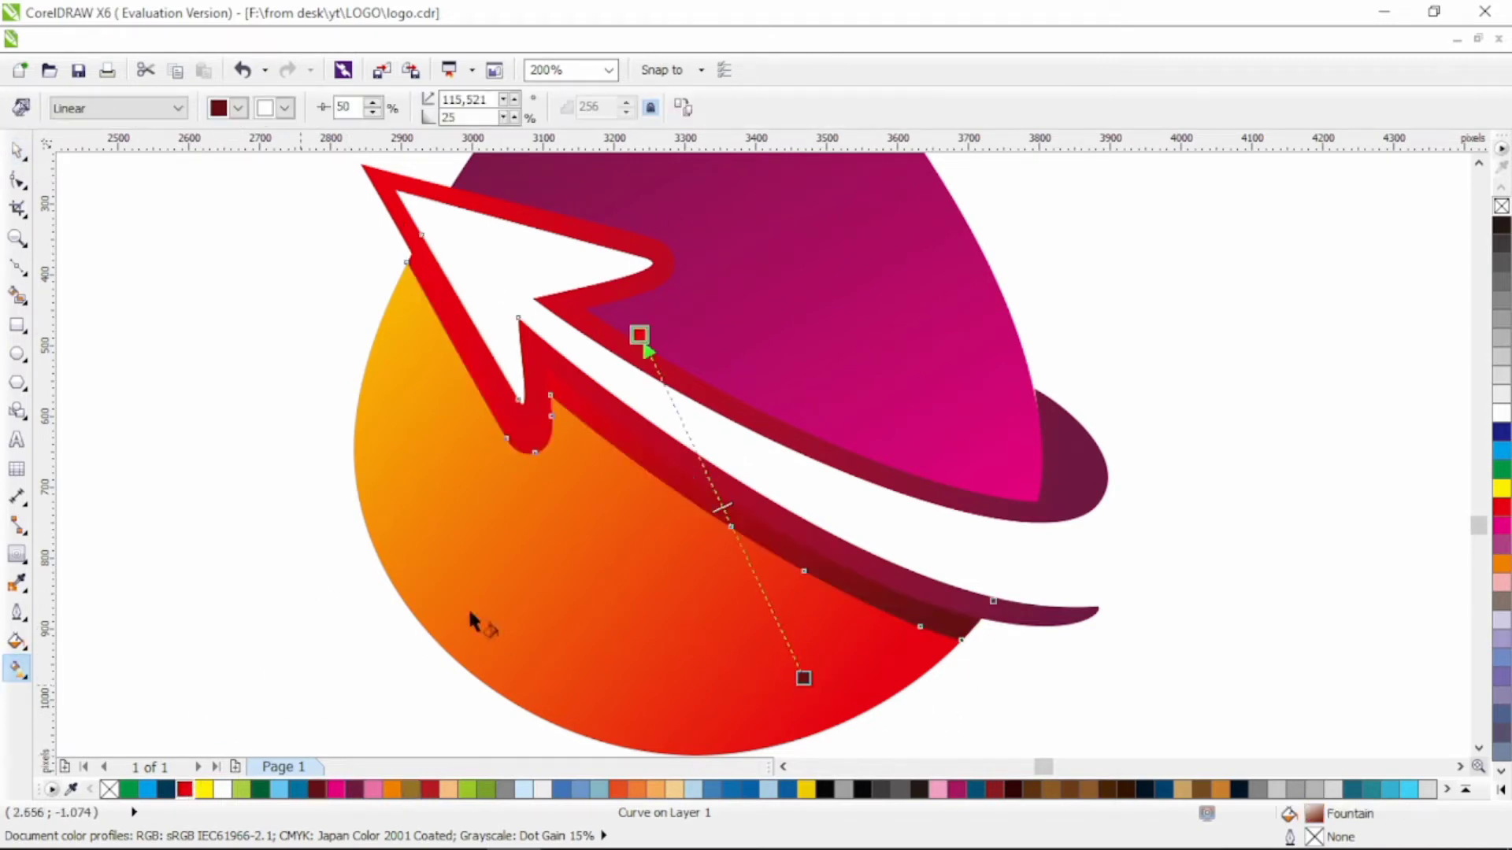
{"action": "left_click_drag", "start_coordinate": [461, 456], "coordinate": [980, 451]}
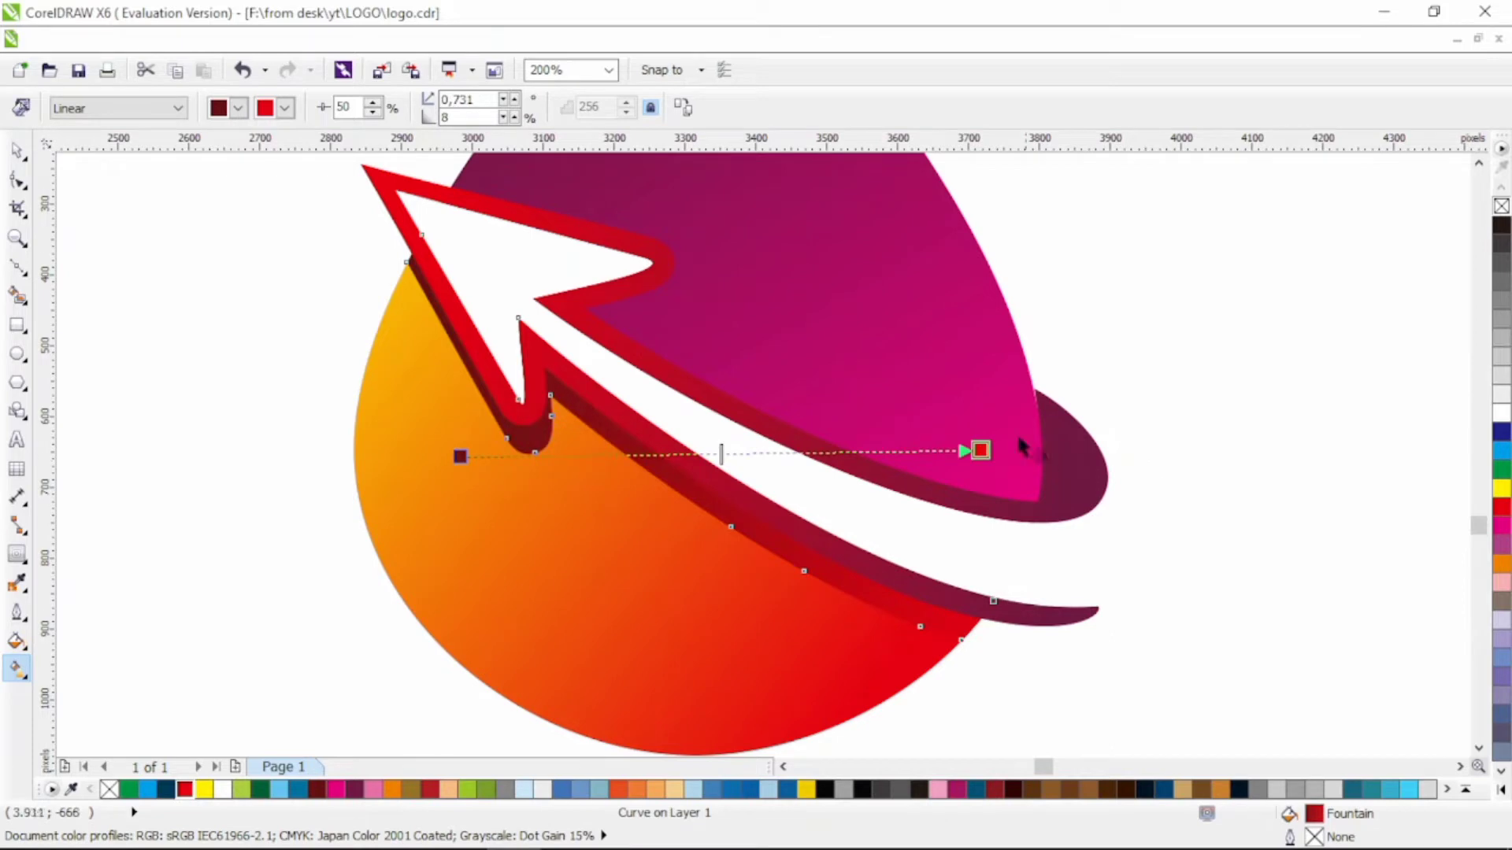
{"action": "key", "text": "space"}
Step: Apply a linear transparency running diagonally across the dark red strip to make it a soft shadow
{"action": "left_click", "coordinate": [20, 556]}
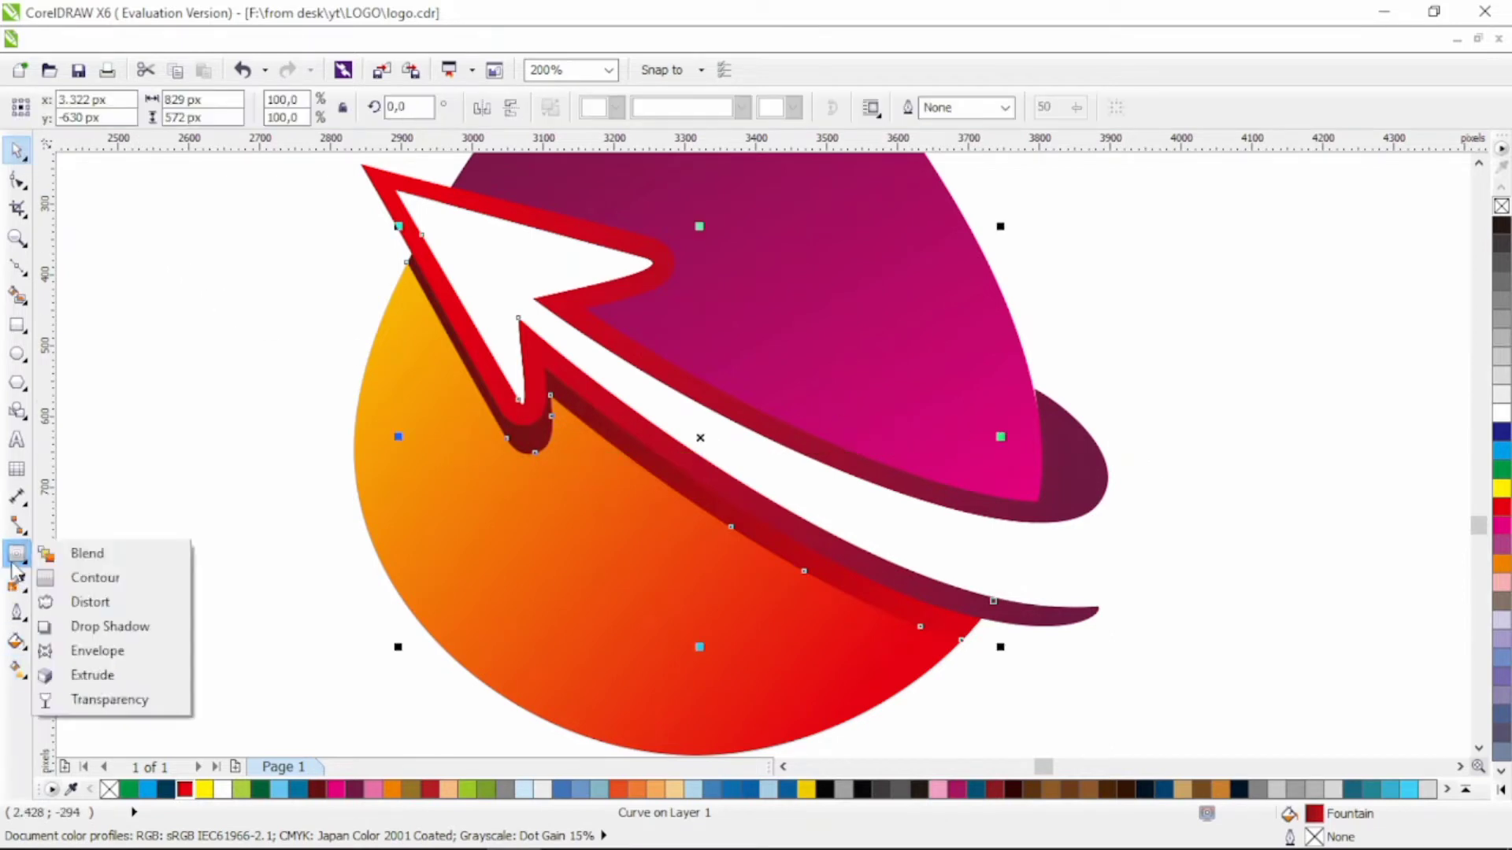
{"action": "left_click", "coordinate": [92, 697]}
{"action": "left_click_drag", "start_coordinate": [567, 568], "coordinate": [713, 256]}
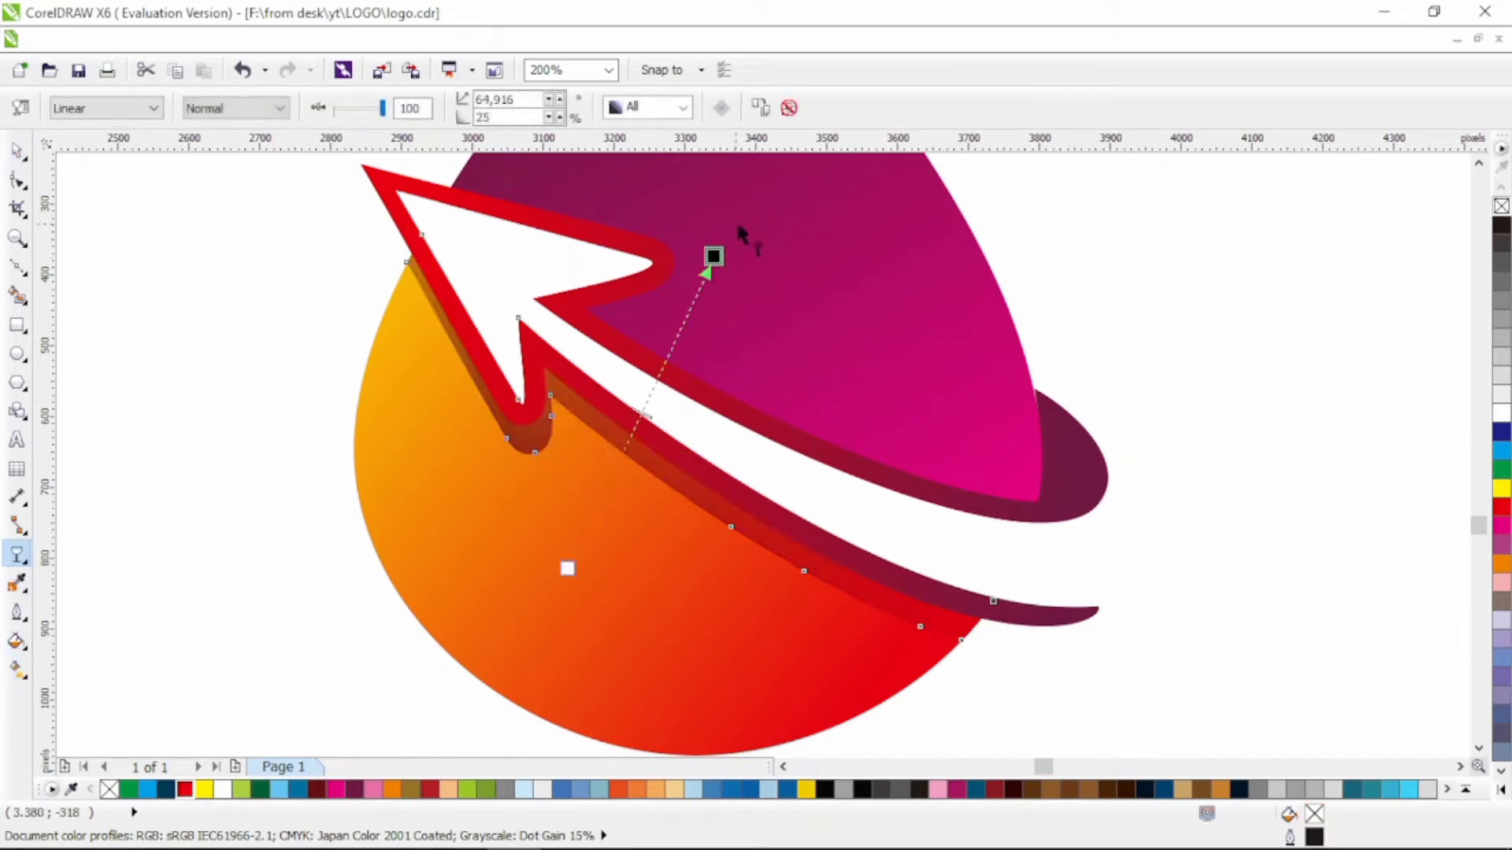
{"action": "left_click_drag", "start_coordinate": [778, 219], "coordinate": [475, 659]}
{"action": "left_click", "coordinate": [24, 154]}
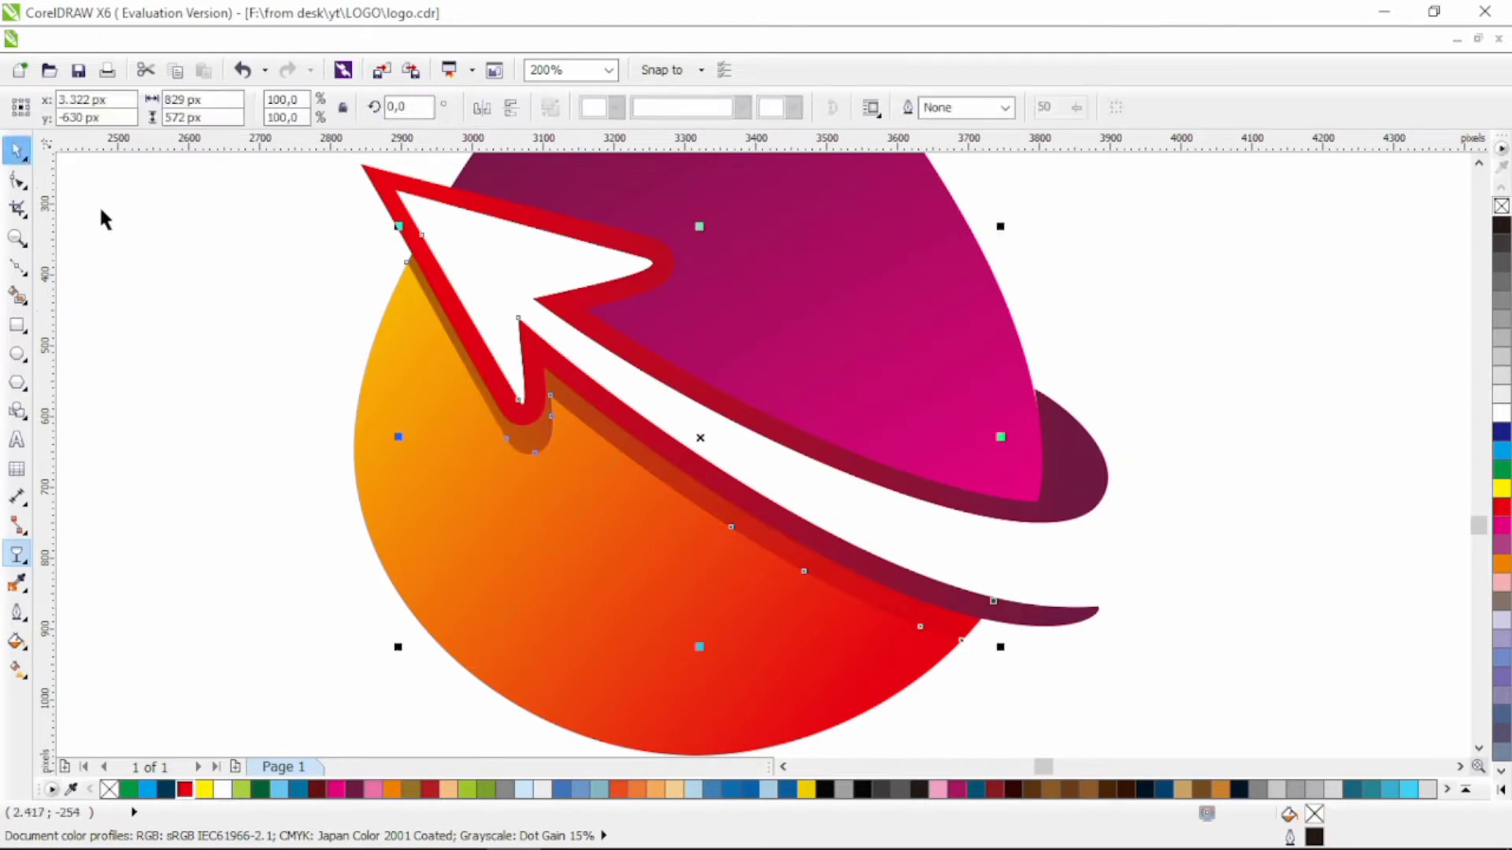
{"action": "left_click", "coordinate": [102, 214]}
Step: Draw a closed four-node Bezier shape from the teardrop's tip down over the purple part's right half and around its outer edge
{"action": "scroll", "coordinate": [439, 367], "scroll_direction": "down", "scroll_amount": 1}
{"action": "scroll", "coordinate": [852, 352], "scroll_direction": "up", "scroll_amount": 3}
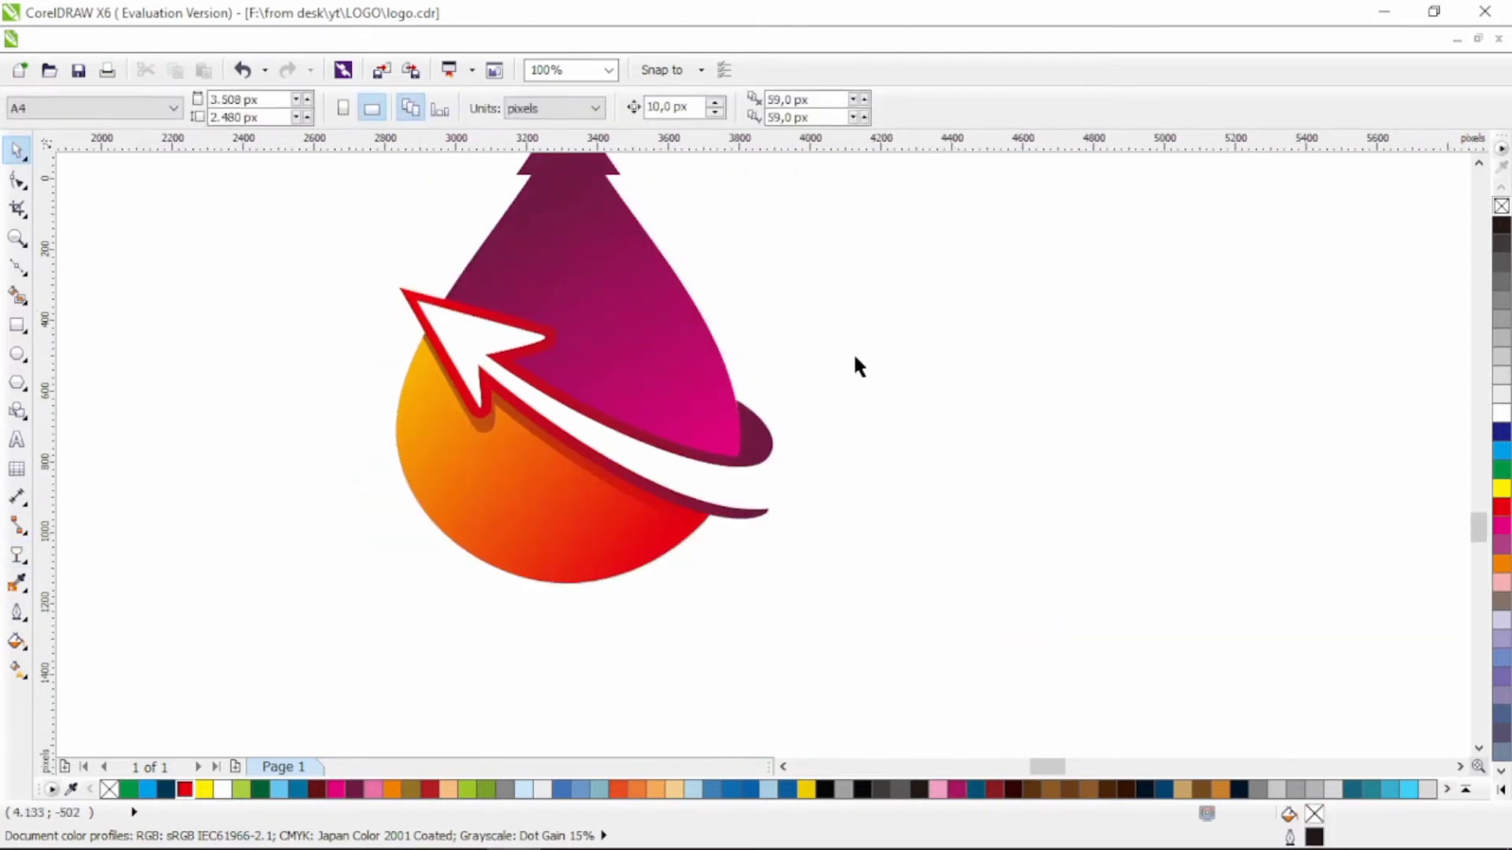
{"action": "scroll", "coordinate": [842, 319], "scroll_direction": "up", "scroll_amount": 1}
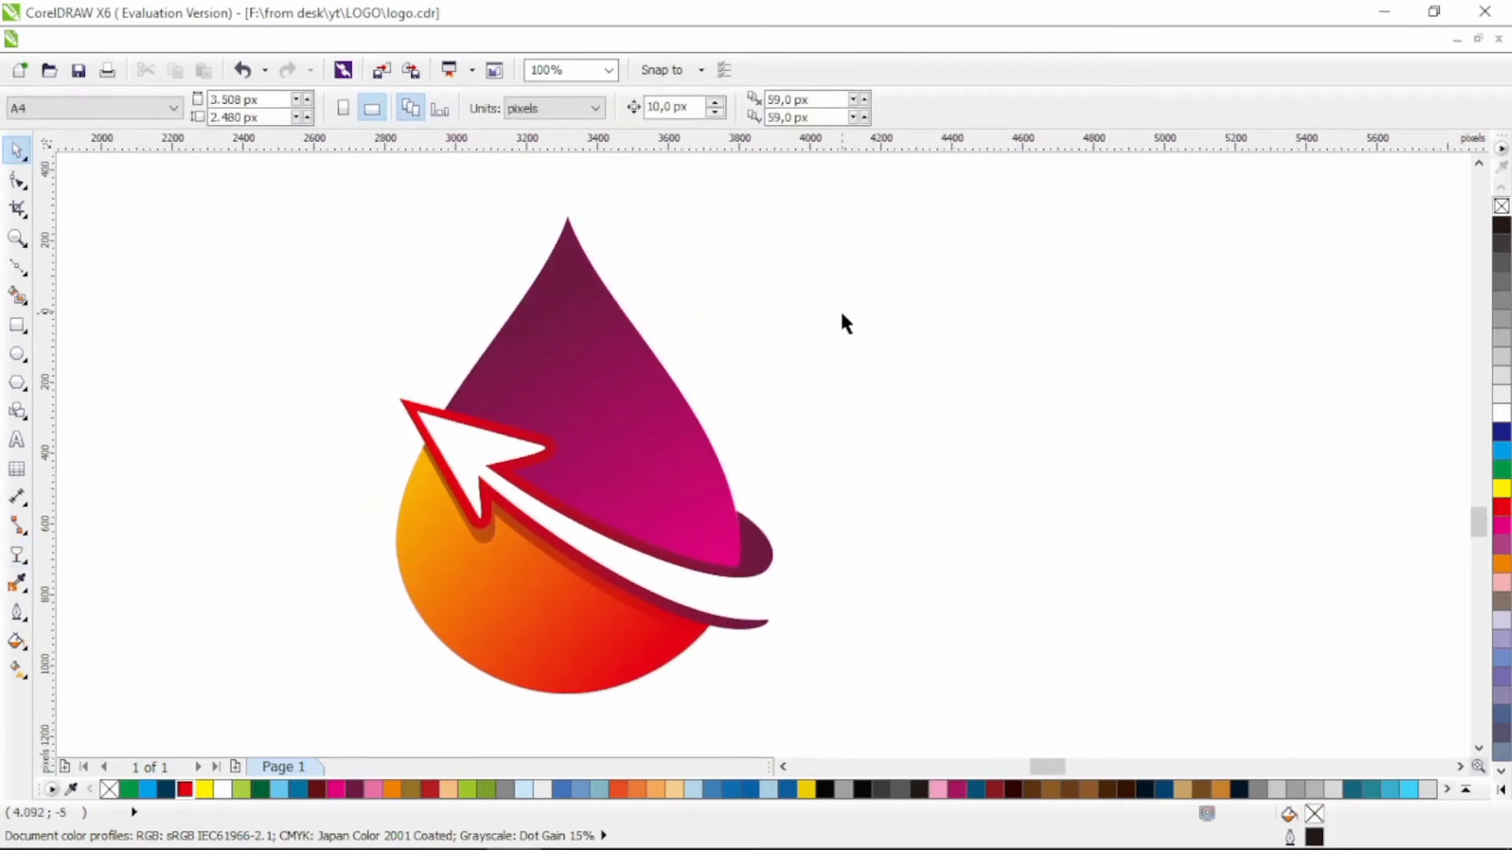
{"action": "left_click", "coordinate": [17, 268]}
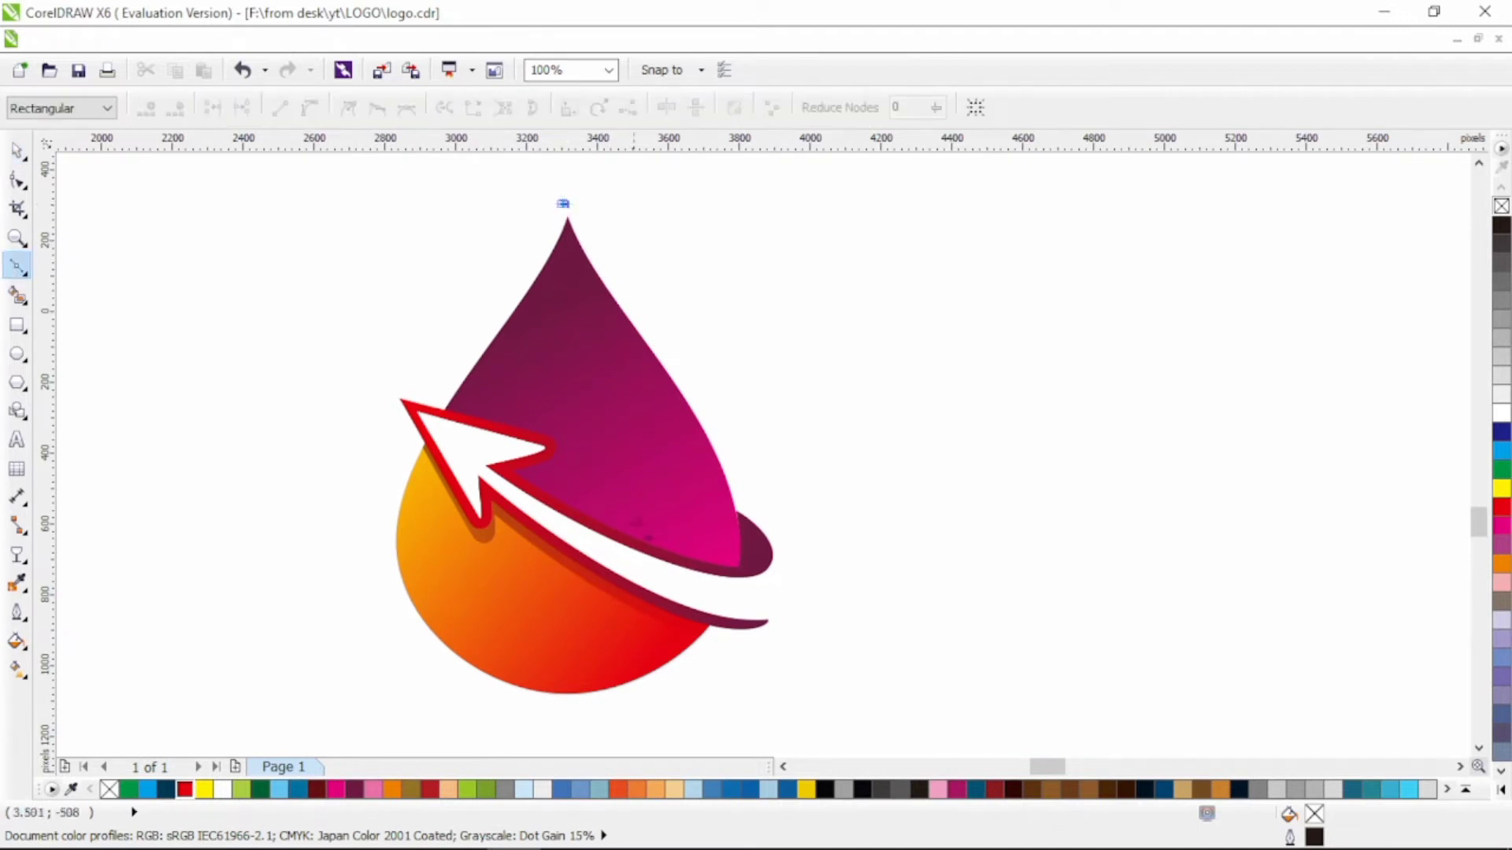
{"action": "left_click", "coordinate": [648, 503]}
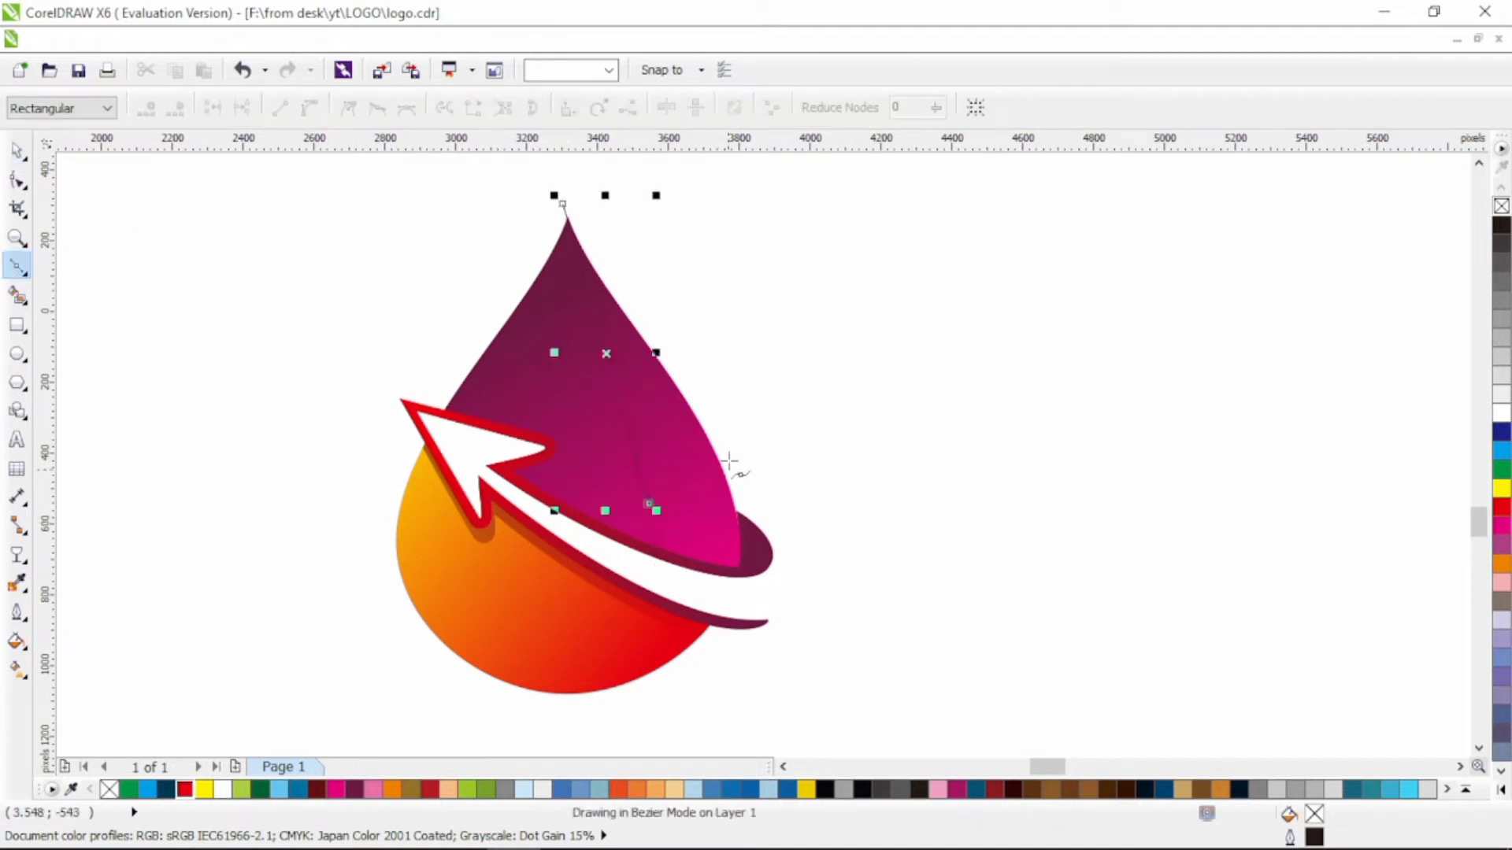
{"action": "left_click", "coordinate": [719, 458]}
{"action": "left_click", "coordinate": [625, 209]}
{"action": "left_click", "coordinate": [563, 204]}
{"action": "key", "text": "F10"}
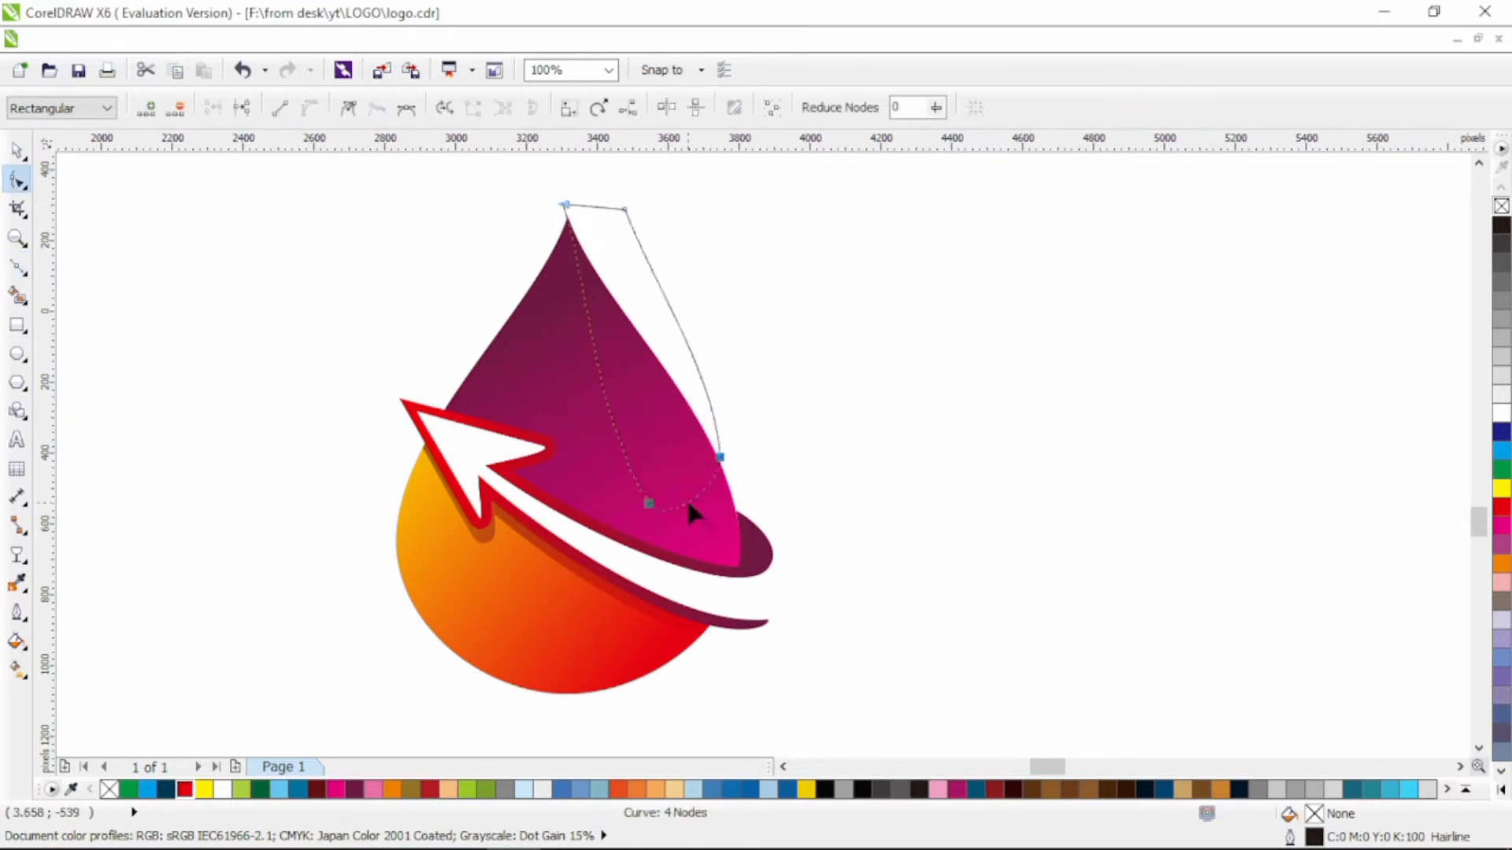
Step: Reshape the Bezier shape into a smooth curved highlight by removing its lower inner node, moving the edge nodes and adjusting the curve handles
{"action": "left_click_drag", "start_coordinate": [687, 501], "coordinate": [705, 542]}
{"action": "left_click", "coordinate": [563, 205]}
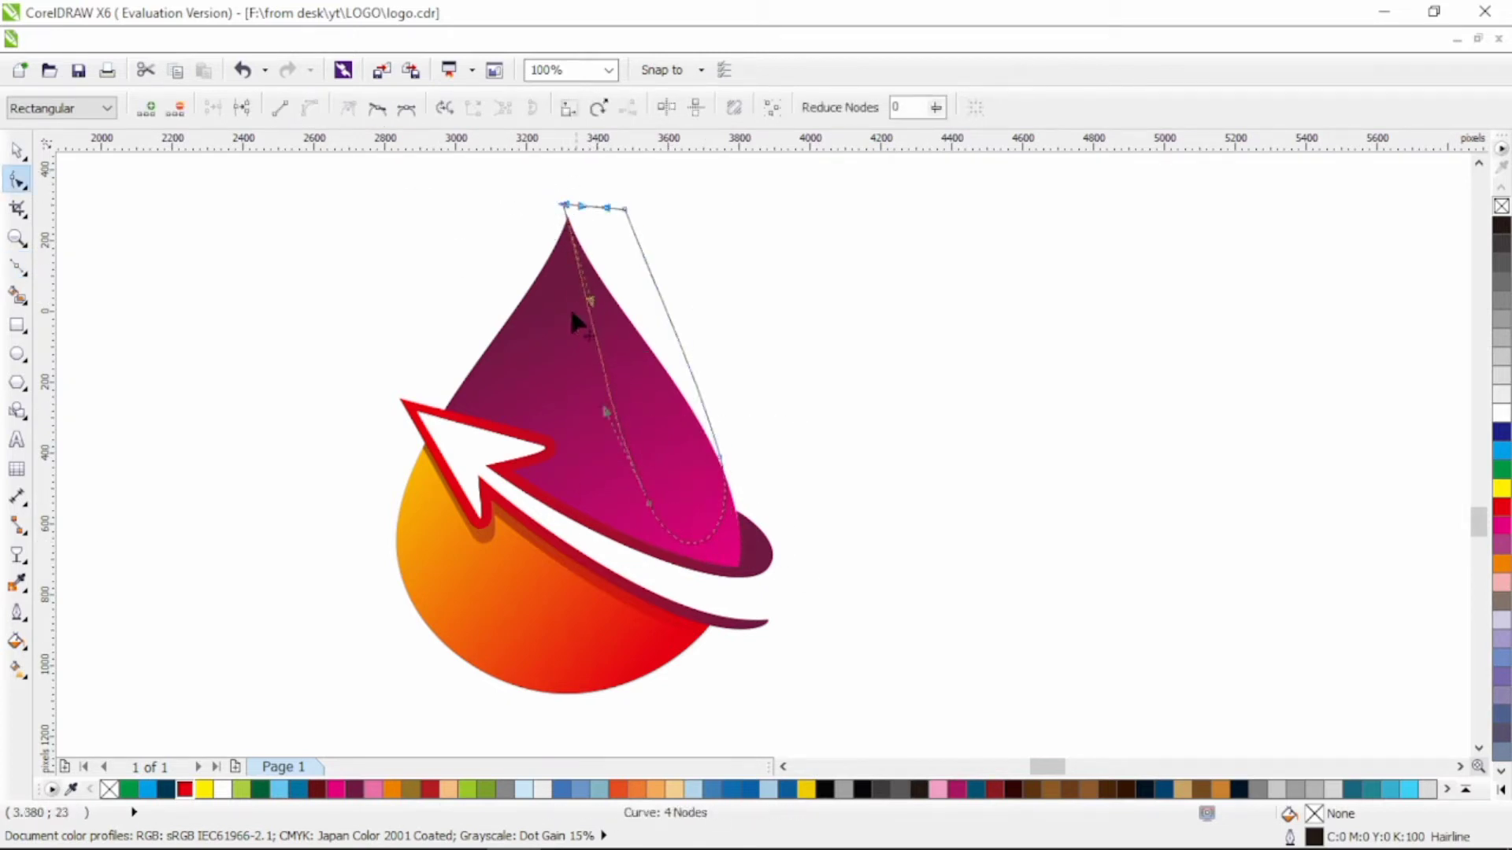
{"action": "left_click_drag", "start_coordinate": [572, 313], "coordinate": [579, 417]}
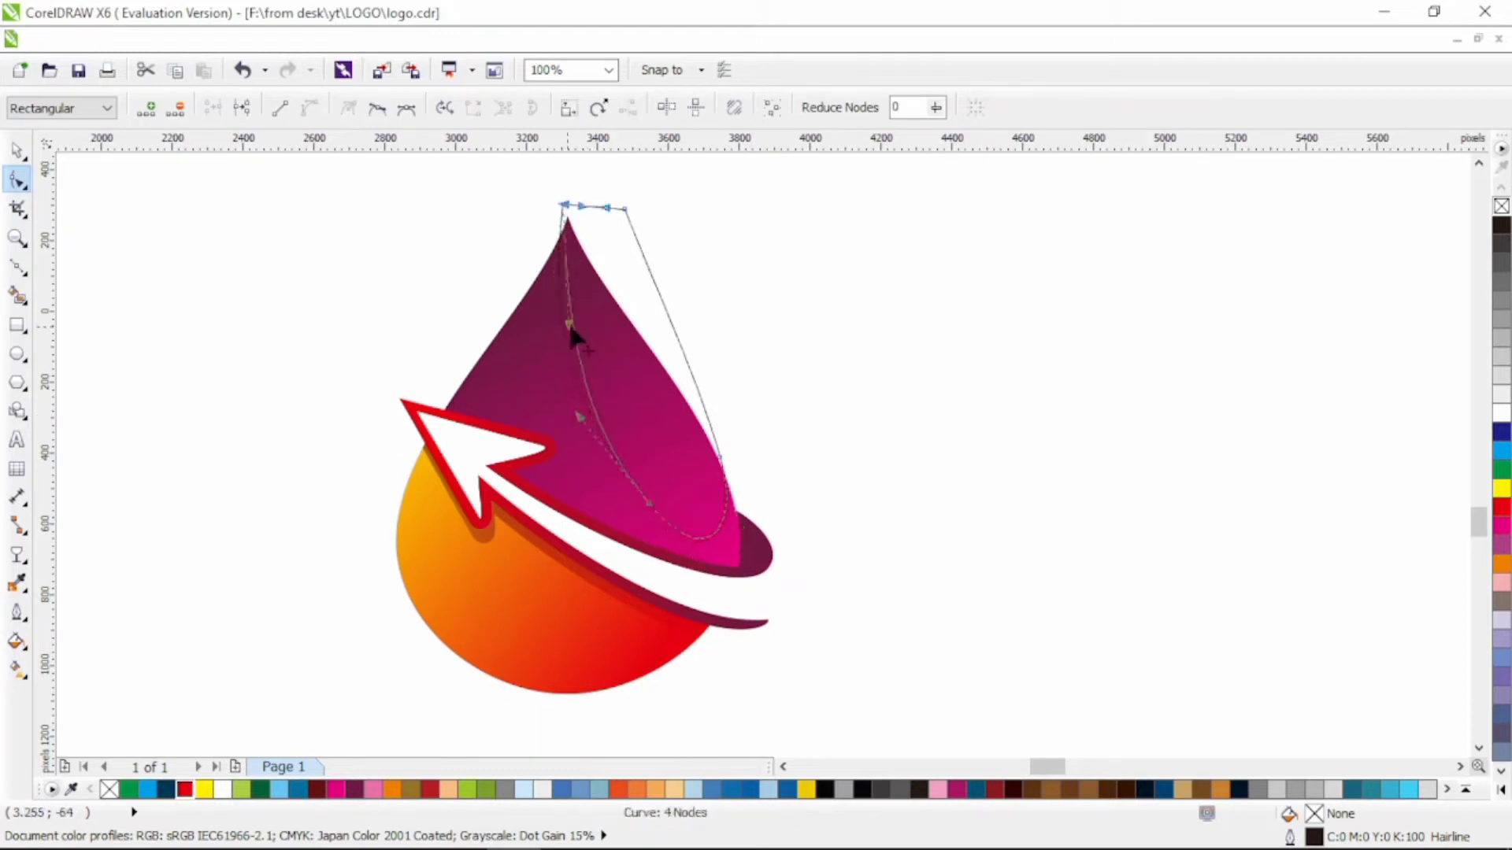
{"action": "mouse_move", "coordinate": [569, 325]}
{"action": "left_mouse_down"}
{"action": "mouse_move", "coordinate": [590, 327]}
{"action": "mouse_move", "coordinate": [559, 321]}
{"action": "left_mouse_up"}
{"action": "left_click_drag", "start_coordinate": [562, 205], "coordinate": [568, 203]}
{"action": "double_click", "coordinate": [651, 505]}
{"action": "left_click_drag", "start_coordinate": [719, 458], "coordinate": [677, 382]}
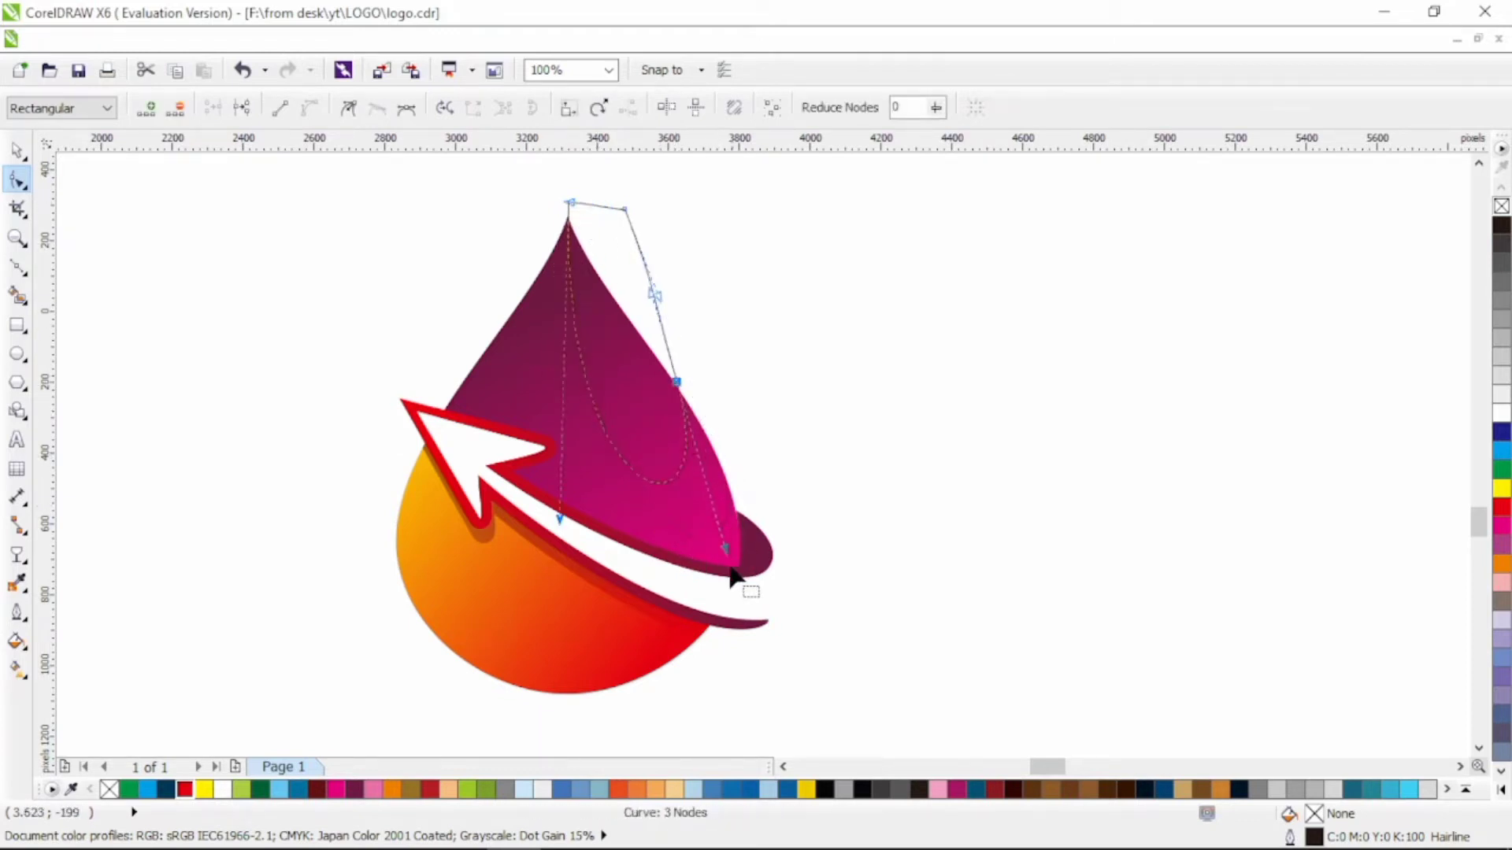
{"action": "left_click_drag", "start_coordinate": [726, 550], "coordinate": [801, 586]}
{"action": "left_click_drag", "start_coordinate": [562, 538], "coordinate": [561, 543]}
Step: Intersect the highlight shape with the purple part of the teardrop and delete the drawn outline
{"action": "left_click", "coordinate": [17, 150]}
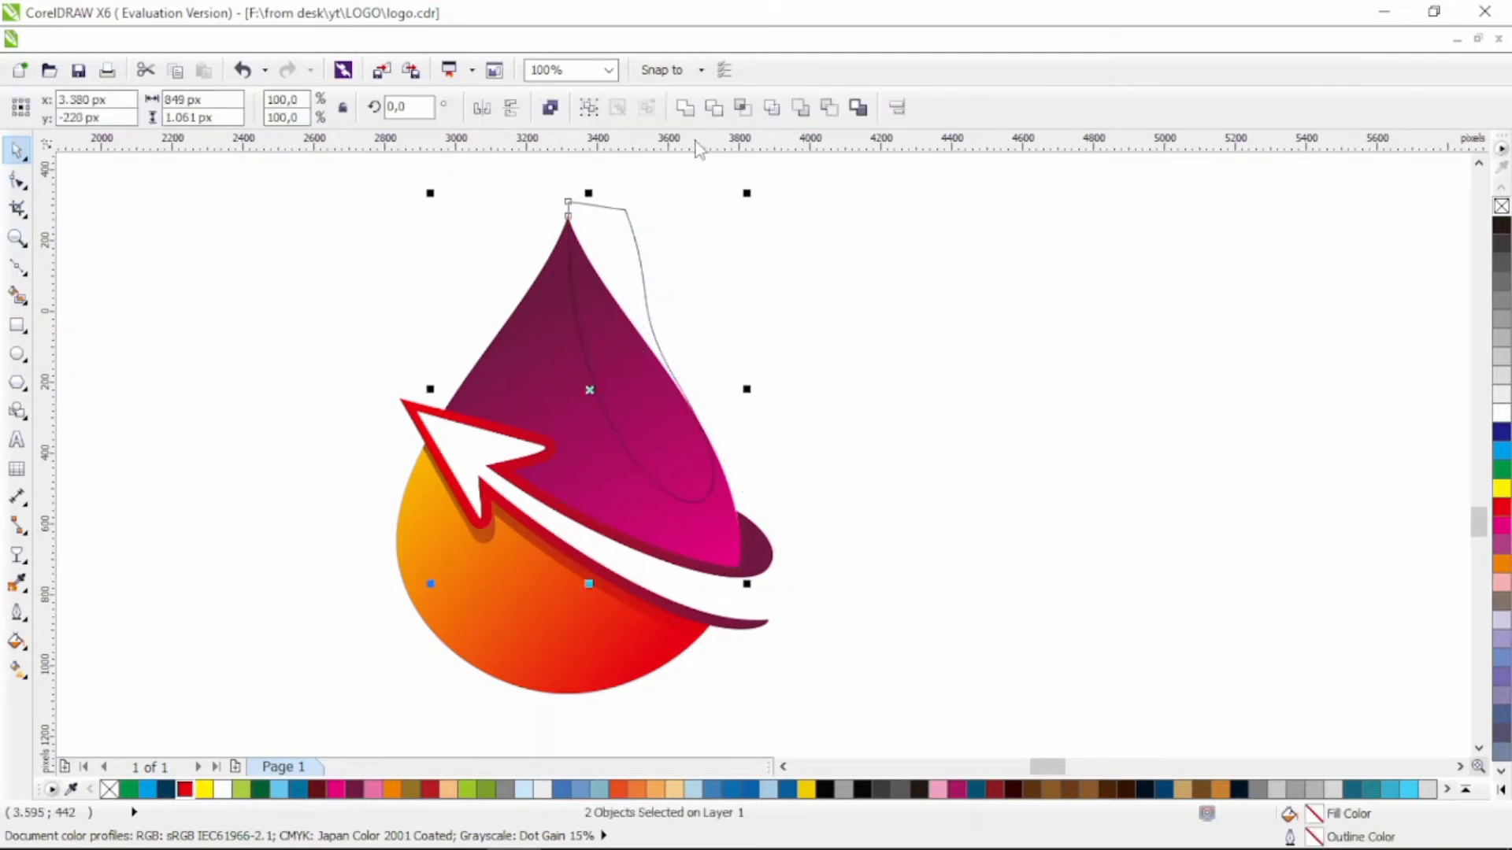
{"action": "left_click", "coordinate": [742, 108]}
{"action": "left_click", "coordinate": [17, 670]}
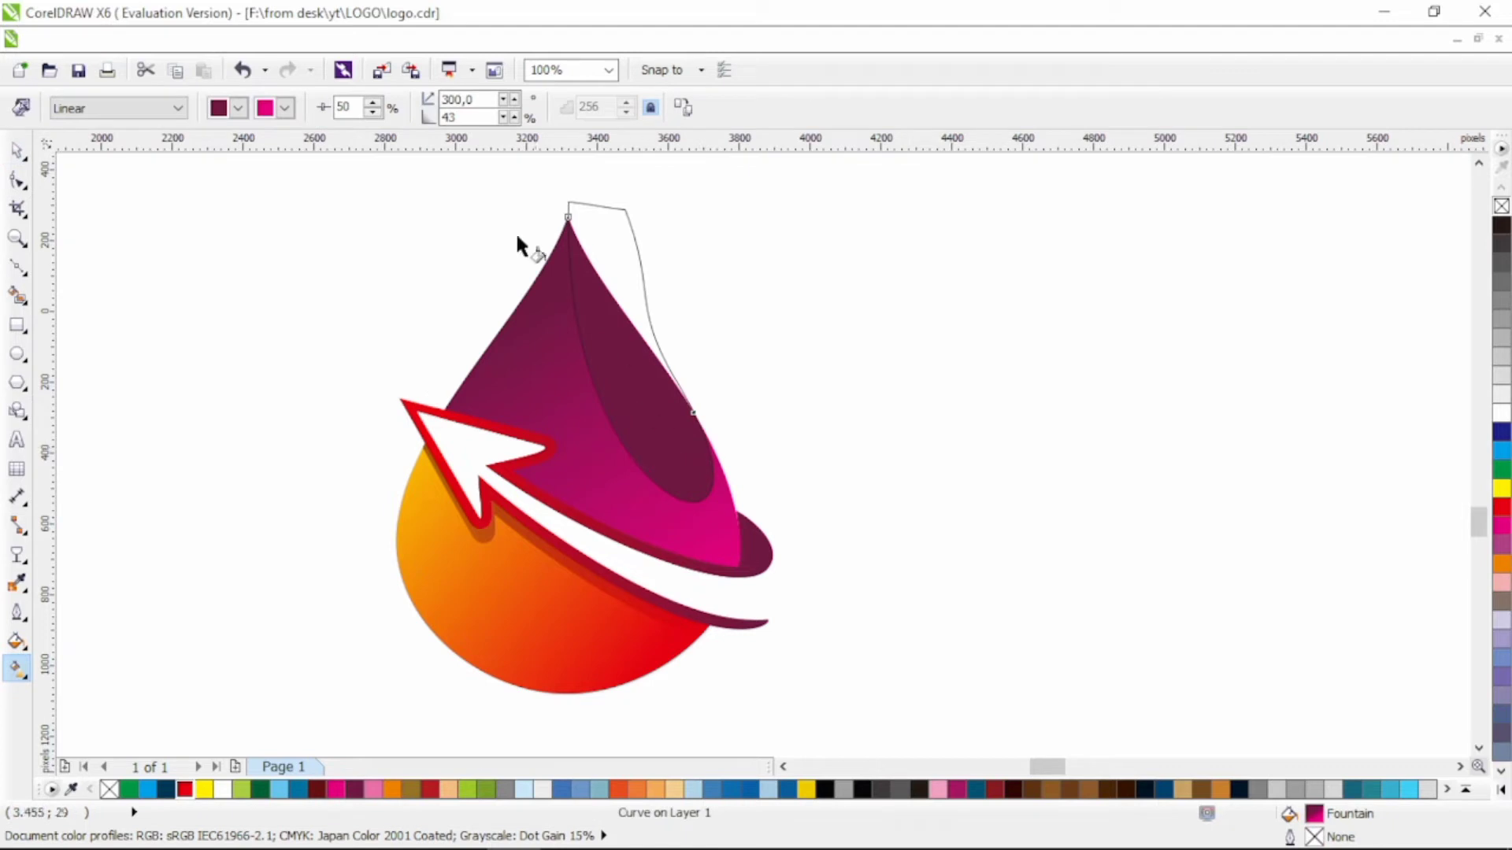
{"action": "key", "text": "space"}
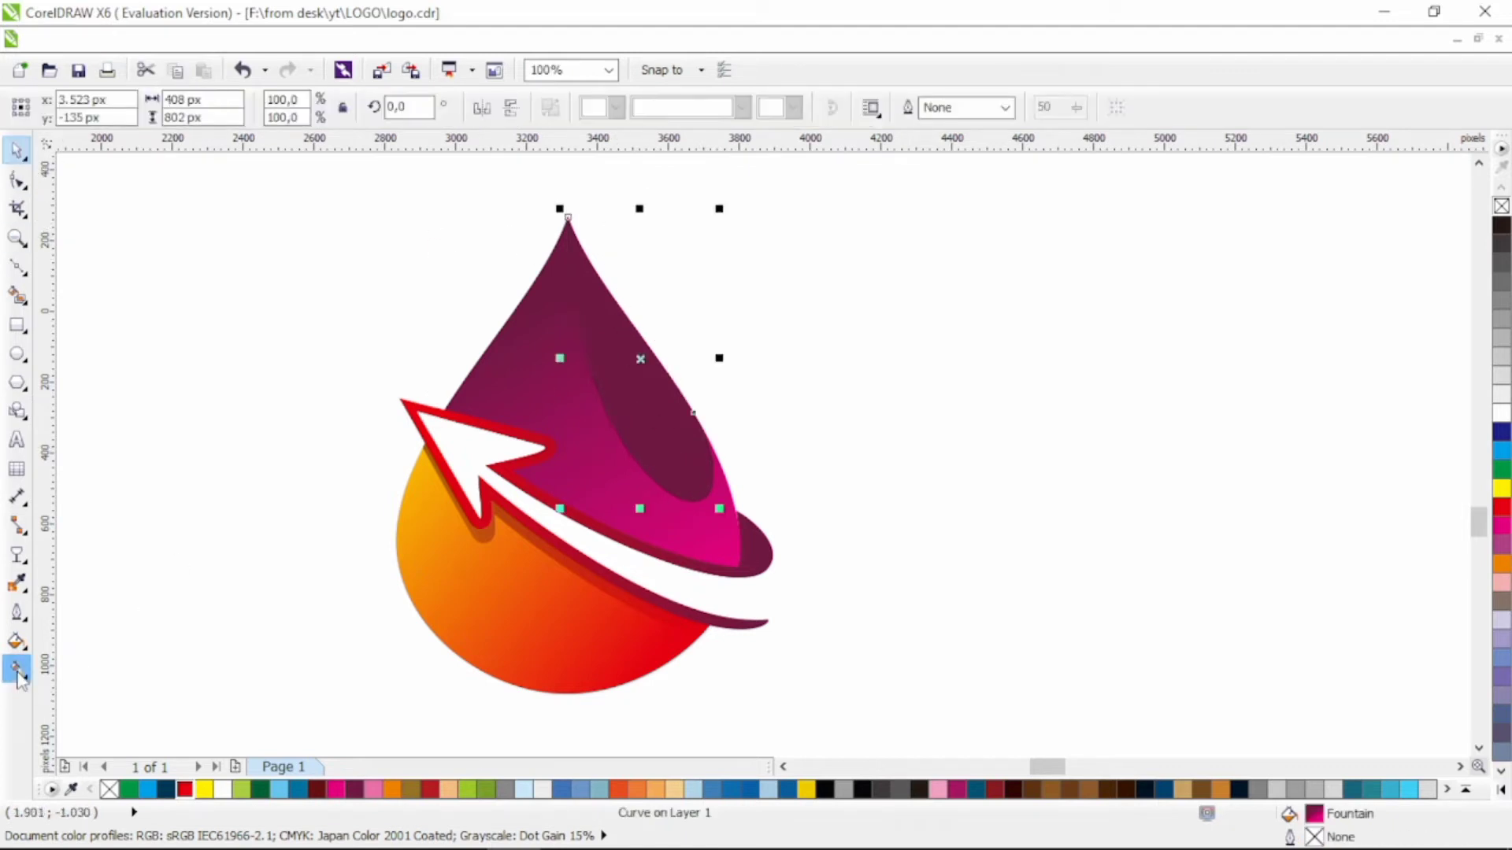
Step: Set the highlight's linear gradient to run from dark purple beyond the teardrop's upper left to magenta at its lower right
{"action": "left_click", "coordinate": [18, 671]}
{"action": "left_click_drag", "start_coordinate": [674, 461], "coordinate": [648, 322]}
{"action": "left_click_drag", "start_coordinate": [446, 281], "coordinate": [726, 528]}
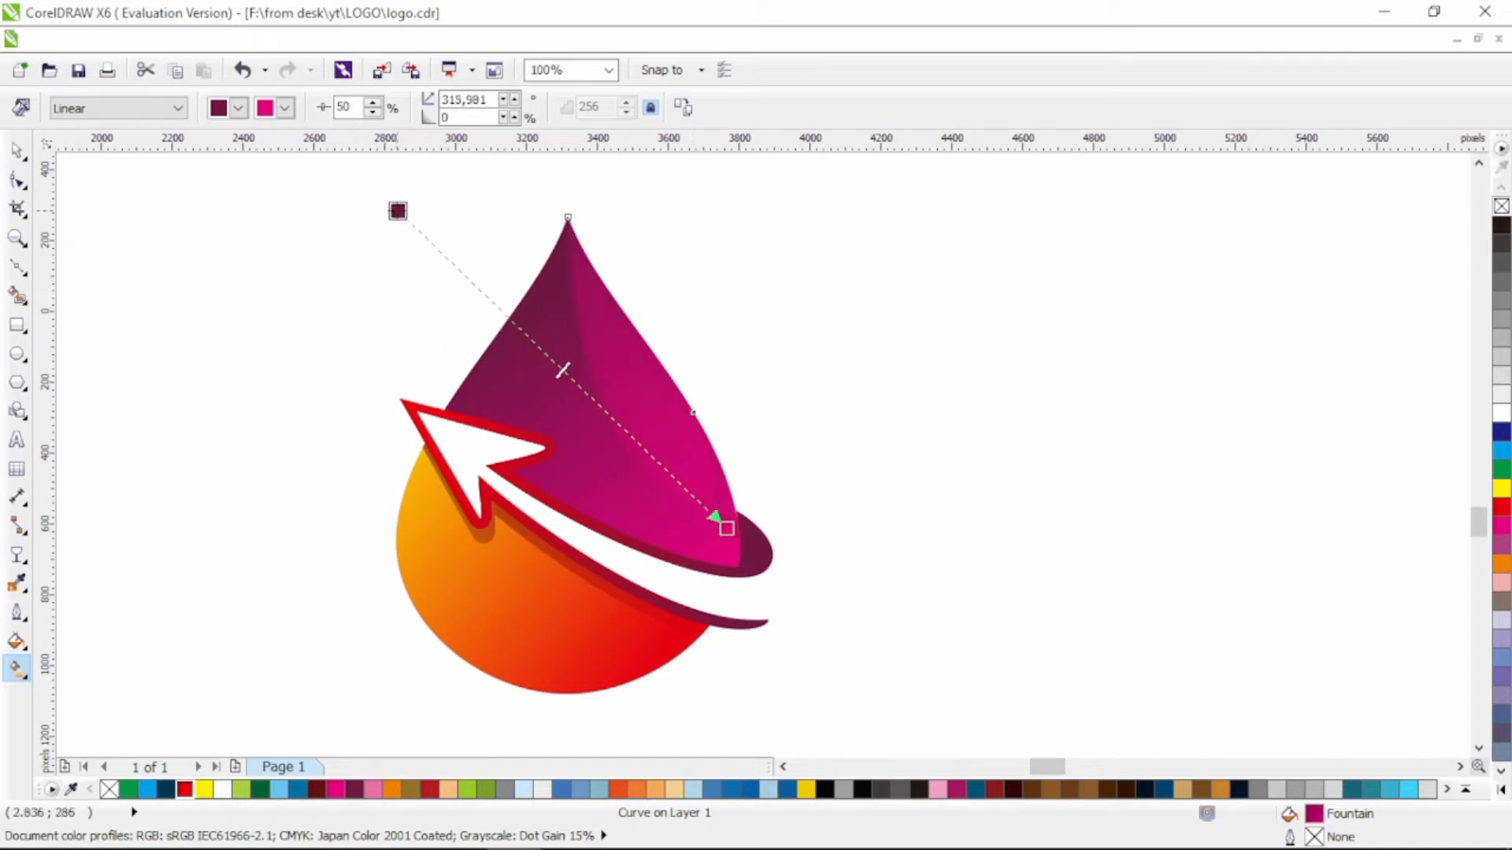
{"action": "key", "text": "space"}
{"action": "left_click", "coordinate": [238, 350]}
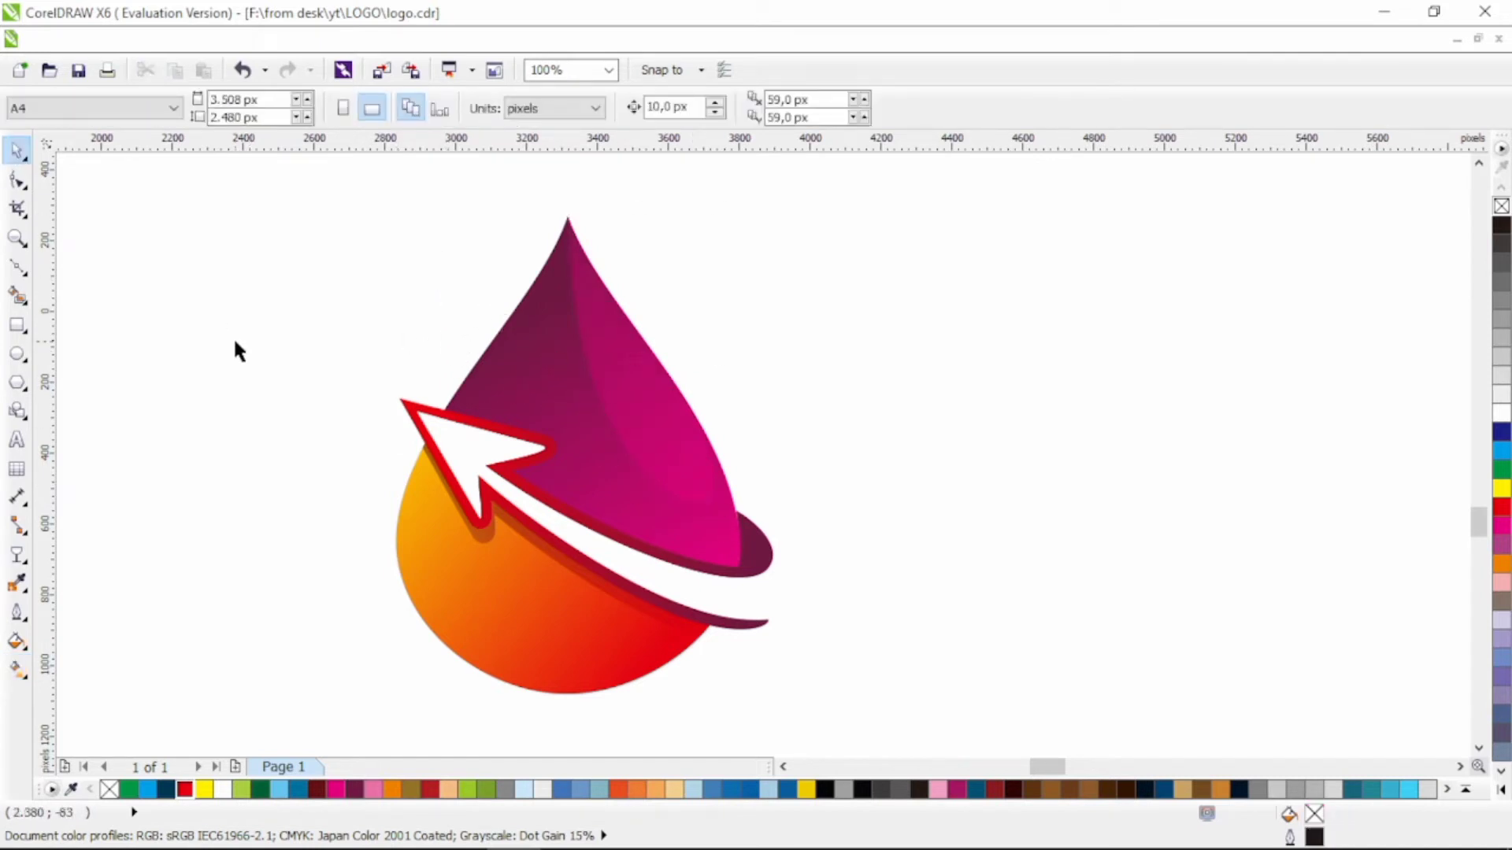
Step: Draw a closed four-sided Bezier shape over the right half of the orange part and convert its lines to curves
{"action": "left_click", "coordinate": [12, 270]}
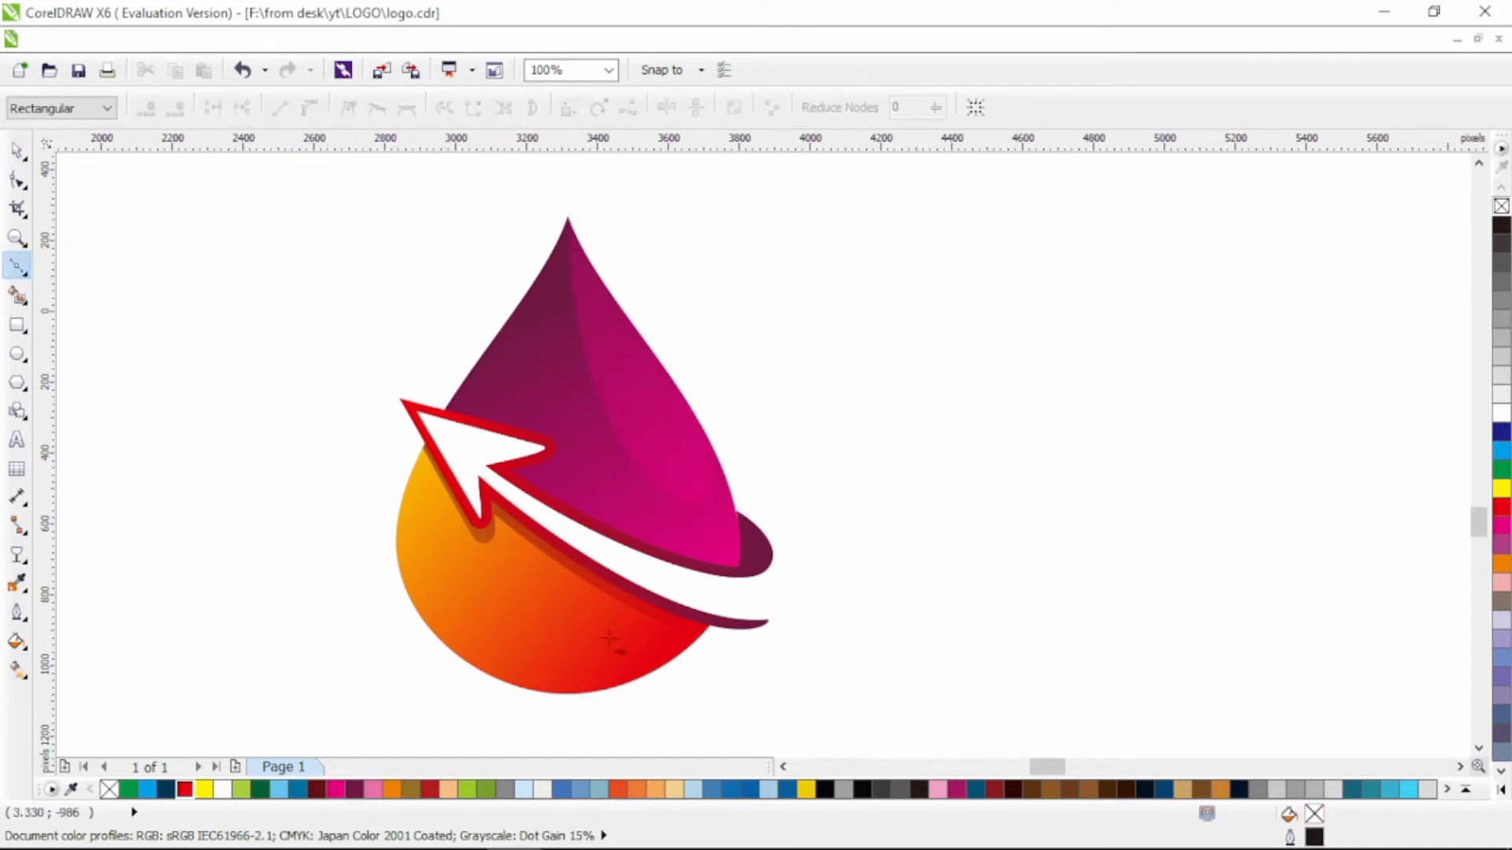
{"action": "left_click", "coordinate": [472, 690]}
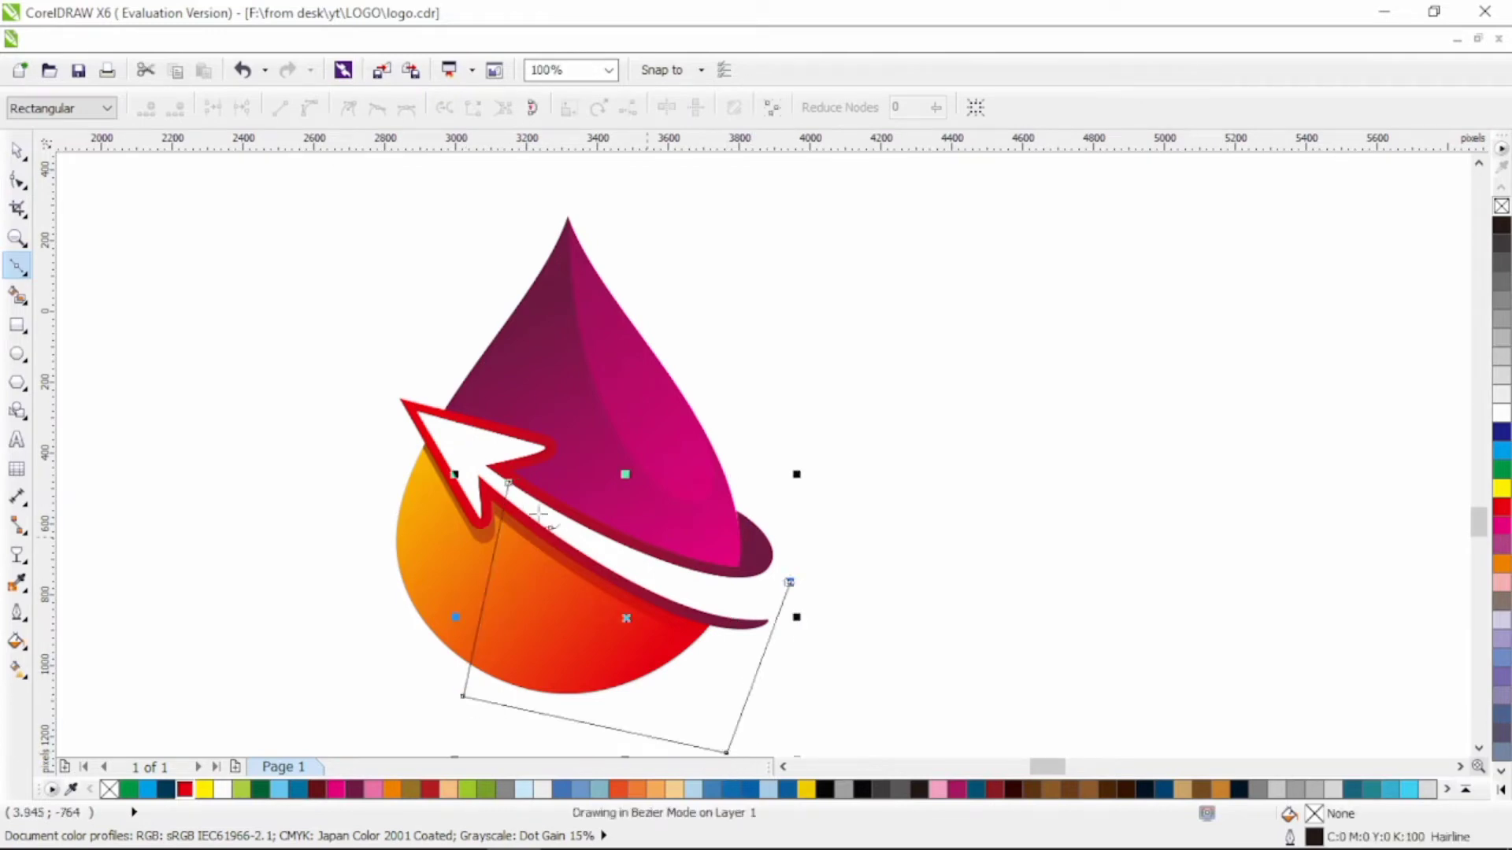
{"action": "left_click", "coordinate": [309, 107]}
{"action": "scroll", "coordinate": [598, 677], "scroll_direction": "down", "scroll_amount": 2}
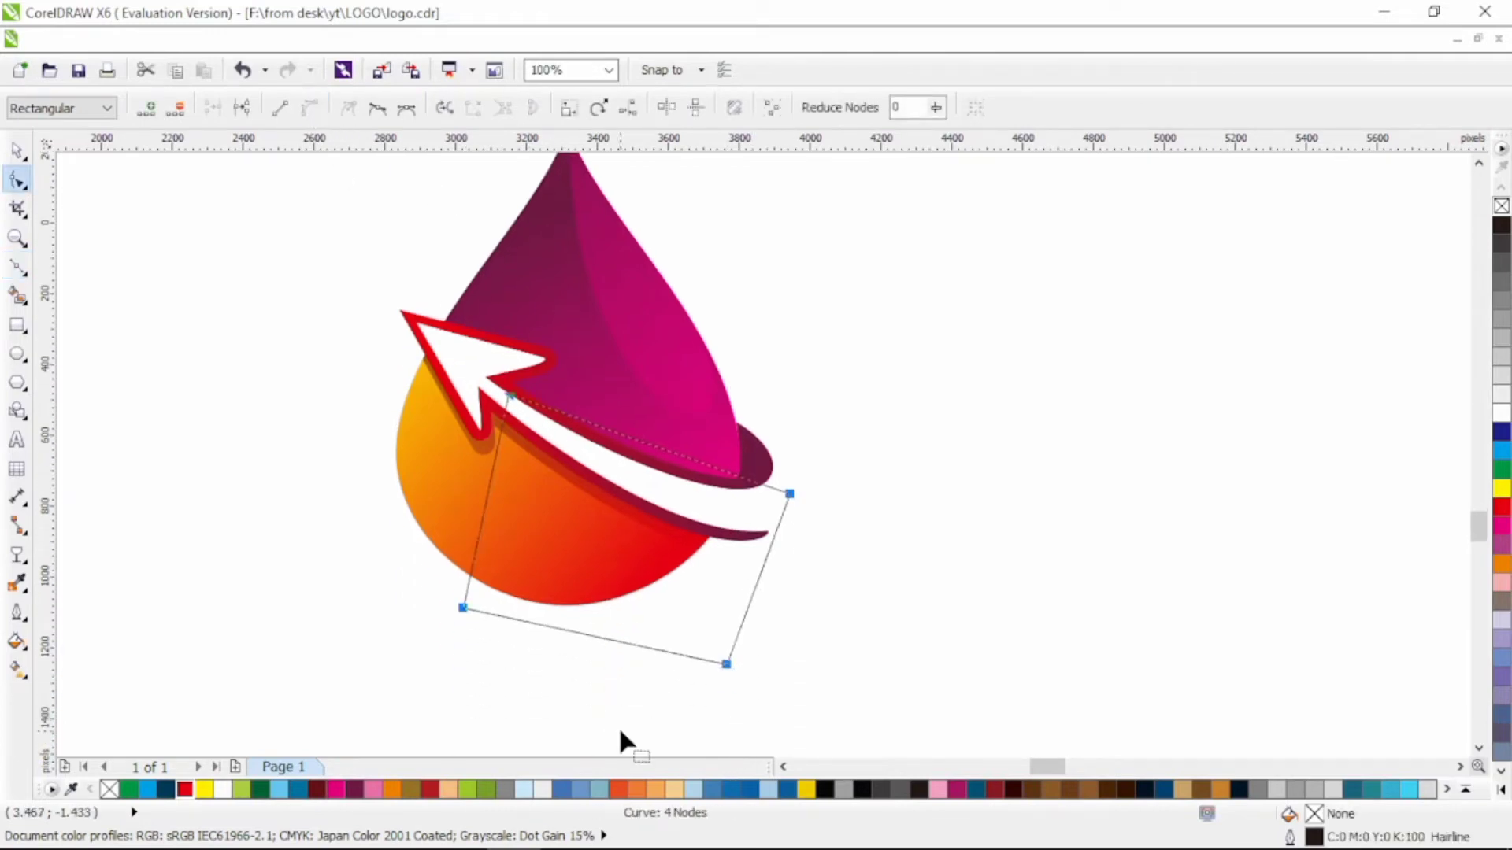
Step: Bow the four-sided shape's left edge inward into a rounded curve, raise its lower-left node and curve the bottom edge
{"action": "left_click_drag", "start_coordinate": [487, 503], "coordinate": [578, 548]}
{"action": "left_click_drag", "start_coordinate": [463, 608], "coordinate": [463, 578]}
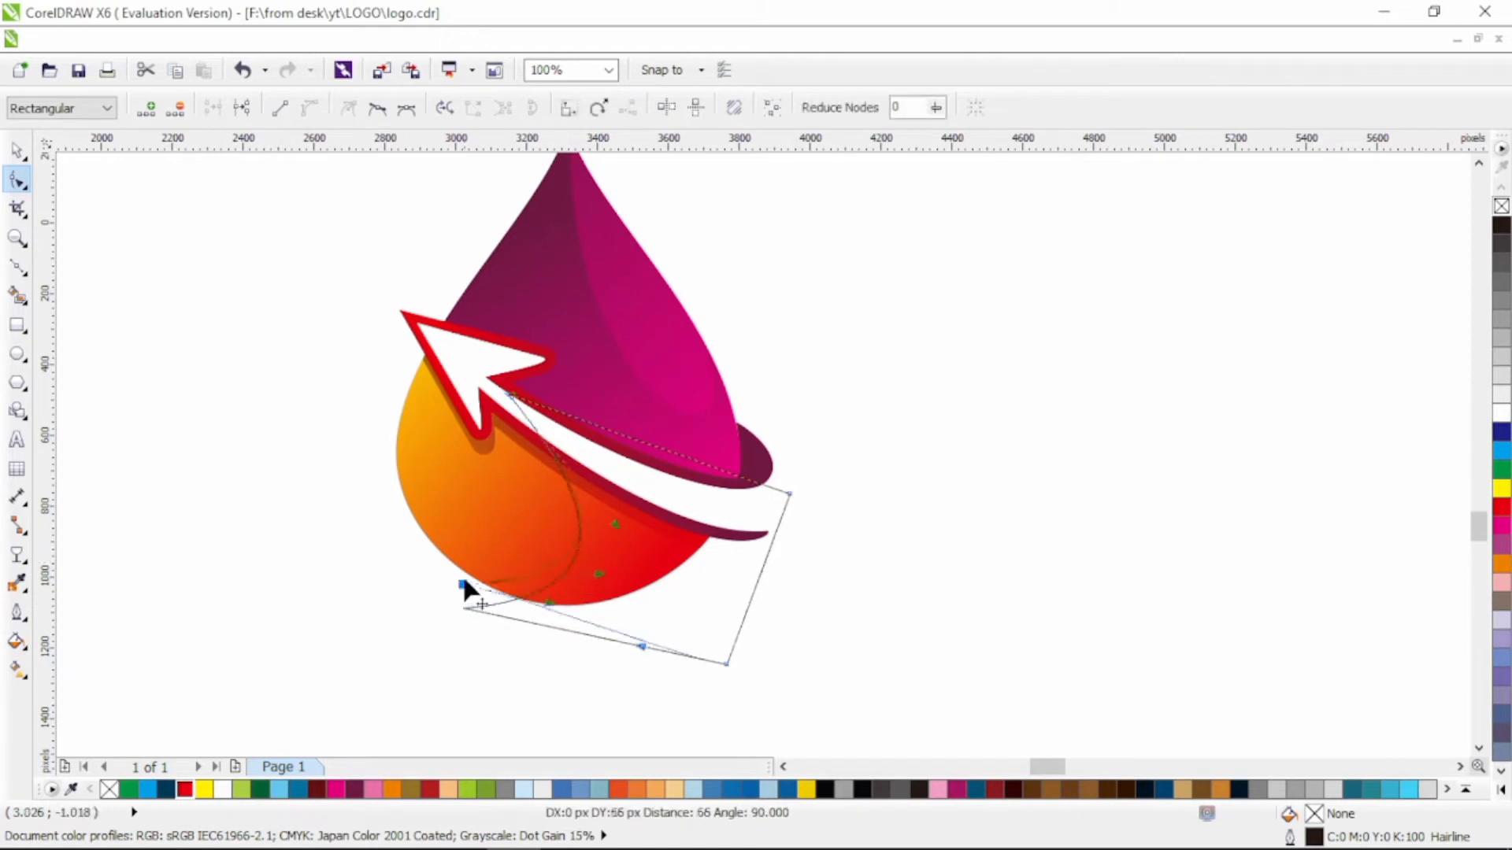
{"action": "left_click_drag", "start_coordinate": [551, 598], "coordinate": [486, 692]}
{"action": "left_click_drag", "start_coordinate": [597, 568], "coordinate": [597, 600]}
{"action": "left_click", "coordinate": [614, 521]}
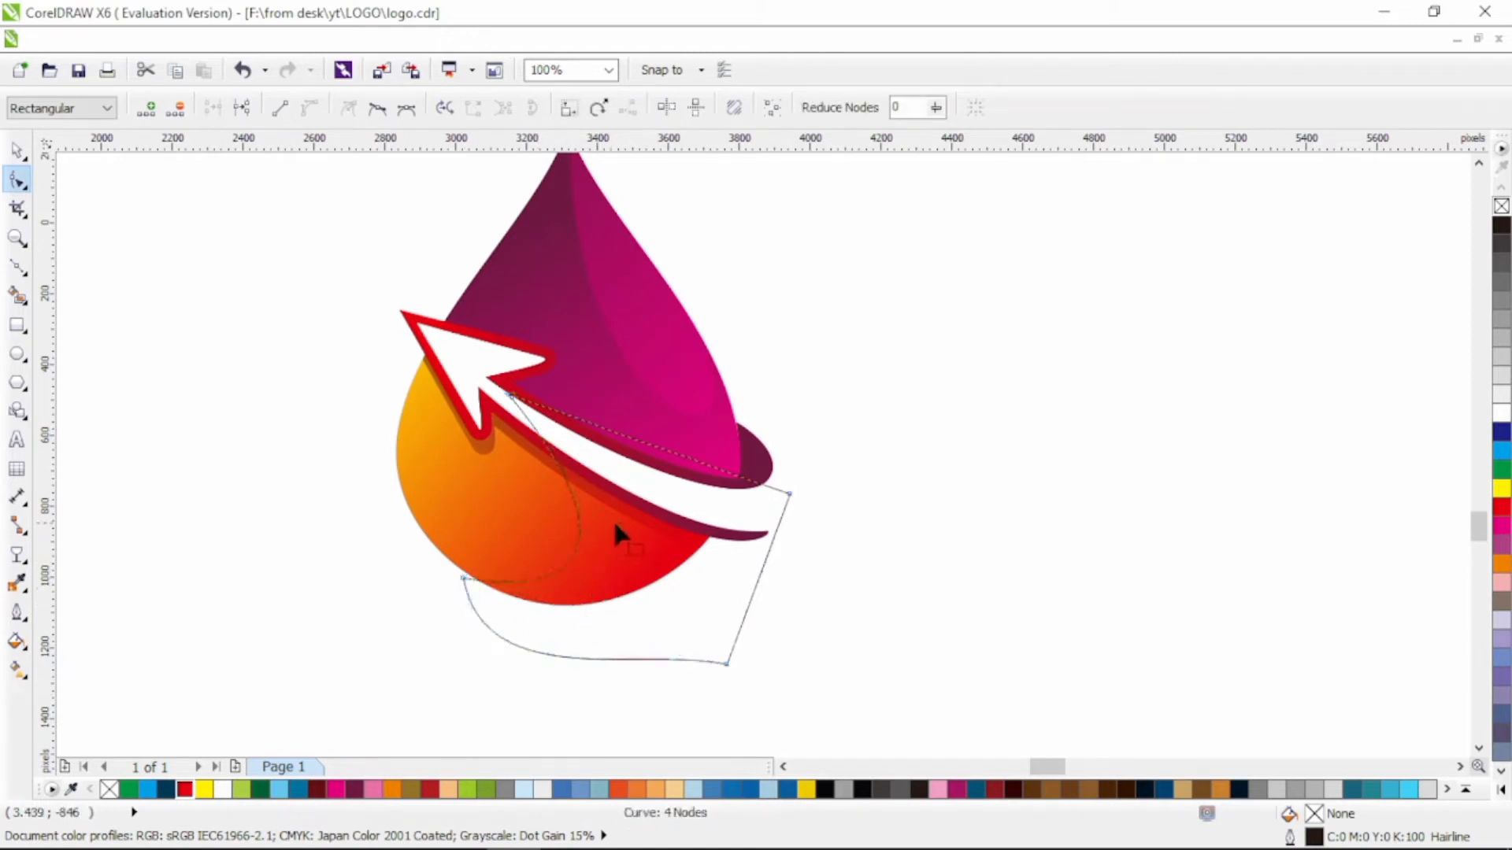
Step: Intersect the reshaped curve with the orange lower part of the teardrop
{"action": "key", "text": "space"}
{"action": "left_click", "coordinate": [497, 505], "text": "shift"}
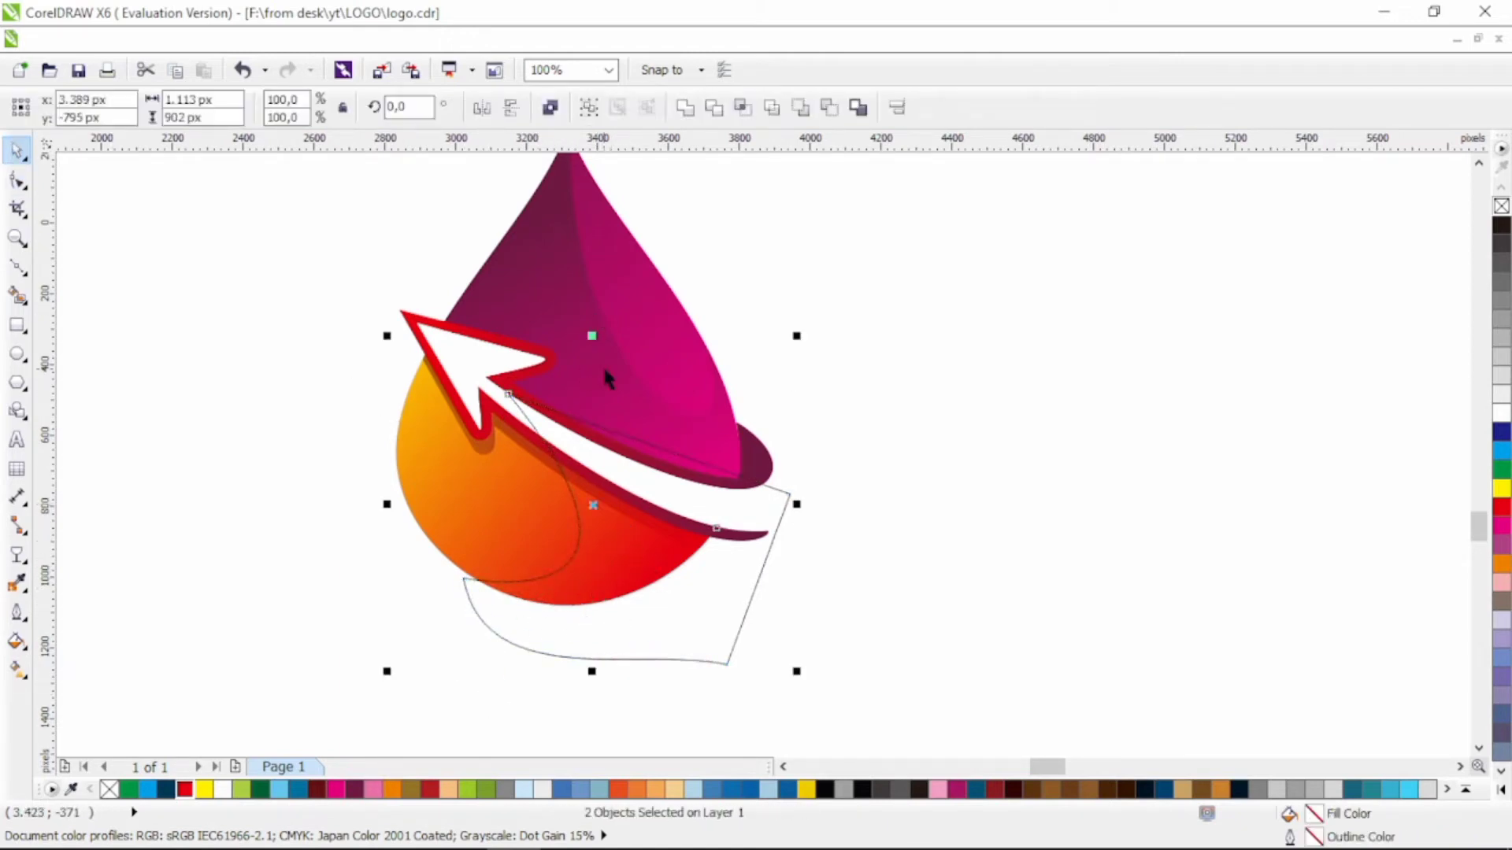
{"action": "left_click", "coordinate": [742, 108]}
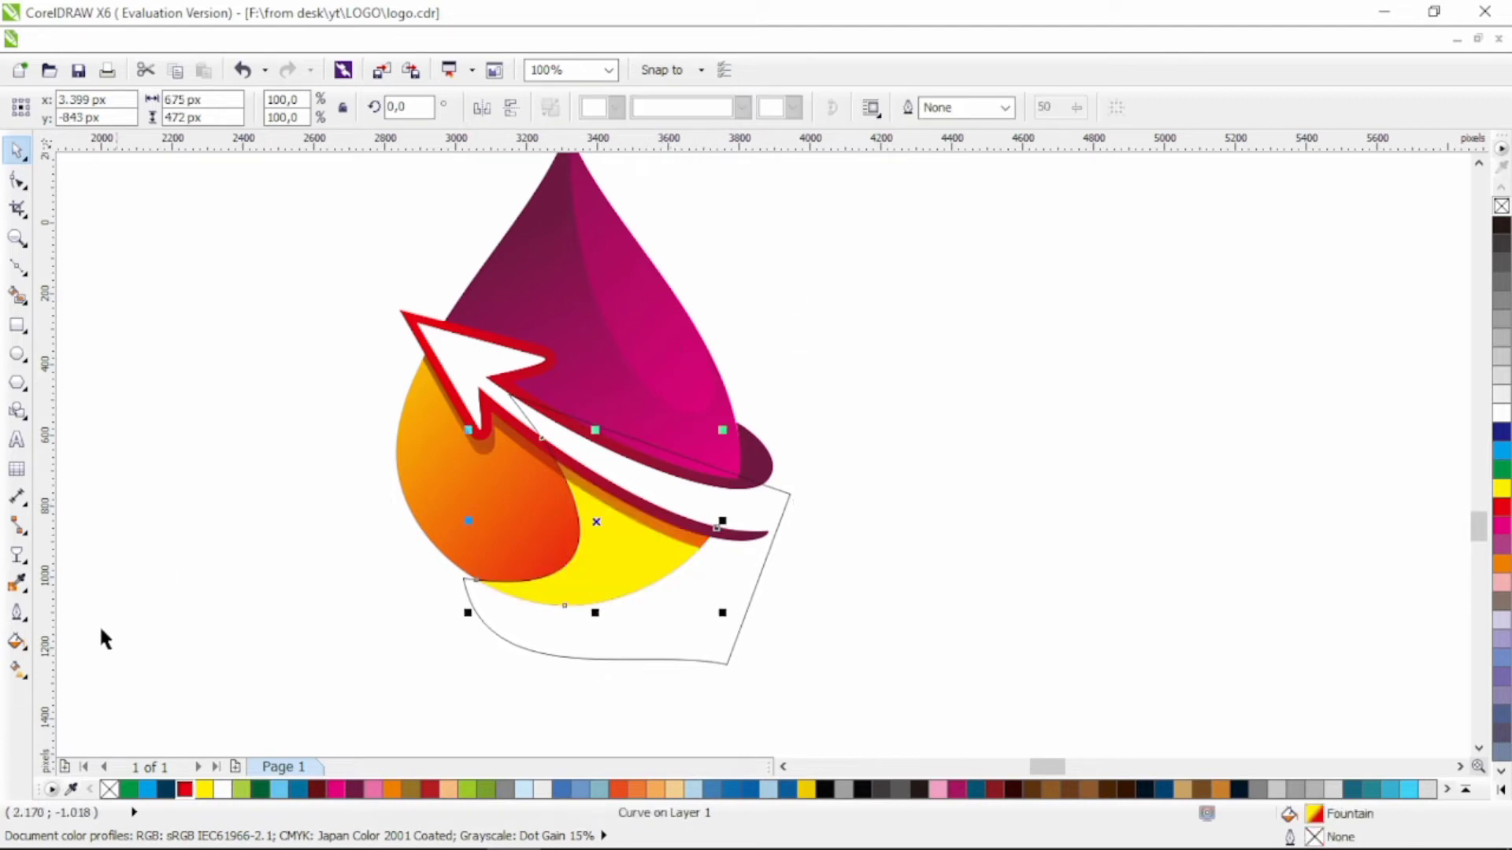
Step: Try a linear gradient running from red at the lower right to yellow at the upper left on the intersected piece
{"action": "left_click", "coordinate": [18, 670]}
{"action": "scroll", "coordinate": [763, 677], "scroll_direction": "down", "scroll_amount": 3}
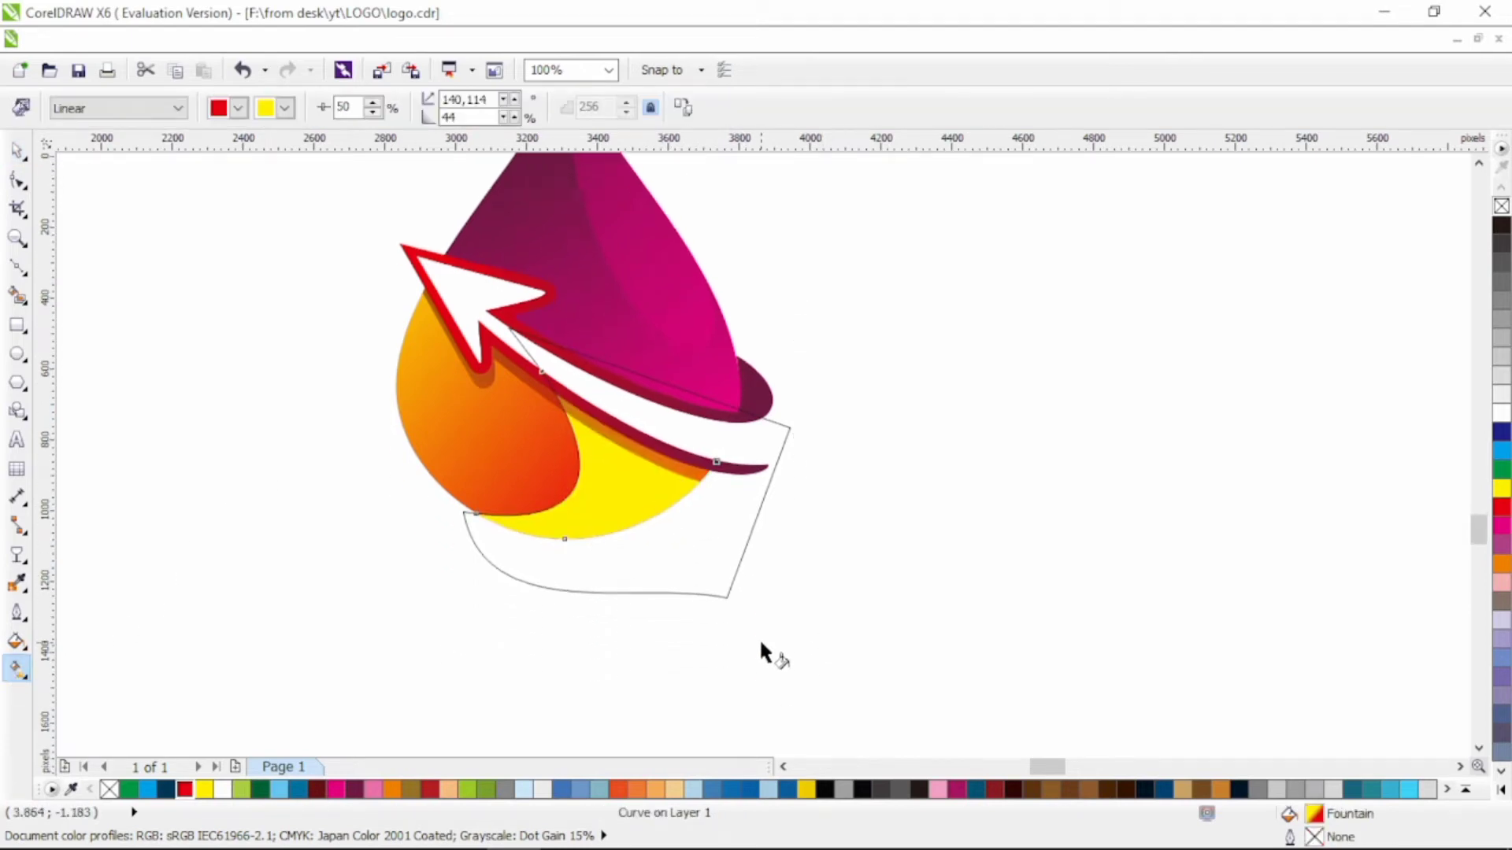
{"action": "left_click_drag", "start_coordinate": [760, 641], "coordinate": [470, 183]}
{"action": "left_click_drag", "start_coordinate": [662, 479], "coordinate": [581, 352]}
{"action": "key", "text": "space"}
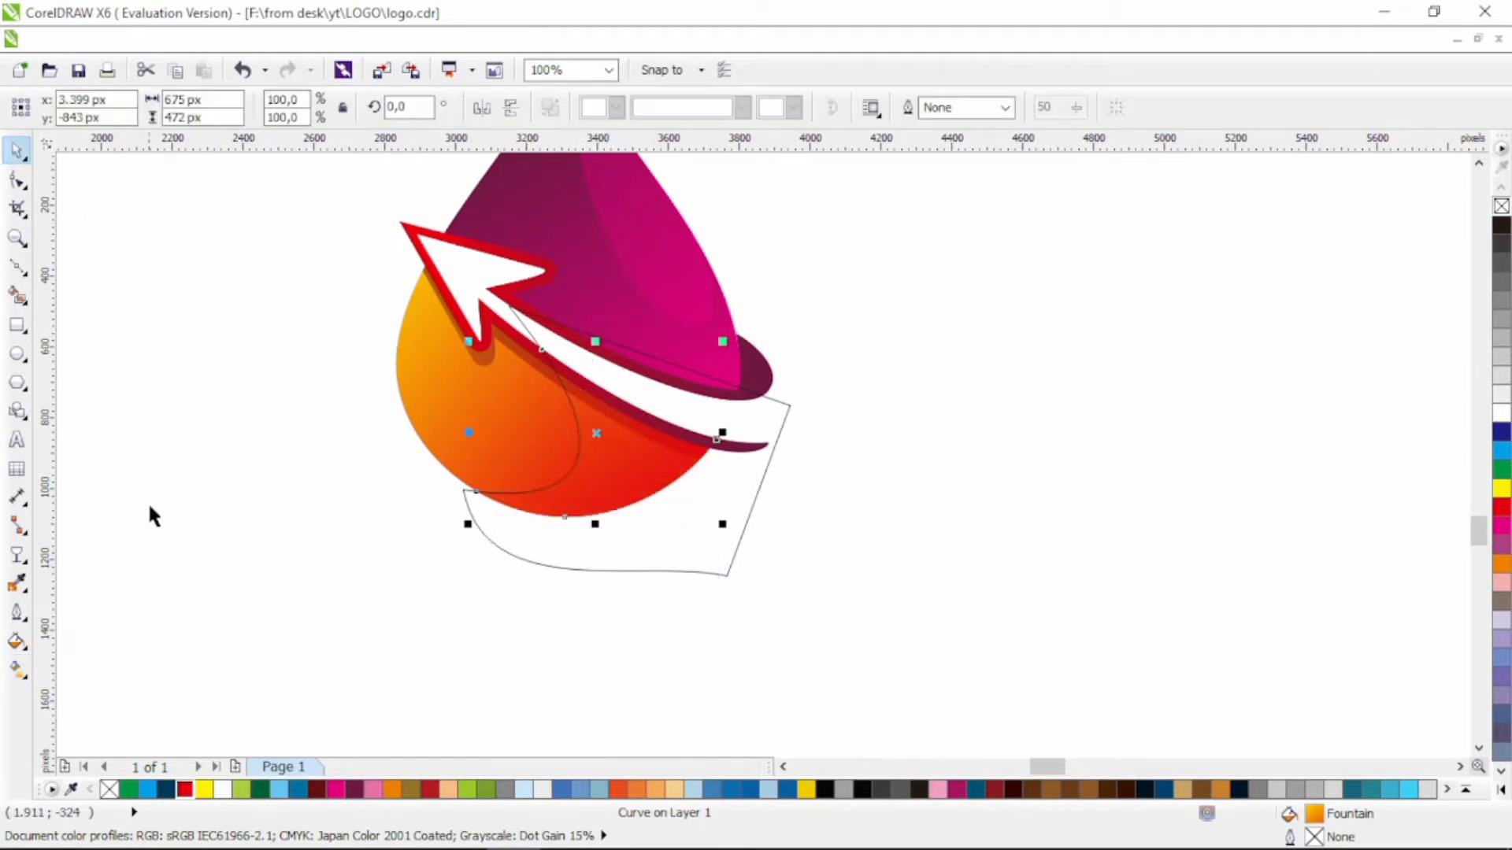
Step: Fill the intersected piece with a linear gradient from dark red at the lower right to red at the upper left and delete the construction curve
{"action": "left_click", "coordinate": [316, 789]}
{"action": "key", "text": "g"}
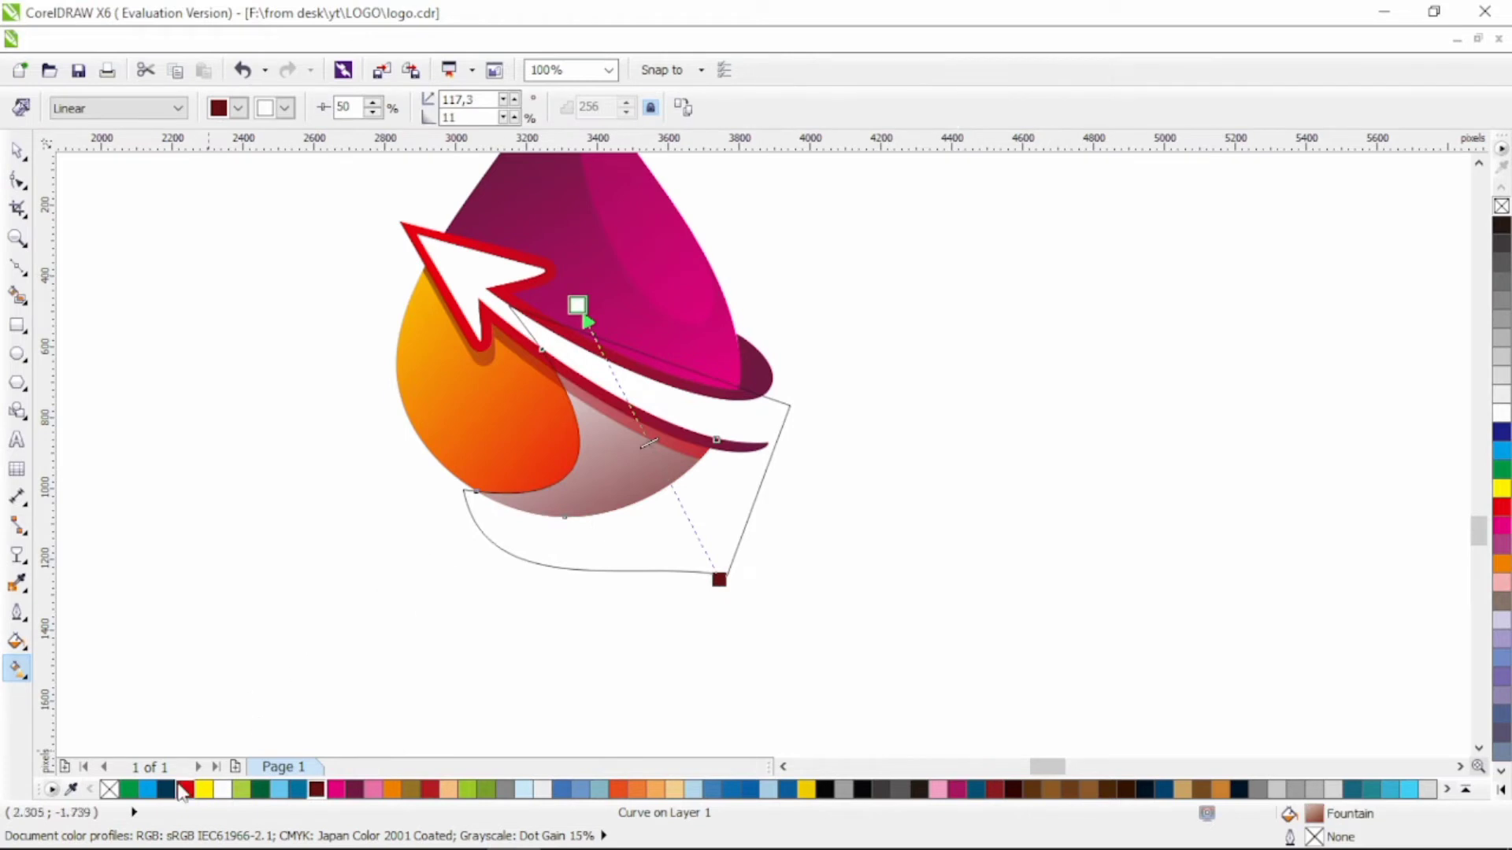
{"action": "left_click", "coordinate": [184, 789]}
{"action": "left_click", "coordinate": [17, 150]}
{"action": "left_click", "coordinate": [681, 570]}
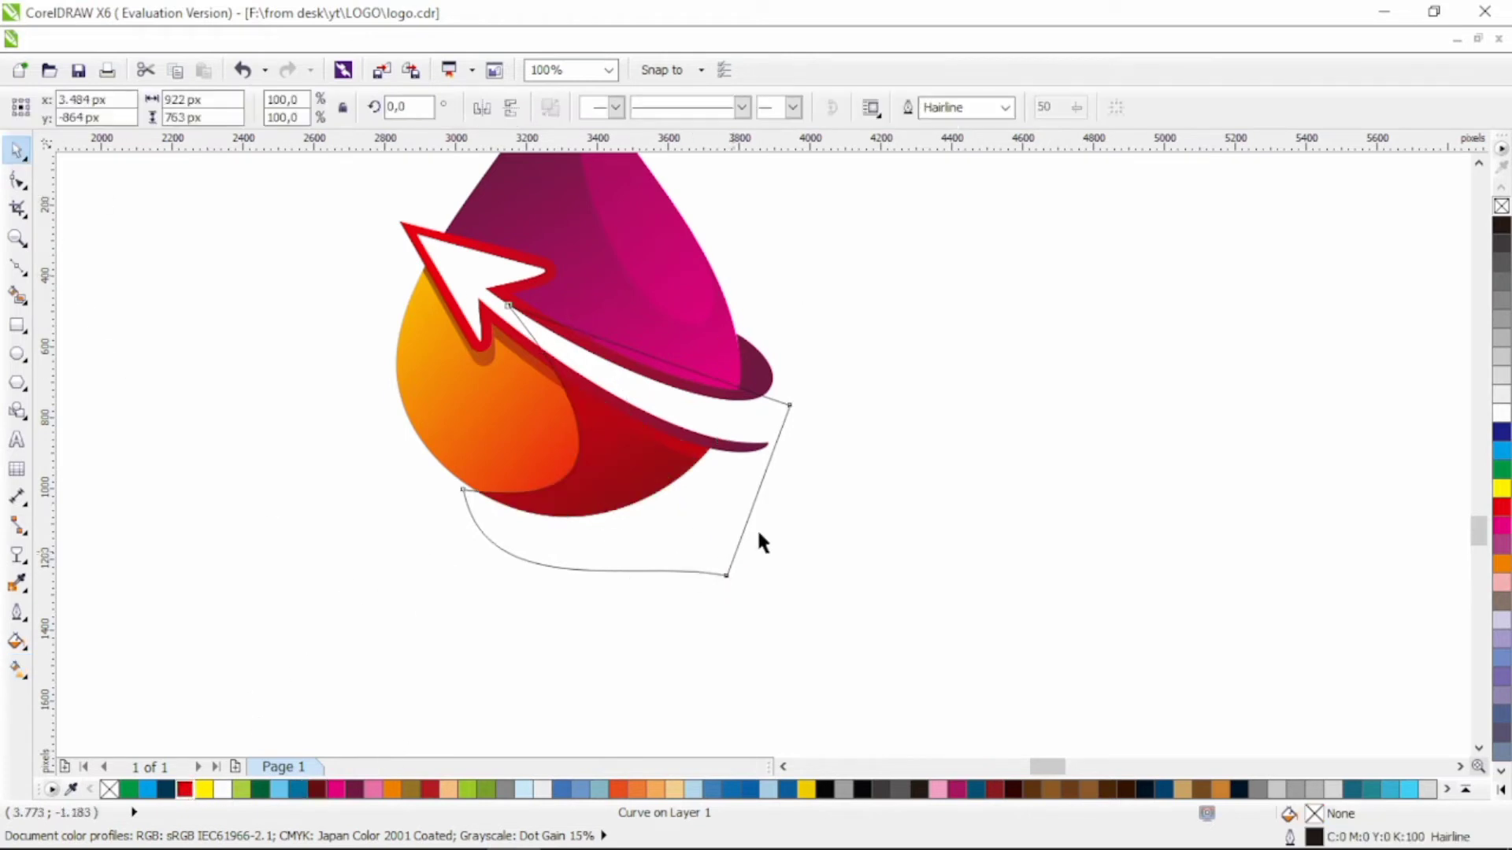
{"action": "key", "text": "Delete"}
Step: Apply a linear transparency to the red piece, fading out from its lower right toward the arrow at its upper left
{"action": "left_click", "coordinate": [627, 471]}
{"action": "left_click", "coordinate": [17, 554]}
{"action": "left_click_drag", "start_coordinate": [760, 606], "coordinate": [524, 315]}
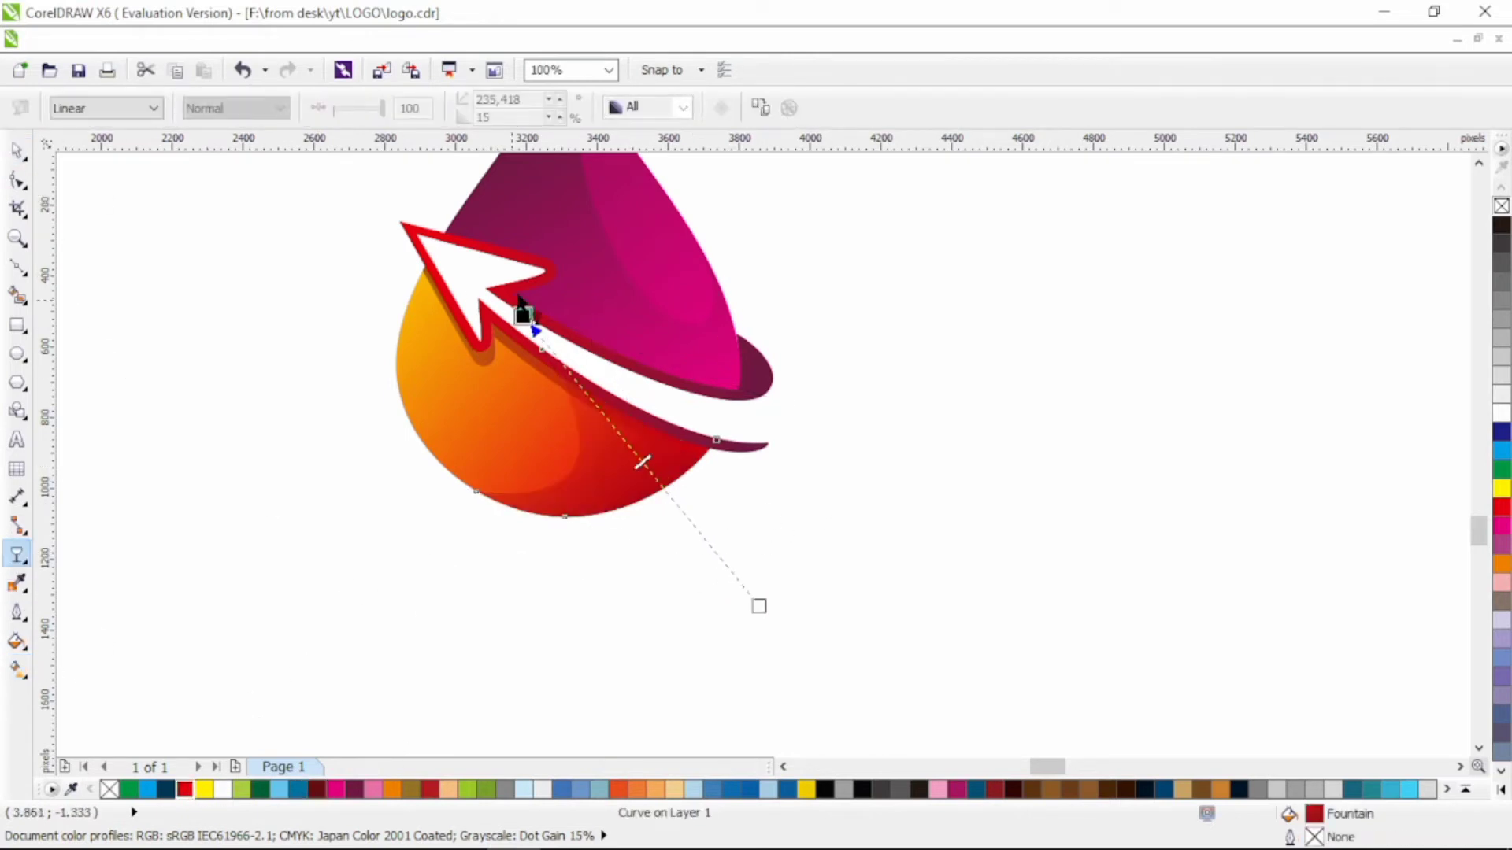
{"action": "left_click", "coordinate": [17, 151]}
{"action": "left_click", "coordinate": [191, 270]}
Step: Add an intermediate colour stop to the linear gradient of the arrow's contour, about a third of the way along
{"action": "scroll", "coordinate": [444, 525], "scroll_direction": "up", "scroll_amount": 1}
{"action": "scroll", "coordinate": [447, 535], "scroll_direction": "up", "scroll_amount": 2}
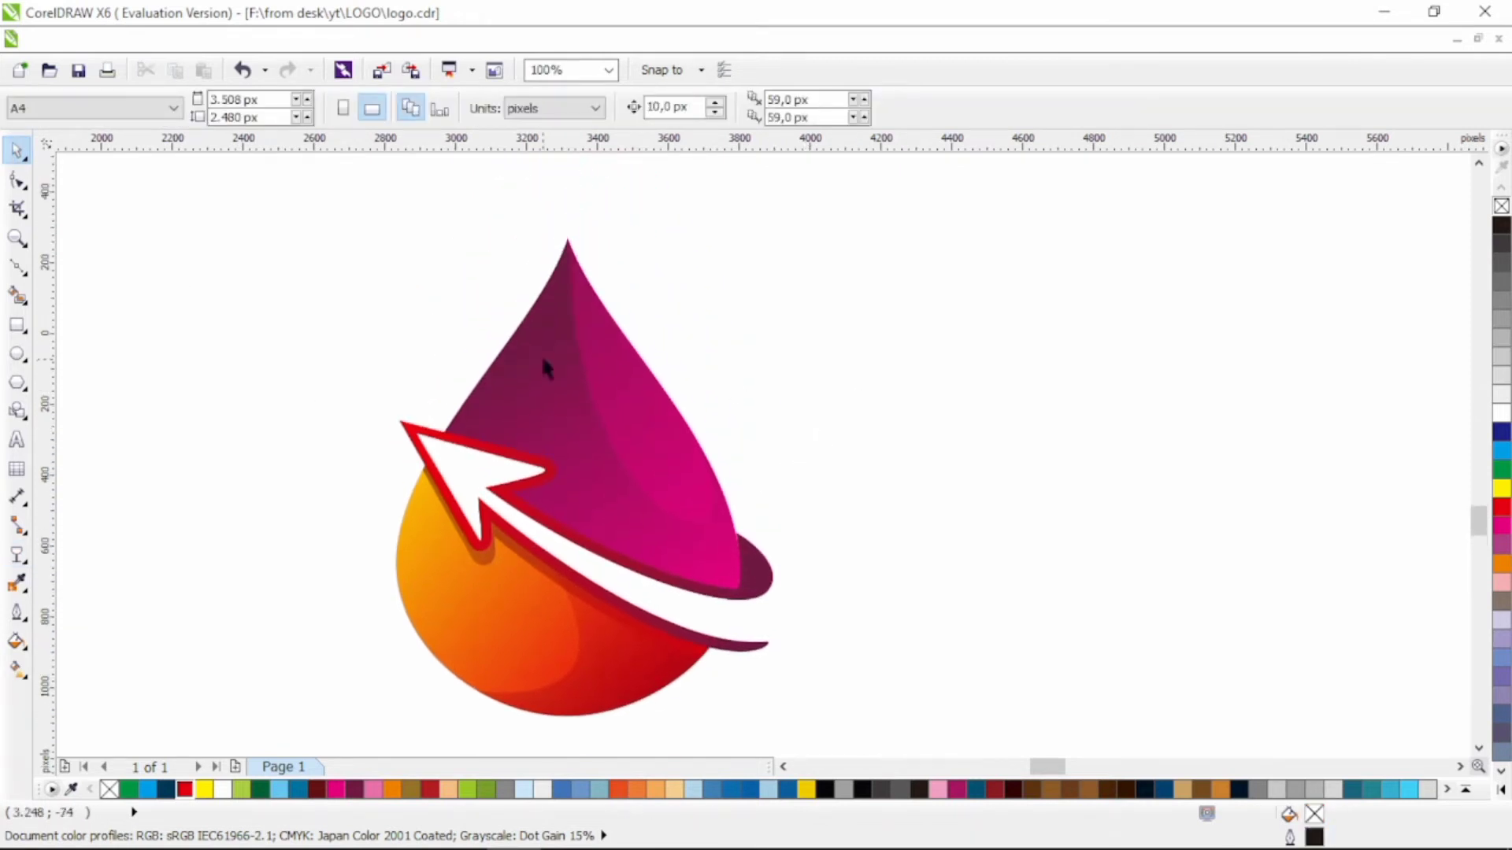
{"action": "left_click", "coordinate": [17, 181]}
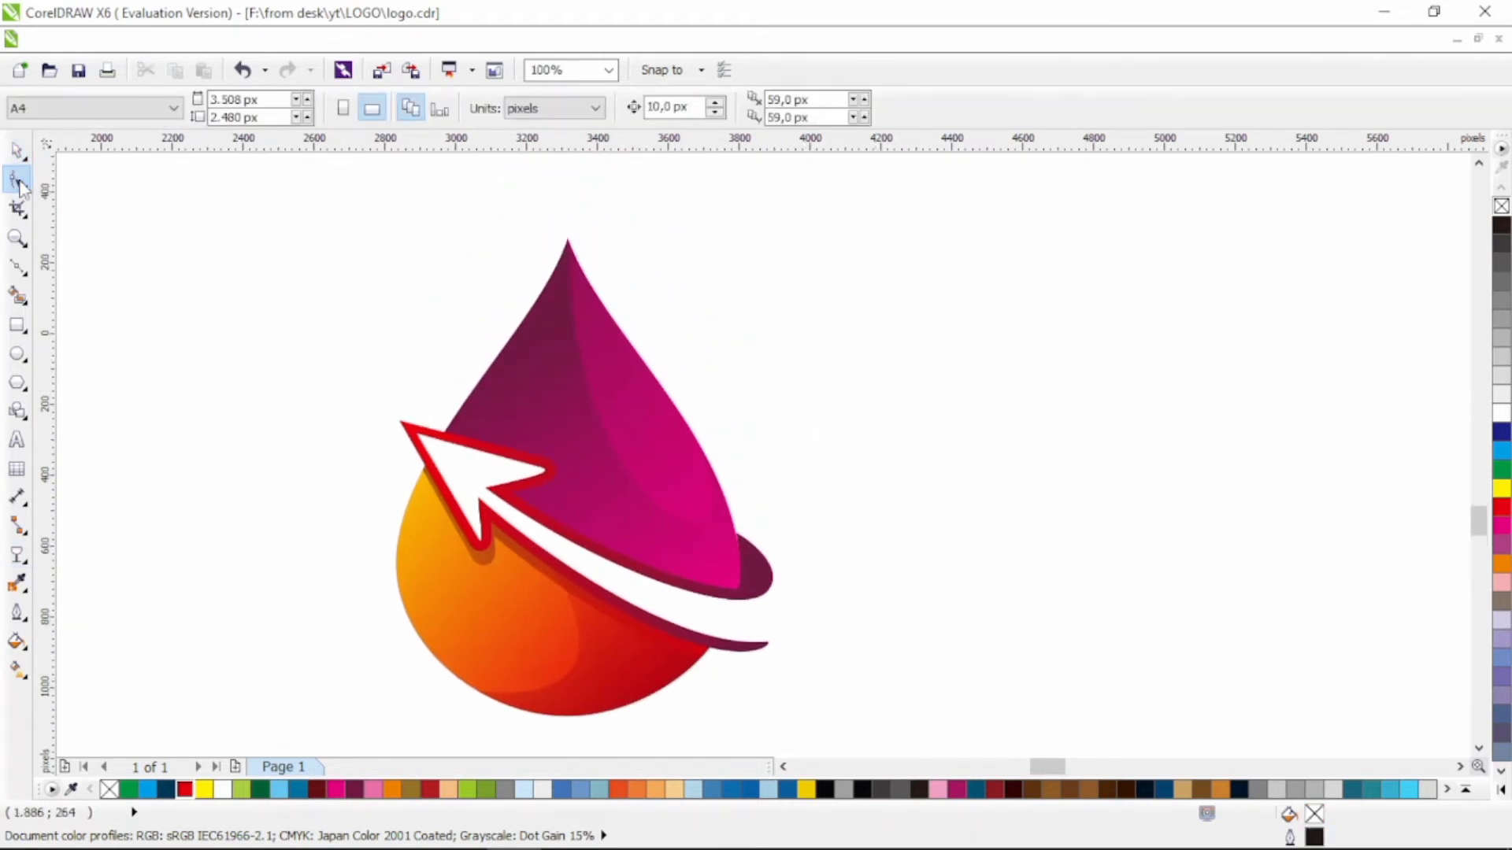
{"action": "left_click", "coordinate": [17, 150]}
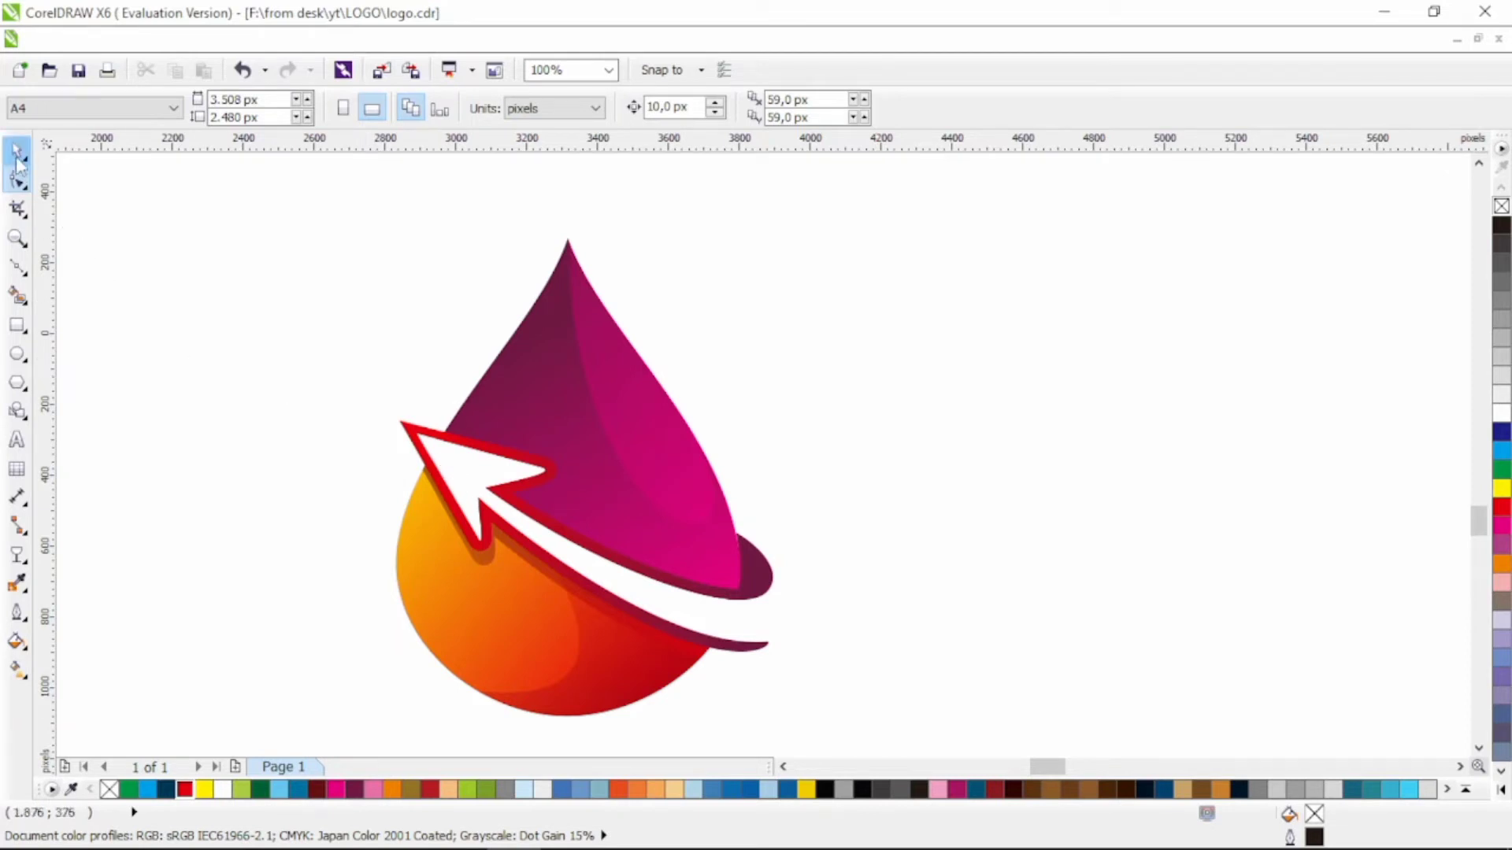
{"action": "left_click", "coordinate": [403, 431]}
{"action": "left_click", "coordinate": [17, 669]}
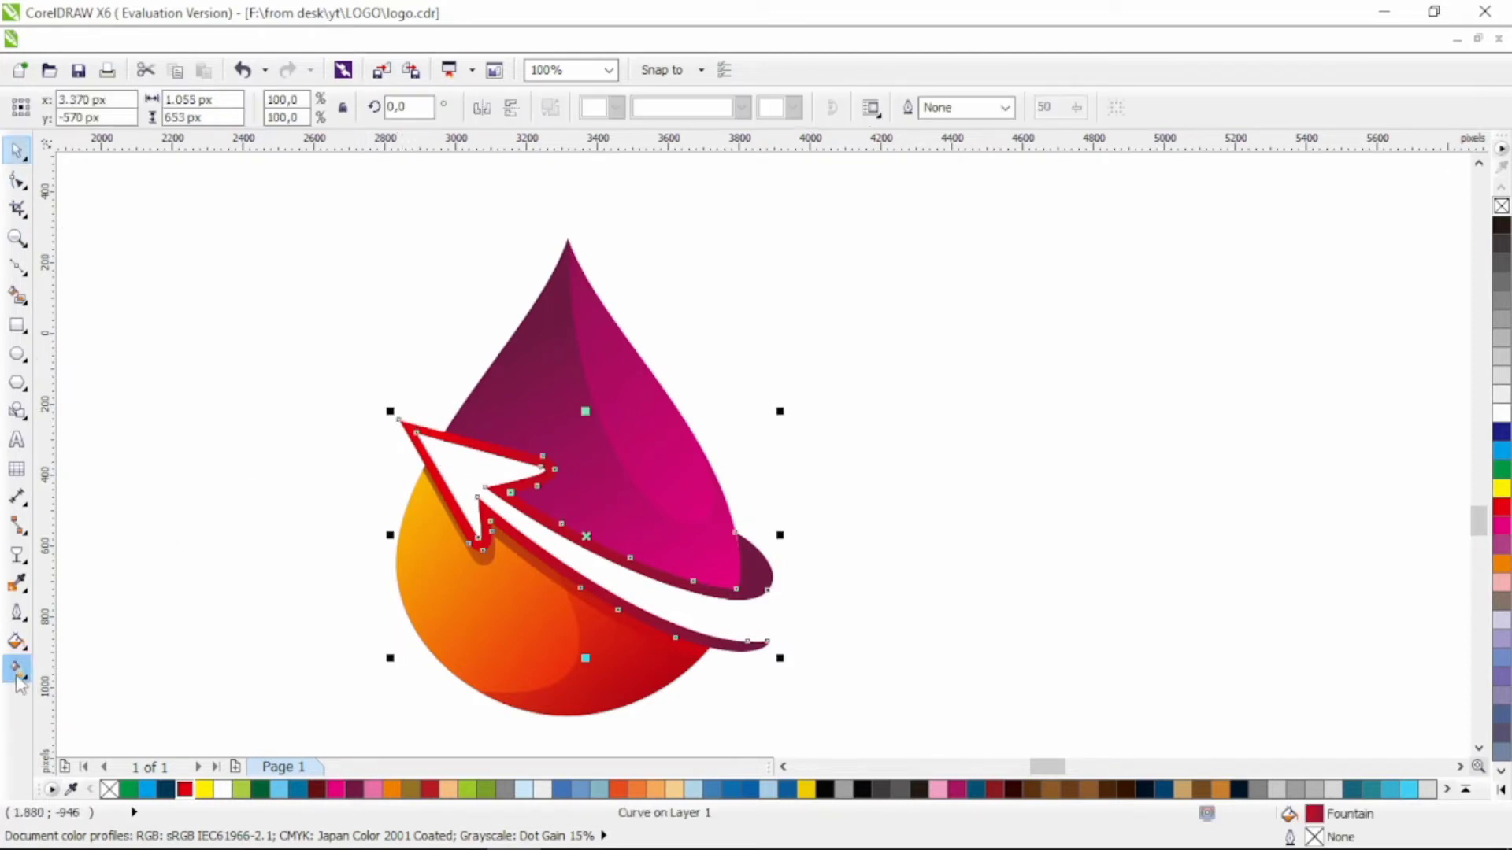
{"action": "left_click", "coordinate": [582, 531]}
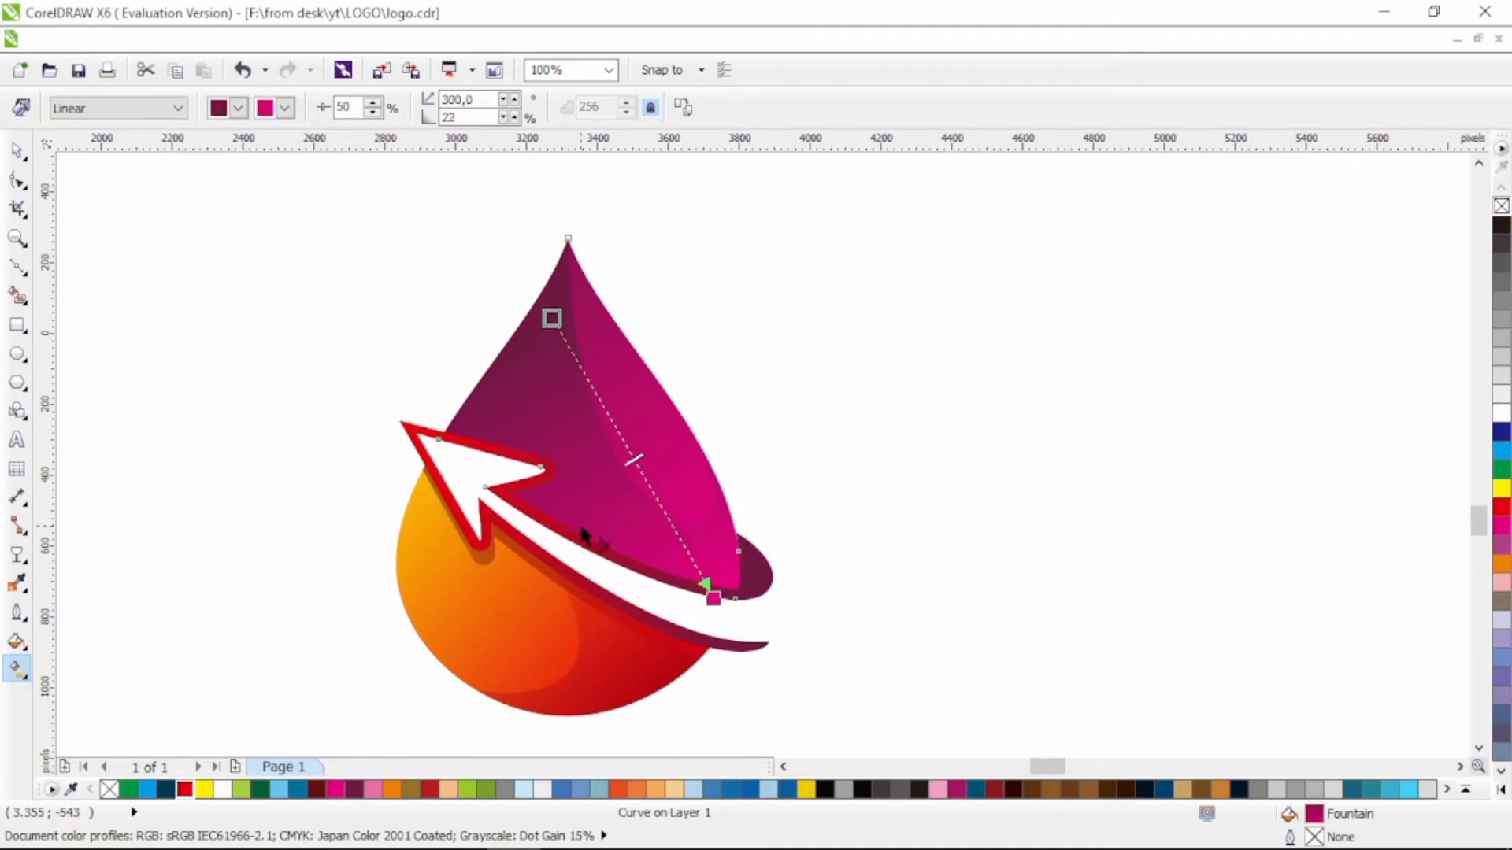
{"action": "left_click", "coordinate": [548, 523]}
{"action": "double_click", "coordinate": [547, 523]}
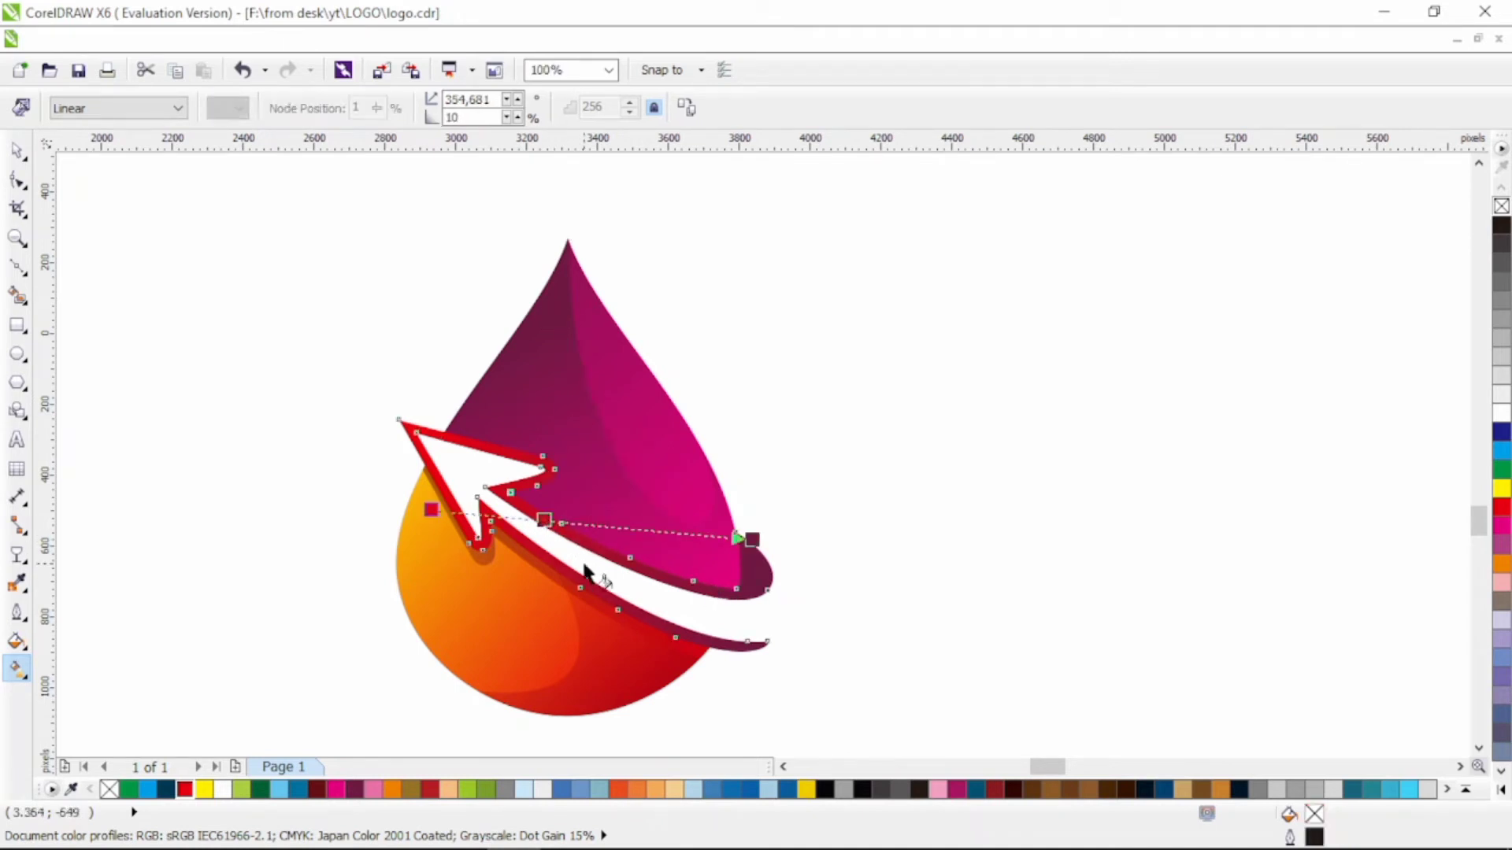
Step: Set the contour gradient's start to yellow, extended beyond the arrow tip's upper left, and its intermediate stop to red
{"action": "left_click", "coordinate": [429, 510]}
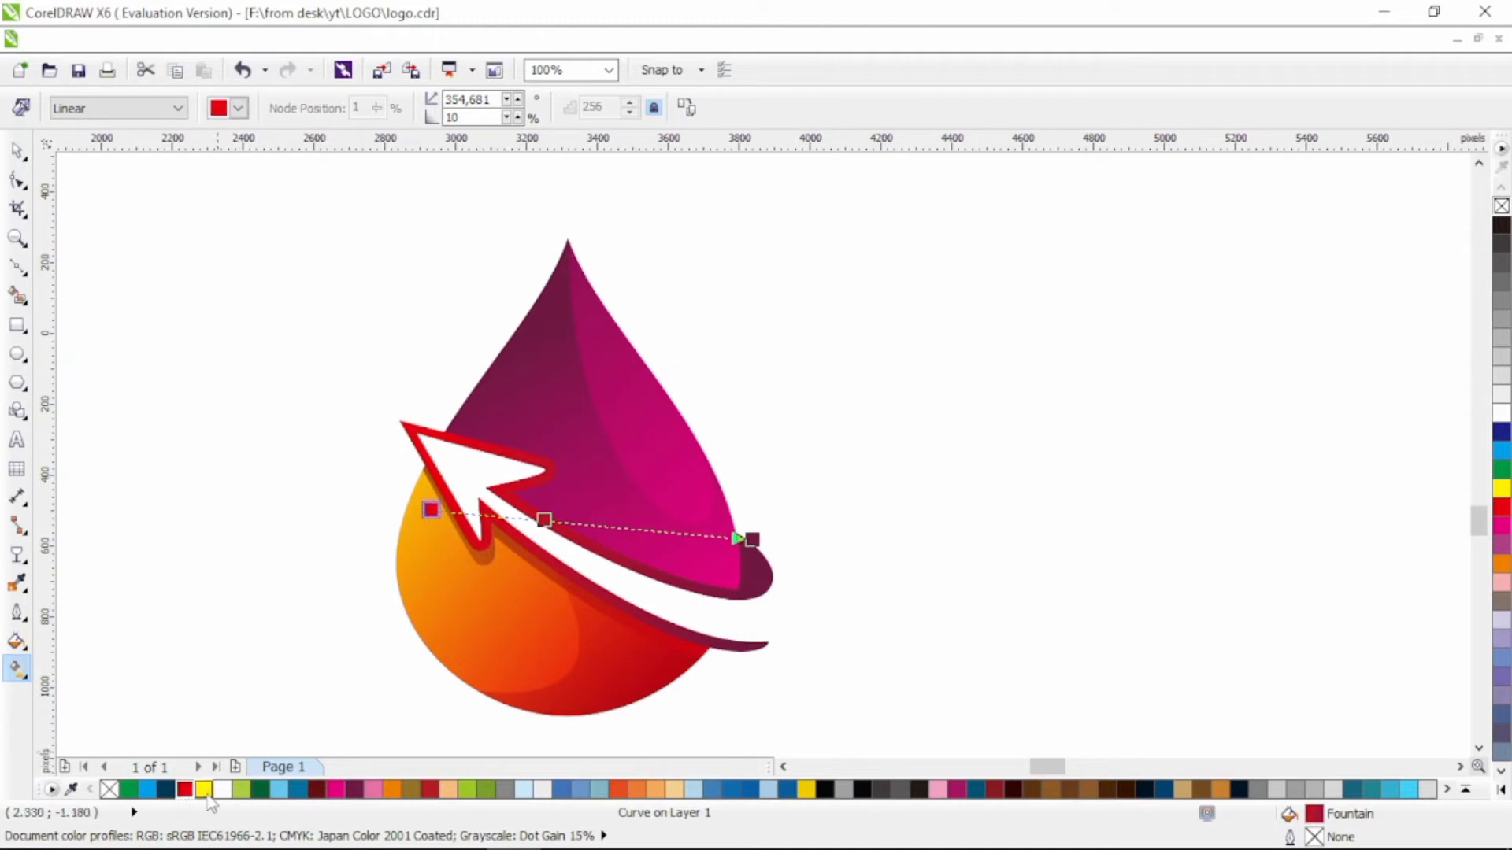
{"action": "left_click", "coordinate": [204, 788]}
{"action": "left_click_drag", "start_coordinate": [429, 510], "coordinate": [351, 429]}
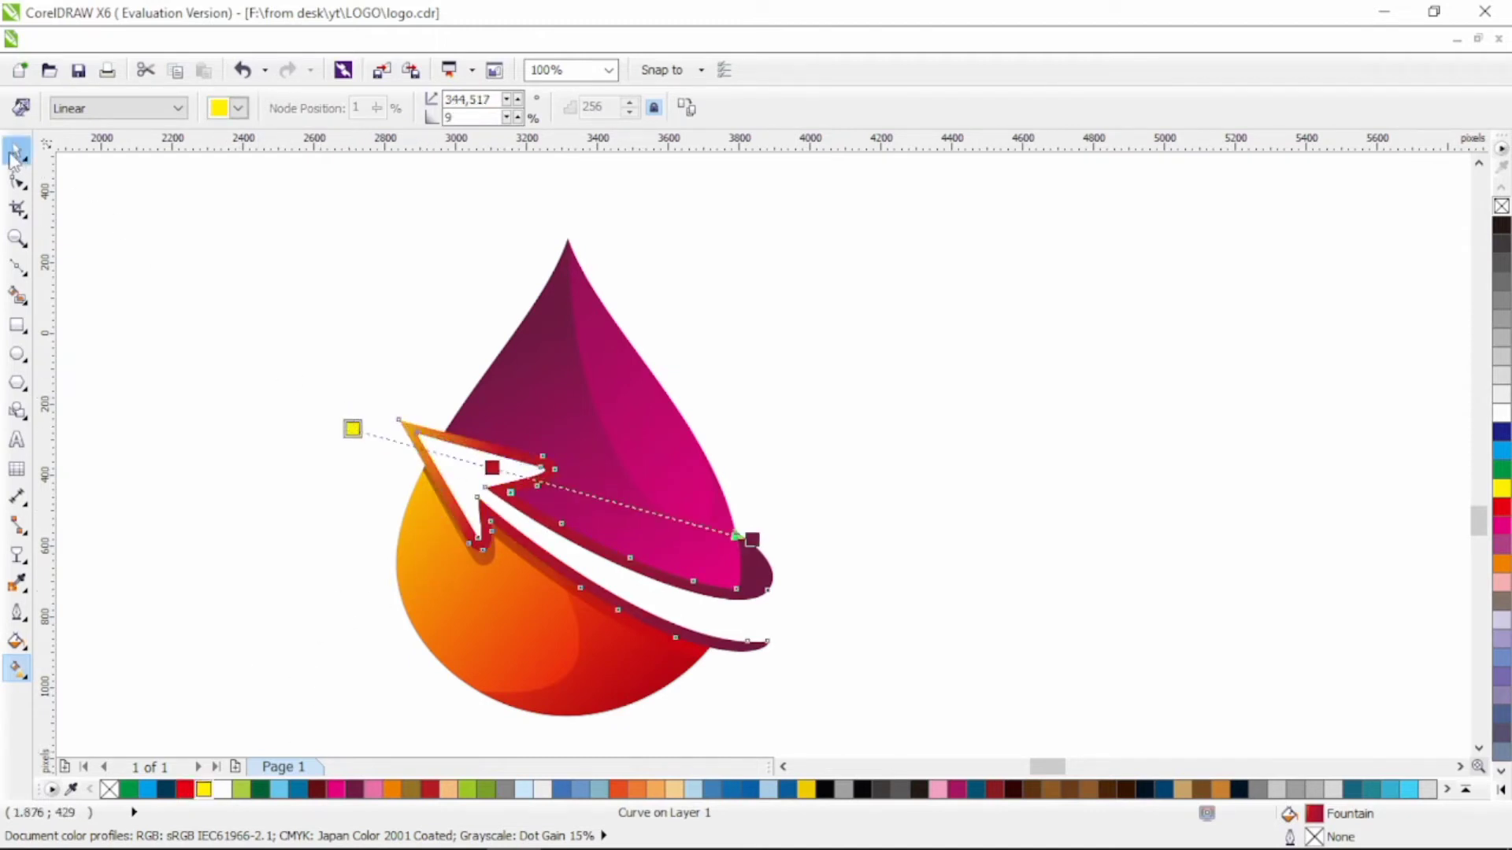
{"action": "left_click", "coordinate": [492, 467]}
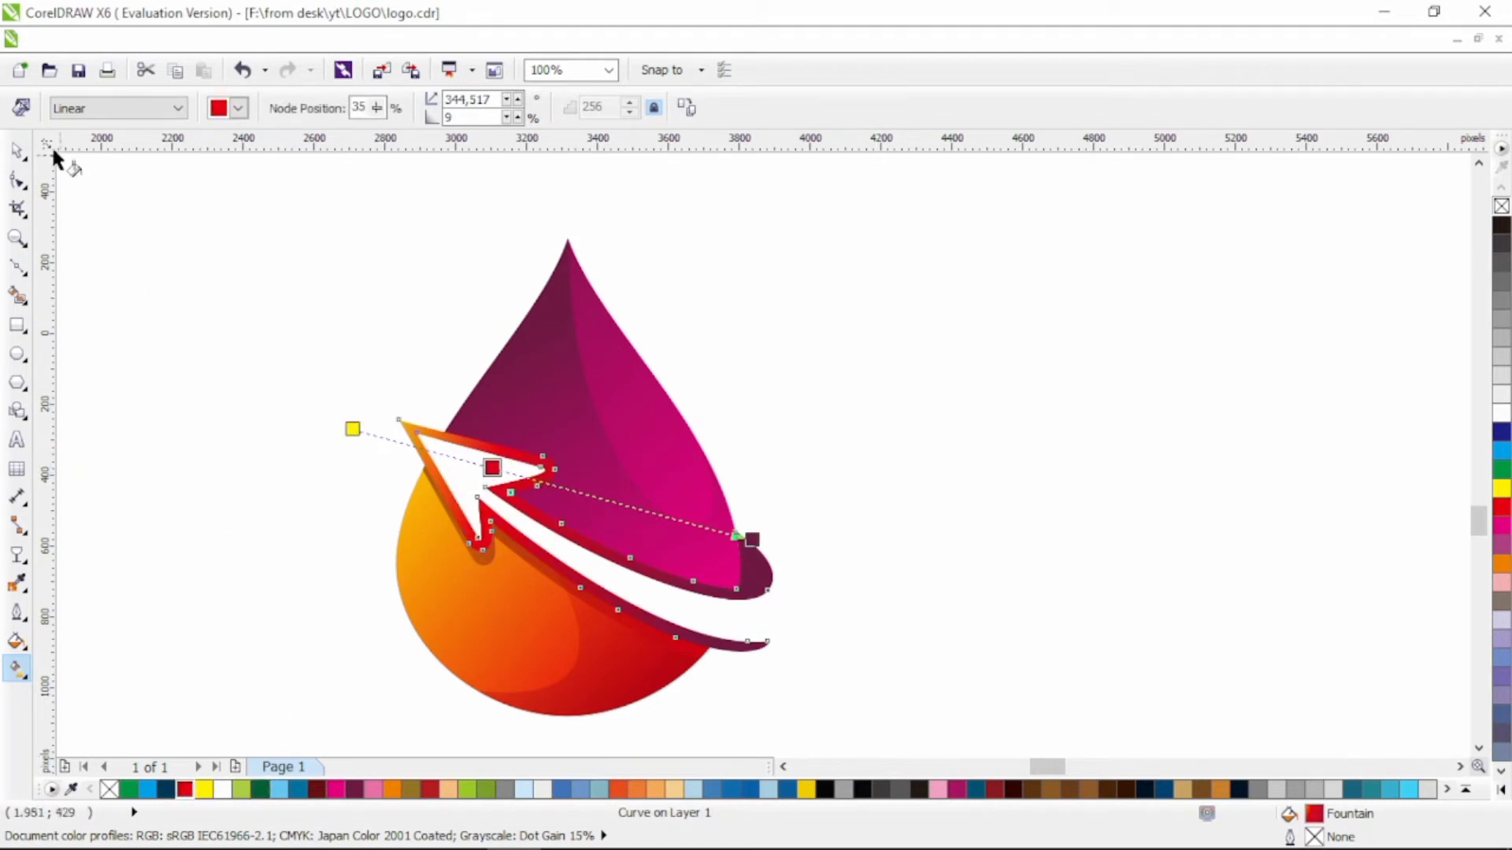
{"action": "left_click", "coordinate": [17, 149]}
{"action": "left_click", "coordinate": [945, 454]}
Step: Draw a narrow closed three-node shape along the swoosh's lower edge and bow its long edges downward to follow the swoosh
{"action": "scroll", "coordinate": [840, 490], "scroll_direction": "left", "scroll_amount": 2}
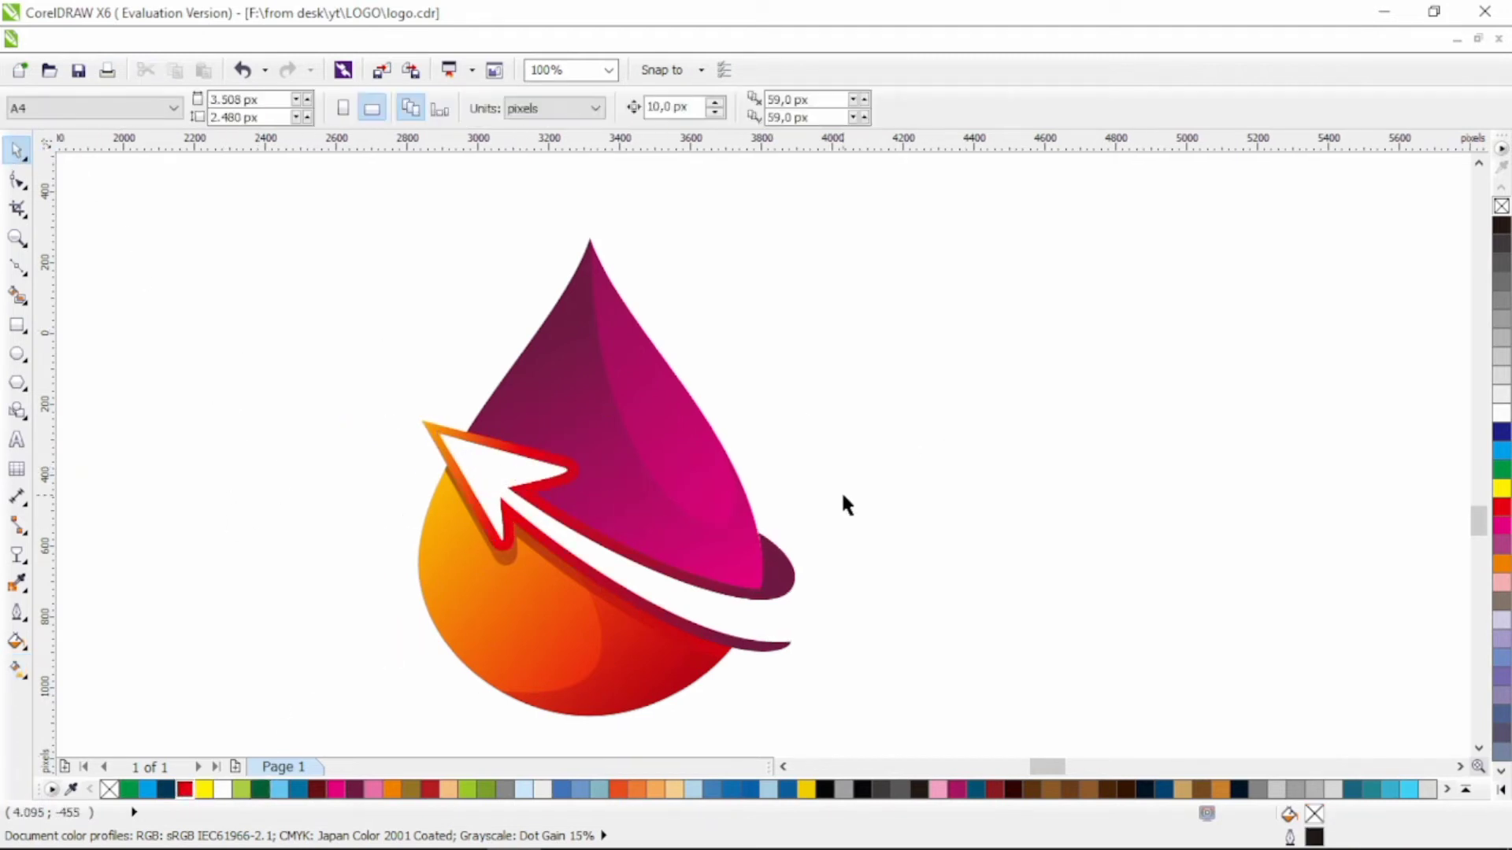
{"action": "scroll", "coordinate": [872, 578], "scroll_direction": "down", "scroll_amount": 2}
{"action": "key", "text": "F10"}
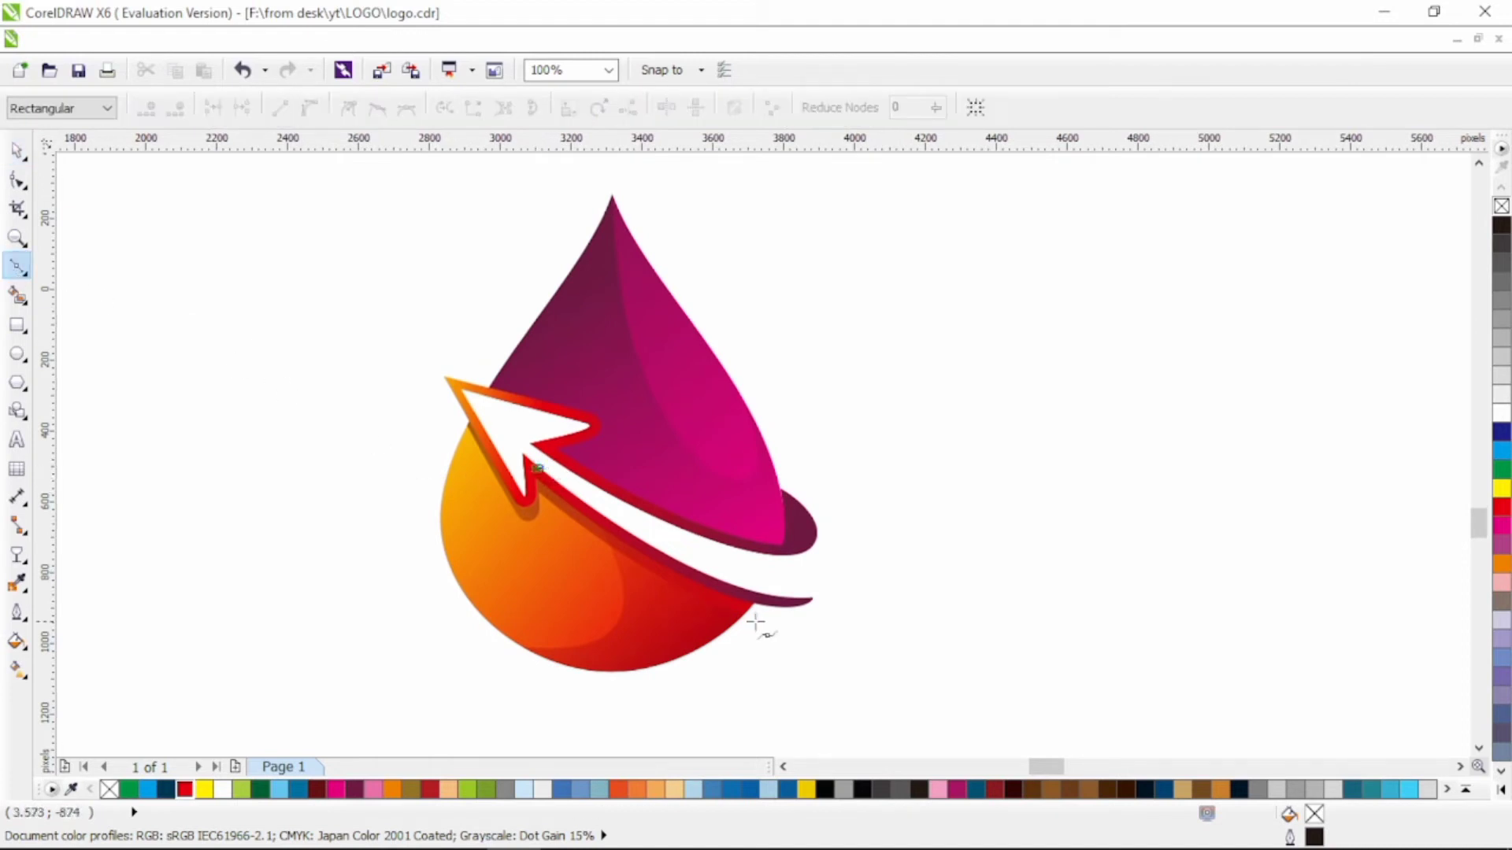
{"action": "left_click", "coordinate": [796, 620]}
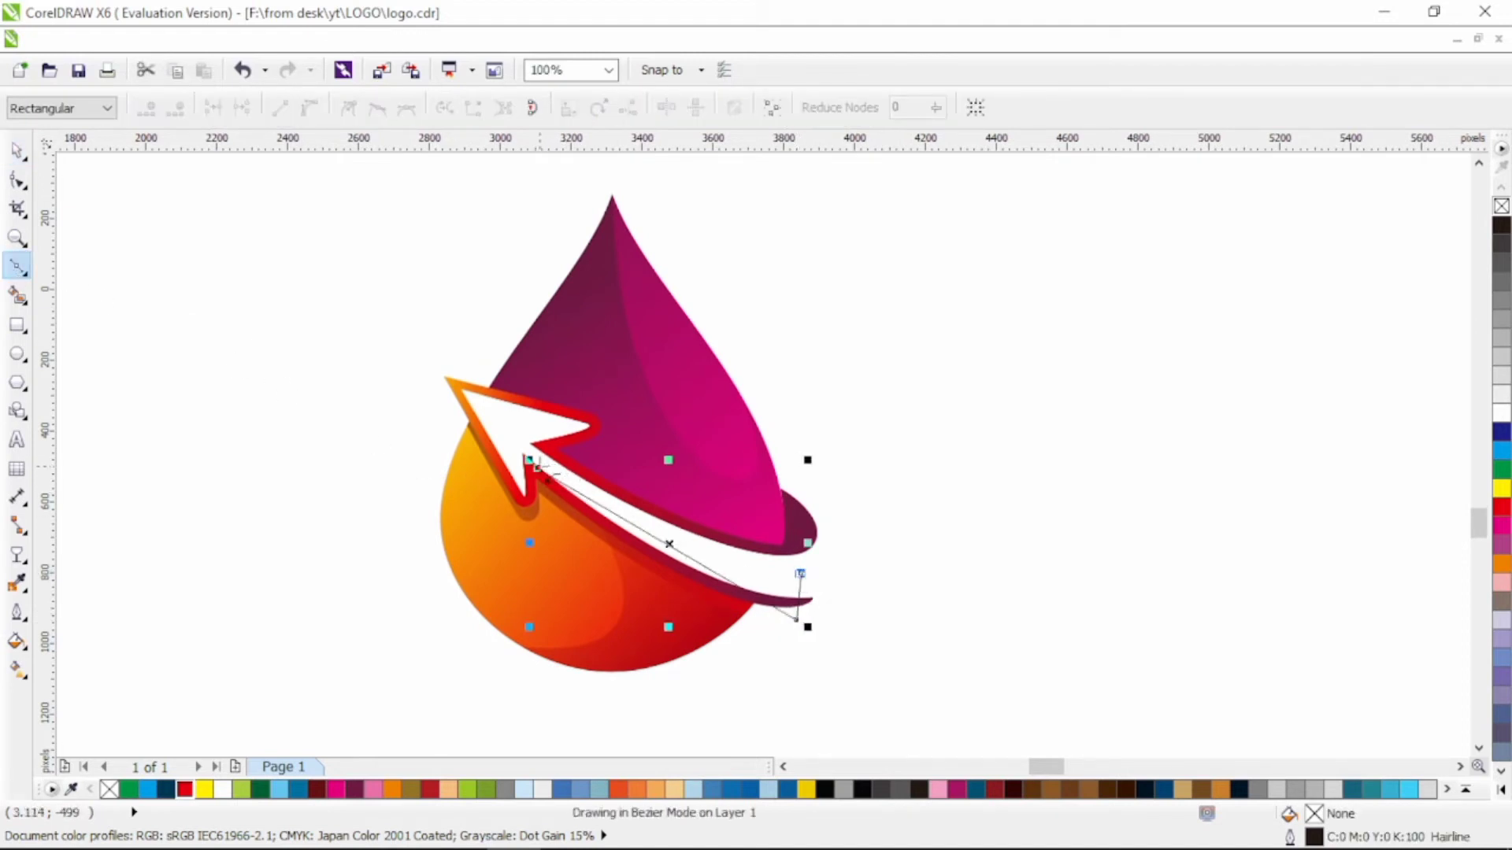
{"action": "key", "text": "F10"}
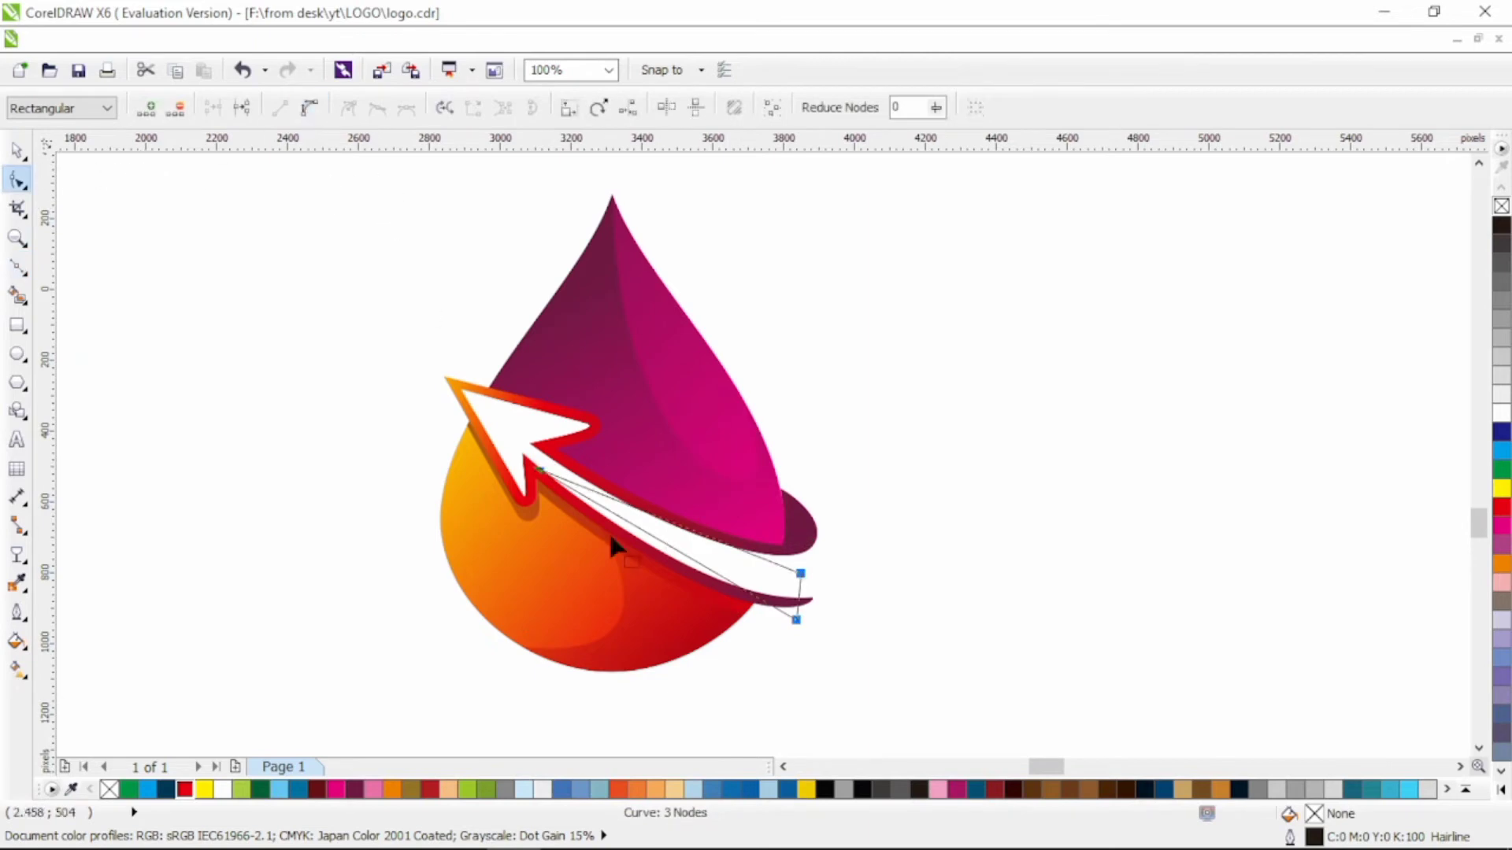
{"action": "mouse_move", "coordinate": [655, 539]}
{"action": "left_mouse_down"}
{"action": "mouse_move", "coordinate": [651, 574]}
{"action": "mouse_move", "coordinate": [652, 557]}
{"action": "left_mouse_up"}
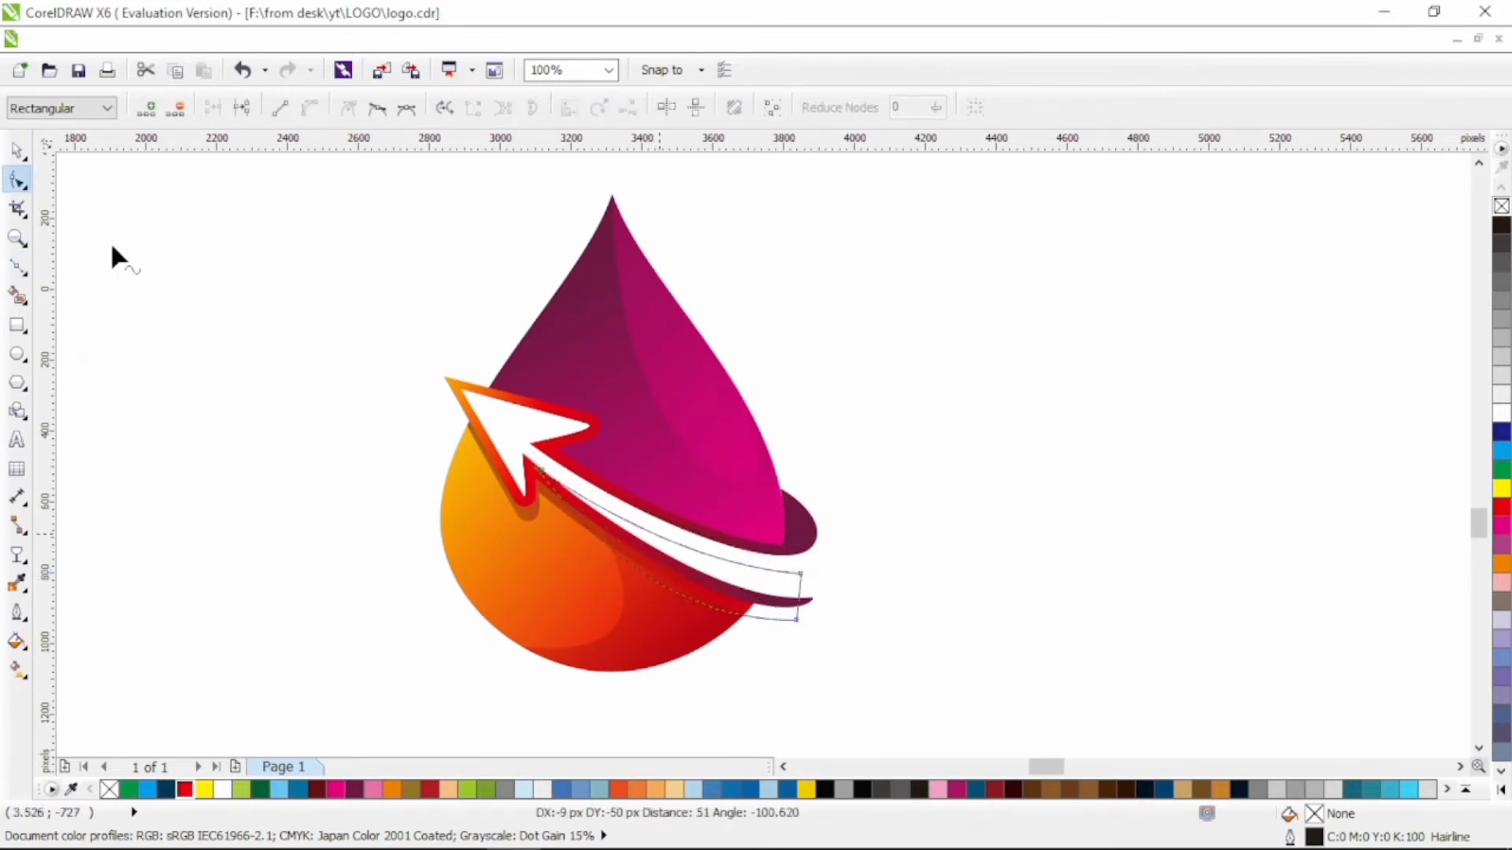
{"action": "key", "text": "space"}
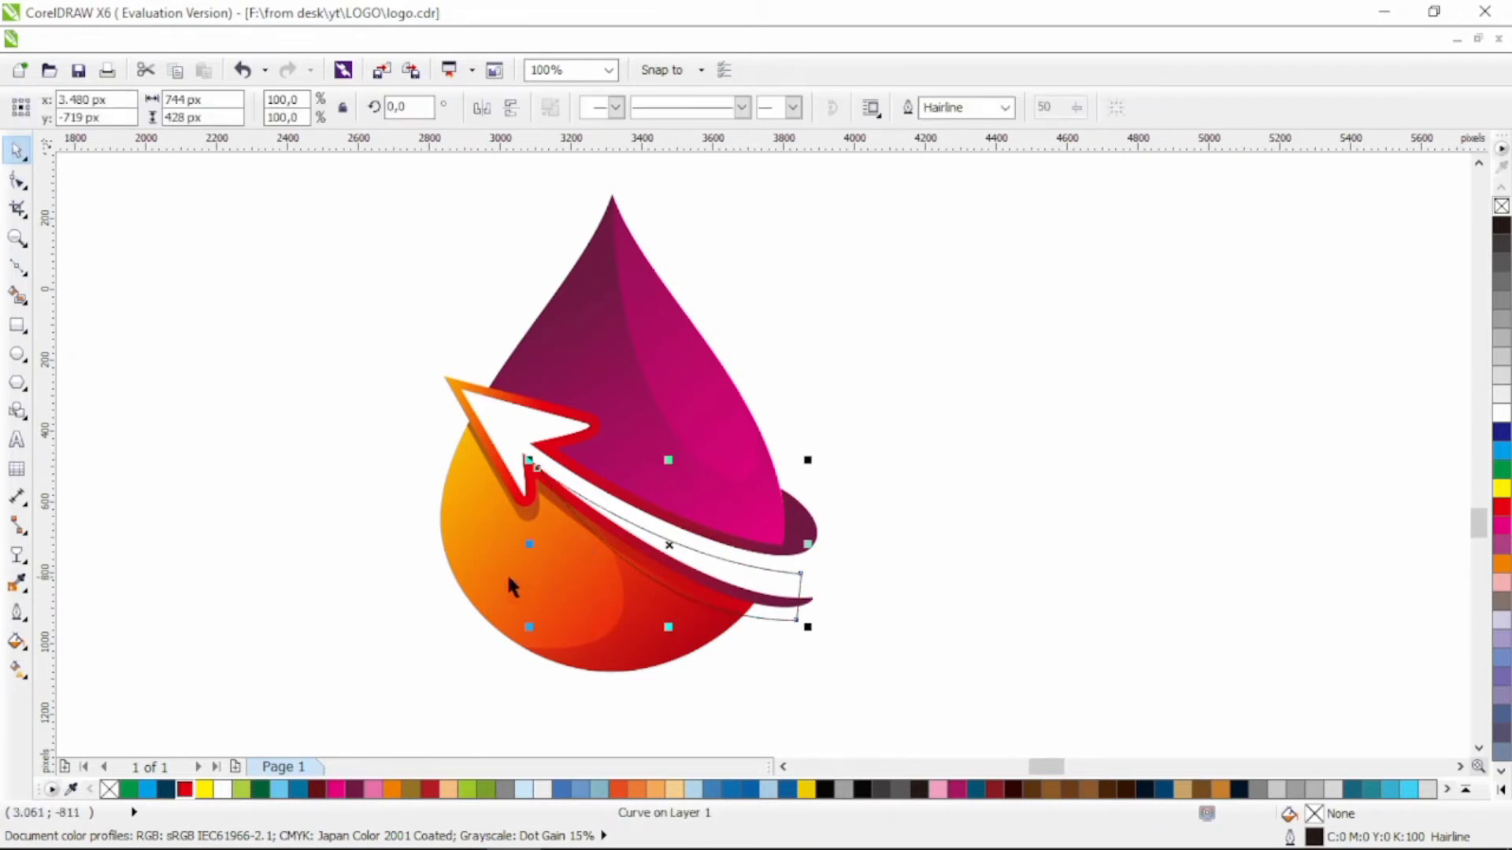
Step: Trim the teardrop's lower part, its red overlay and the arrow's shadow with the narrow curved shape, and delete that shape
{"action": "left_click", "coordinate": [508, 577], "text": "shift"}
{"action": "left_click", "coordinate": [702, 108]}
{"action": "left_click", "coordinate": [788, 616]}
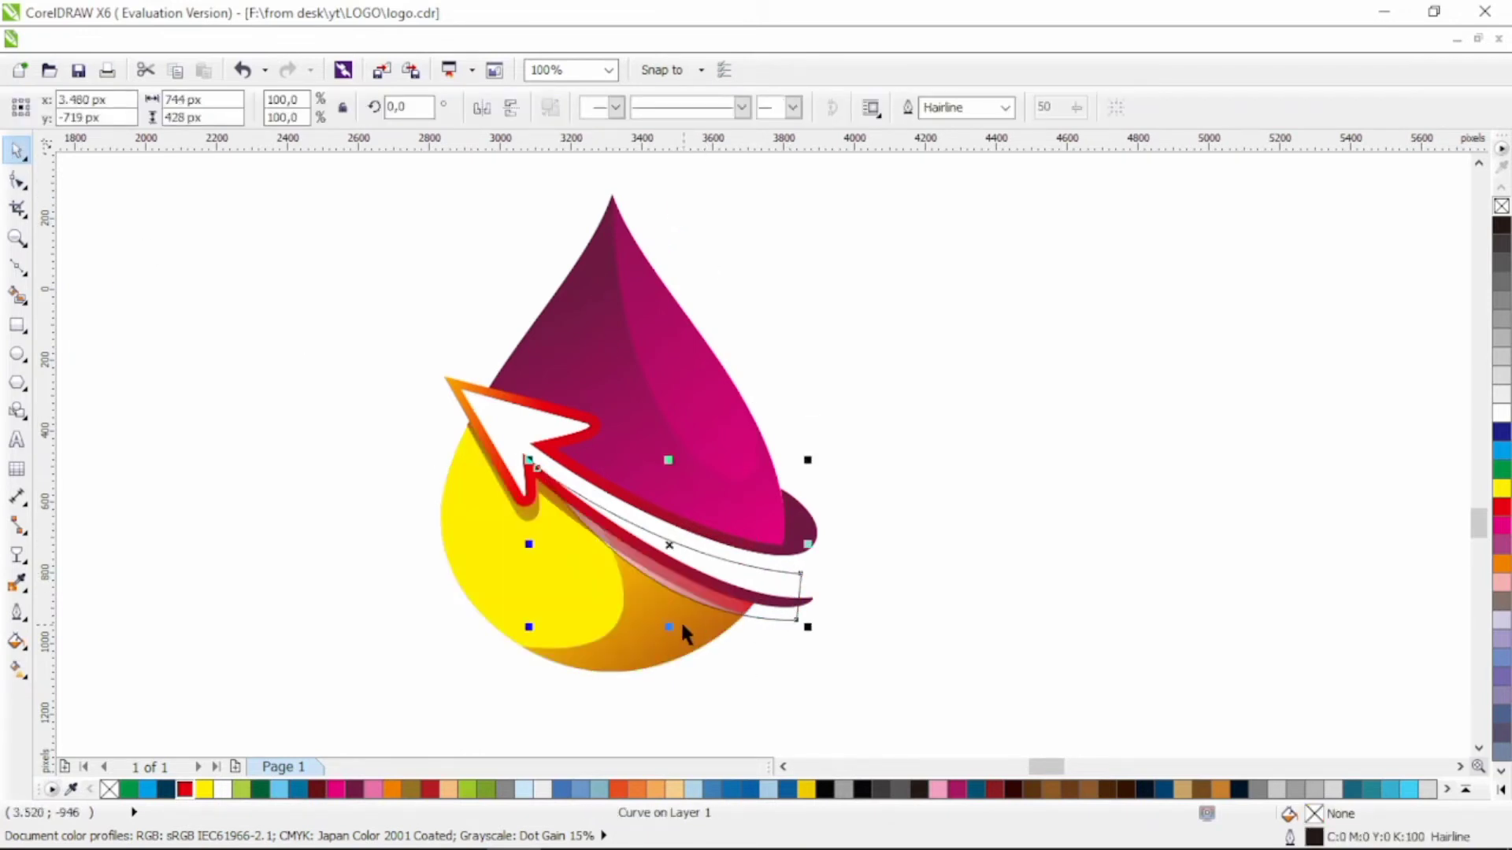
{"action": "left_click", "coordinate": [682, 626], "text": "shift"}
{"action": "left_click", "coordinate": [707, 109]}
{"action": "left_click", "coordinate": [786, 619]}
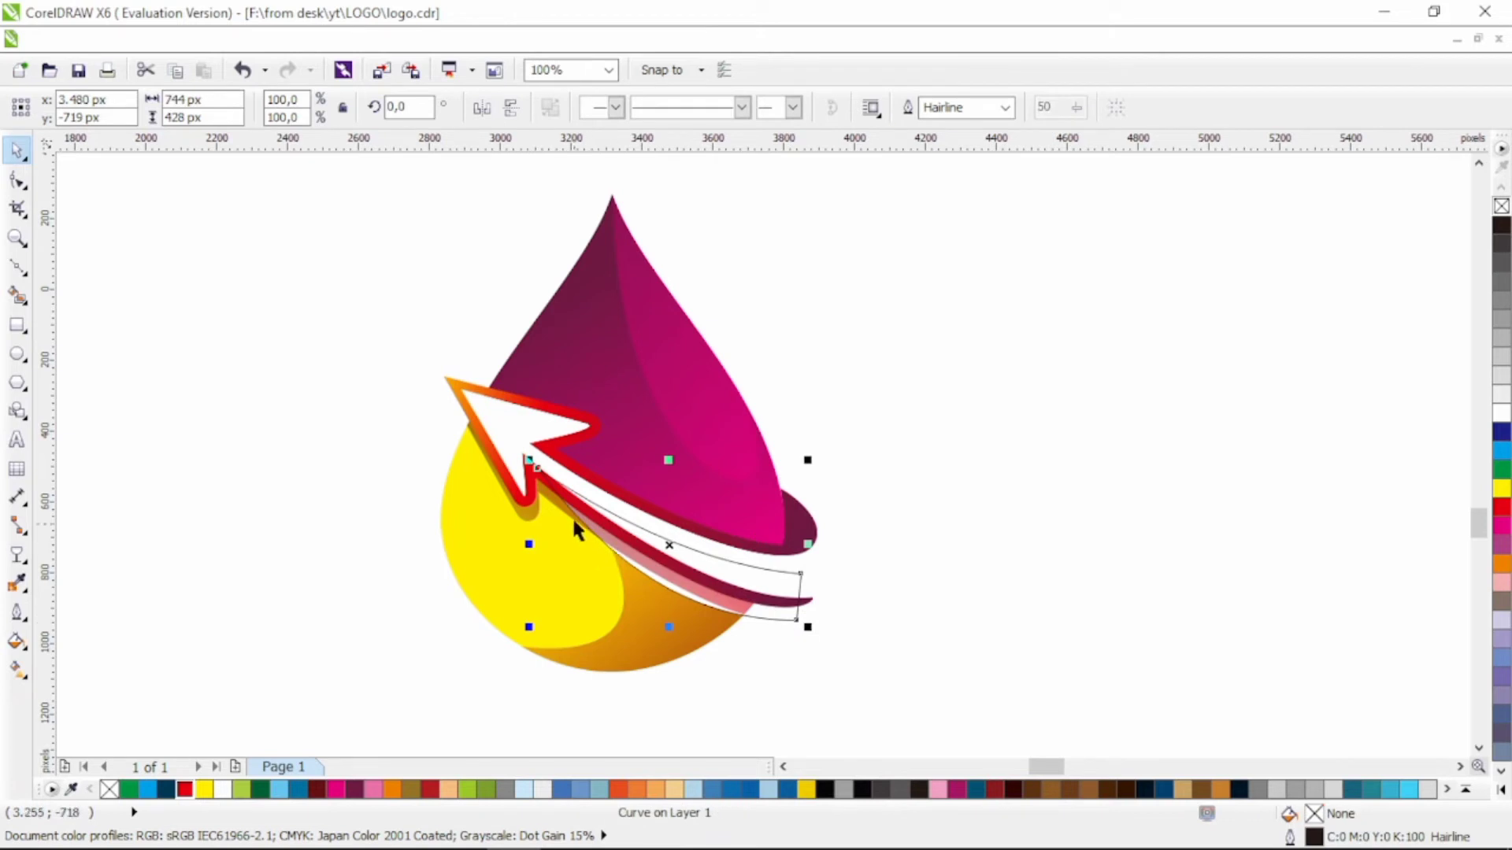
{"action": "left_click", "coordinate": [554, 498], "text": "shift"}
{"action": "left_click", "coordinate": [710, 109]}
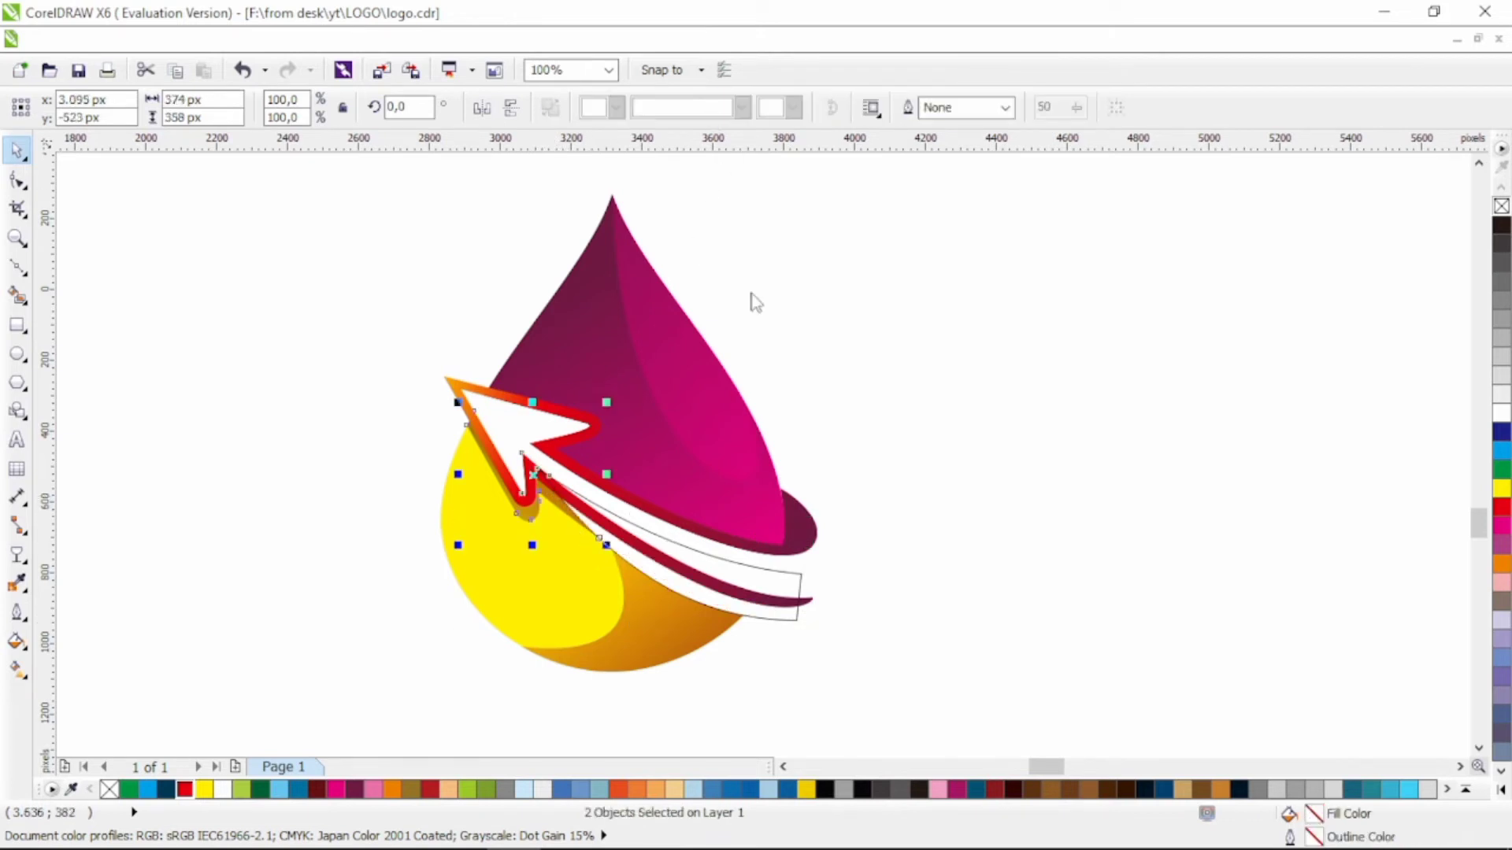
{"action": "left_click", "coordinate": [796, 616]}
{"action": "key", "text": "Delete"}
Step: Redirect the lower part's linear gradient from red at the upper left to yellow at the lower right and shift its midpoint toward the yellow end
{"action": "left_click", "coordinate": [587, 609]}
{"action": "left_click", "coordinate": [17, 668]}
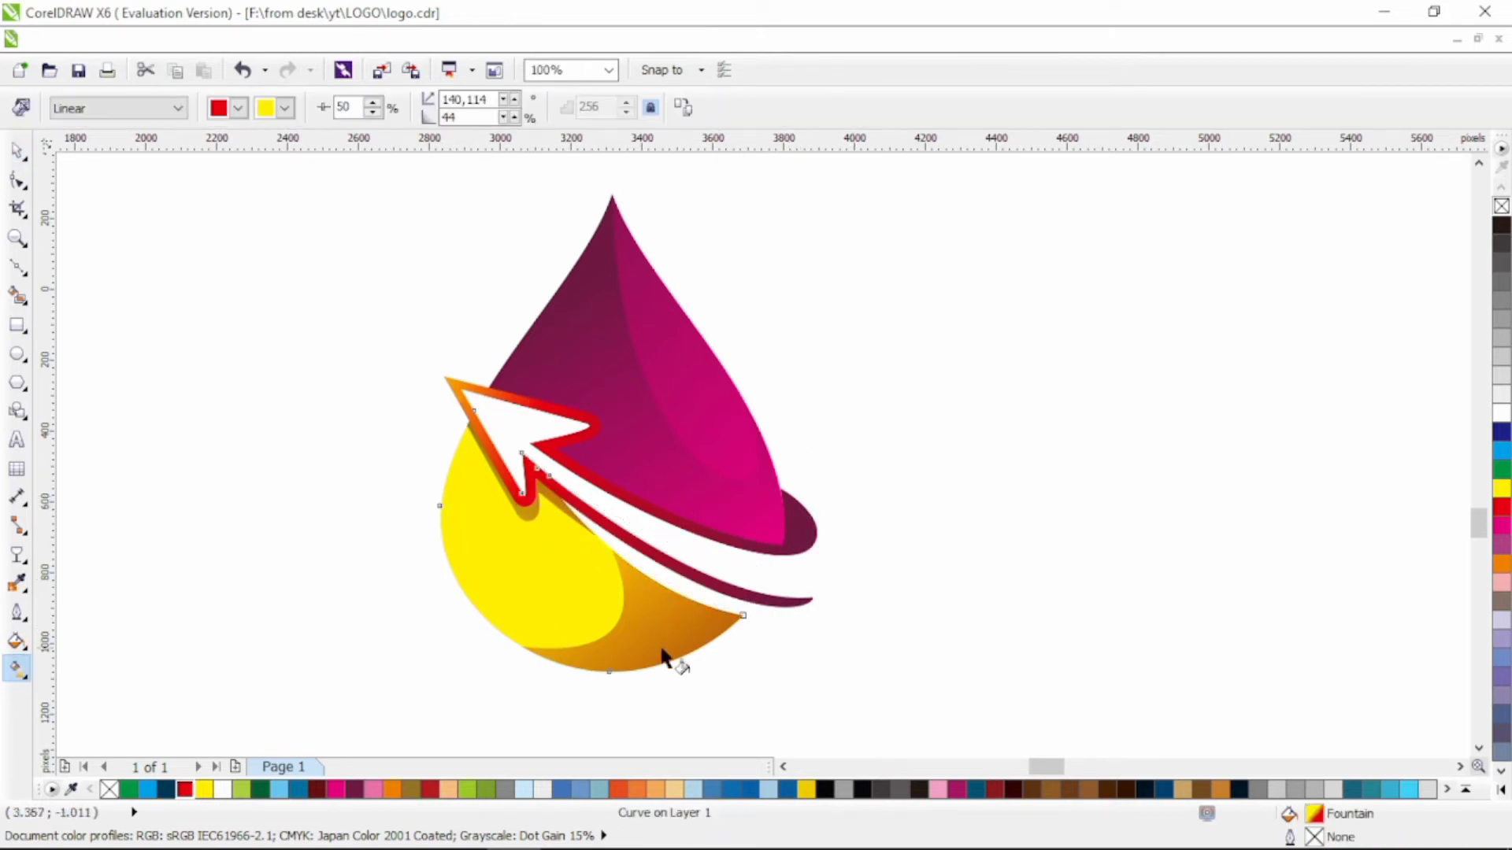
{"action": "scroll", "coordinate": [673, 637], "scroll_direction": "down", "scroll_amount": 1}
{"action": "scroll", "coordinate": [673, 644], "scroll_direction": "down", "scroll_amount": 1}
{"action": "left_click_drag", "start_coordinate": [369, 315], "coordinate": [800, 644]}
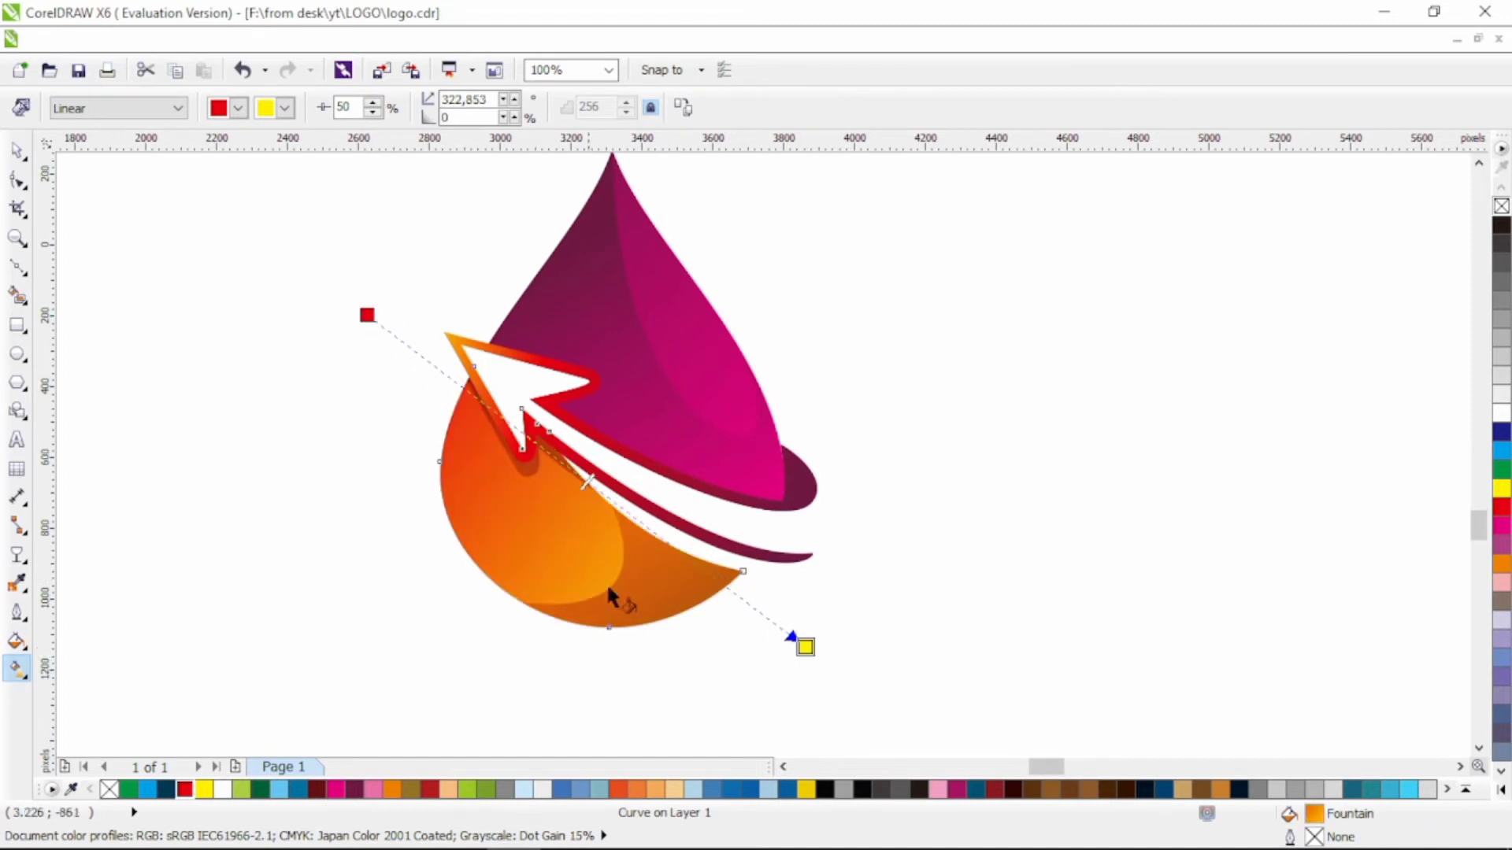
{"action": "left_click", "coordinate": [608, 551]}
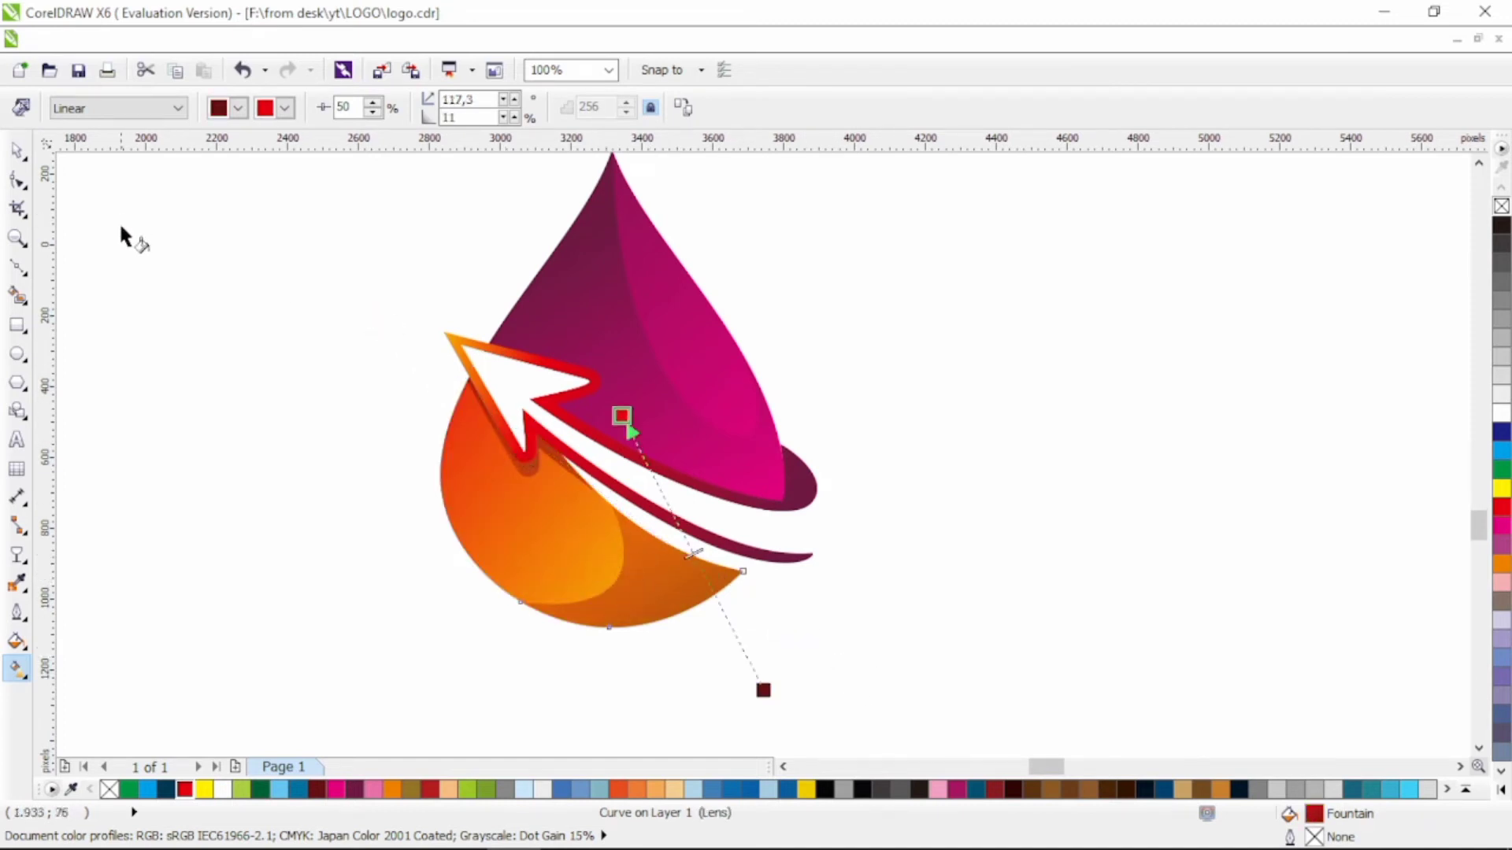
{"action": "left_click", "coordinate": [475, 500]}
{"action": "left_click_drag", "start_coordinate": [548, 448], "coordinate": [606, 506]}
Step: Move the dark red end of the overlay's linear gradient farther out beyond the teardrop's lower right
{"action": "left_click", "coordinate": [646, 574]}
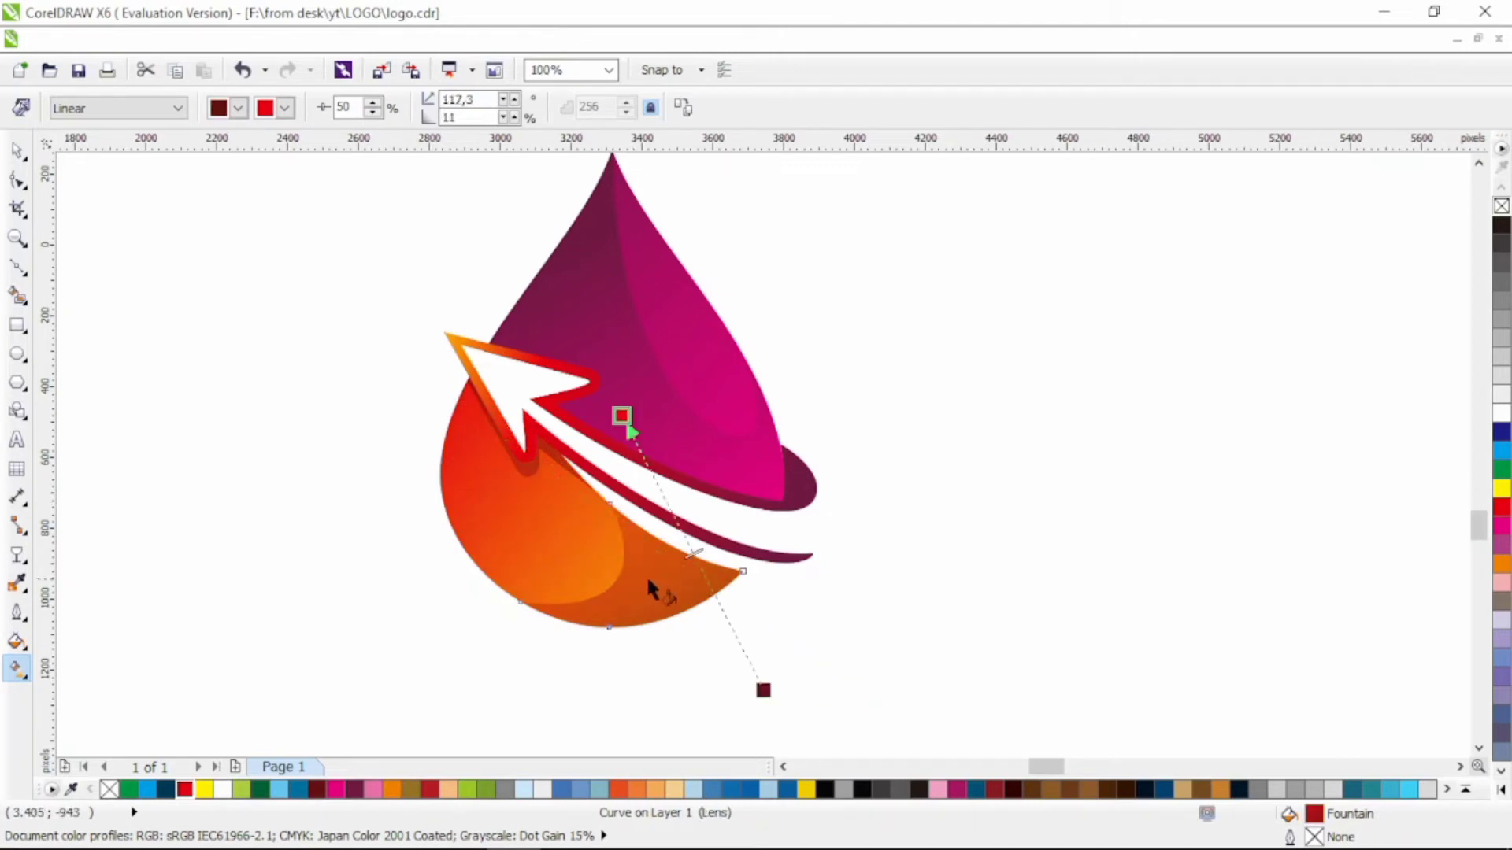
{"action": "left_click_drag", "start_coordinate": [763, 691], "coordinate": [860, 706]}
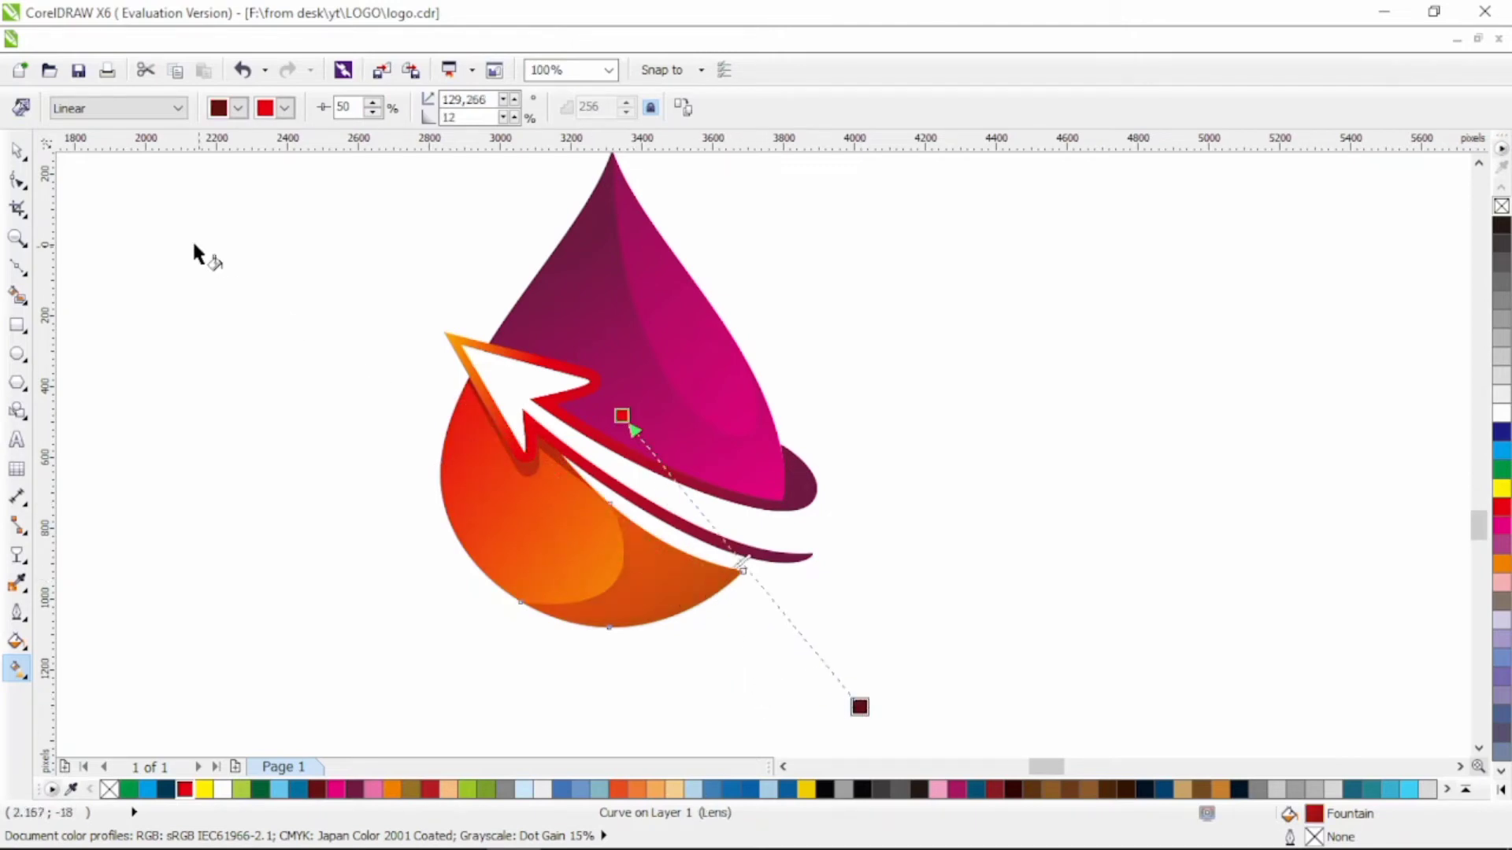
{"action": "left_click", "coordinate": [16, 150]}
{"action": "left_click", "coordinate": [260, 285]}
Step: Delete the surplus nodes along the lower edge and tail end of the arrow's contour
{"action": "scroll", "coordinate": [706, 571], "scroll_direction": "up", "scroll_amount": 1}
{"action": "left_click", "coordinate": [687, 494]}
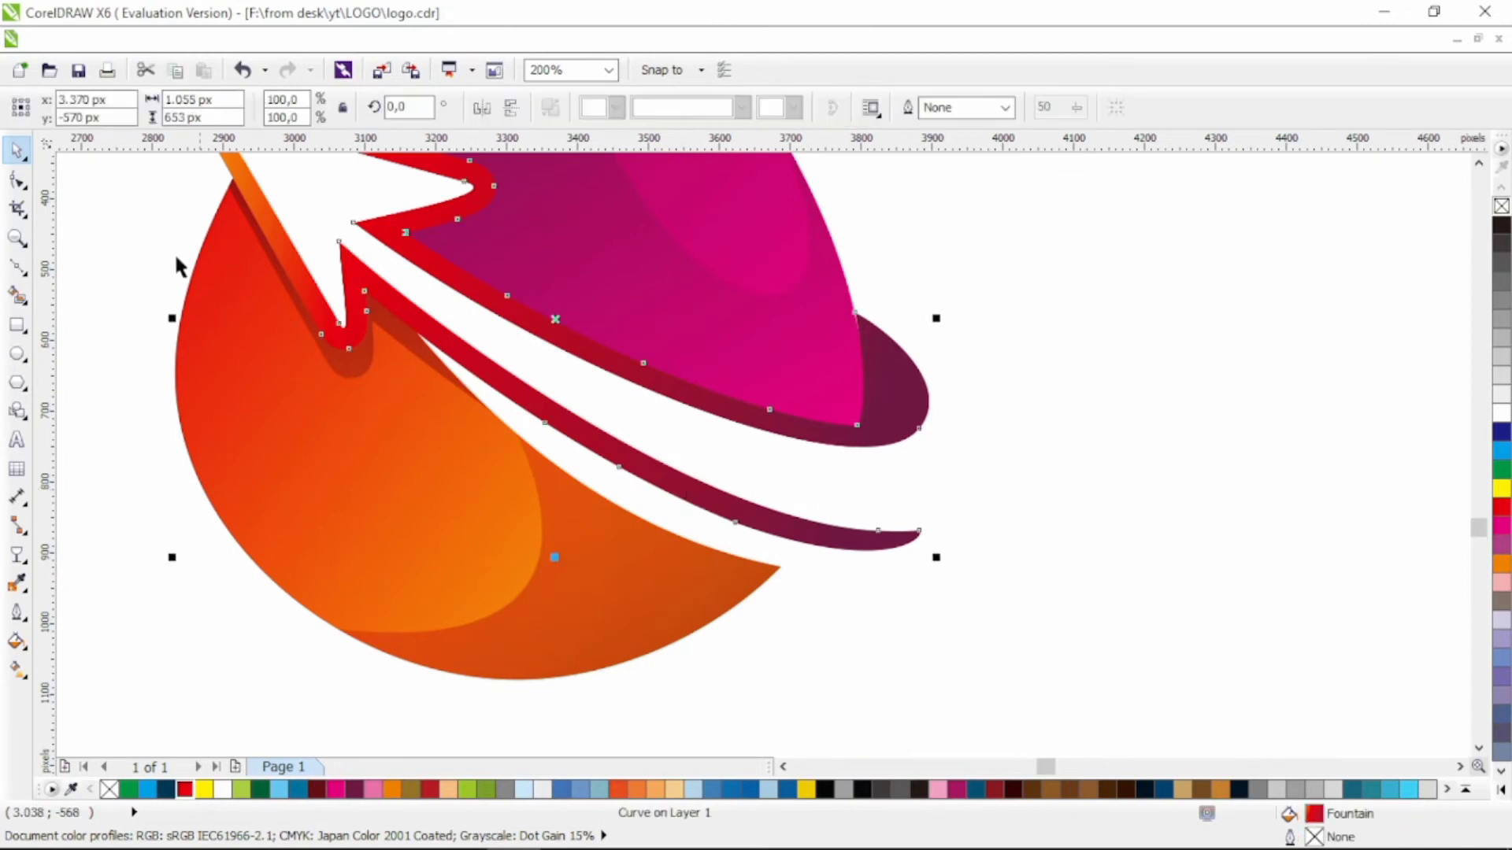
{"action": "key", "text": "F10"}
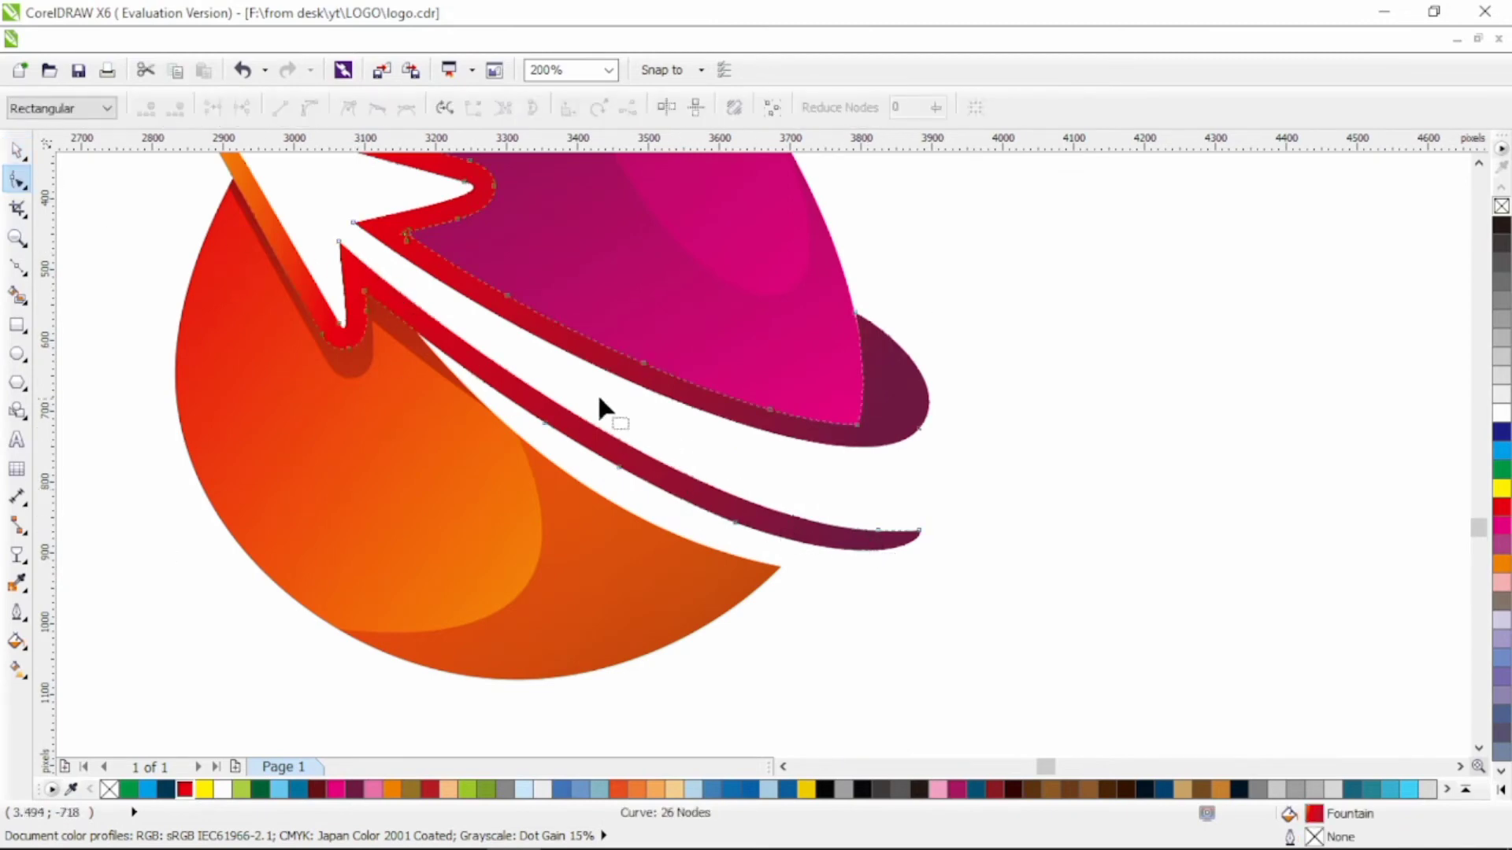
{"action": "left_click_drag", "start_coordinate": [522, 354], "coordinate": [639, 389]}
{"action": "key", "text": "Delete"}
{"action": "left_click", "coordinate": [735, 522]}
{"action": "key", "text": "Delete"}
{"action": "left_click", "coordinate": [877, 530]}
{"action": "key", "text": "Delete"}
{"action": "scroll", "coordinate": [899, 568], "scroll_direction": "down", "scroll_amount": 1}
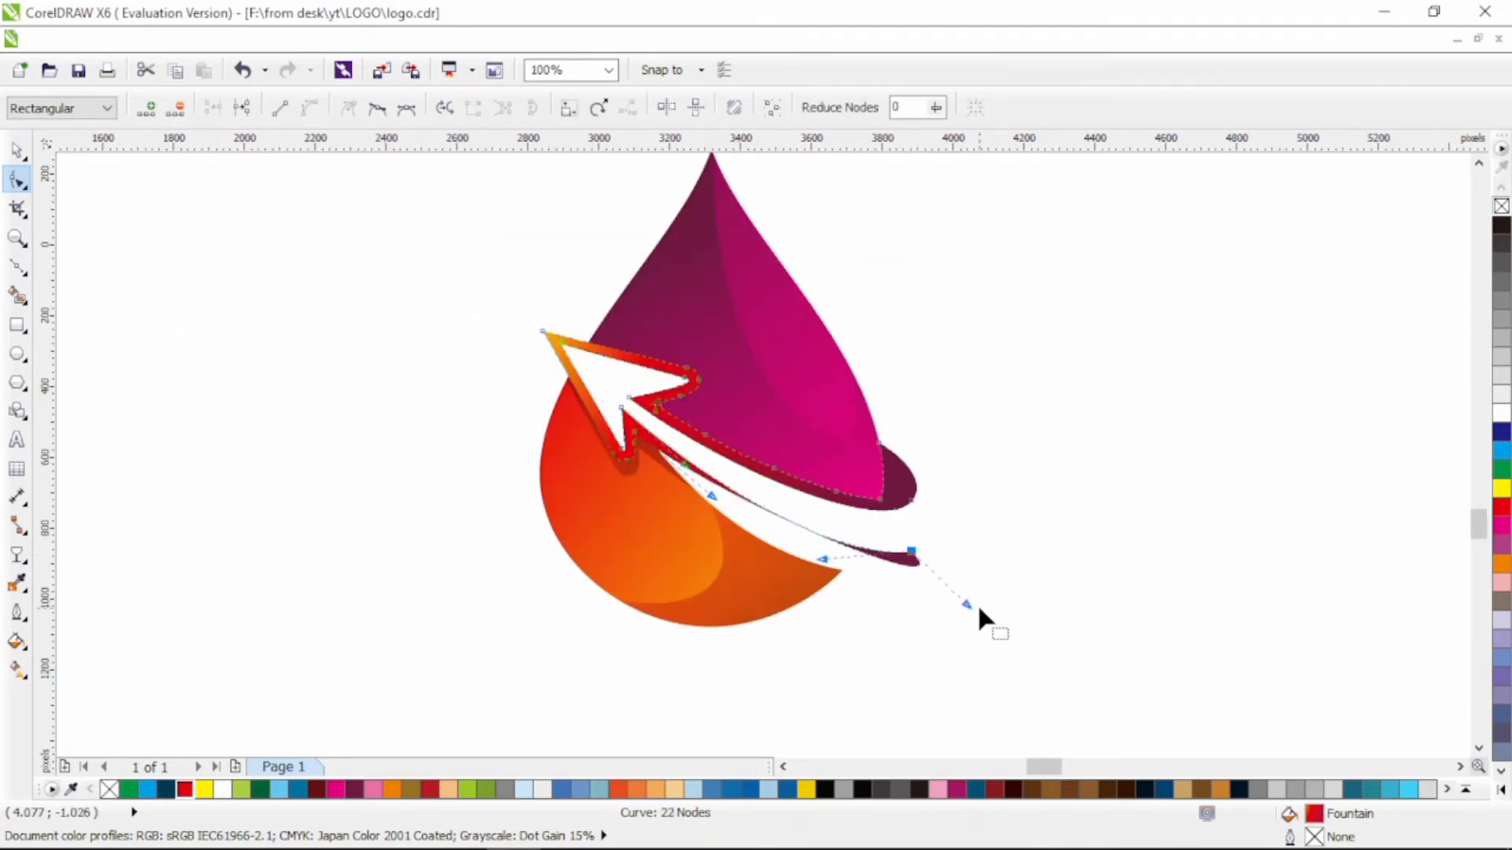
Step: Reshape the lower contour strip into a smooth pointed tail by adjusting the curve handles at its tip
{"action": "left_click_drag", "start_coordinate": [970, 611], "coordinate": [763, 546]}
{"action": "scroll", "coordinate": [641, 439], "scroll_direction": "up", "scroll_amount": 2}
{"action": "scroll", "coordinate": [667, 470], "scroll_direction": "down", "scroll_amount": 1}
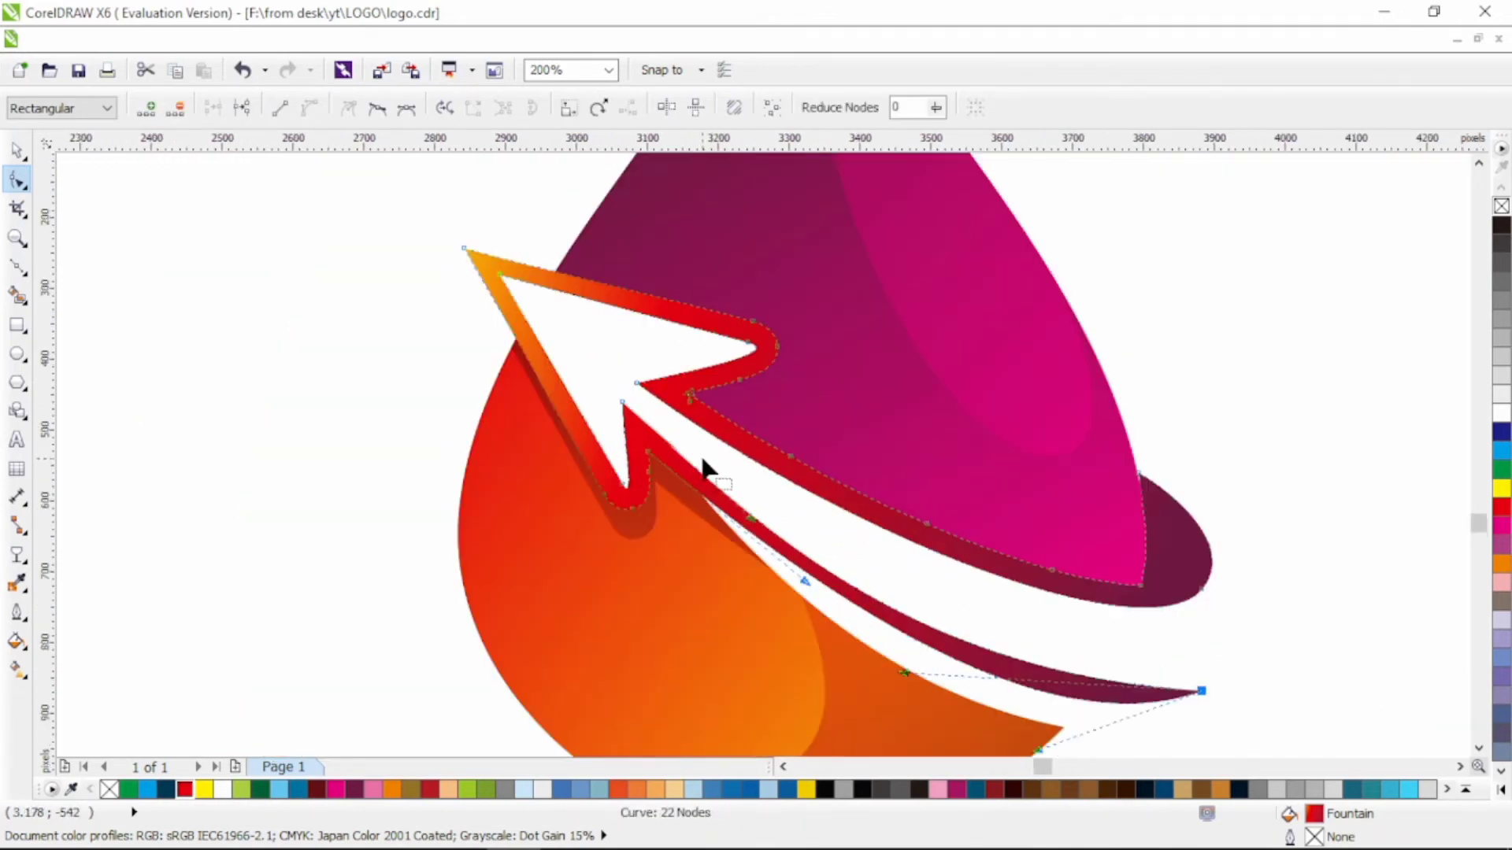
{"action": "left_click_drag", "start_coordinate": [904, 673], "coordinate": [1079, 647]}
{"action": "scroll", "coordinate": [1090, 692], "scroll_direction": "down", "scroll_amount": 1}
{"action": "scroll", "coordinate": [1078, 647], "scroll_direction": "down", "scroll_amount": 1}
{"action": "scroll", "coordinate": [1118, 626], "scroll_direction": "up", "scroll_amount": 1}
Step: Shift the contour's lower tail tip slightly inward and refine the handles along the strip so it tapers evenly
{"action": "left_click_drag", "start_coordinate": [1163, 612], "coordinate": [1148, 618]}
{"action": "left_click_drag", "start_coordinate": [1028, 666], "coordinate": [1001, 674]}
{"action": "left_click_drag", "start_coordinate": [768, 498], "coordinate": [752, 505]}
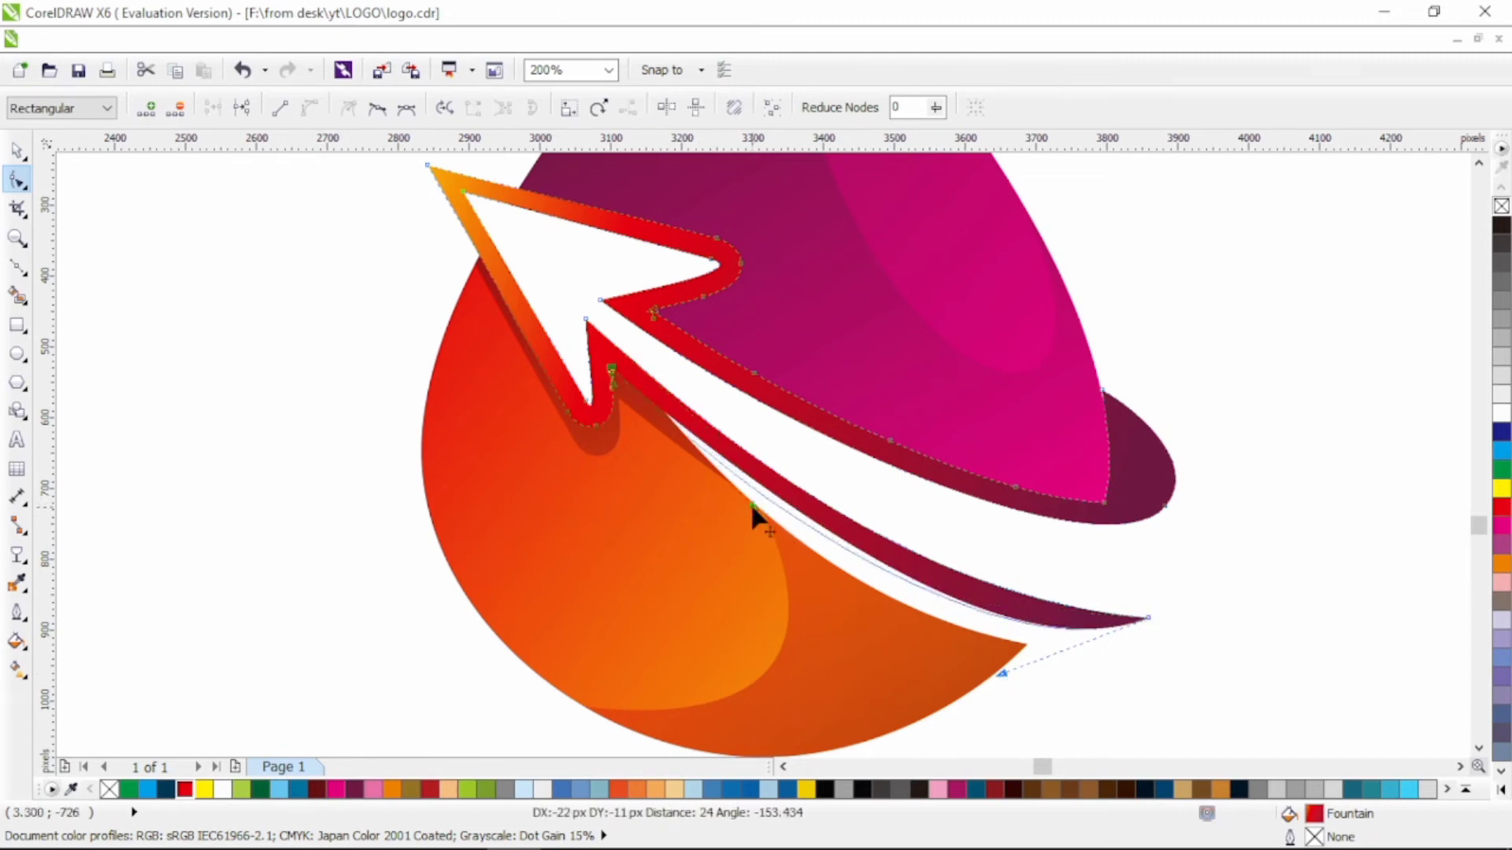
{"action": "left_click_drag", "start_coordinate": [1151, 613], "coordinate": [785, 513]}
{"action": "scroll", "coordinate": [818, 515], "scroll_direction": "down", "scroll_amount": 1}
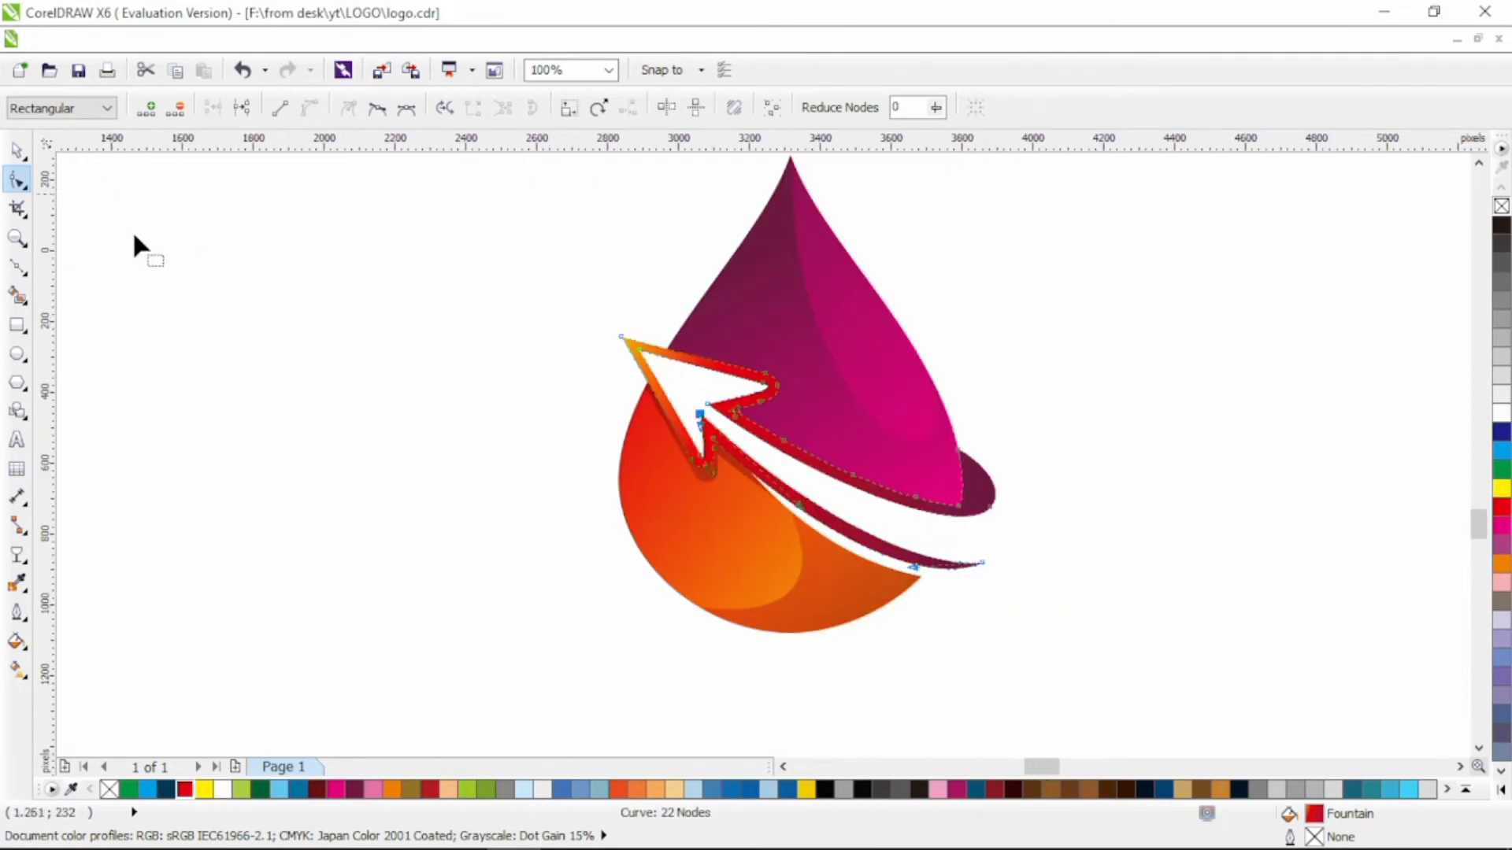
{"action": "scroll", "coordinate": [809, 511], "scroll_direction": "up", "scroll_amount": 1}
{"action": "left_click", "coordinate": [16, 151]}
{"action": "left_click", "coordinate": [283, 302]}
{"action": "scroll", "coordinate": [618, 406], "scroll_direction": "down", "scroll_amount": 1}
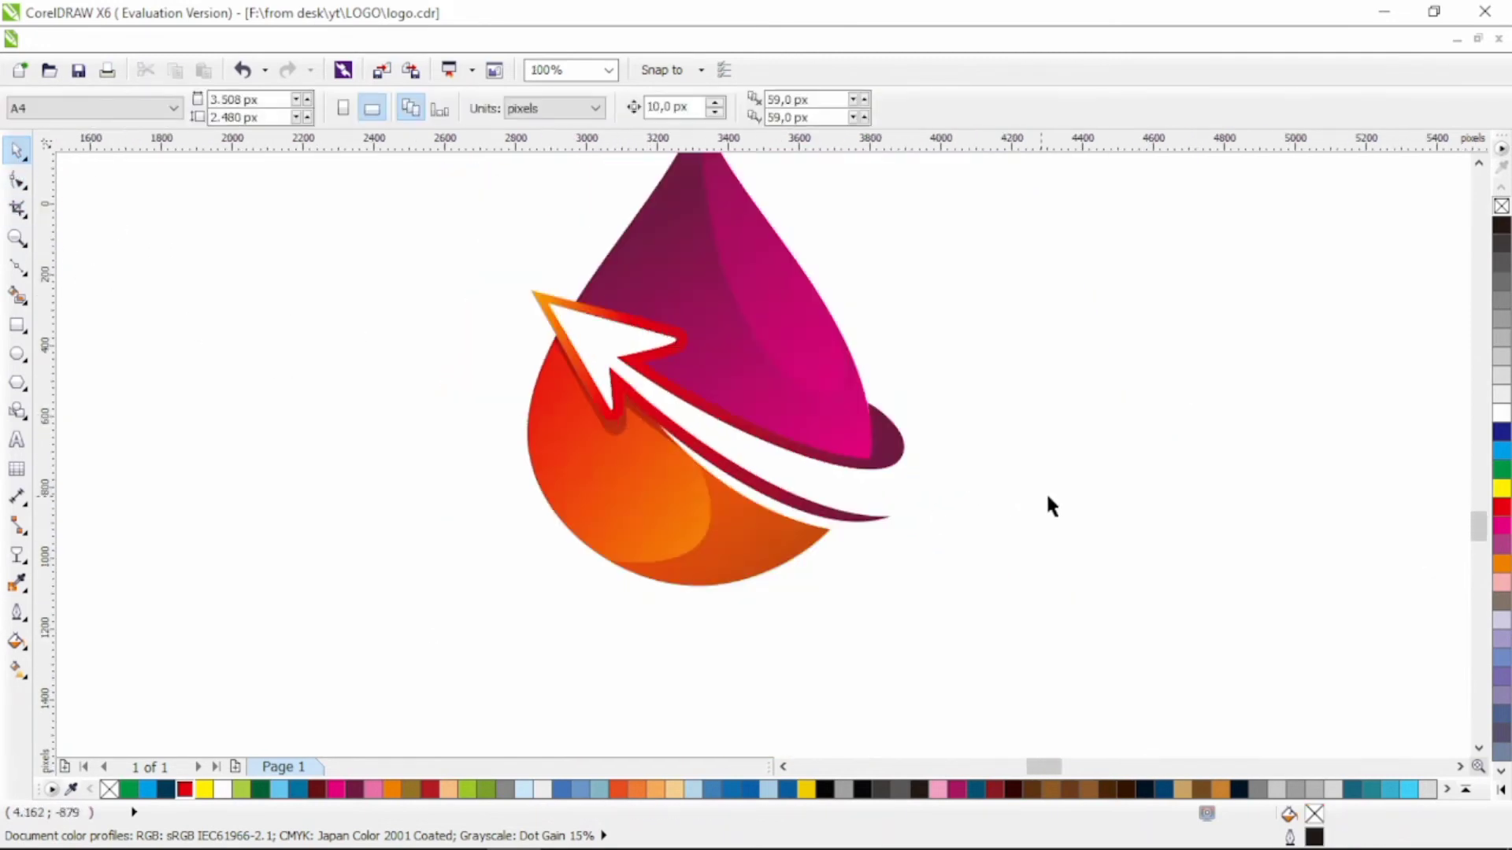
Step: Group all six objects of the teardrop and arrow logo
{"action": "scroll", "coordinate": [1050, 490], "scroll_direction": "left", "scroll_amount": 1}
{"action": "scroll", "coordinate": [1052, 490], "scroll_direction": "up", "scroll_amount": 1}
{"action": "key", "text": "alt"}
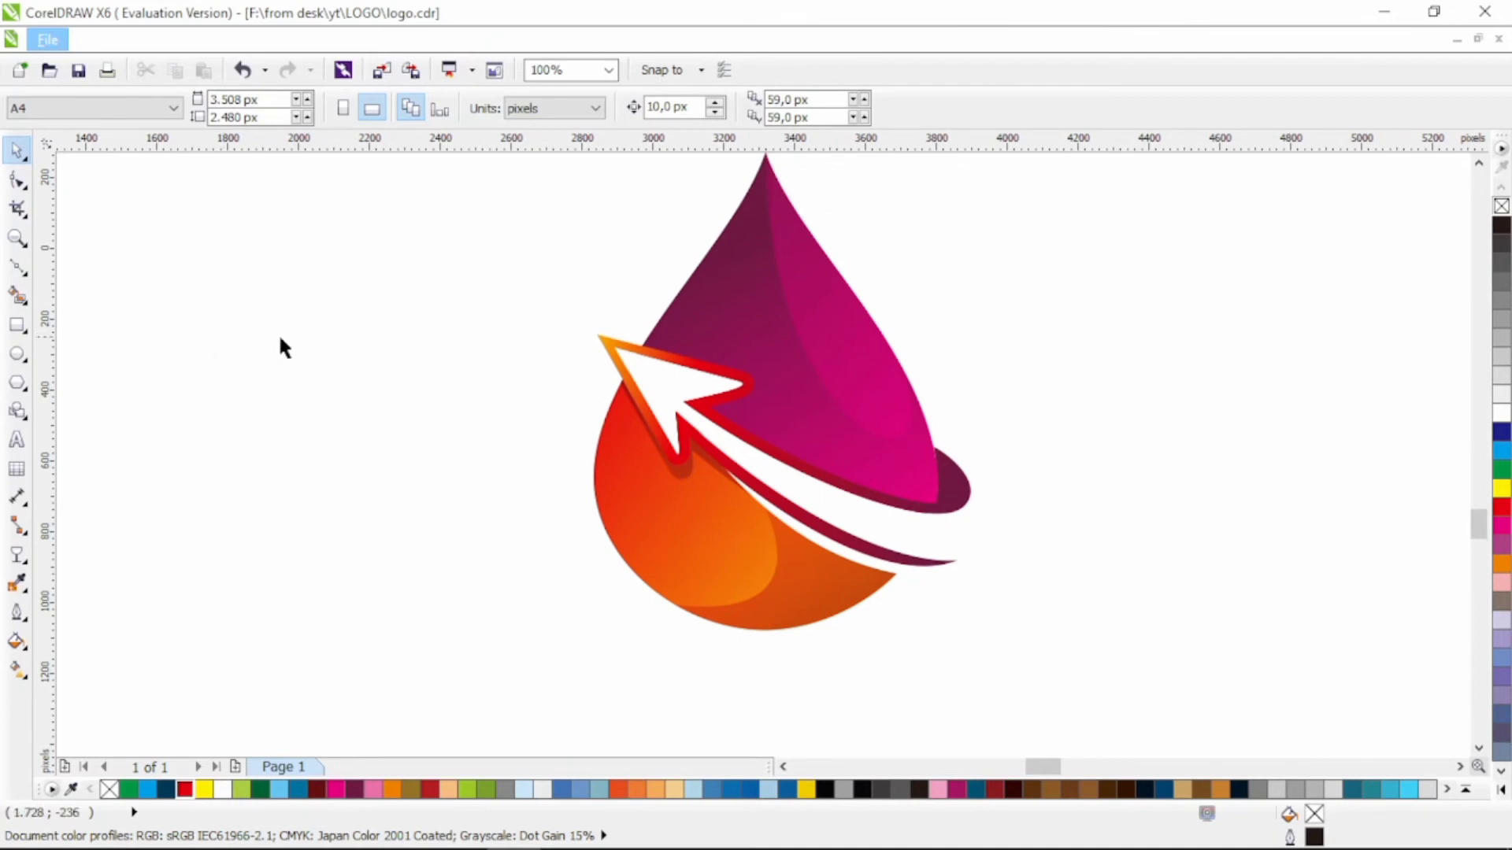
{"action": "scroll", "coordinate": [1035, 417], "scroll_direction": "up", "scroll_amount": 3}
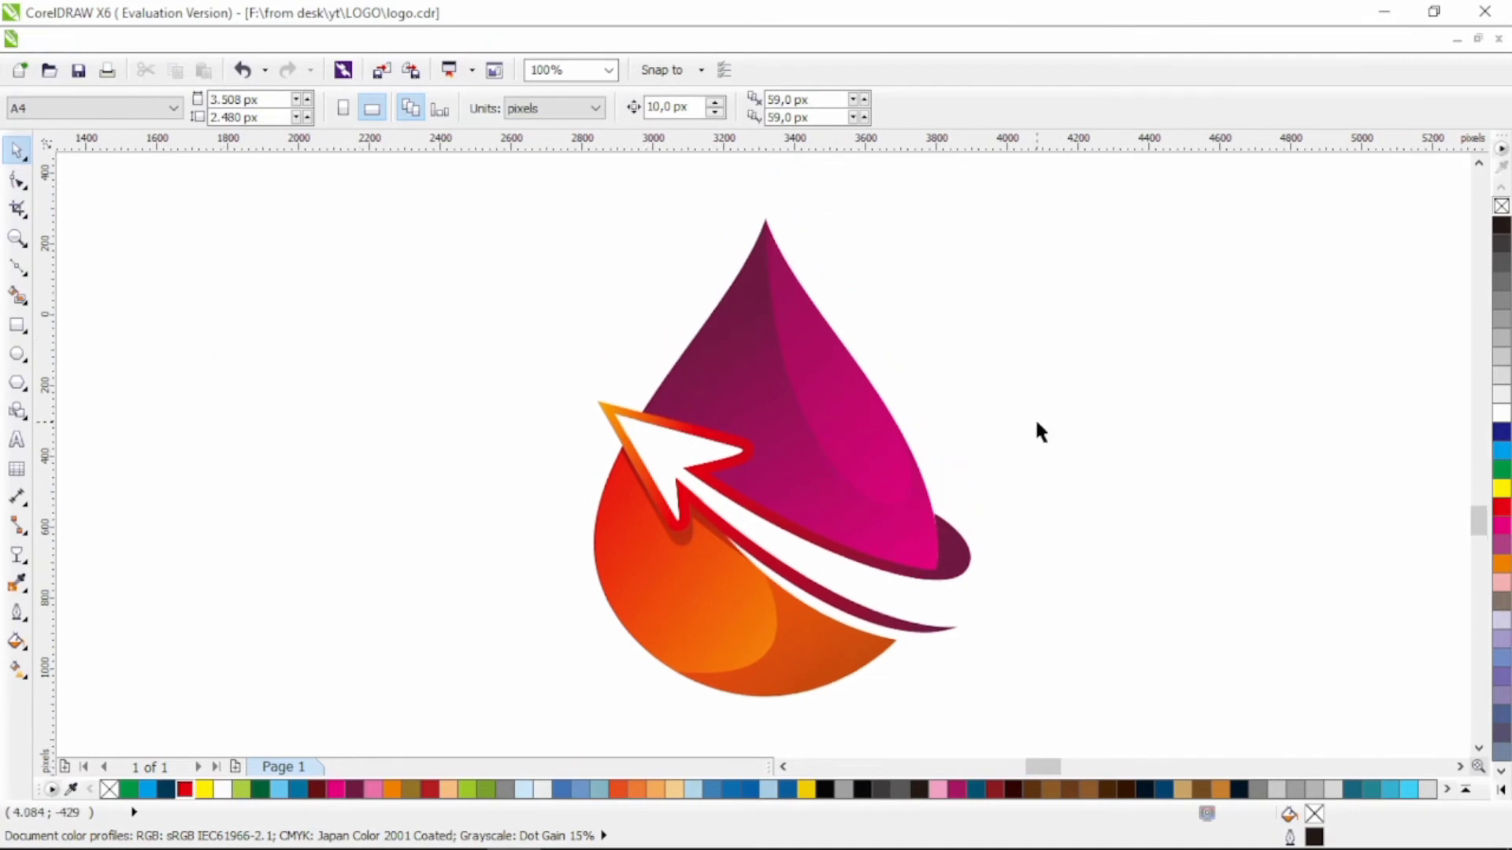
{"action": "scroll", "coordinate": [1034, 417], "scroll_direction": "down", "scroll_amount": 1}
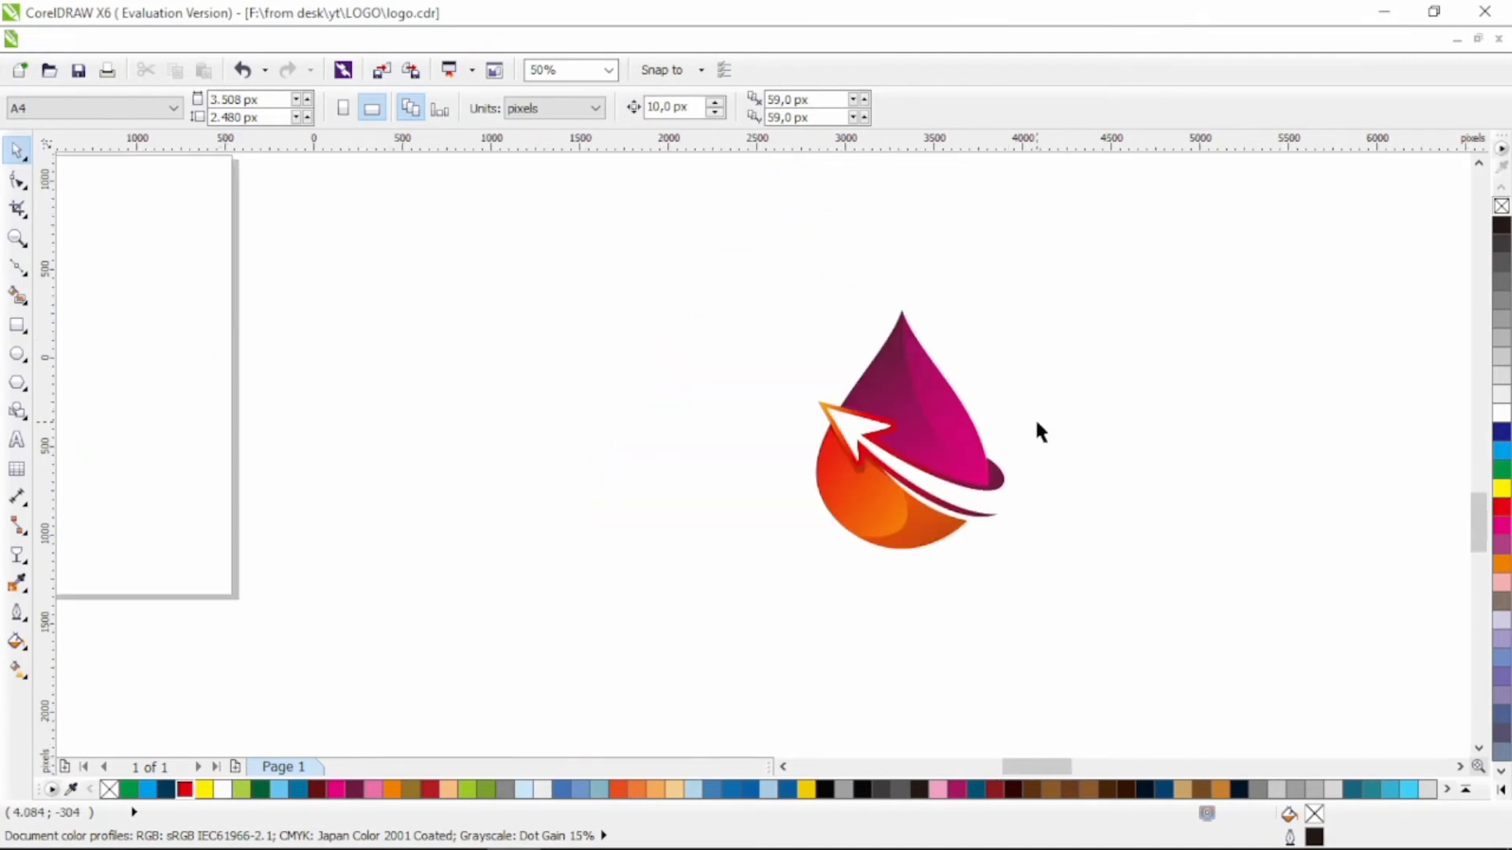
{"action": "left_click_drag", "start_coordinate": [1093, 260], "coordinate": [698, 599]}
{"action": "left_click_drag", "start_coordinate": [1035, 524], "coordinate": [969, 519]}
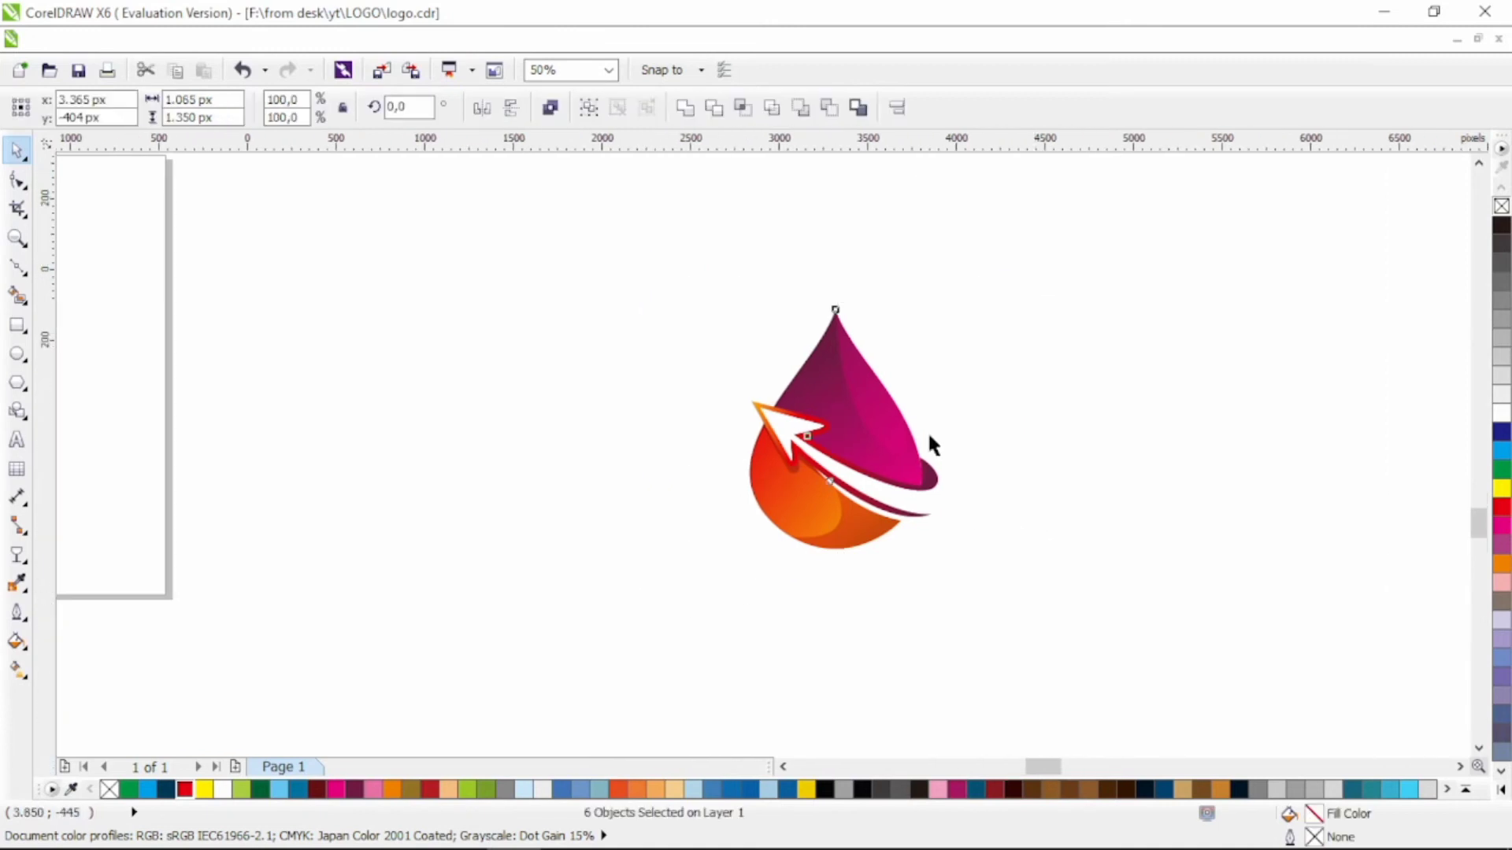
{"action": "scroll", "coordinate": [929, 437], "scroll_direction": "up", "scroll_amount": 1}
{"action": "scroll", "coordinate": [928, 437], "scroll_direction": "down", "scroll_amount": 1}
{"action": "key", "text": "z"}
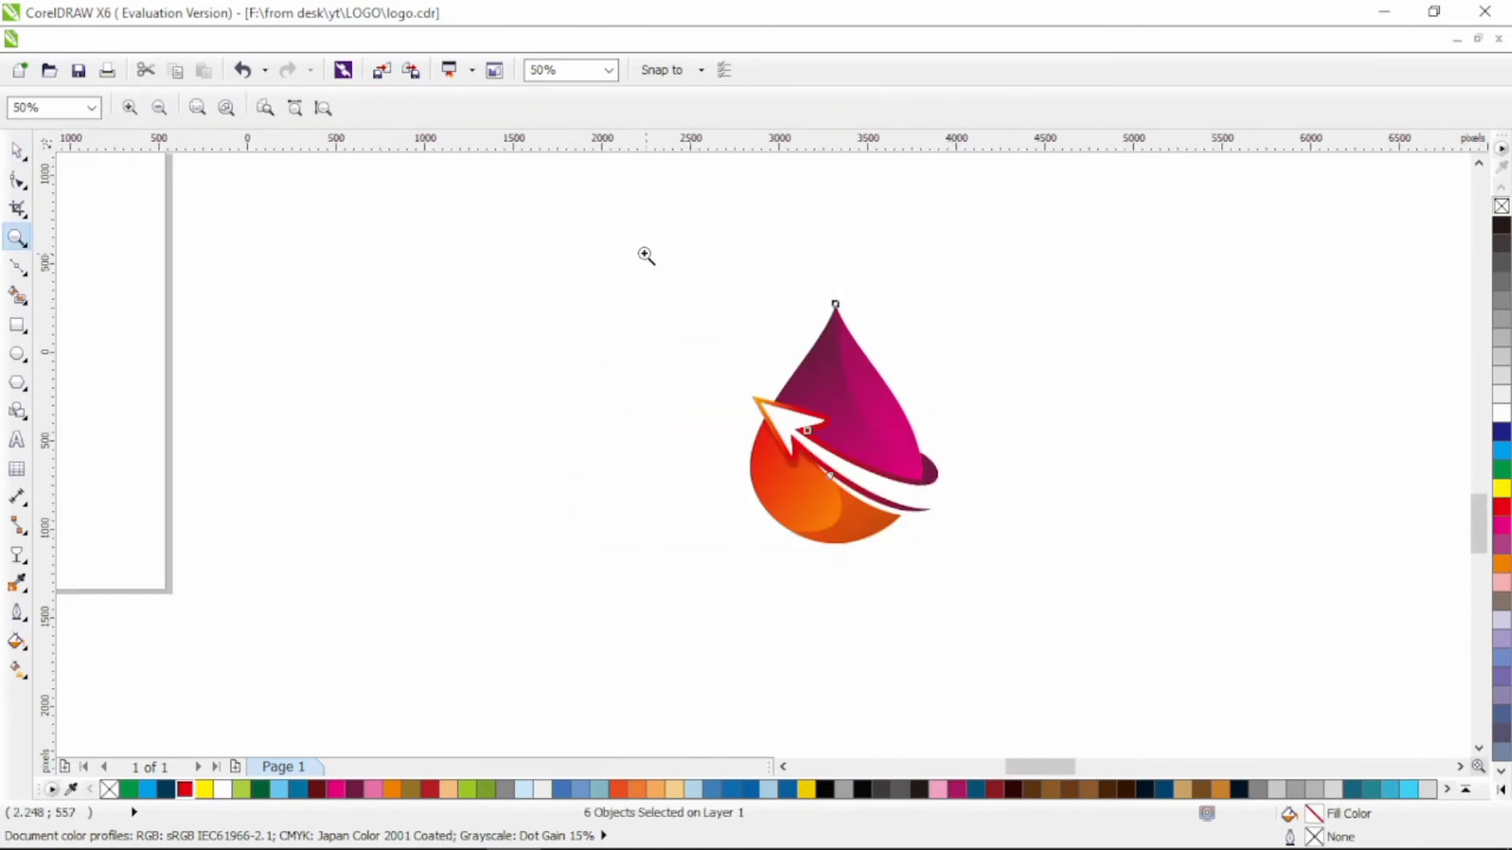
{"action": "left_click_drag", "start_coordinate": [601, 243], "coordinate": [1076, 692]}
{"action": "left_click", "coordinate": [14, 153]}
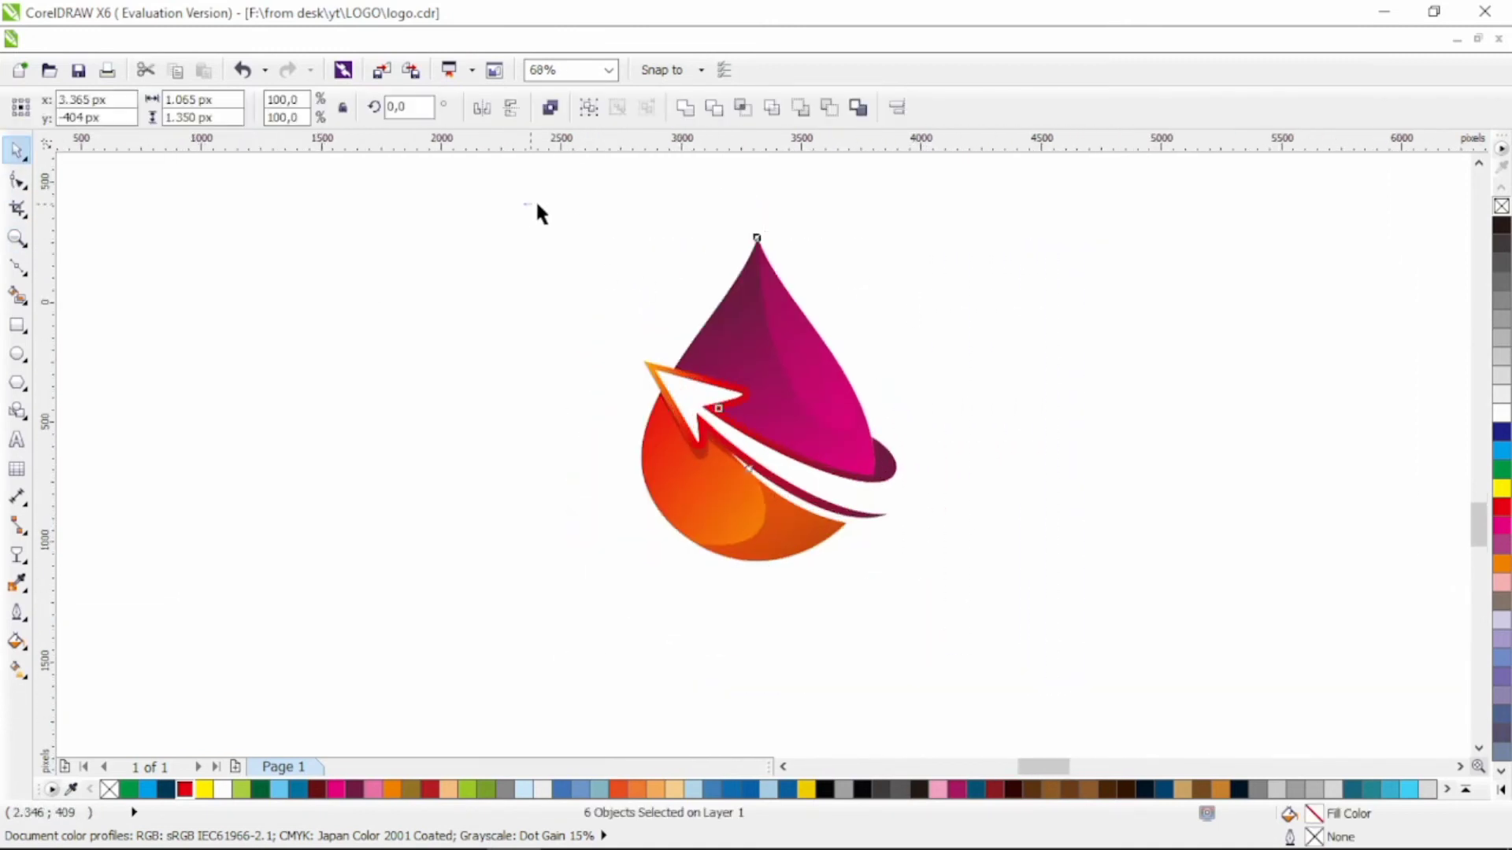
{"action": "key", "text": "ctrl+g"}
Step: Scale the logo group down to about 91.2% and move it slightly upward
{"action": "left_click_drag", "start_coordinate": [902, 568], "coordinate": [889, 558]}
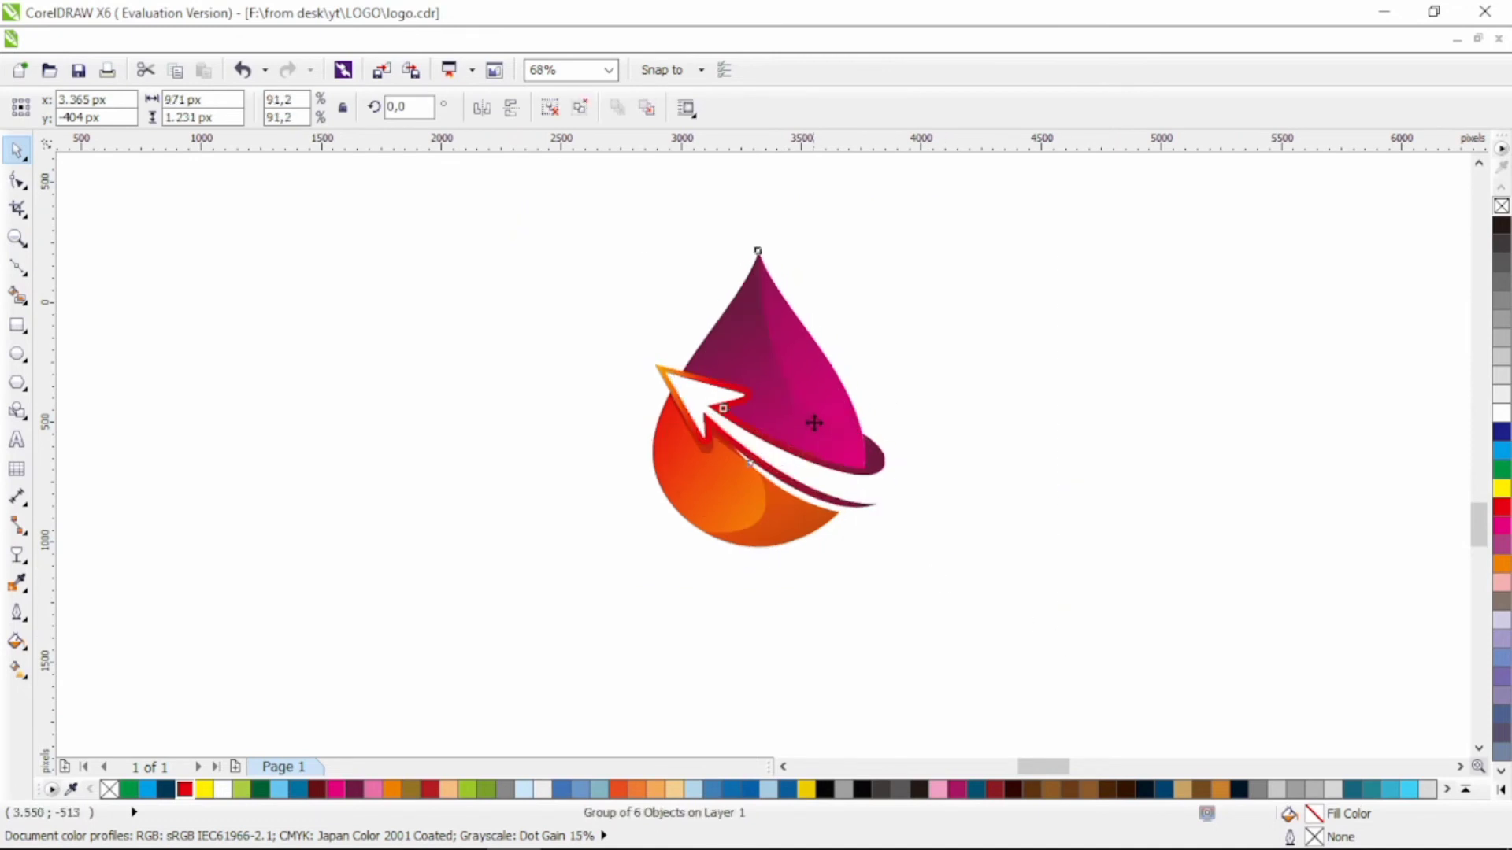
{"action": "left_click_drag", "start_coordinate": [814, 422], "coordinate": [813, 399]}
{"action": "left_click", "coordinate": [477, 472]}
Step: Add a two-line artistic text beneath the logo reading AERO DROP and NATURE MEDIA in capitals
{"action": "left_click", "coordinate": [17, 439]}
{"action": "left_click", "coordinate": [612, 575]}
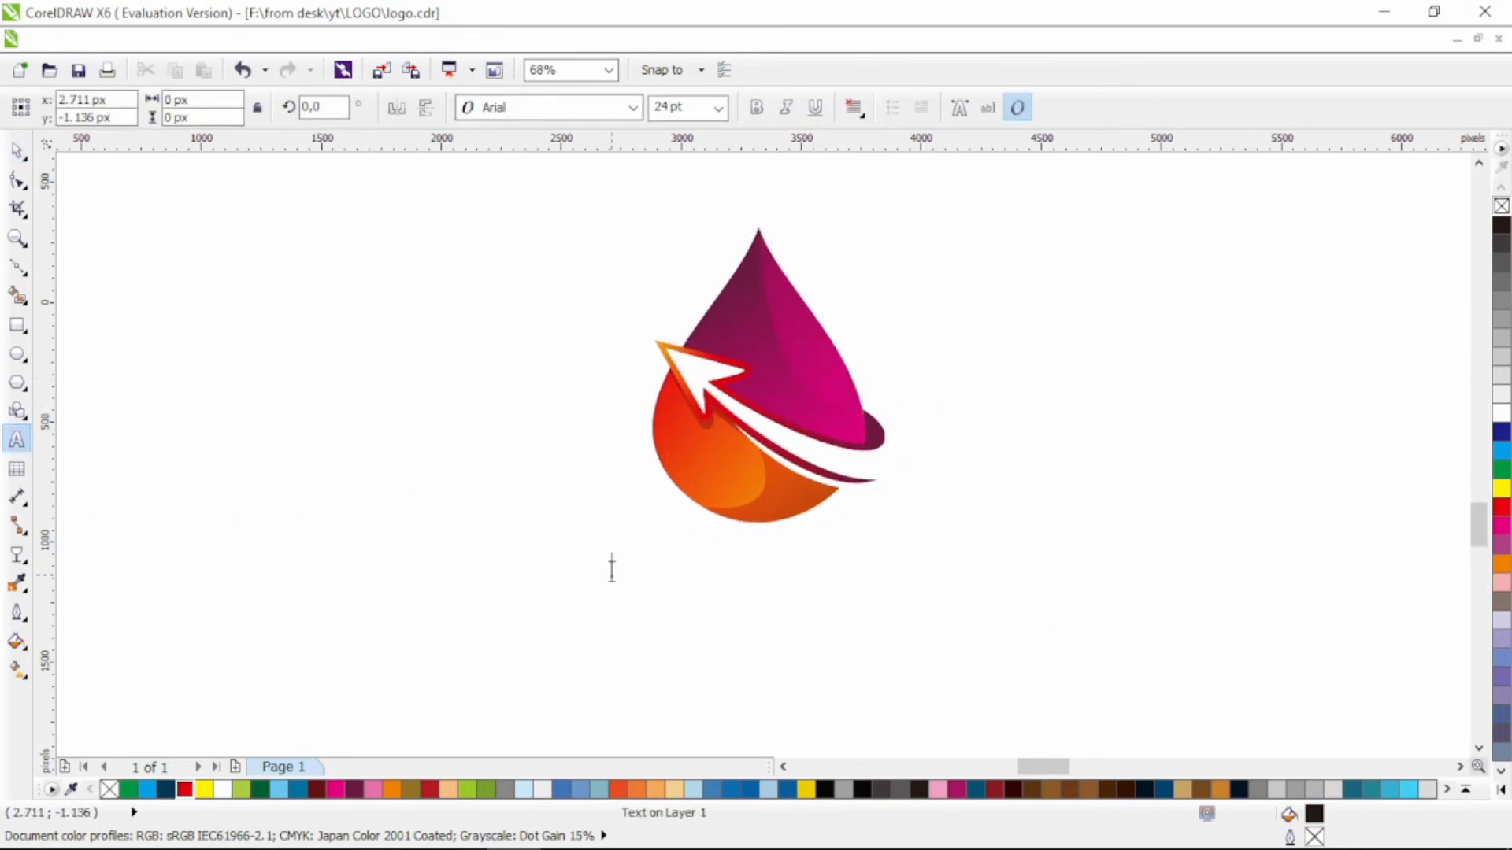
{"action": "key", "text": "Caps_Lock"}
{"action": "type", "text": "AER"}
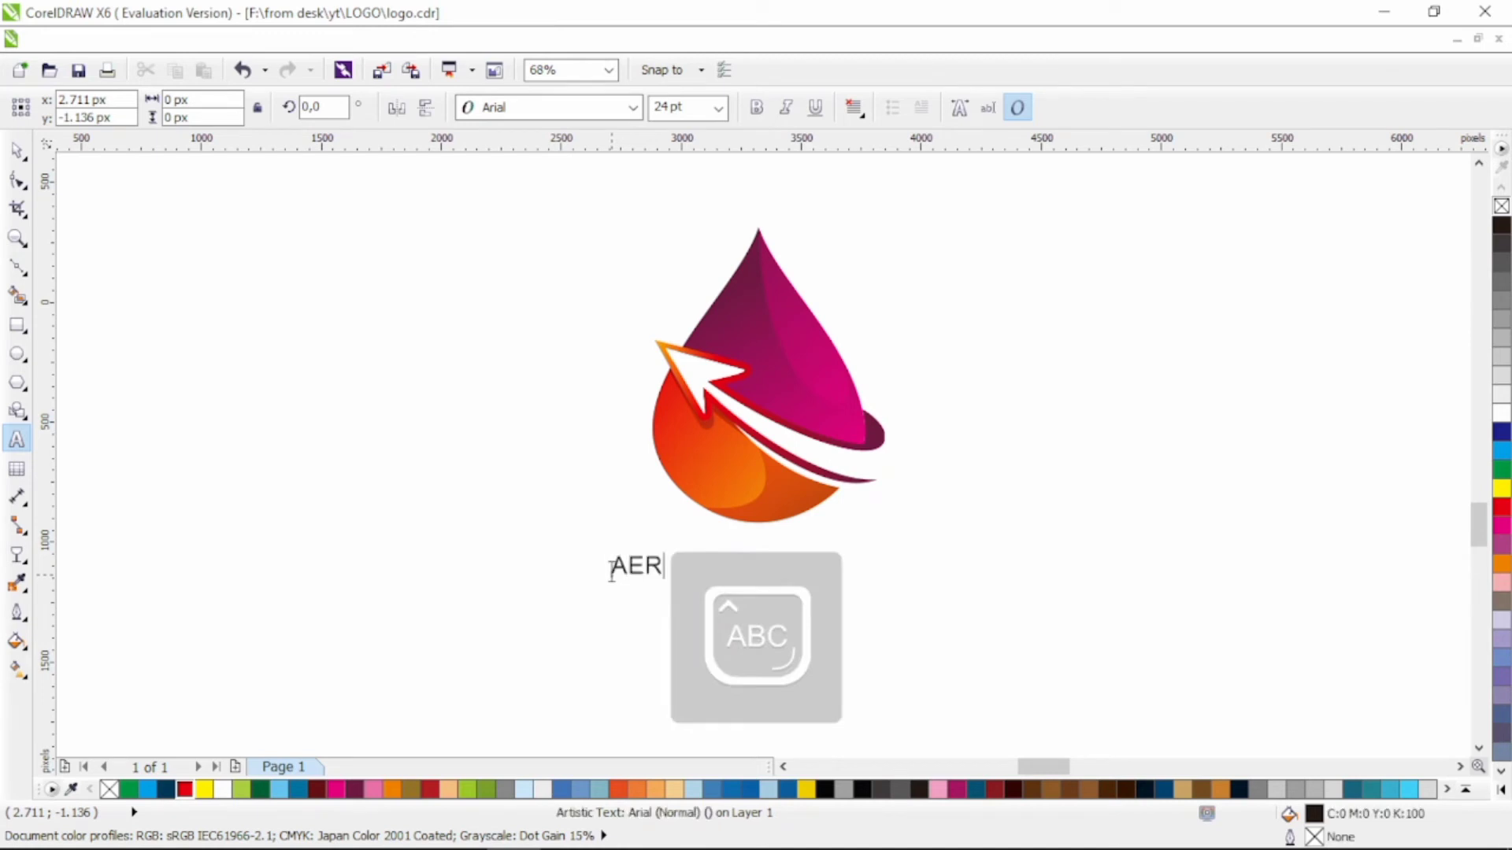
{"action": "type", "text": "O DROP"}
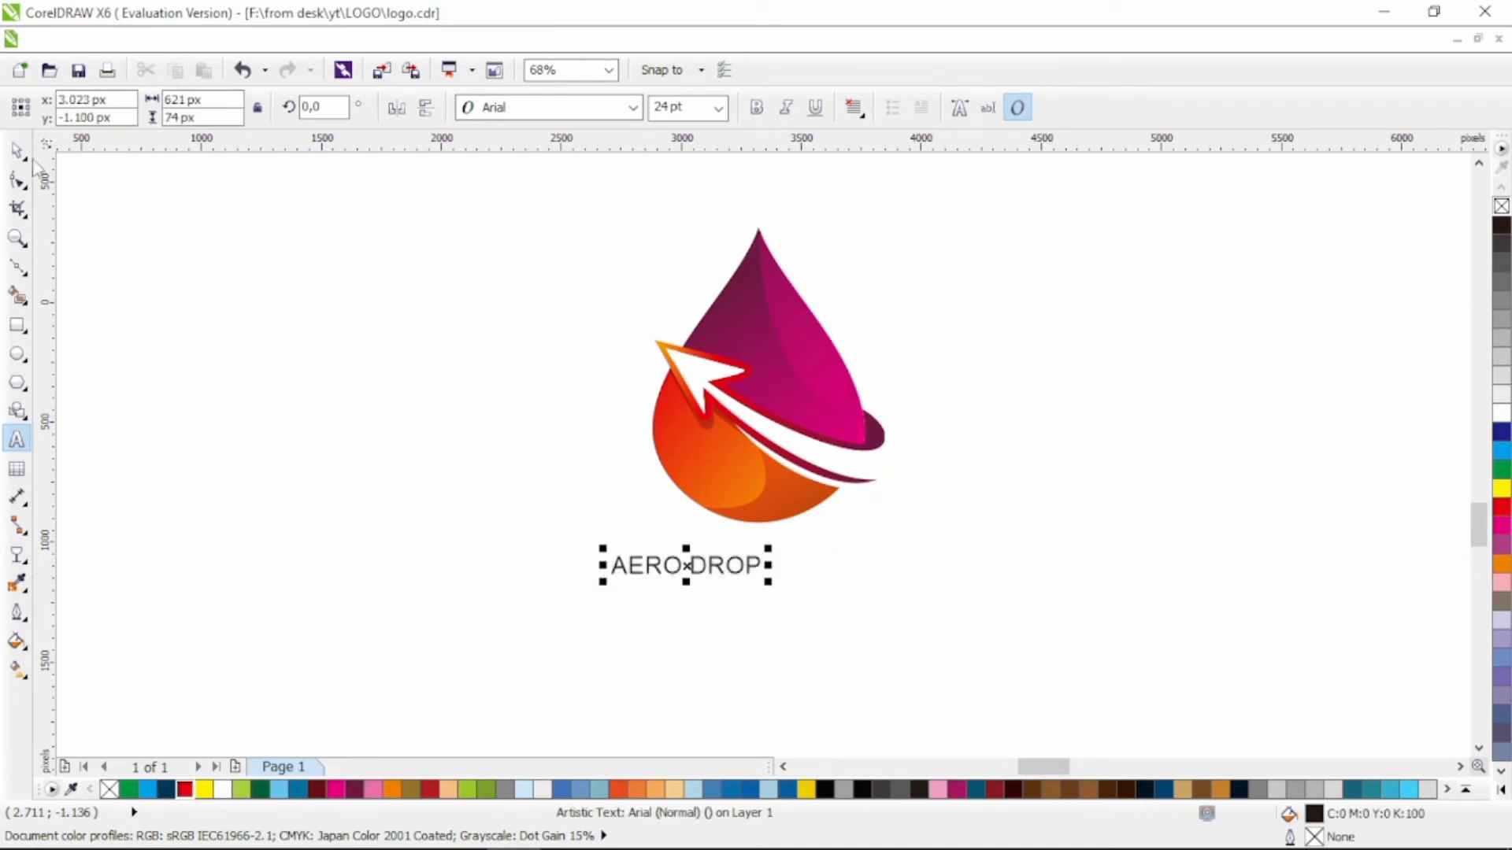
{"action": "key", "text": "Escape"}
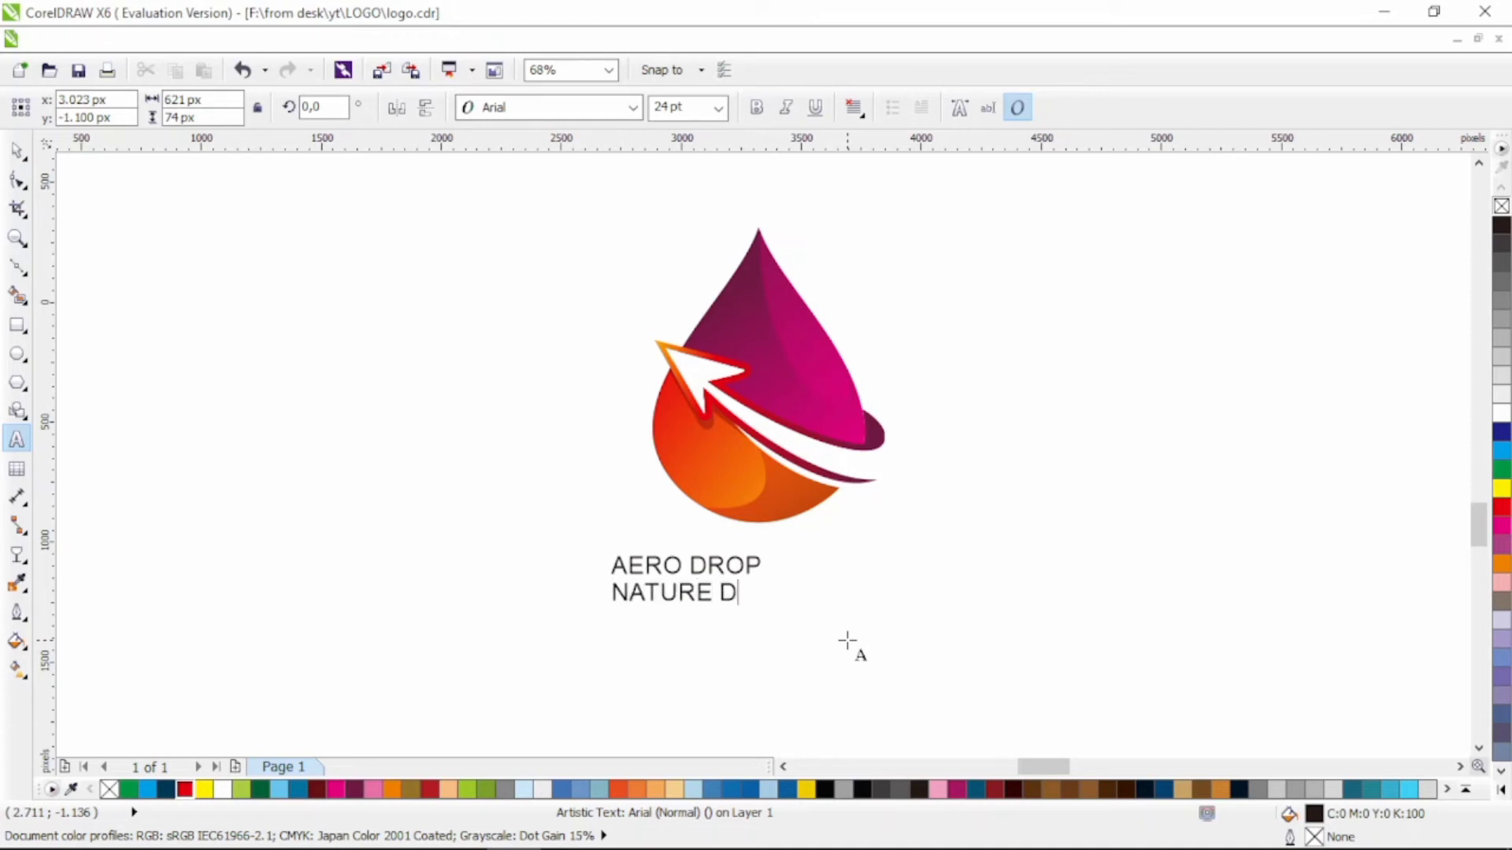
{"action": "type", "text": "MEDIA"}
{"action": "key", "text": "ctrl+space"}
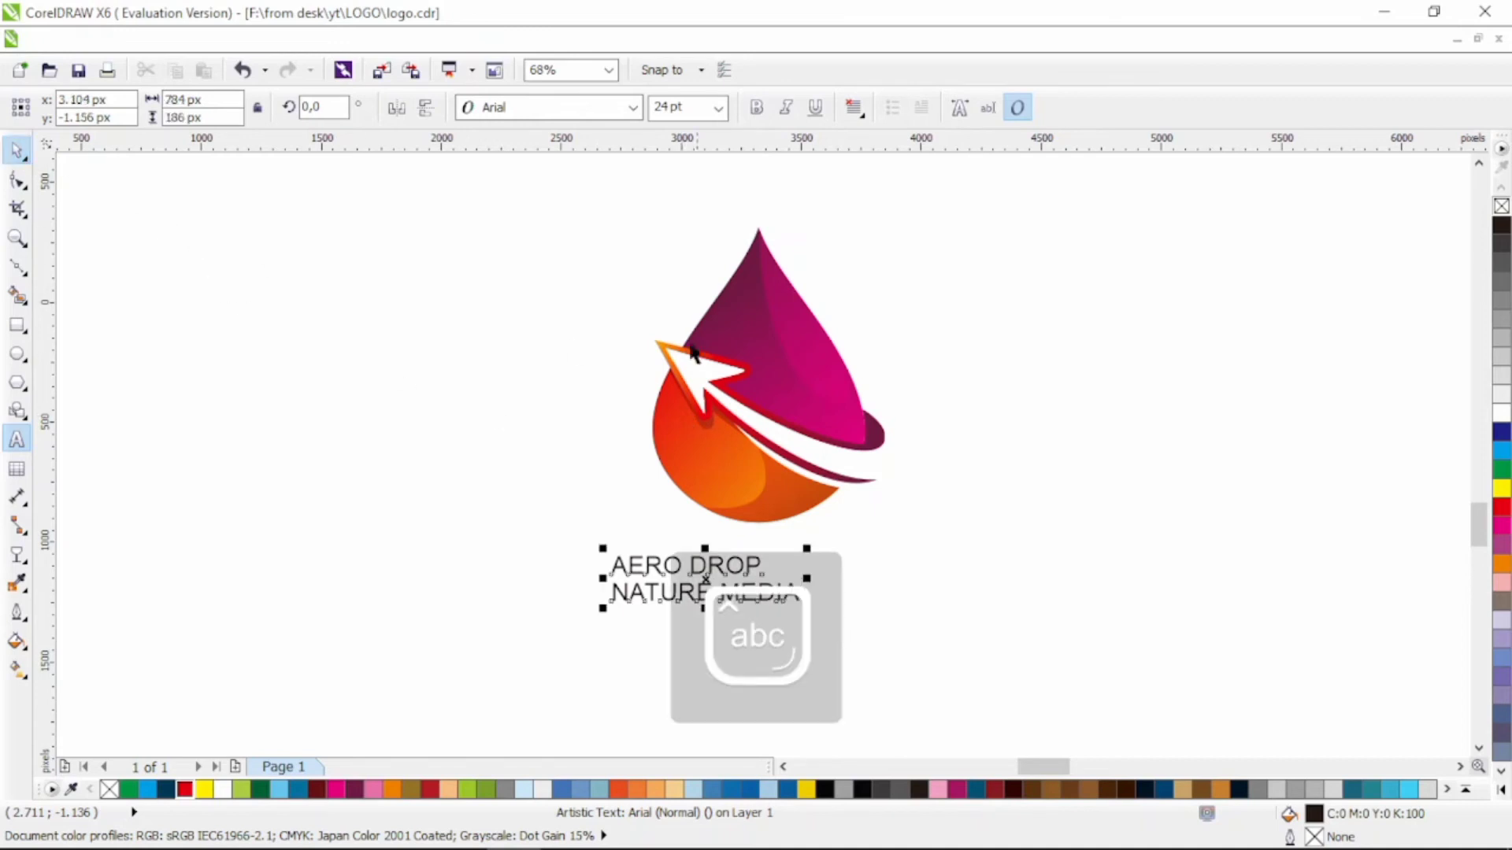
Step: Try the Aero, Aller Display and Arial Black fonts on the two-line text
{"action": "left_click", "coordinate": [633, 108]}
{"action": "mouse_move", "coordinate": [611, 366]}
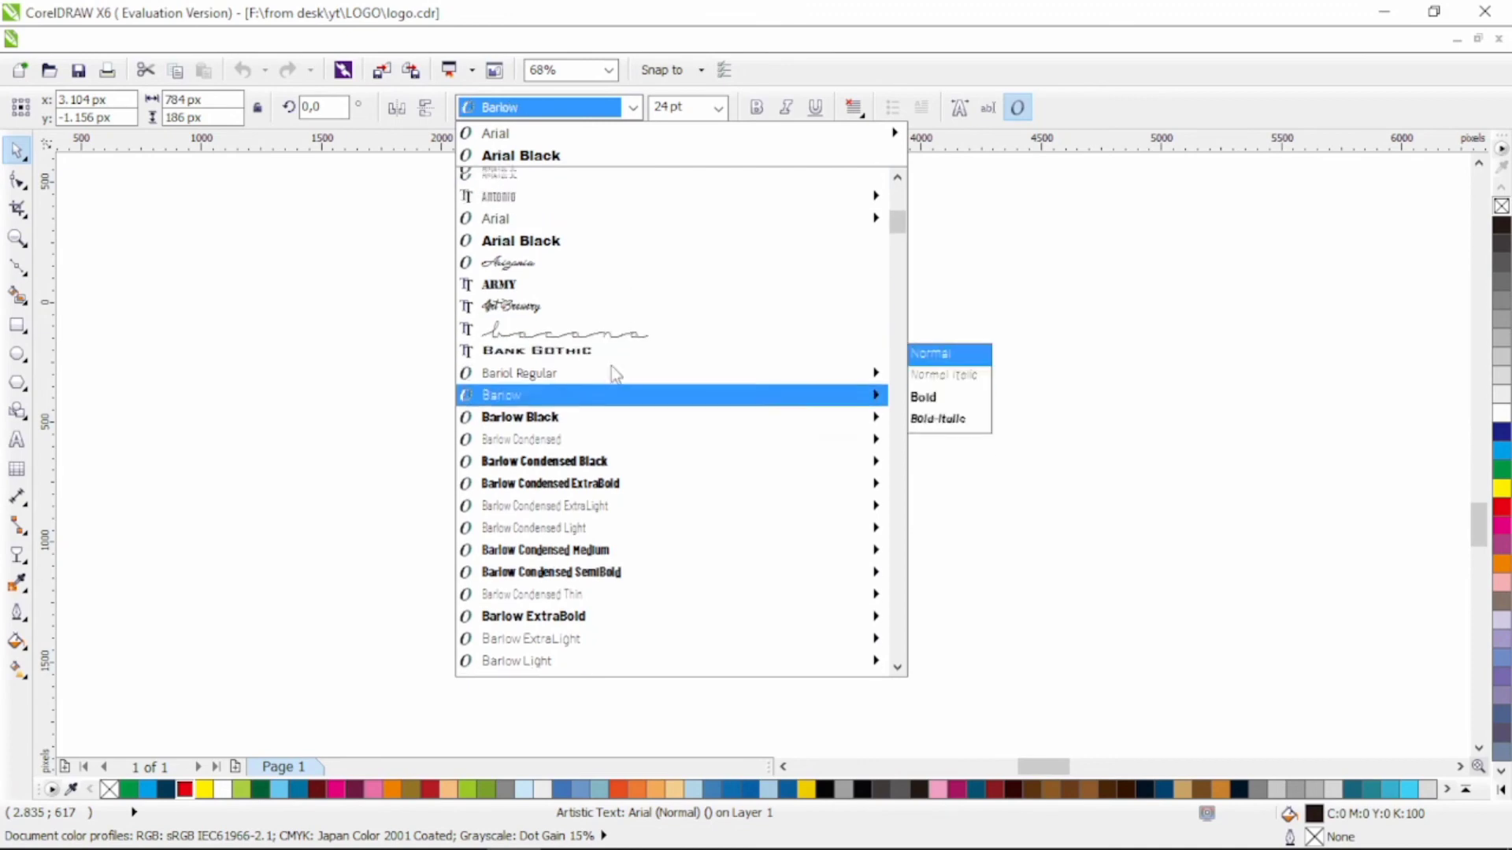
{"action": "scroll", "coordinate": [611, 366], "scroll_direction": "up", "scroll_amount": 3}
{"action": "scroll", "coordinate": [611, 365], "scroll_direction": "up", "scroll_amount": 3}
{"action": "left_click", "coordinate": [592, 395]}
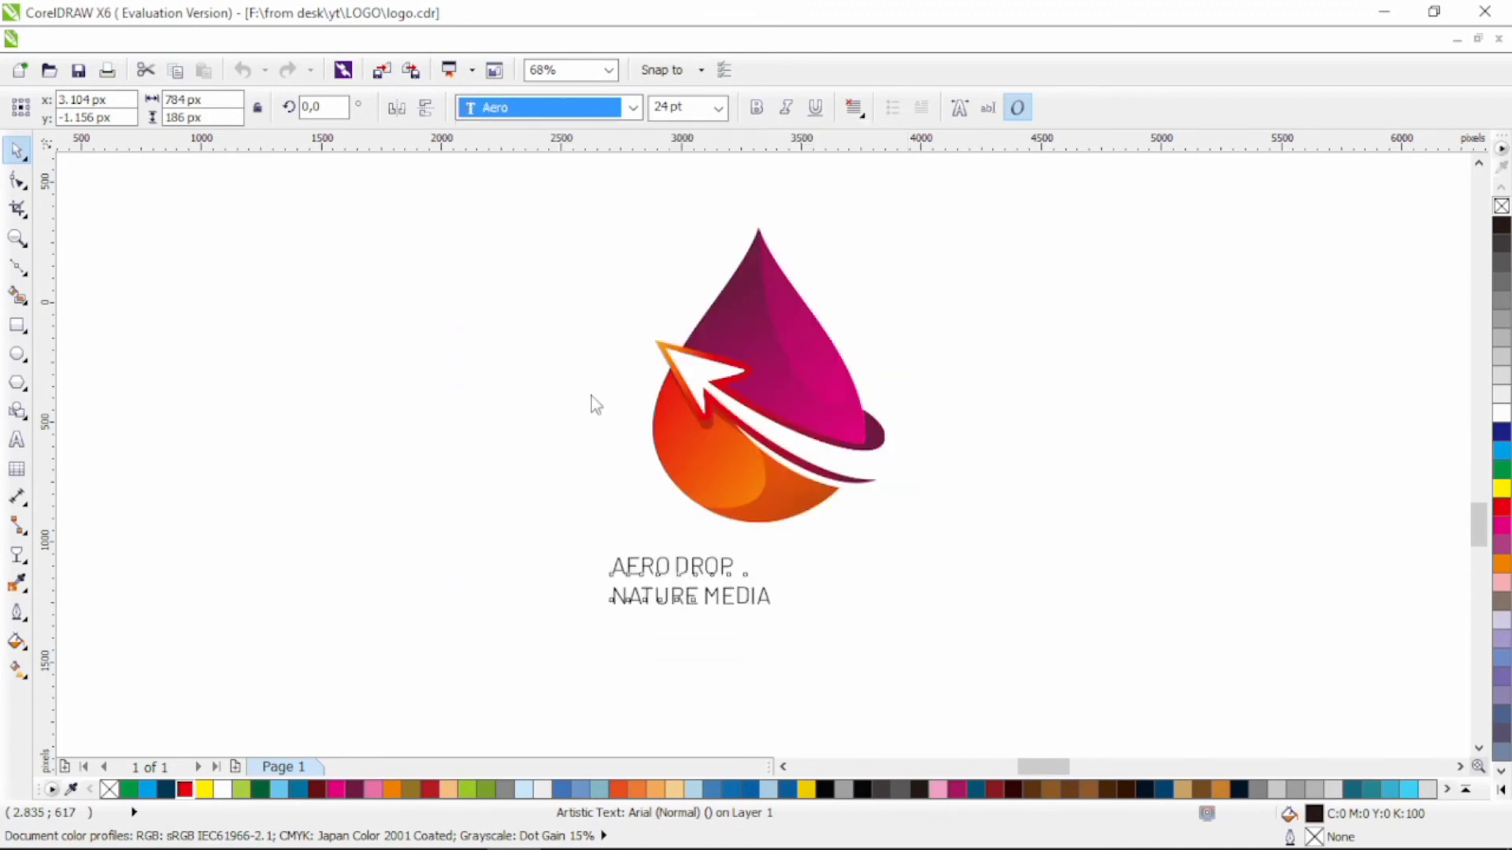
{"action": "left_click", "coordinate": [633, 108]}
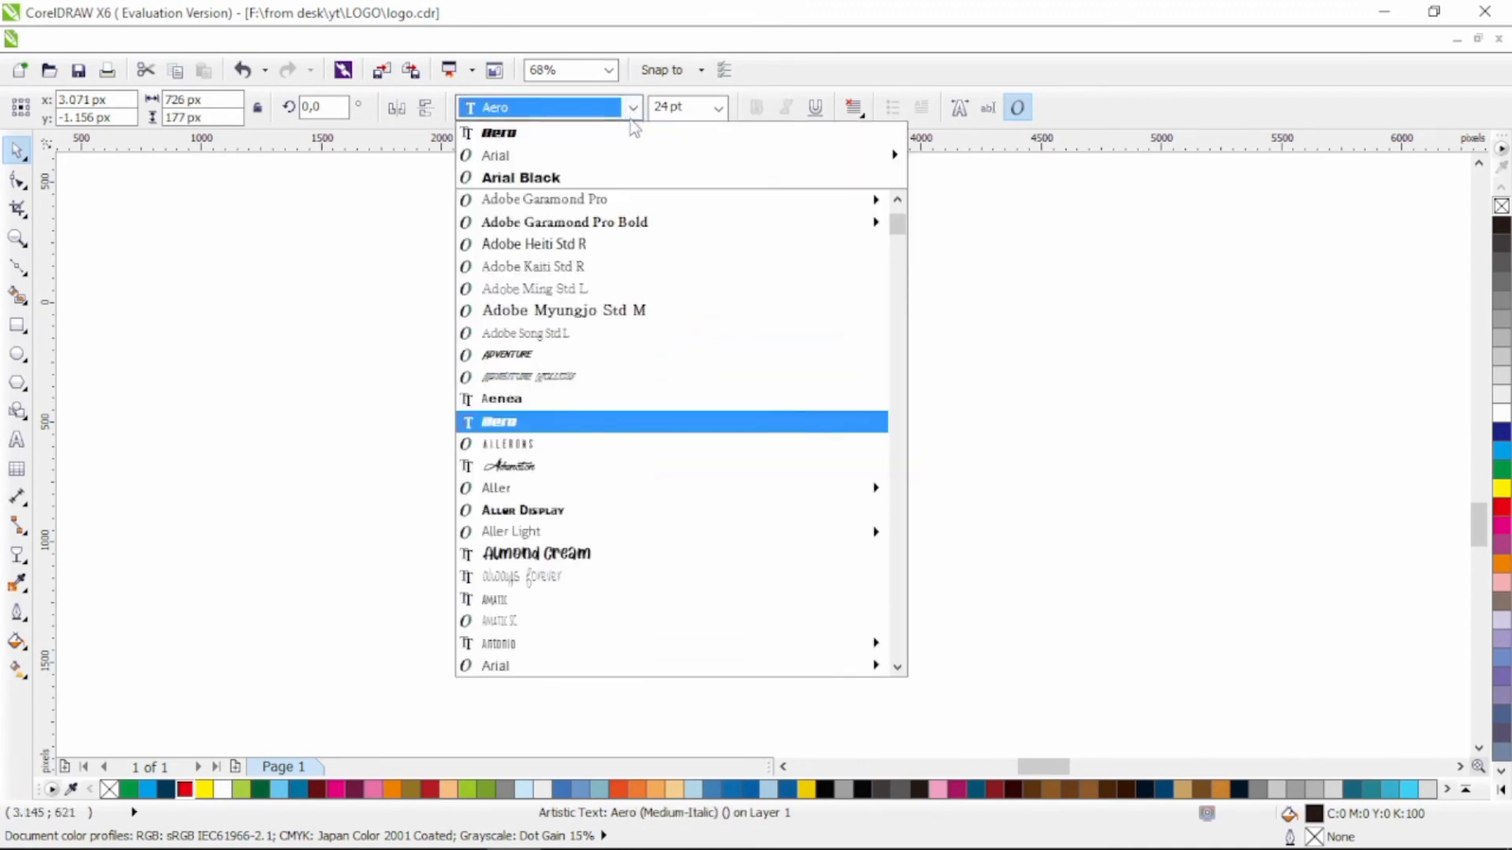
{"action": "left_click", "coordinate": [592, 510]}
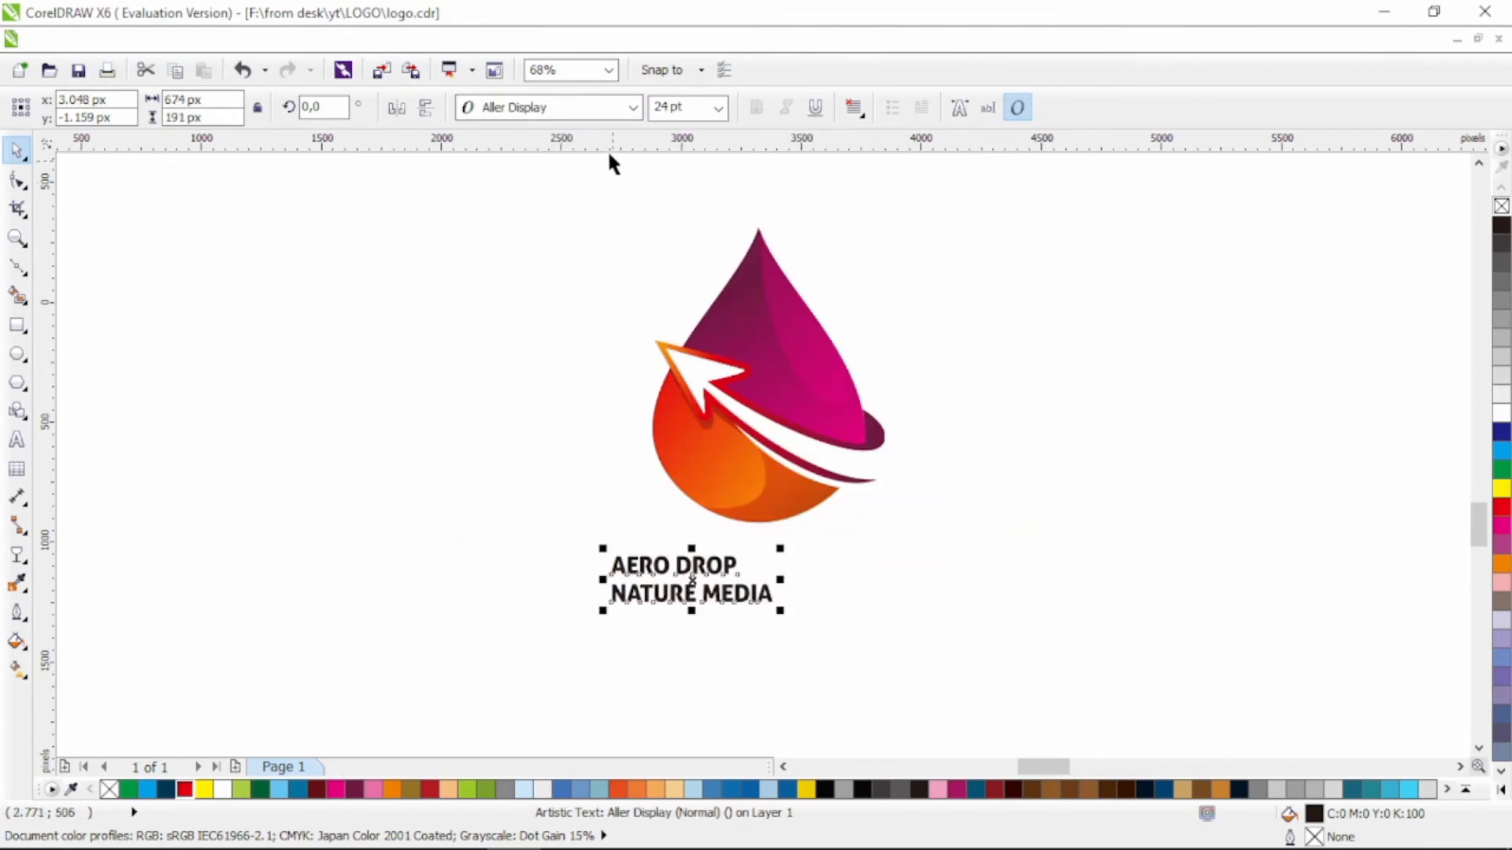
{"action": "left_click", "coordinate": [598, 107]}
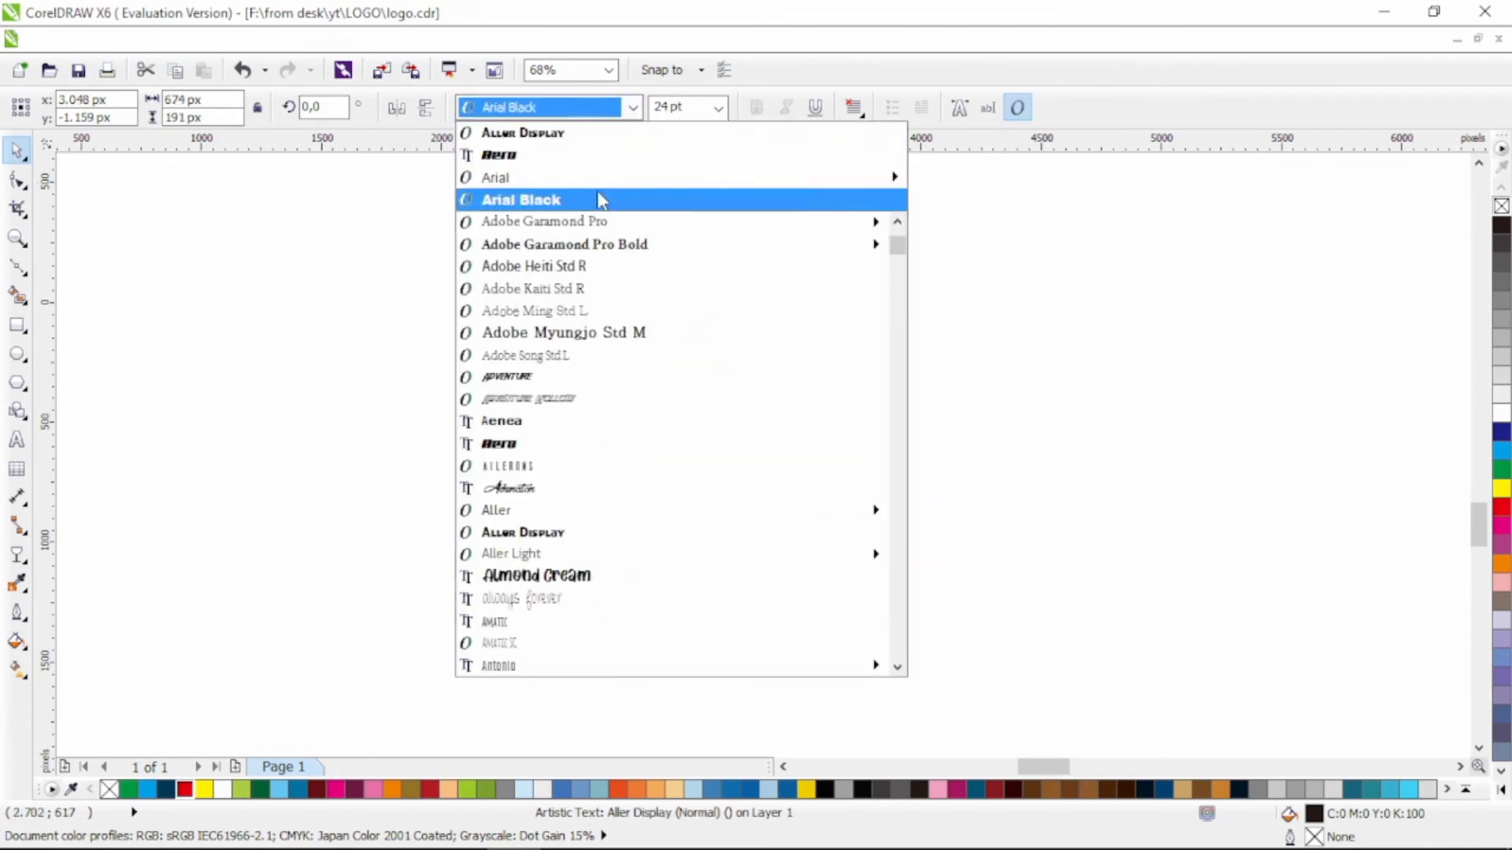
{"action": "left_click", "coordinate": [600, 199]}
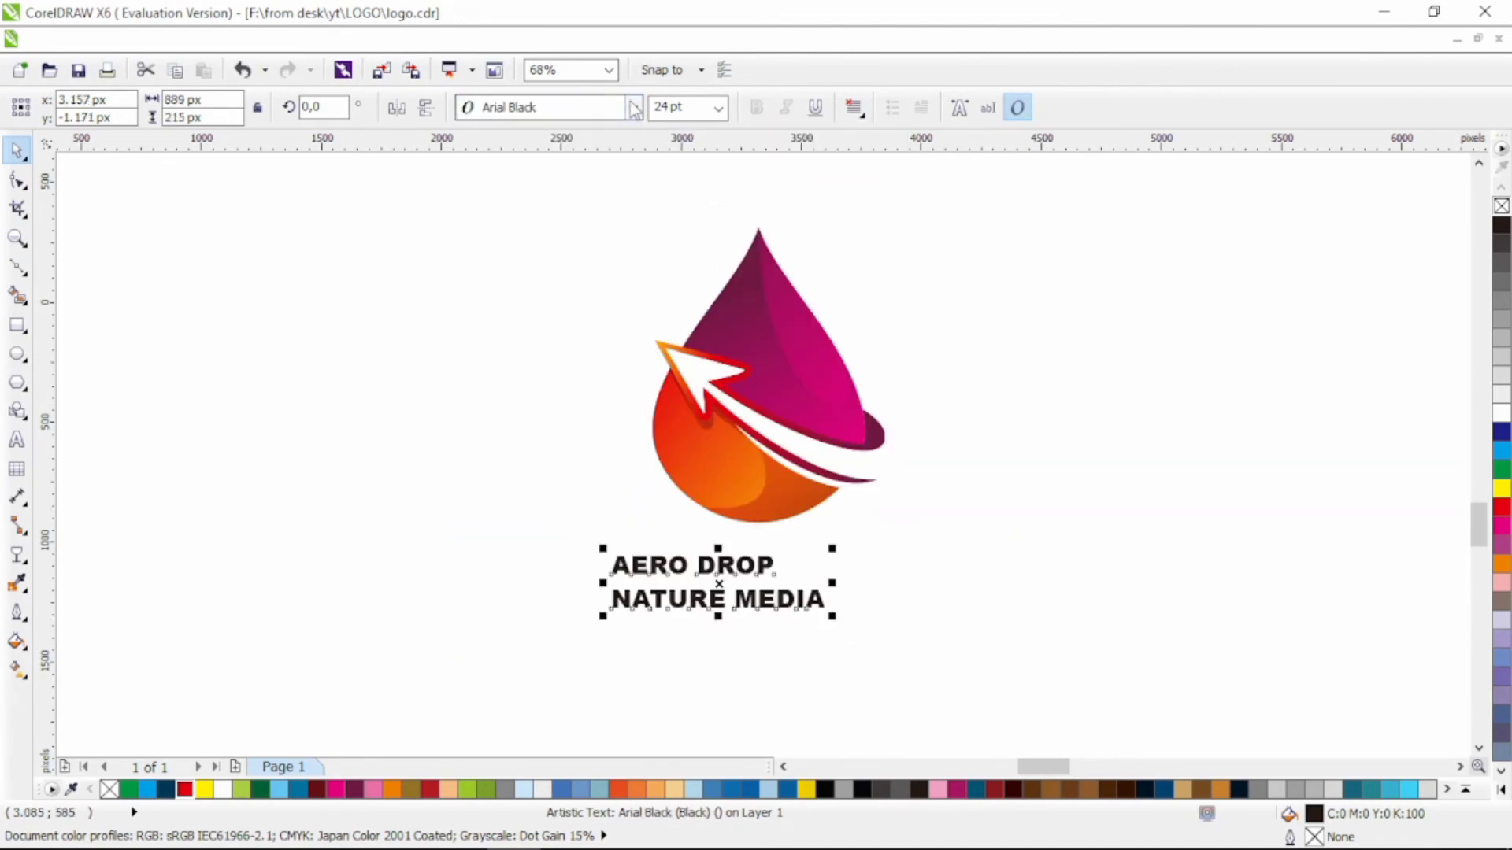
Step: Set the two-line text to Arial Bold and enlarge it proportionally until it is wider than the teardrop
{"action": "left_click", "coordinate": [598, 107]}
{"action": "left_click", "coordinate": [598, 174]}
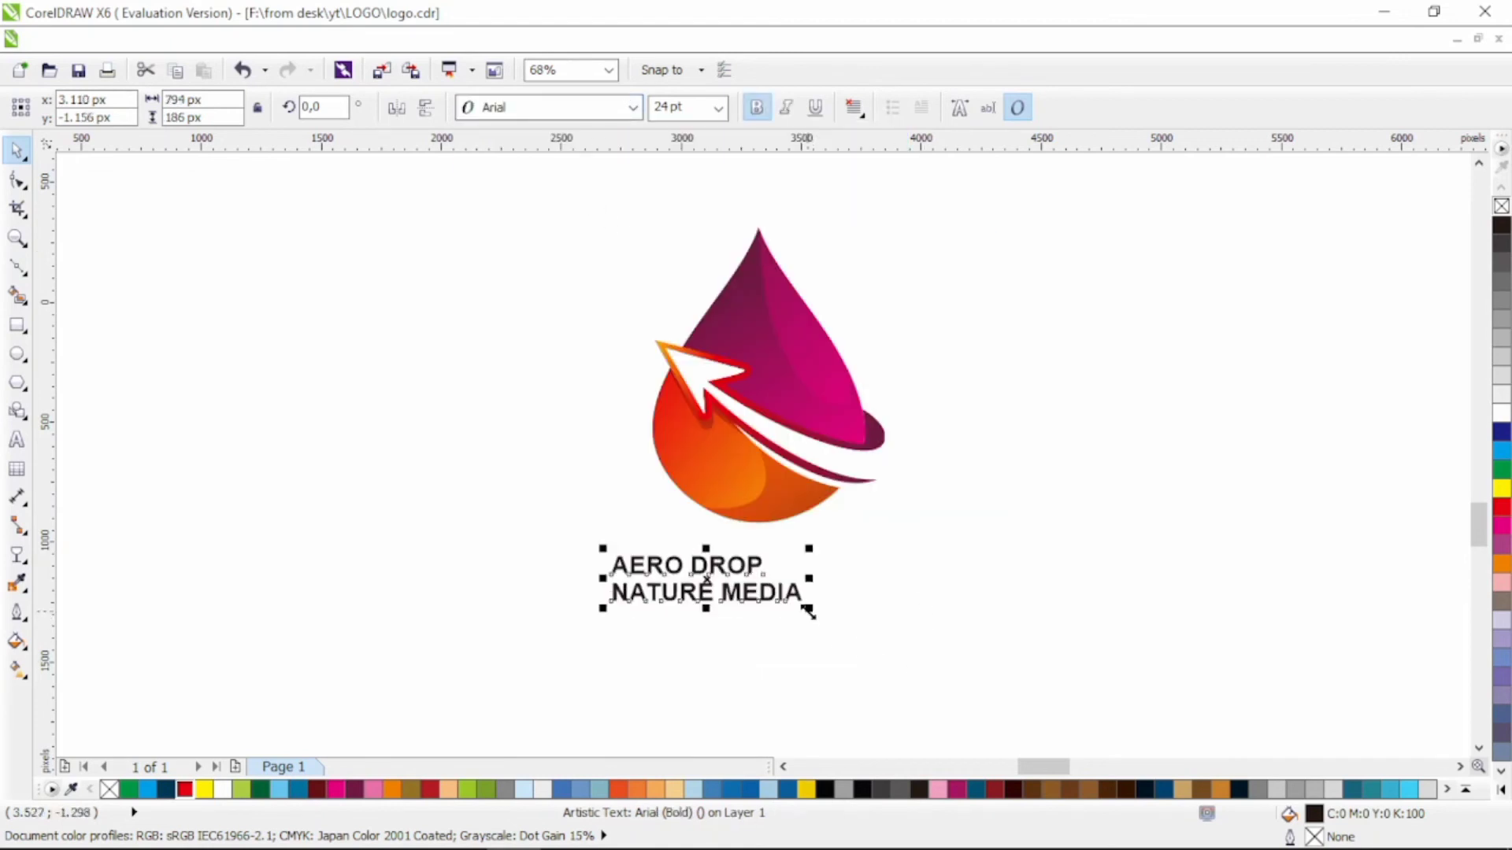
{"action": "left_click_drag", "start_coordinate": [809, 612], "coordinate": [957, 653]}
{"action": "left_click", "coordinate": [985, 630]}
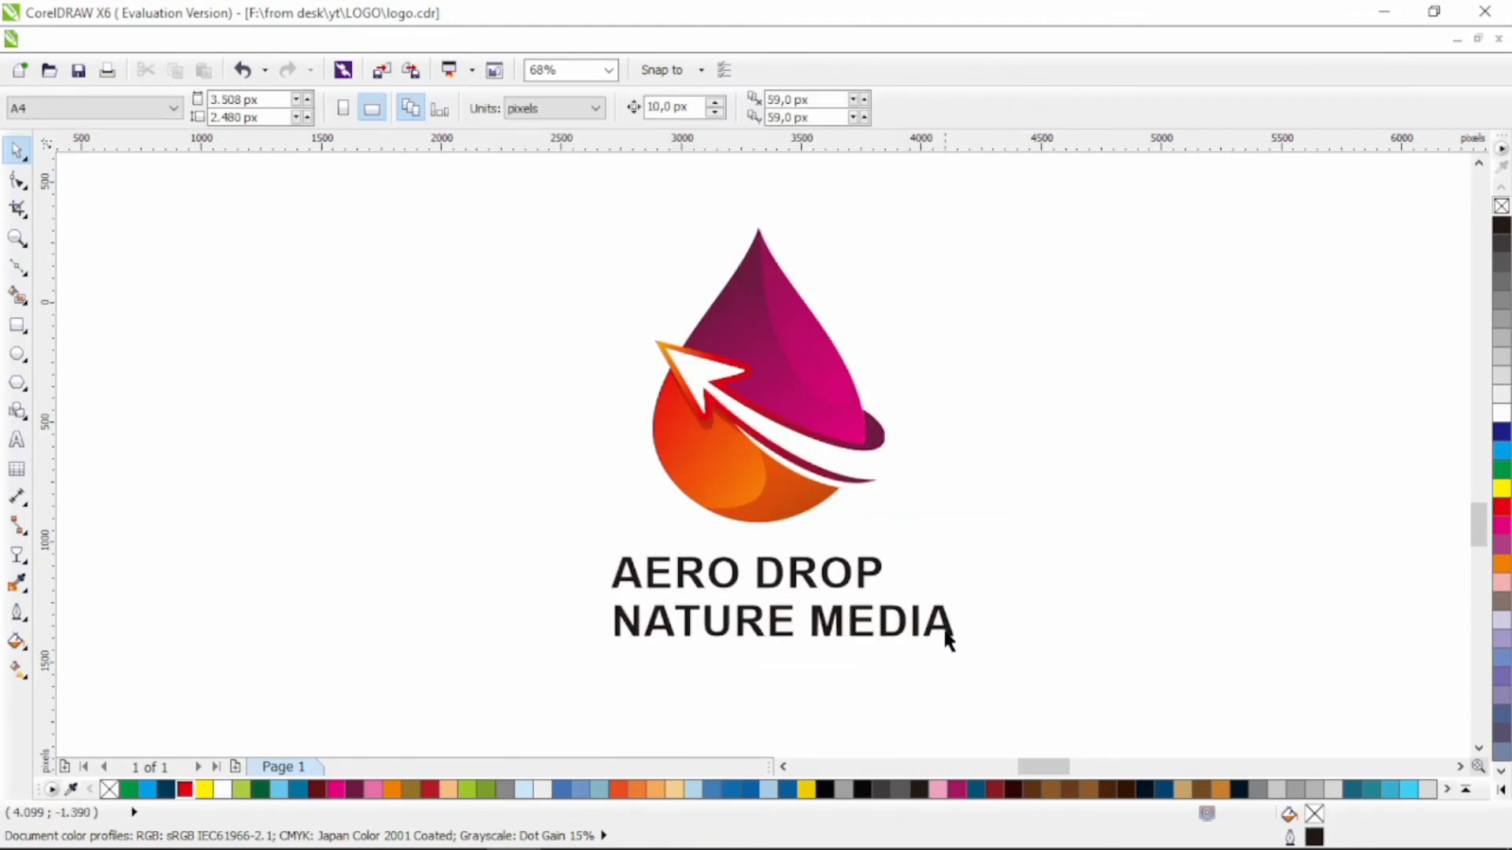
Step: Separate the text into its two lines, then shrink NATURE MEDIA and spread its letters apart
{"action": "left_click", "coordinate": [948, 640]}
{"action": "left_click_drag", "start_coordinate": [965, 647], "coordinate": [824, 626]}
{"action": "key", "text": "F10"}
{"action": "key", "text": "space"}
{"action": "left_click_drag", "start_coordinate": [1017, 656], "coordinate": [559, 526]}
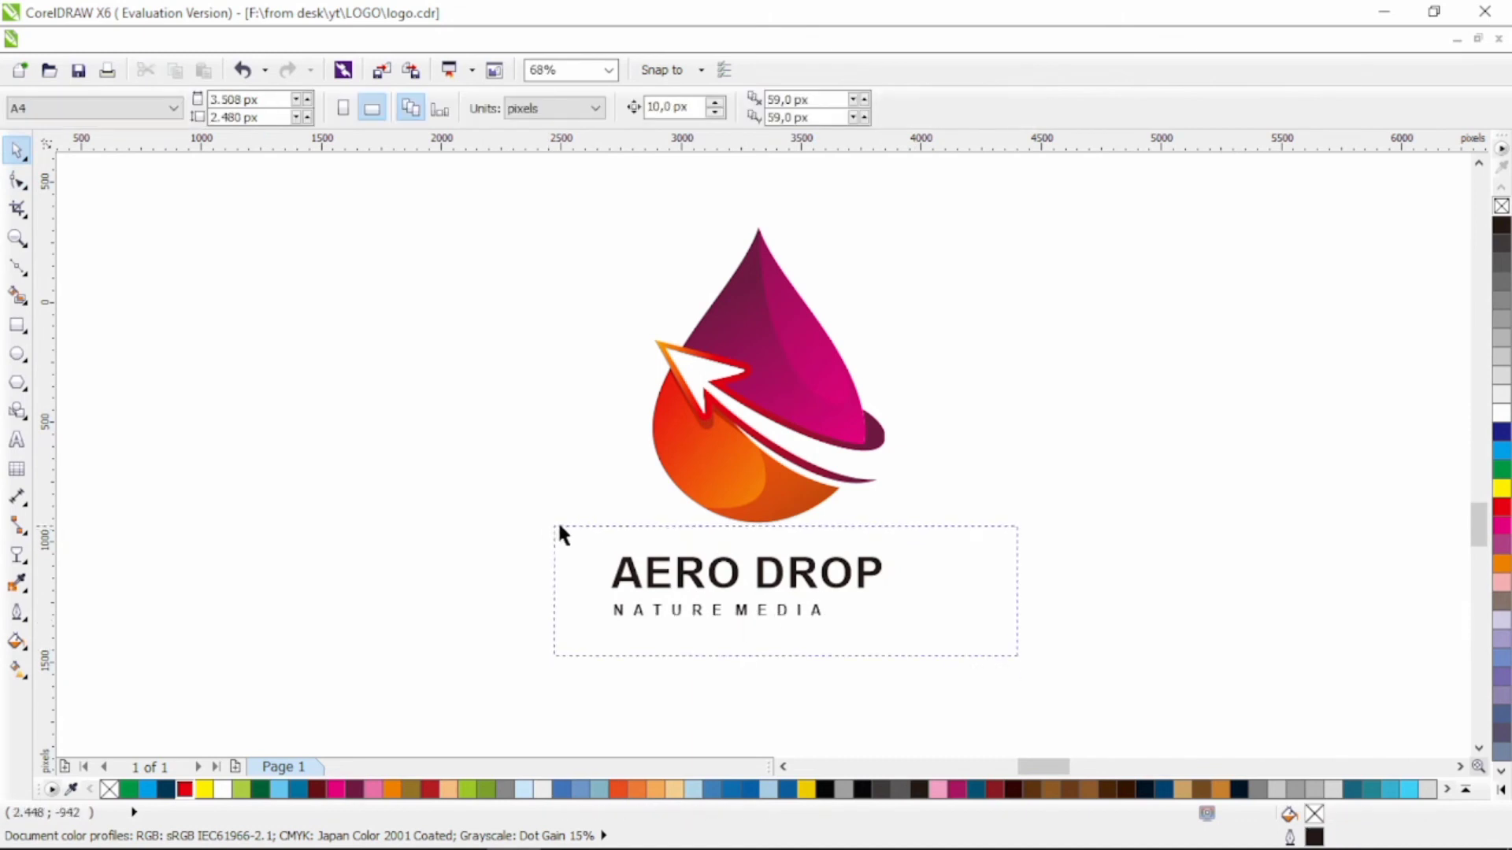
Step: Tighten the letter spacing of NATURE MEDIA slightly
{"action": "left_click", "coordinate": [822, 620]}
{"action": "key", "text": "F10"}
{"action": "left_click_drag", "start_coordinate": [826, 628], "coordinate": [792, 628]}
{"action": "key", "text": "space"}
Step: Align the logo group and both text lines to a common vertical centre axis
{"action": "left_click_drag", "start_coordinate": [567, 202], "coordinate": [1022, 530]}
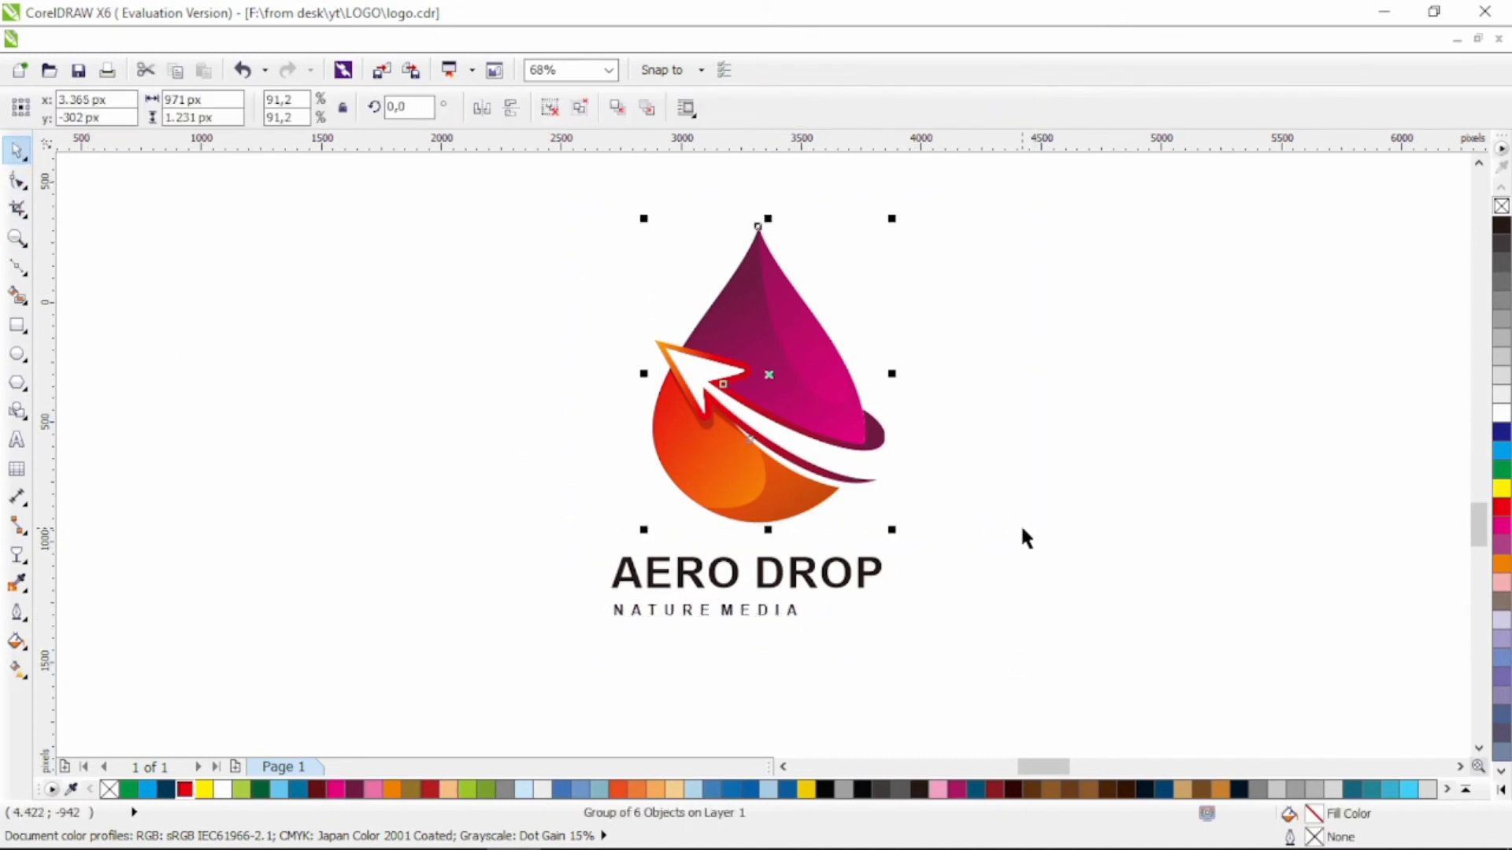
{"action": "left_click_drag", "start_coordinate": [1013, 214], "coordinate": [455, 630]}
{"action": "key", "text": "c"}
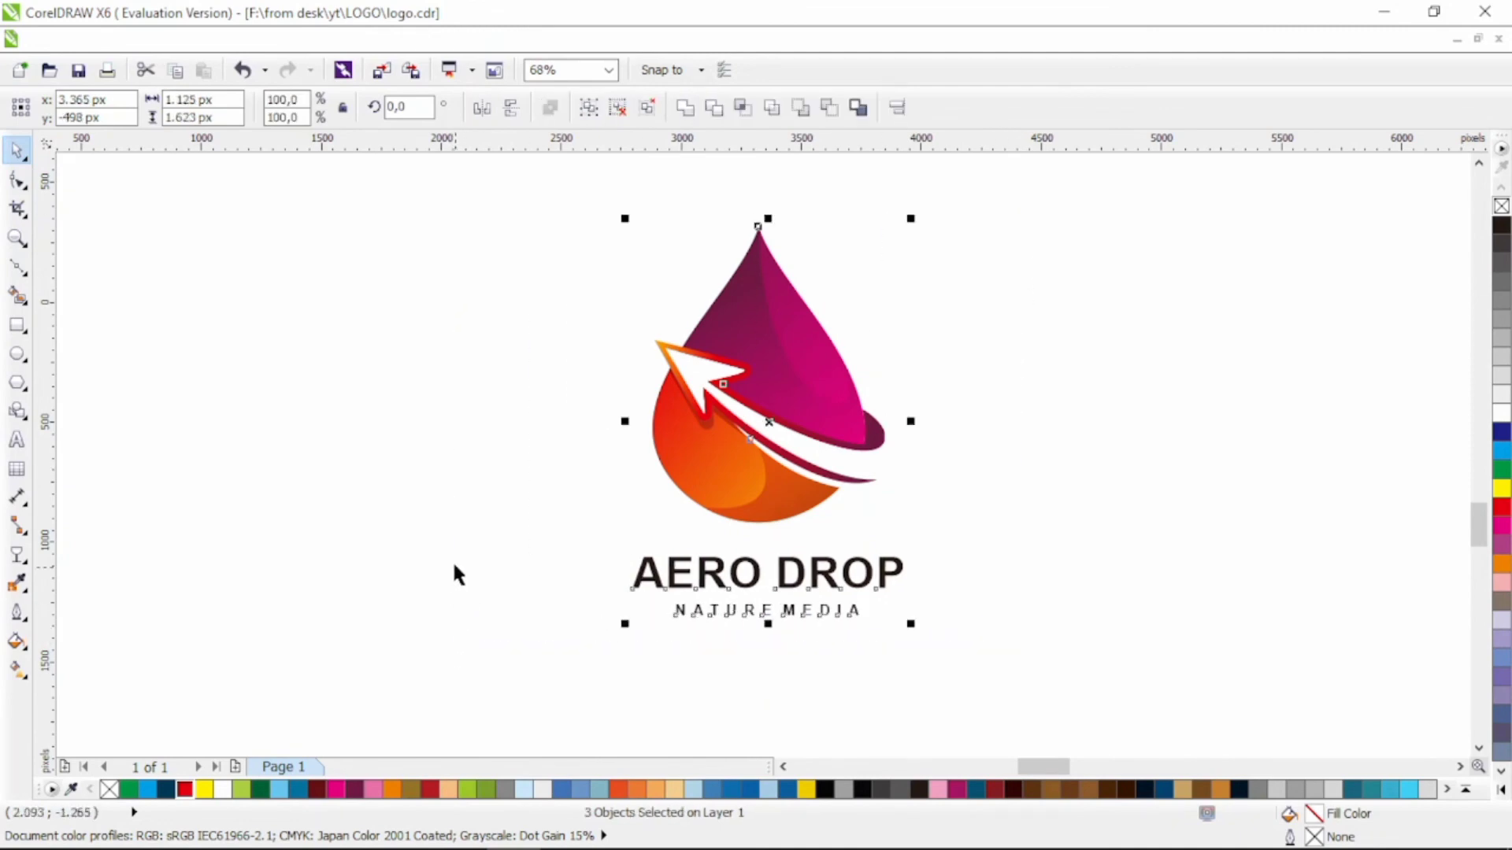
{"action": "left_click", "coordinate": [581, 675]}
Step: Shrink both text lines slightly to about 1091 px wide and fill them with 90% black
{"action": "left_click_drag", "start_coordinate": [951, 523], "coordinate": [951, 523]}
{"action": "left_click_drag", "start_coordinate": [913, 625], "coordinate": [908, 628]}
{"action": "left_click", "coordinate": [1501, 281]}
{"action": "left_click", "coordinate": [1504, 245]}
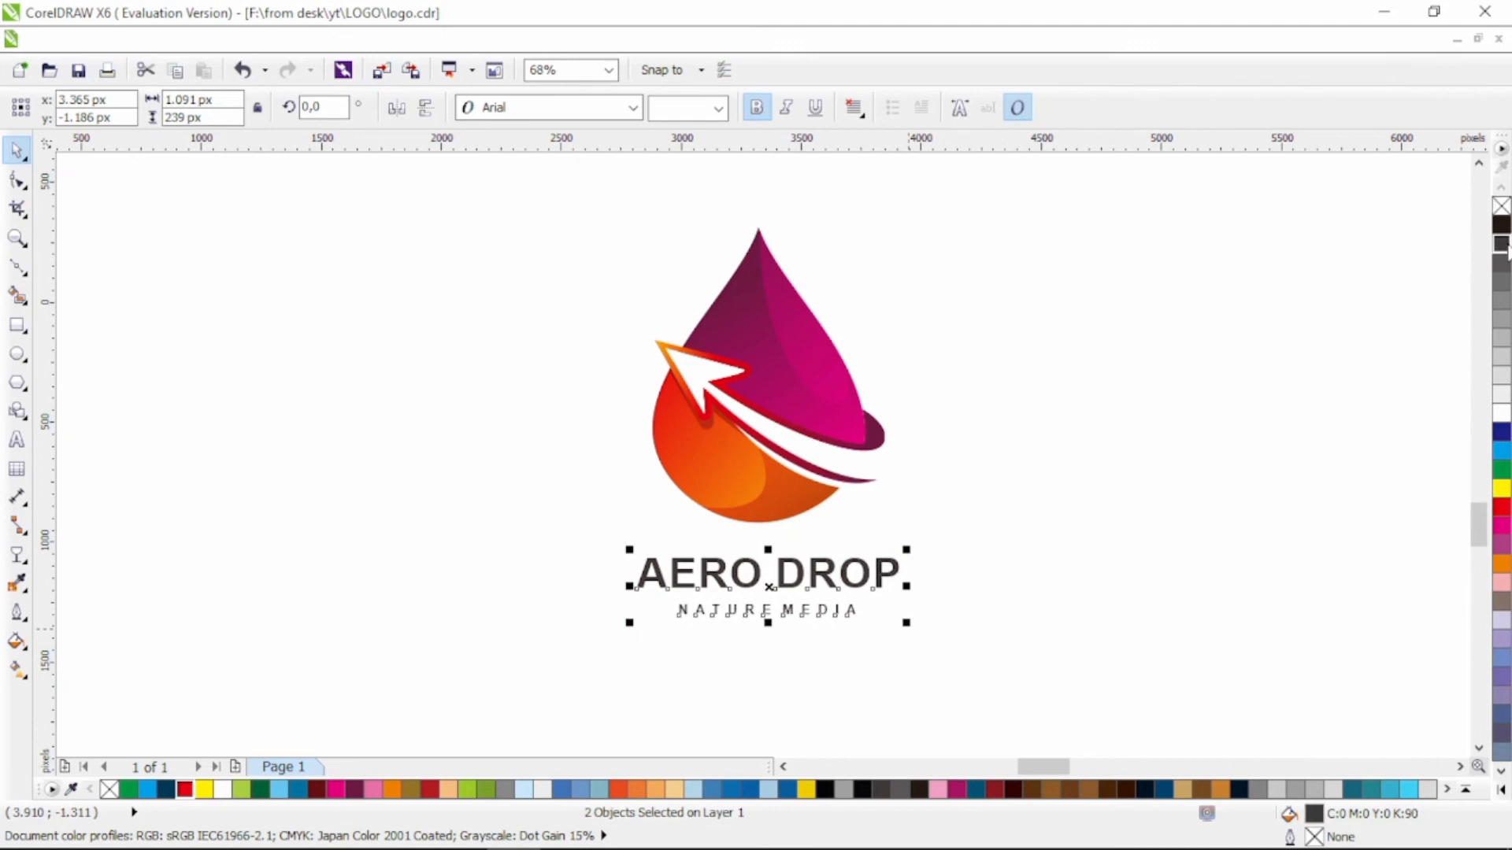
{"action": "left_click", "coordinate": [1284, 400]}
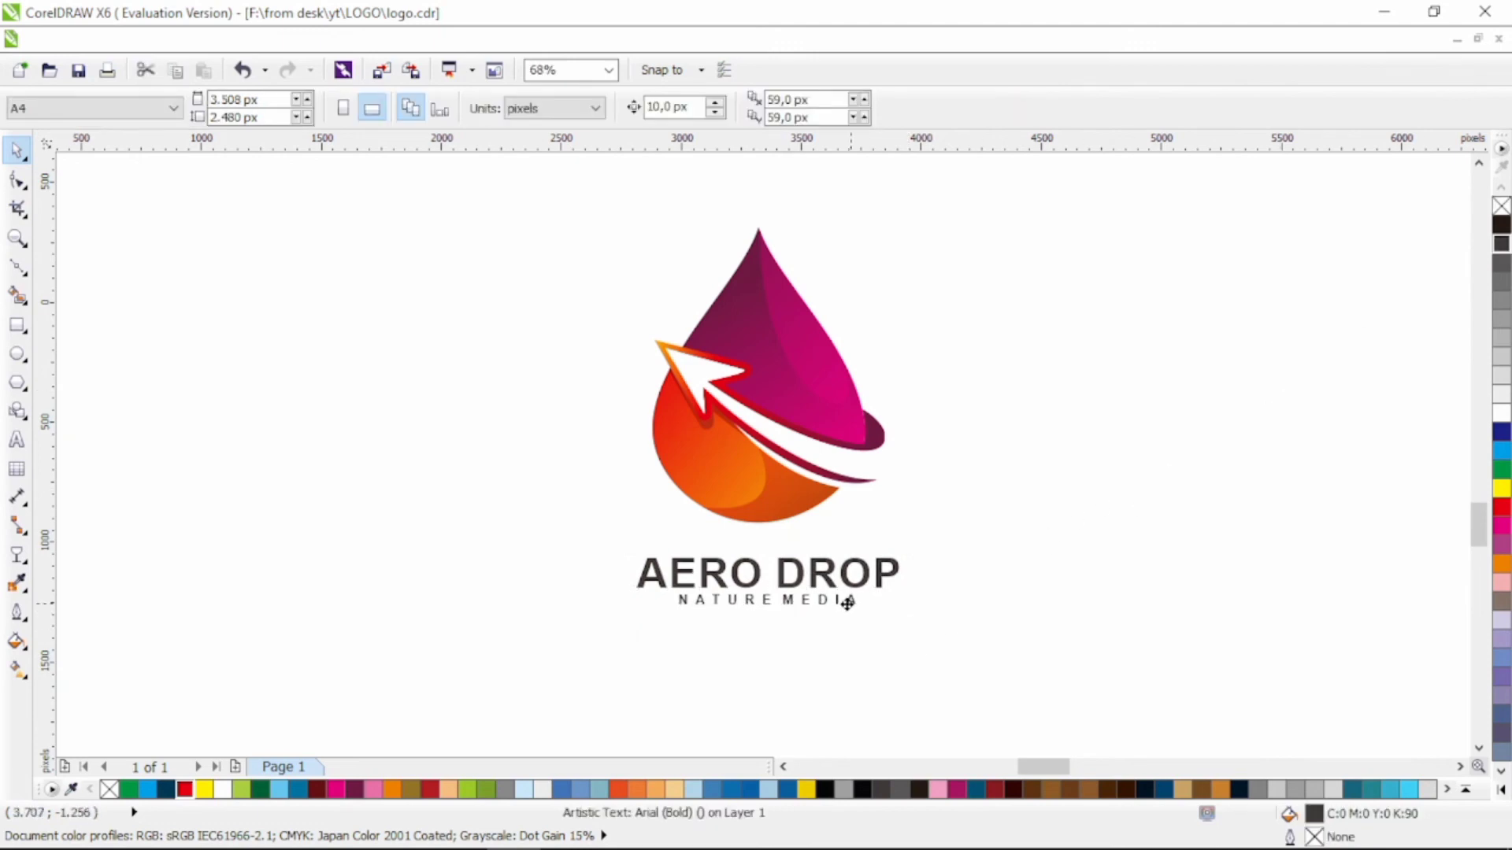
Step: Move NATURE MEDIA up close beneath AERO DROP and raise both lines slightly toward the teardrop
{"action": "left_click", "coordinate": [847, 603]}
{"action": "left_click", "coordinate": [1226, 461]}
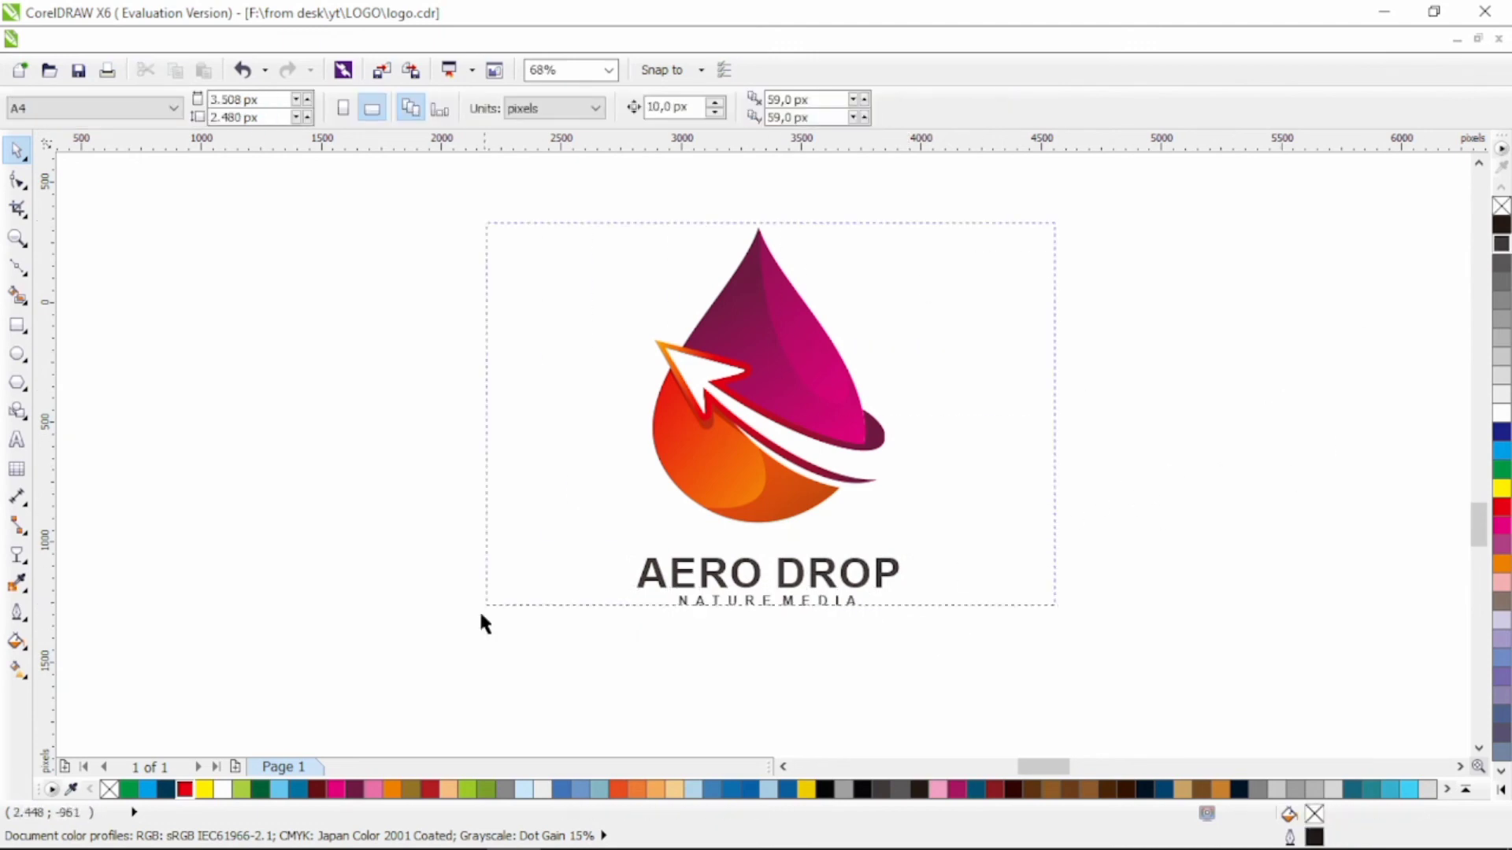
{"action": "key", "text": "ctrl+a"}
{"action": "left_click", "coordinate": [819, 496], "text": "shift"}
{"action": "left_click_drag", "start_coordinate": [767, 591], "coordinate": [776, 574]}
{"action": "left_click", "coordinate": [870, 498]}
Step: Change the AERO DROP font to Arial Black and centre it horizontally with the logo and NATURE MEDIA
{"action": "left_click", "coordinate": [856, 579]}
{"action": "left_click", "coordinate": [551, 107]}
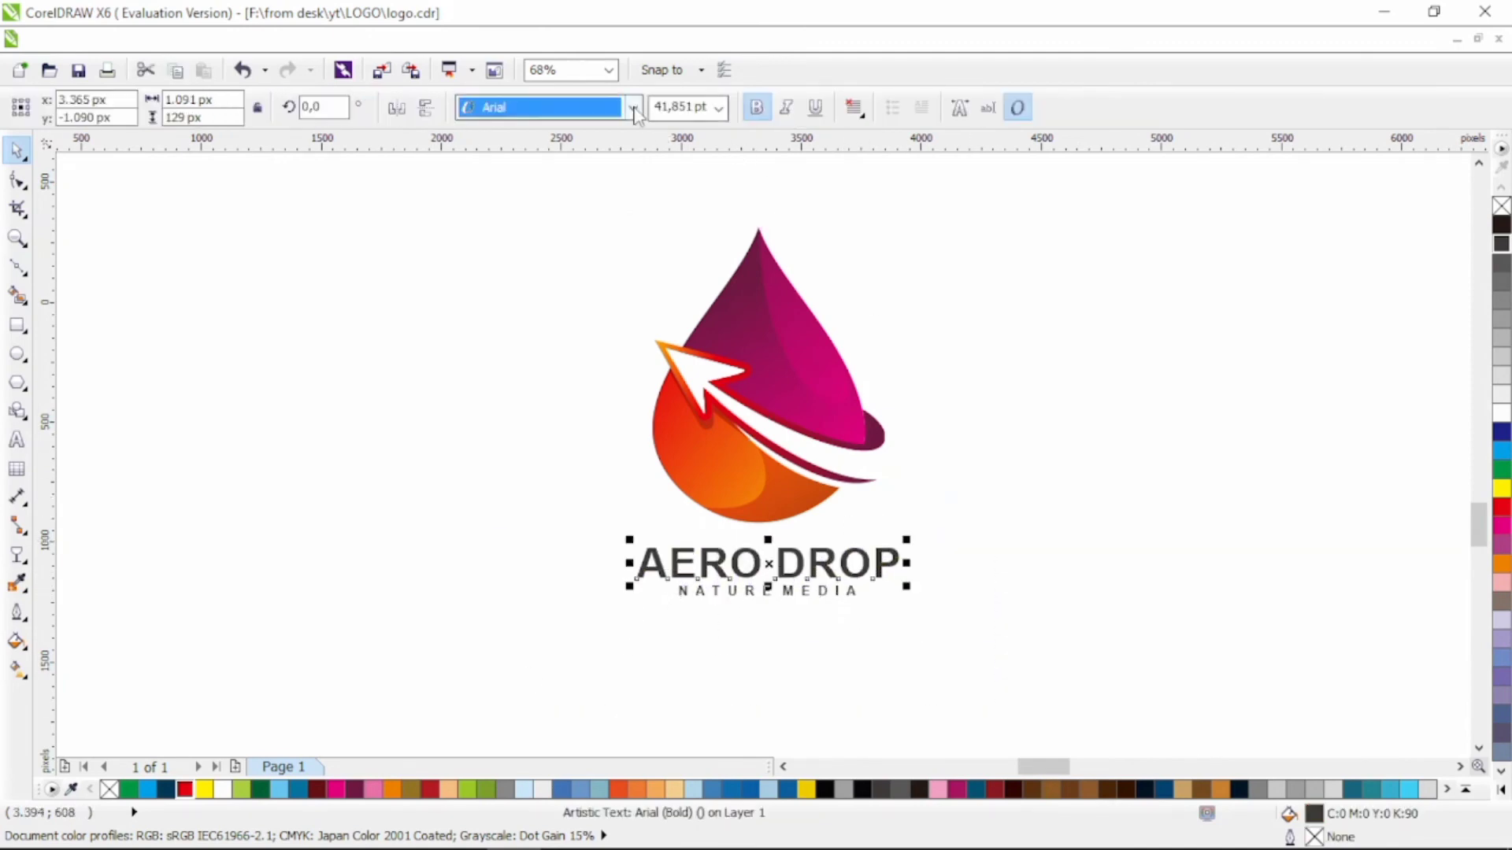
{"action": "left_click", "coordinate": [632, 107]}
{"action": "left_click", "coordinate": [601, 155]}
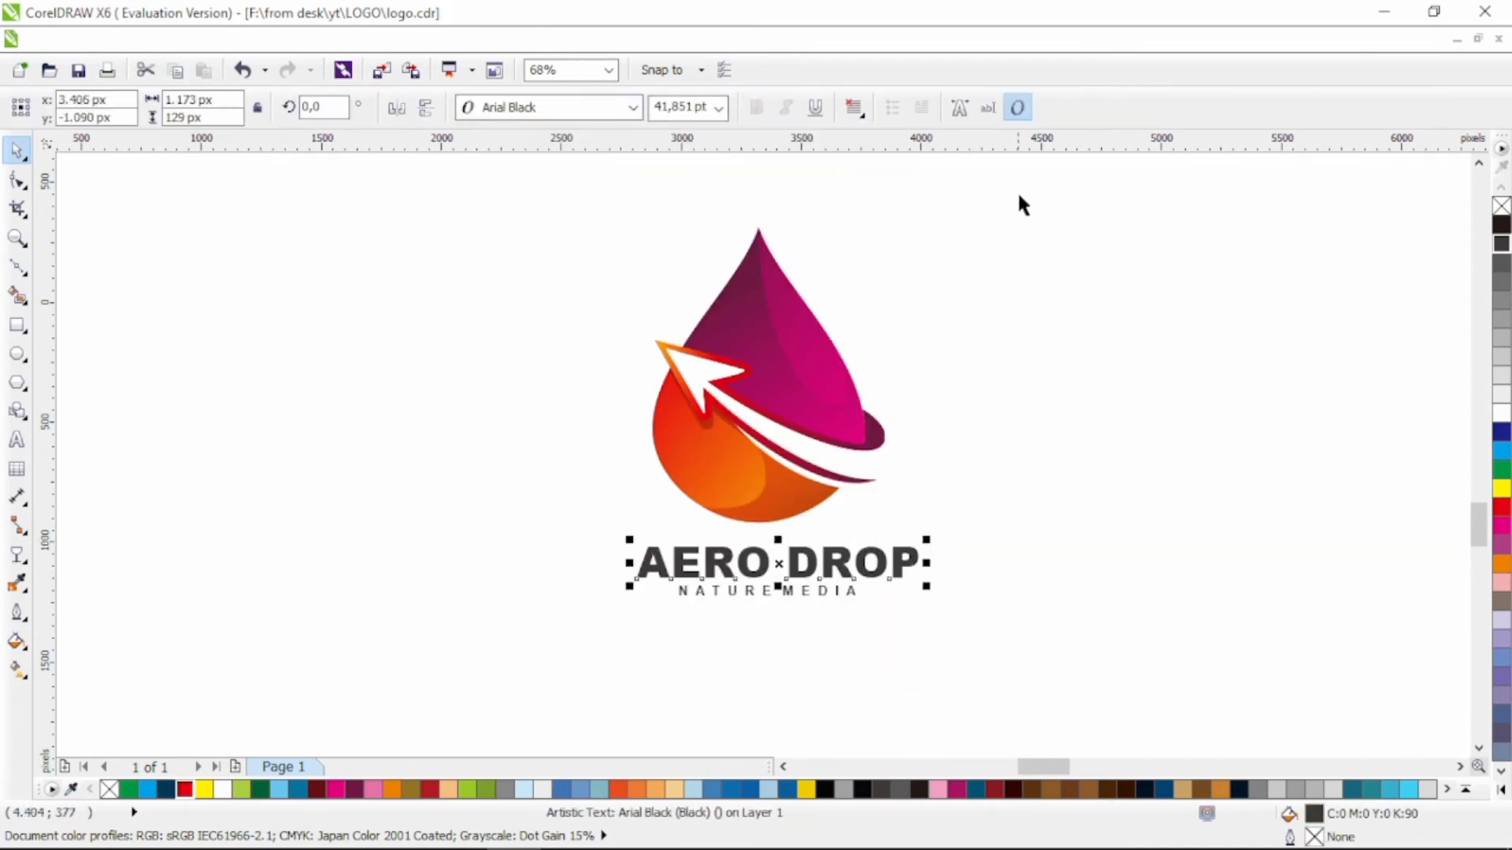
{"action": "left_click_drag", "start_coordinate": [1020, 195], "coordinate": [483, 619]}
{"action": "key", "text": "c"}
{"action": "left_click", "coordinate": [1039, 540]}
Step: Lower NATURE MEDIA slightly, set its font to Arial Black and scale it down a little
{"action": "left_click_drag", "start_coordinate": [851, 594], "coordinate": [849, 602]}
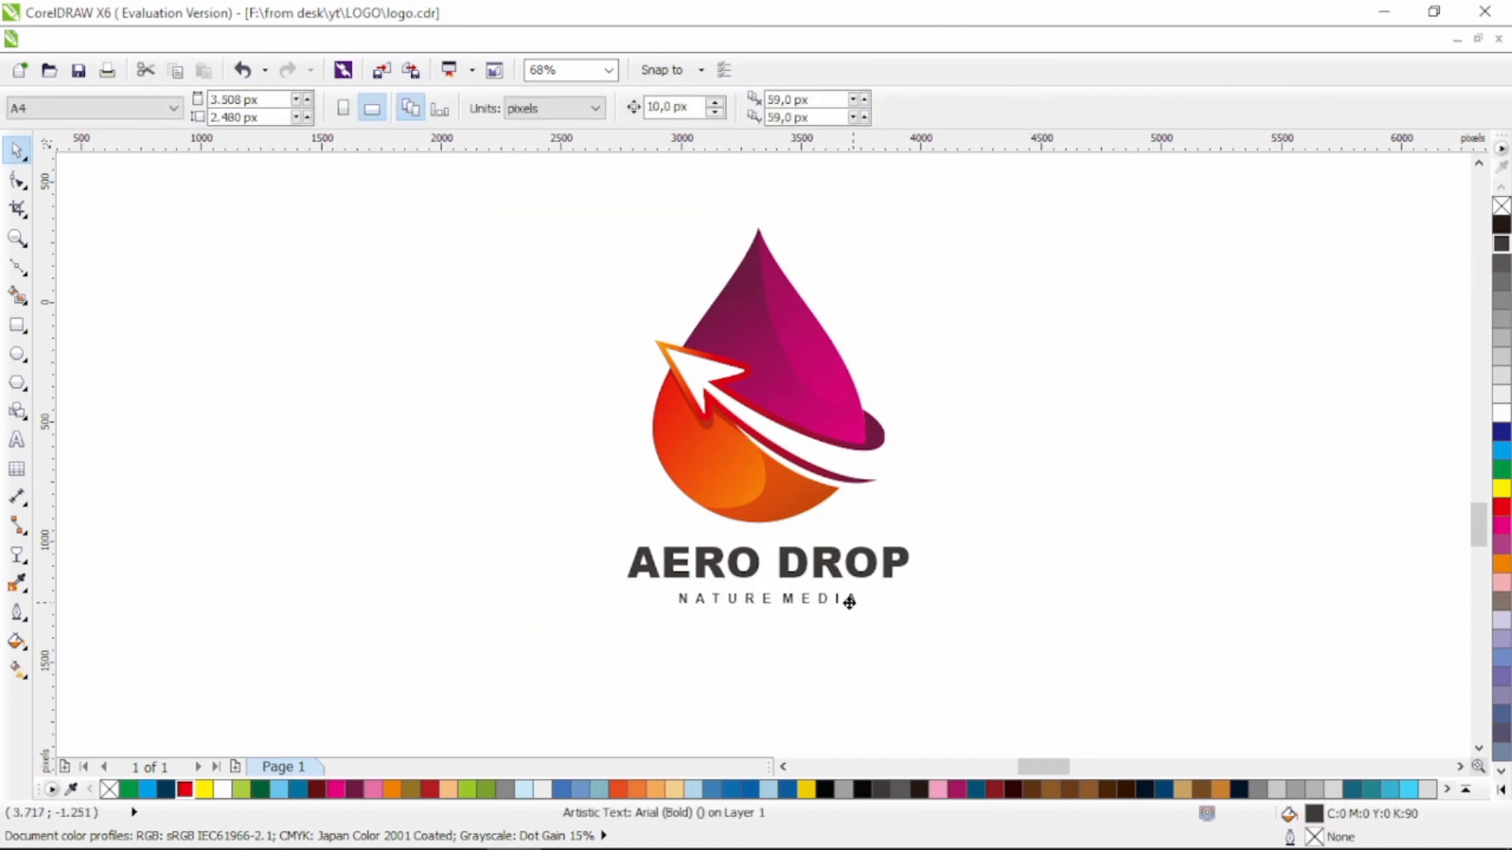
{"action": "left_click", "coordinate": [849, 600]}
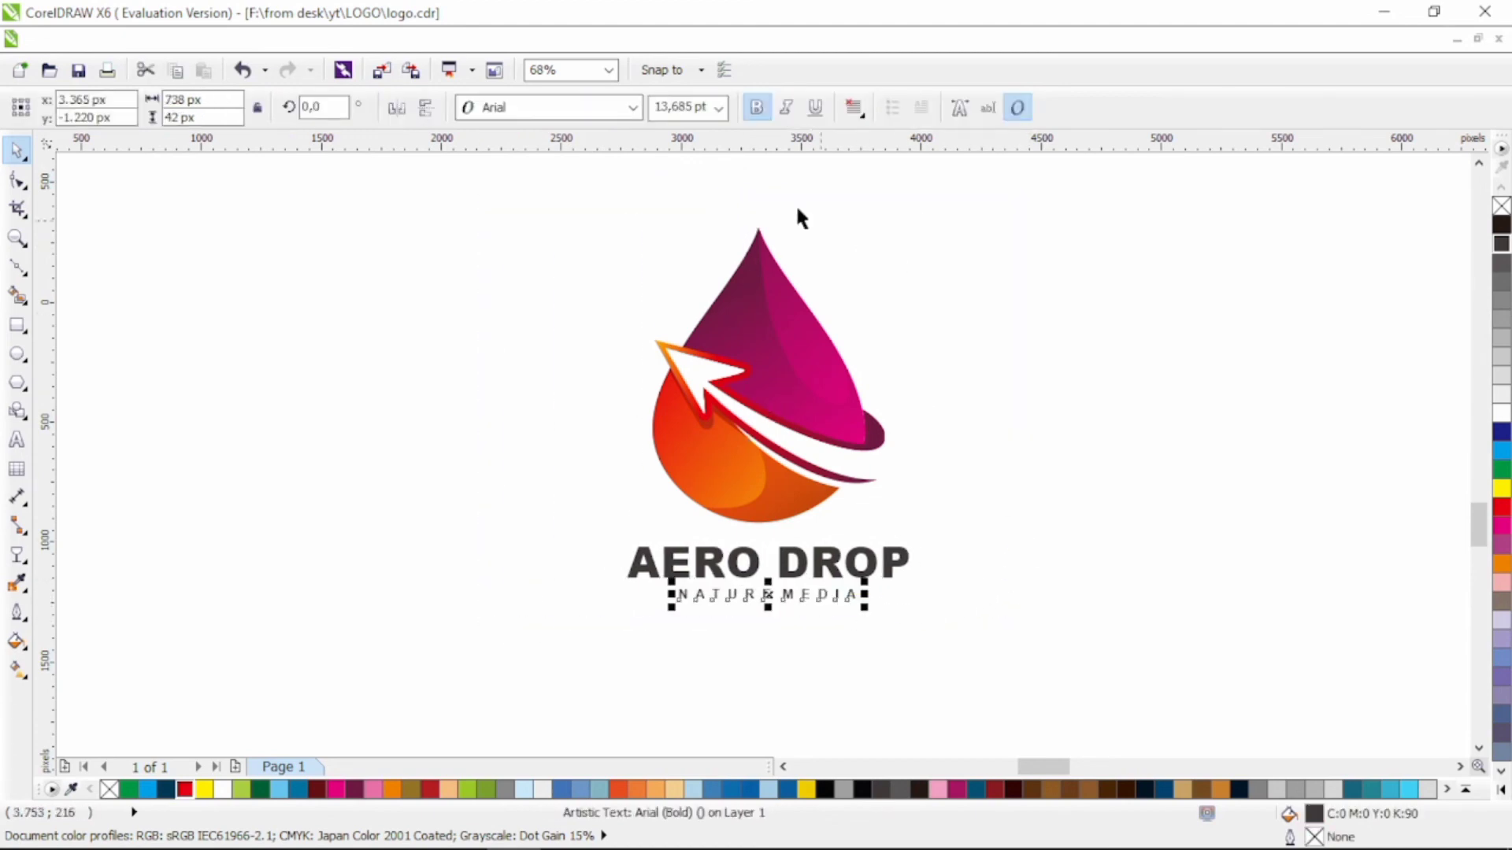
{"action": "left_click", "coordinate": [551, 107]}
{"action": "left_click", "coordinate": [632, 107]}
{"action": "left_click", "coordinate": [612, 153]}
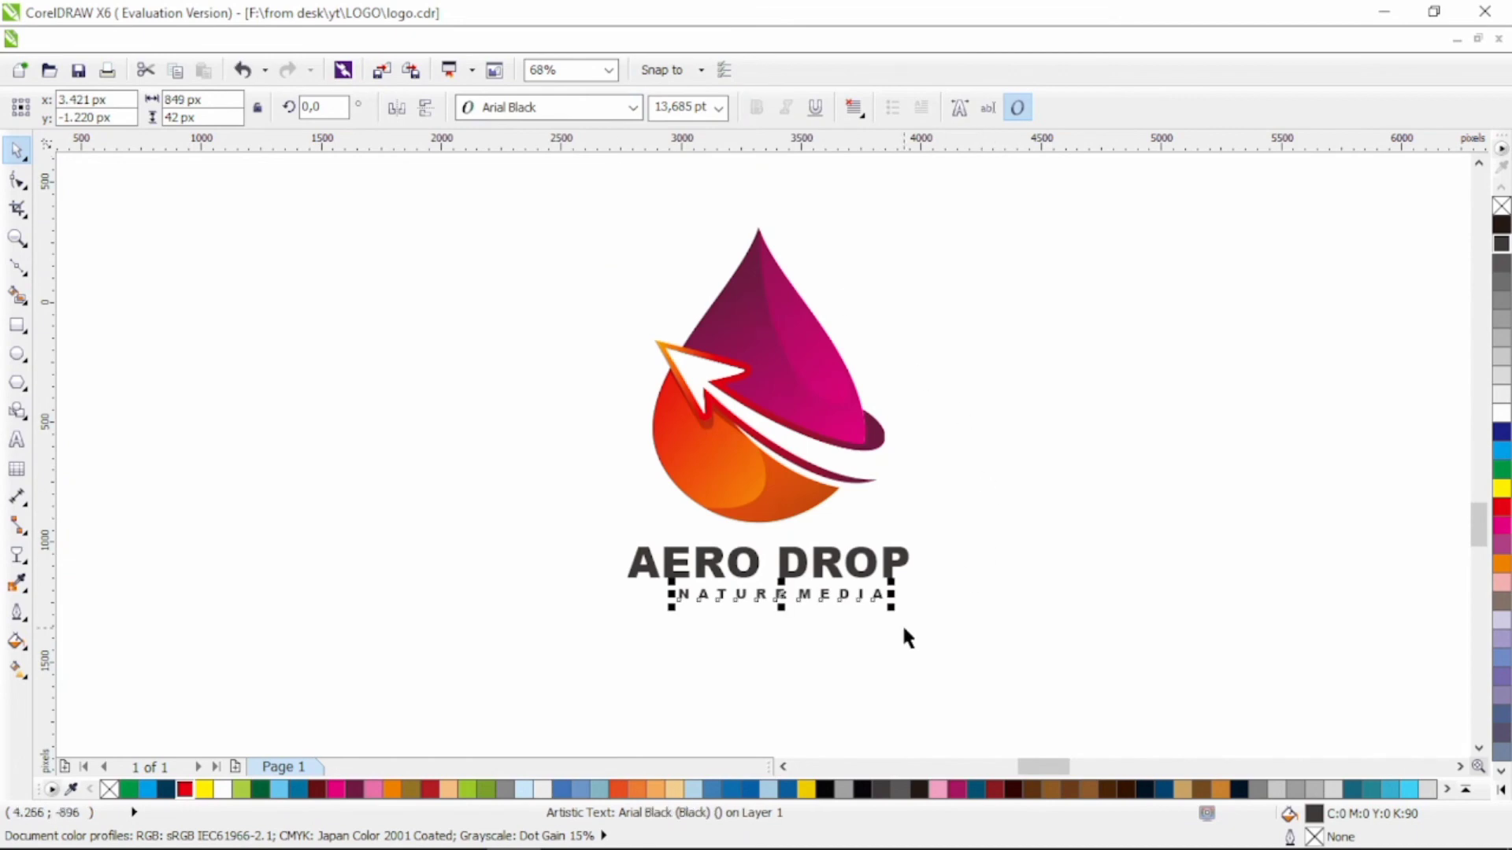
{"action": "left_click_drag", "start_coordinate": [890, 606], "coordinate": [888, 603]}
{"action": "left_click", "coordinate": [1030, 569]}
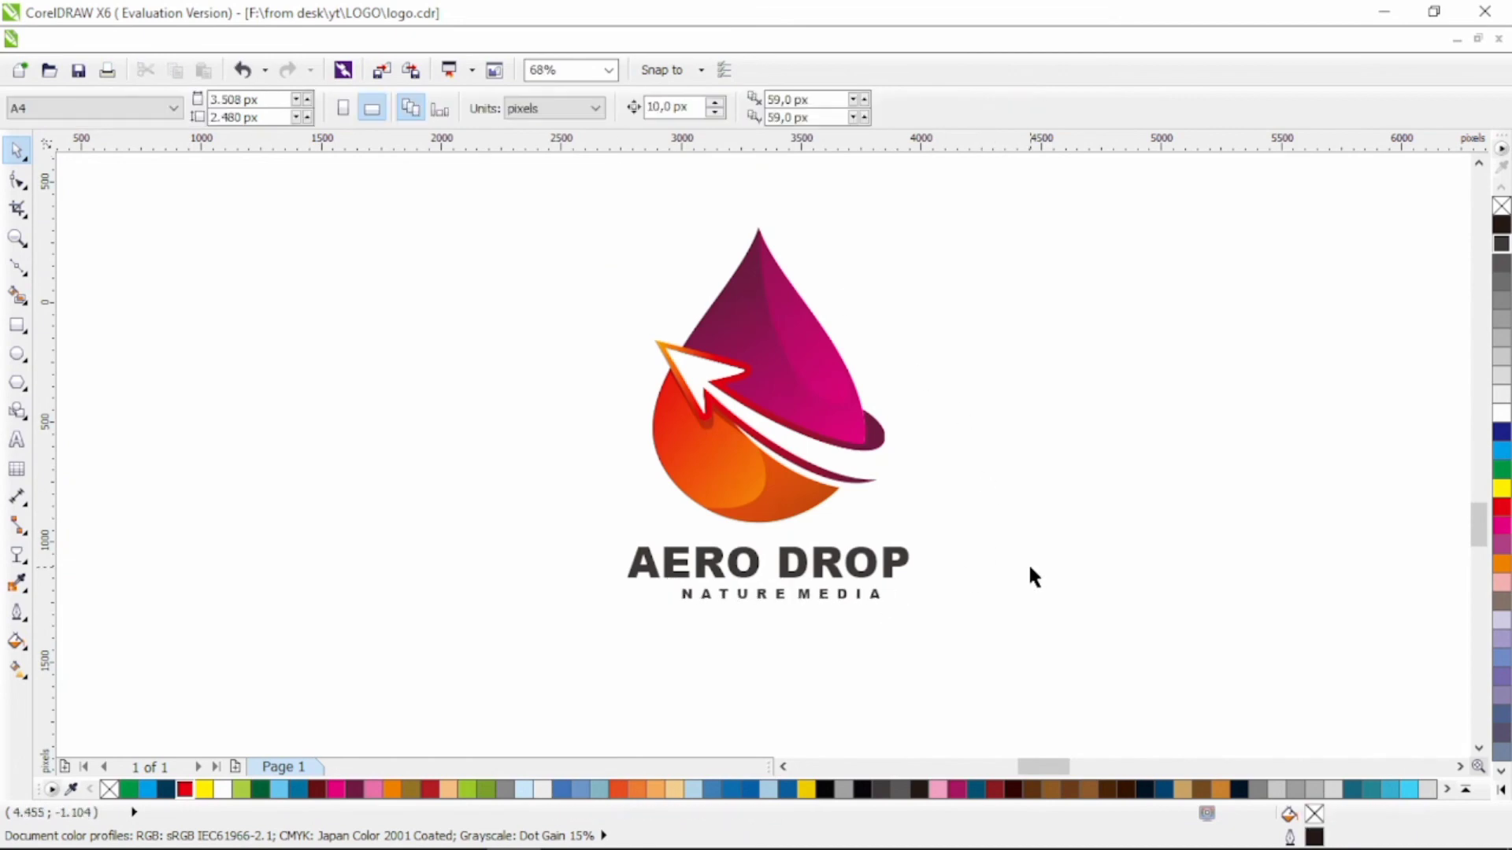
Step: Break AERO DROP apart into separate words and select AERO
{"action": "left_click", "coordinate": [904, 585]}
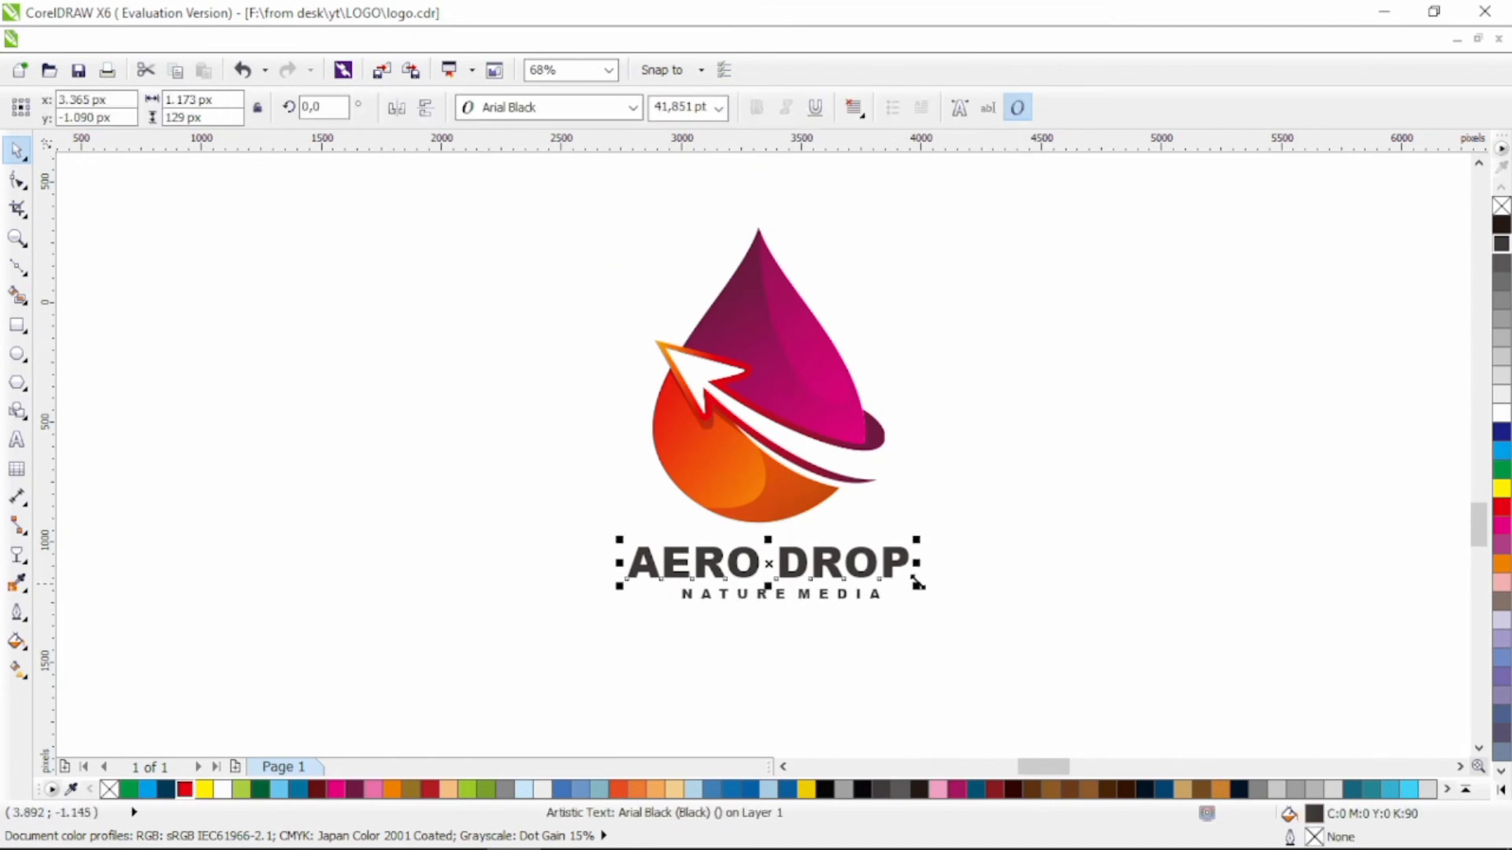
{"action": "key", "text": "ctrl+k"}
{"action": "left_click", "coordinate": [1032, 392]}
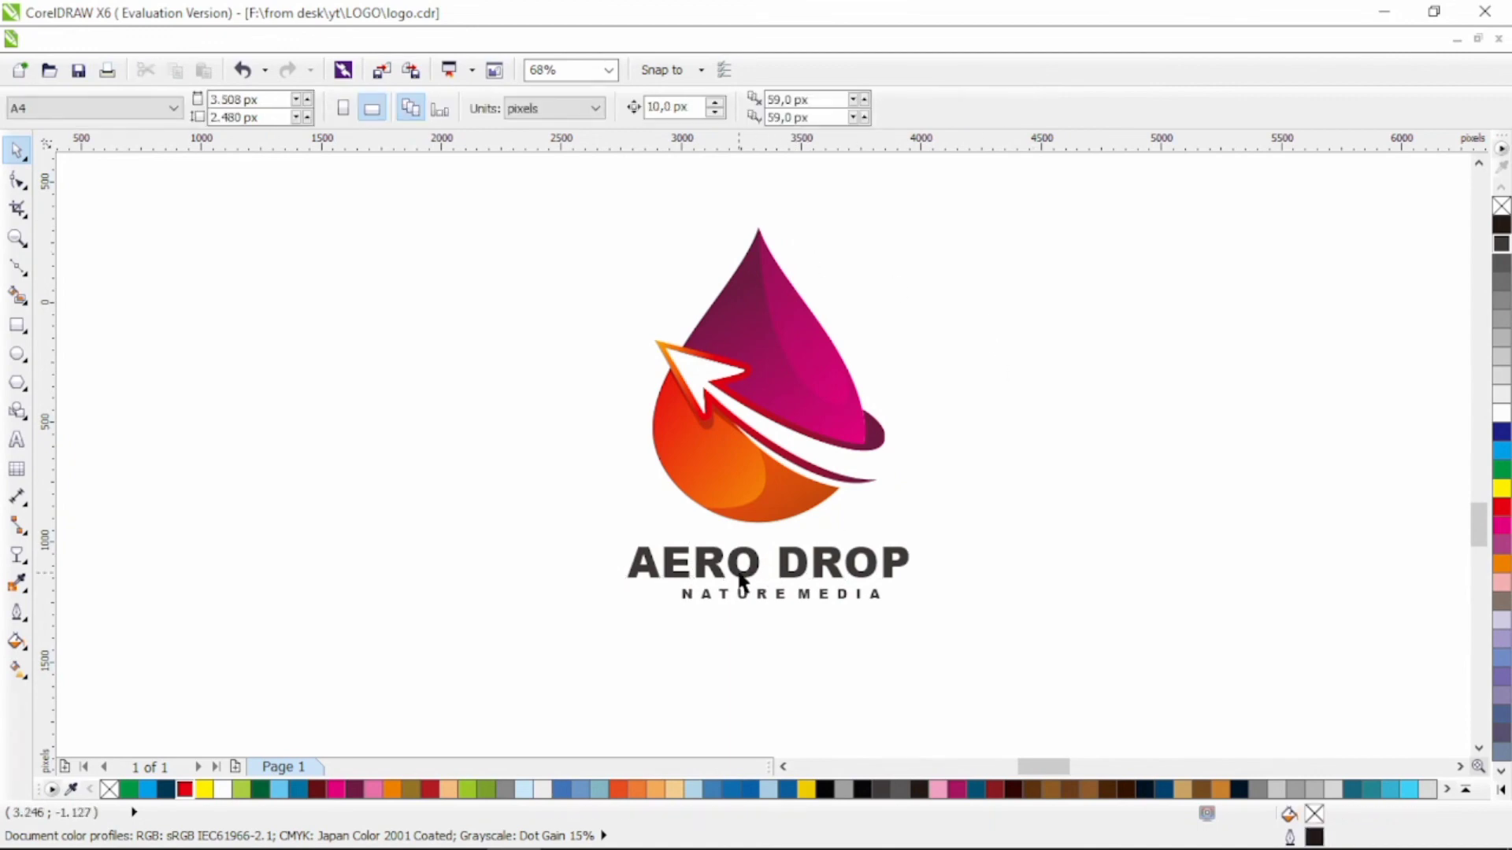
{"action": "left_click", "coordinate": [739, 573]}
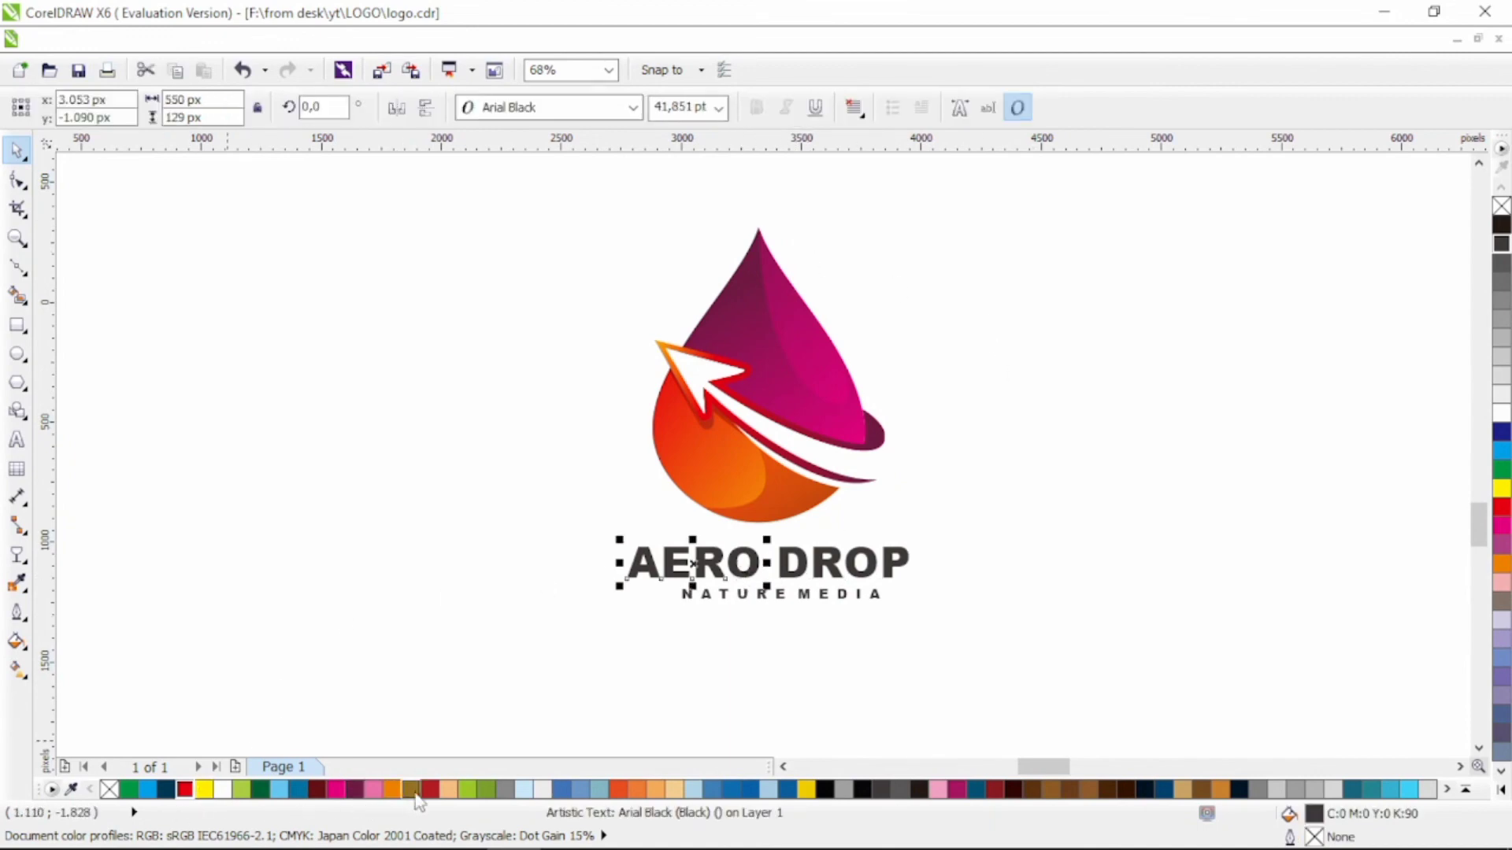
Step: Fill the word AERO with dark red and the word DROP with dark purple
{"action": "left_click", "coordinate": [317, 789]}
{"action": "left_click", "coordinate": [798, 567]}
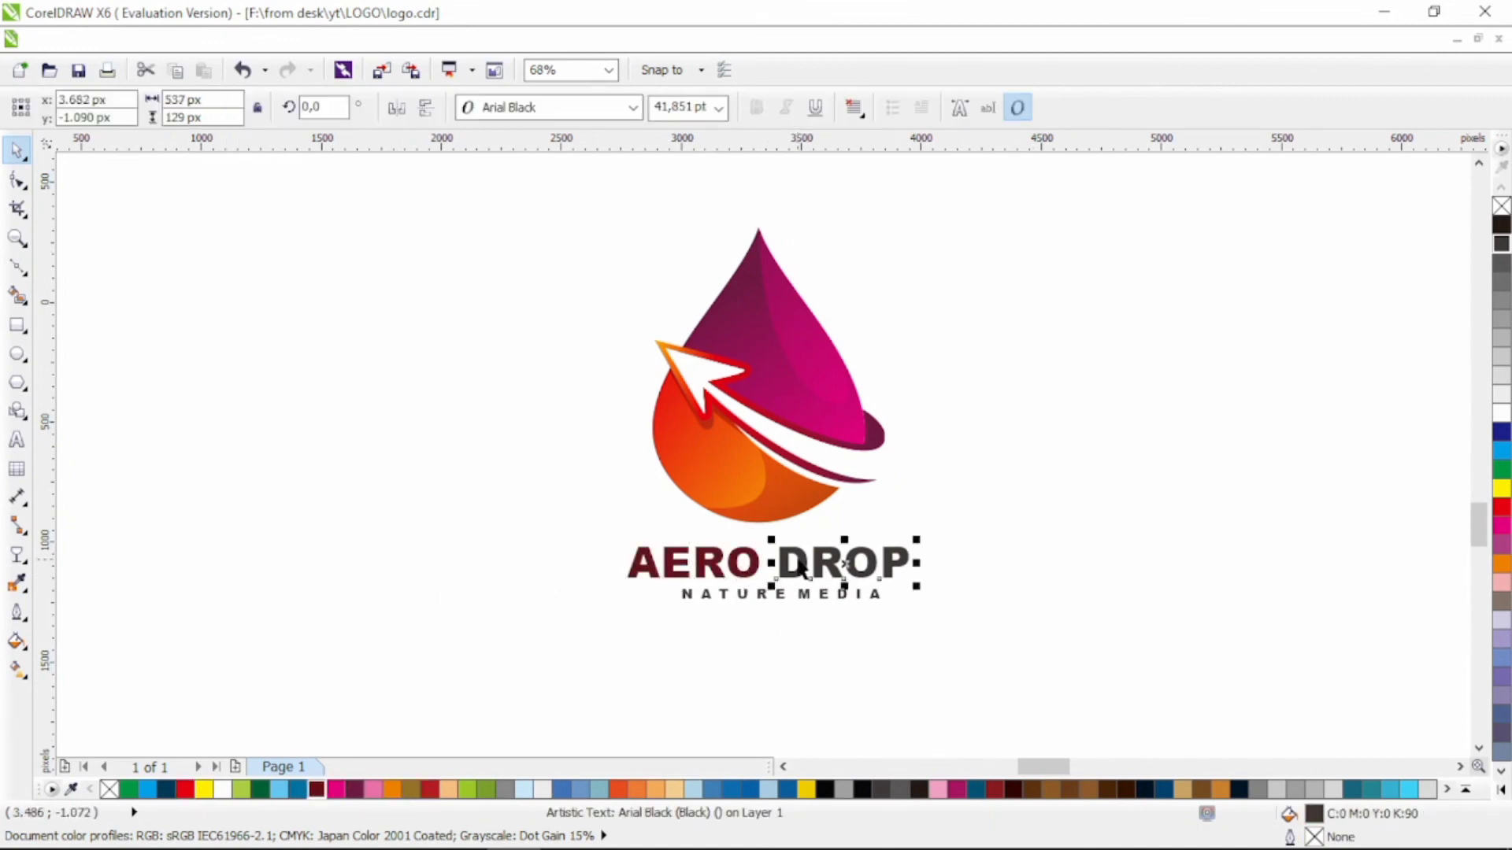
{"action": "left_click", "coordinate": [354, 789]}
{"action": "left_click", "coordinate": [641, 624]}
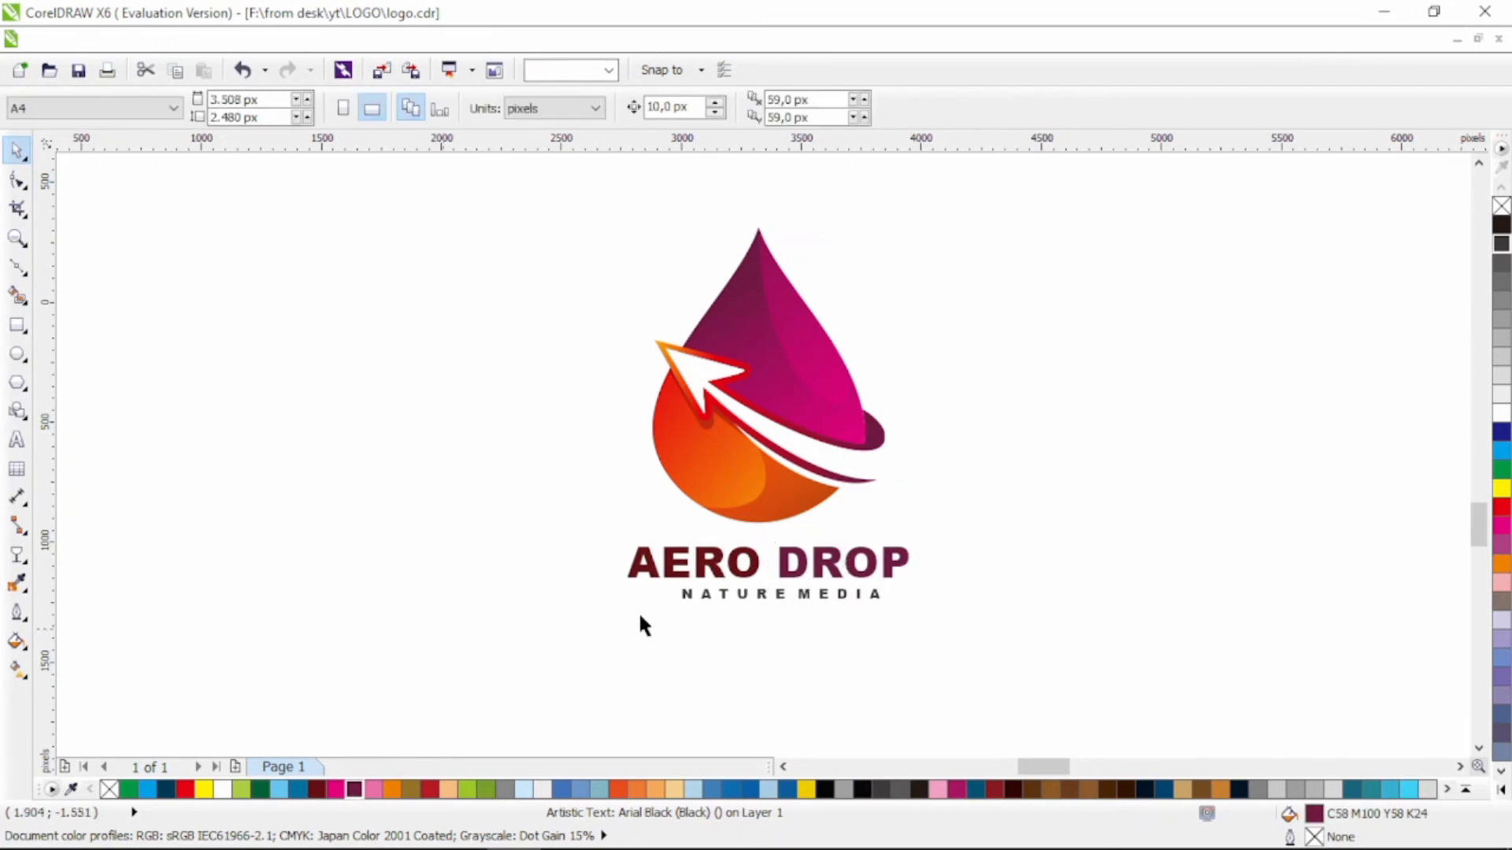
Step: Skew AERO slightly to the right for an italic slant and move DROP a little closer to it
{"action": "left_click", "coordinate": [754, 577]}
{"action": "left_click", "coordinate": [754, 577]}
{"action": "left_click_drag", "start_coordinate": [693, 541], "coordinate": [699, 542]}
{"action": "left_click", "coordinate": [771, 572]}
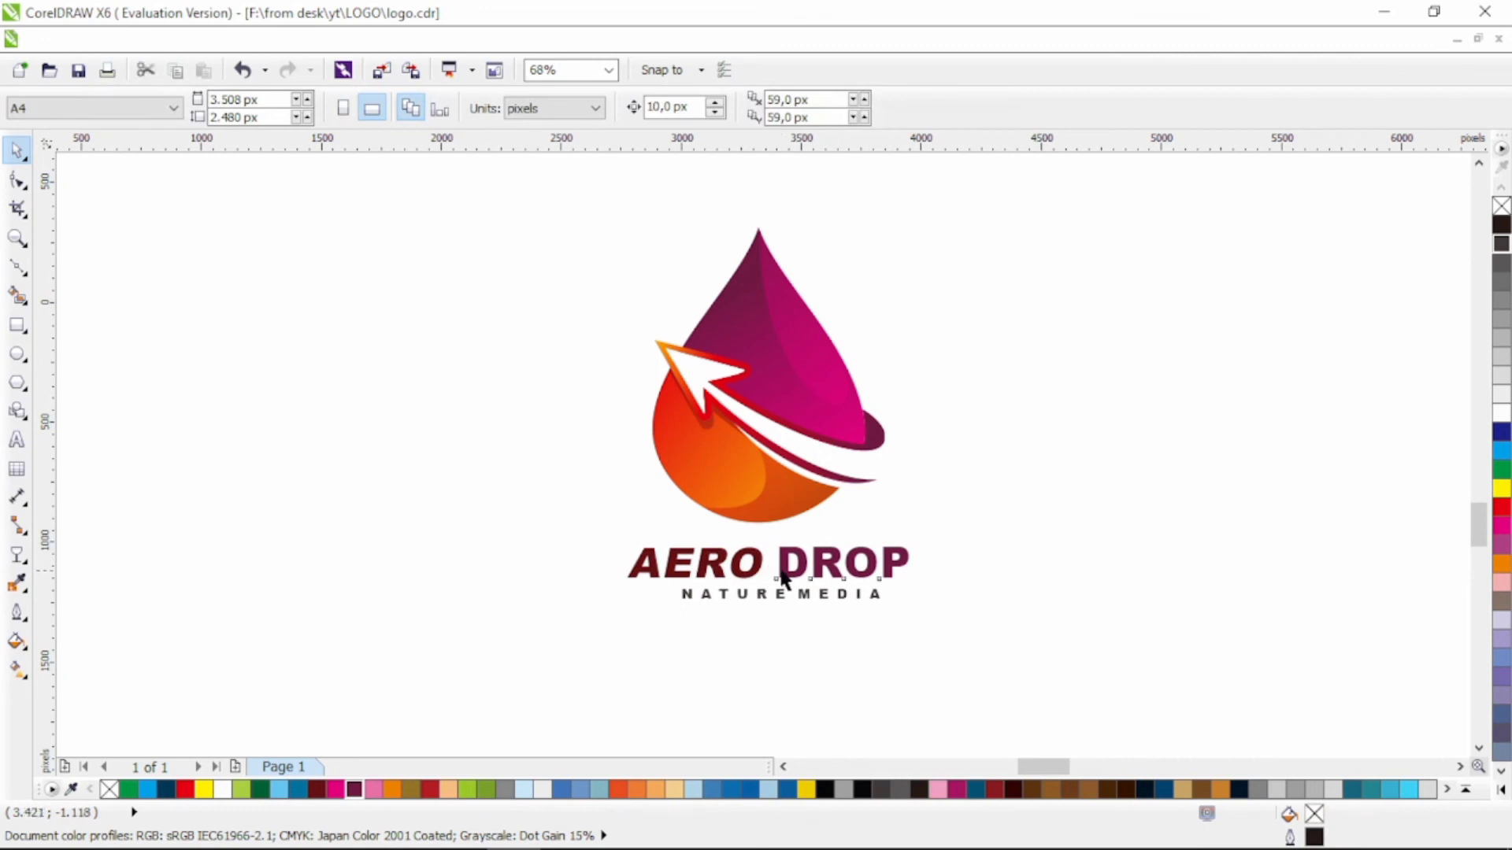
{"action": "left_click_drag", "start_coordinate": [783, 579], "coordinate": [776, 578]}
Step: Group AERO and DROP together and centre the group horizontally with the logo and NATURE MEDIA
{"action": "left_click_drag", "start_coordinate": [976, 535], "coordinate": [675, 612]}
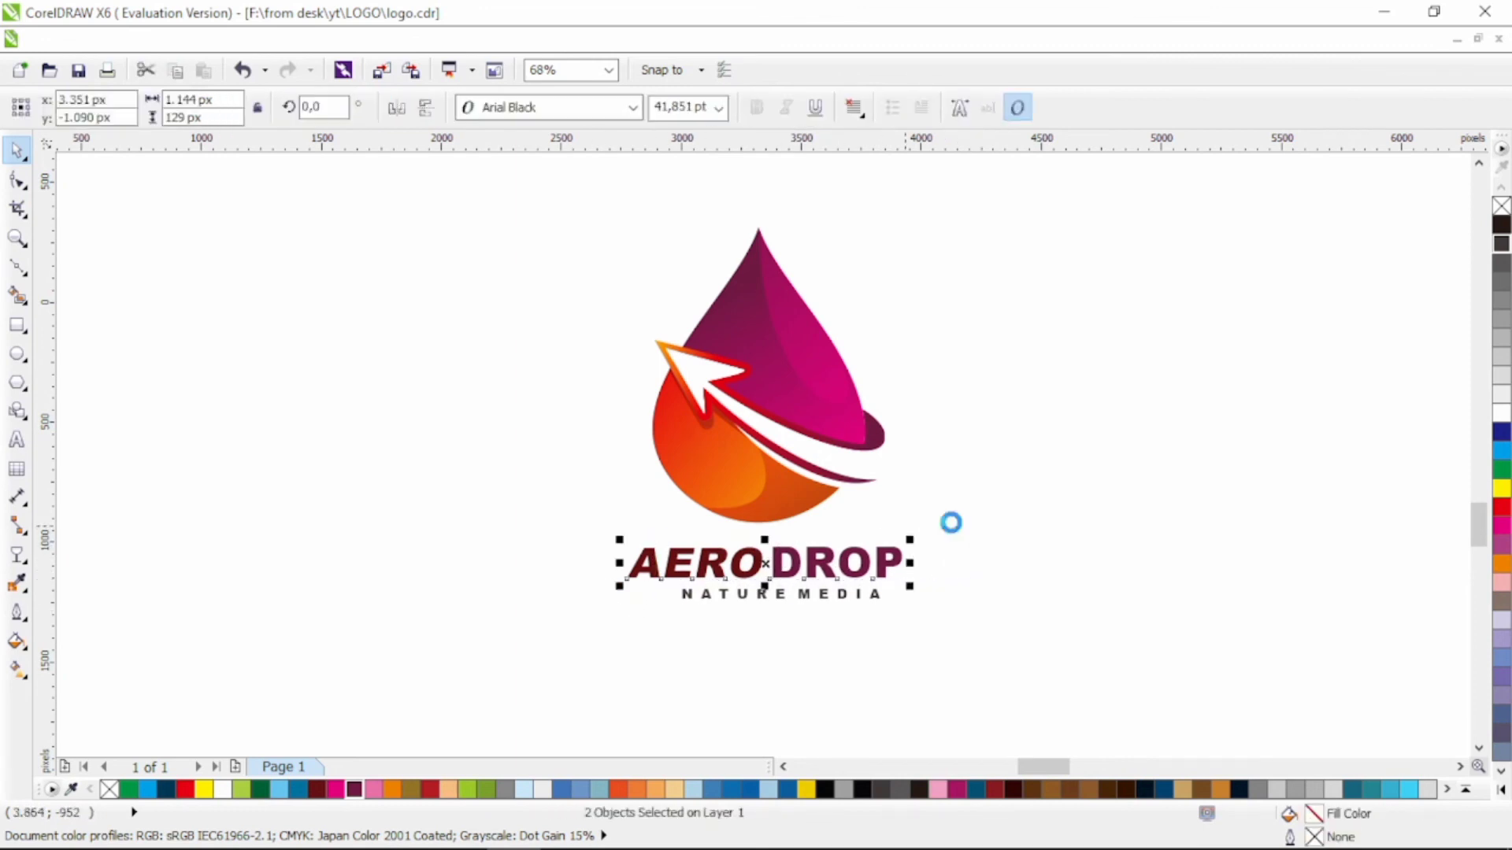
{"action": "key", "text": "ctrl+g"}
{"action": "mouse_move", "coordinate": [985, 665]}
{"action": "left_mouse_down"}
{"action": "mouse_move", "coordinate": [607, 365]}
{"action": "mouse_move", "coordinate": [550, 195]}
{"action": "mouse_move", "coordinate": [955, 607]}
{"action": "left_mouse_up"}
{"action": "key", "text": "c"}
{"action": "left_click", "coordinate": [504, 362]}
{"action": "key", "text": "z"}
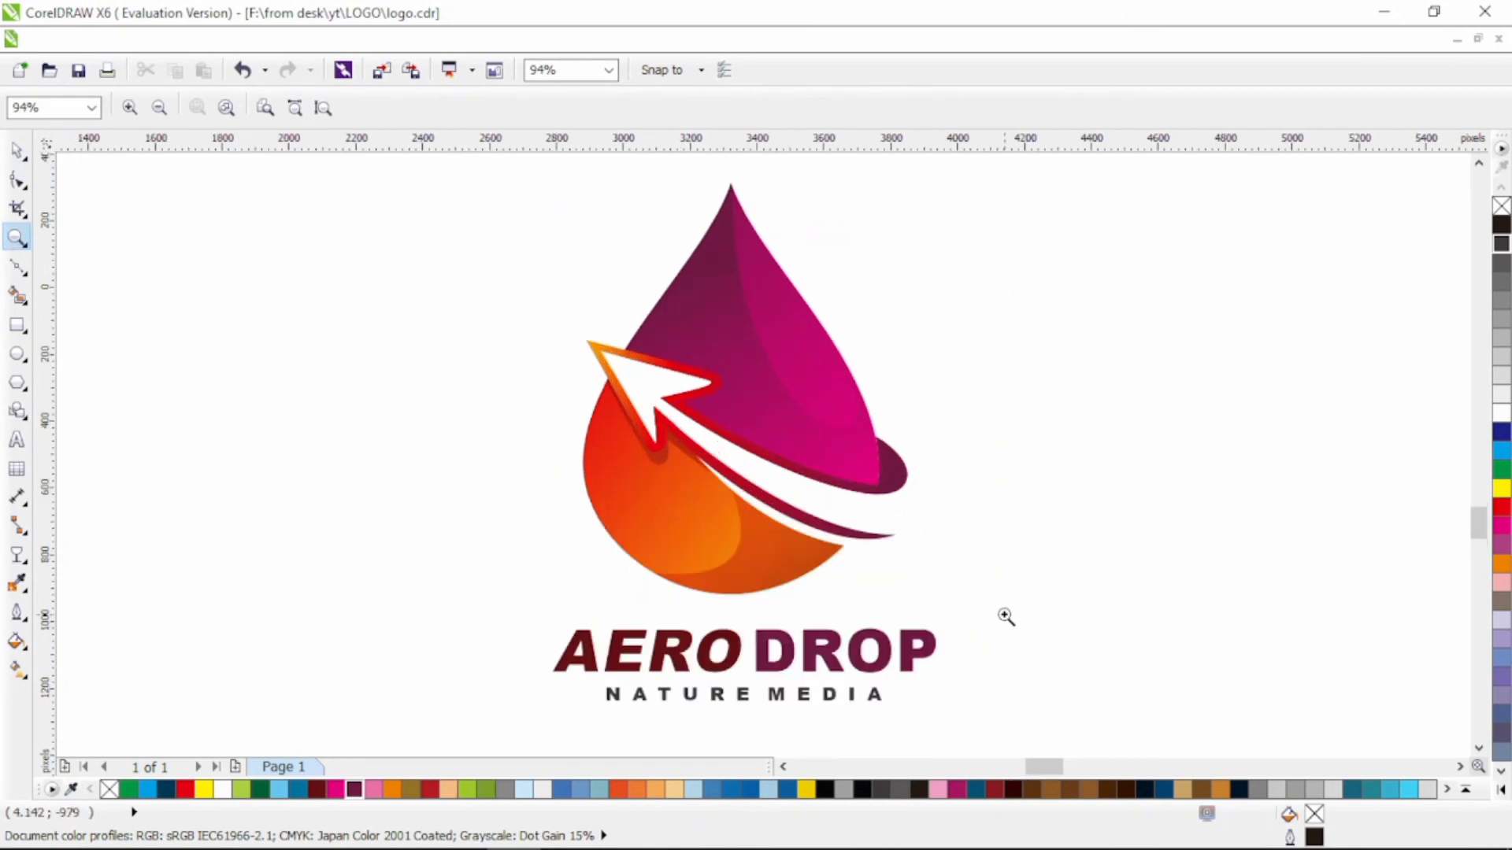
{"action": "left_click", "coordinate": [19, 153]}
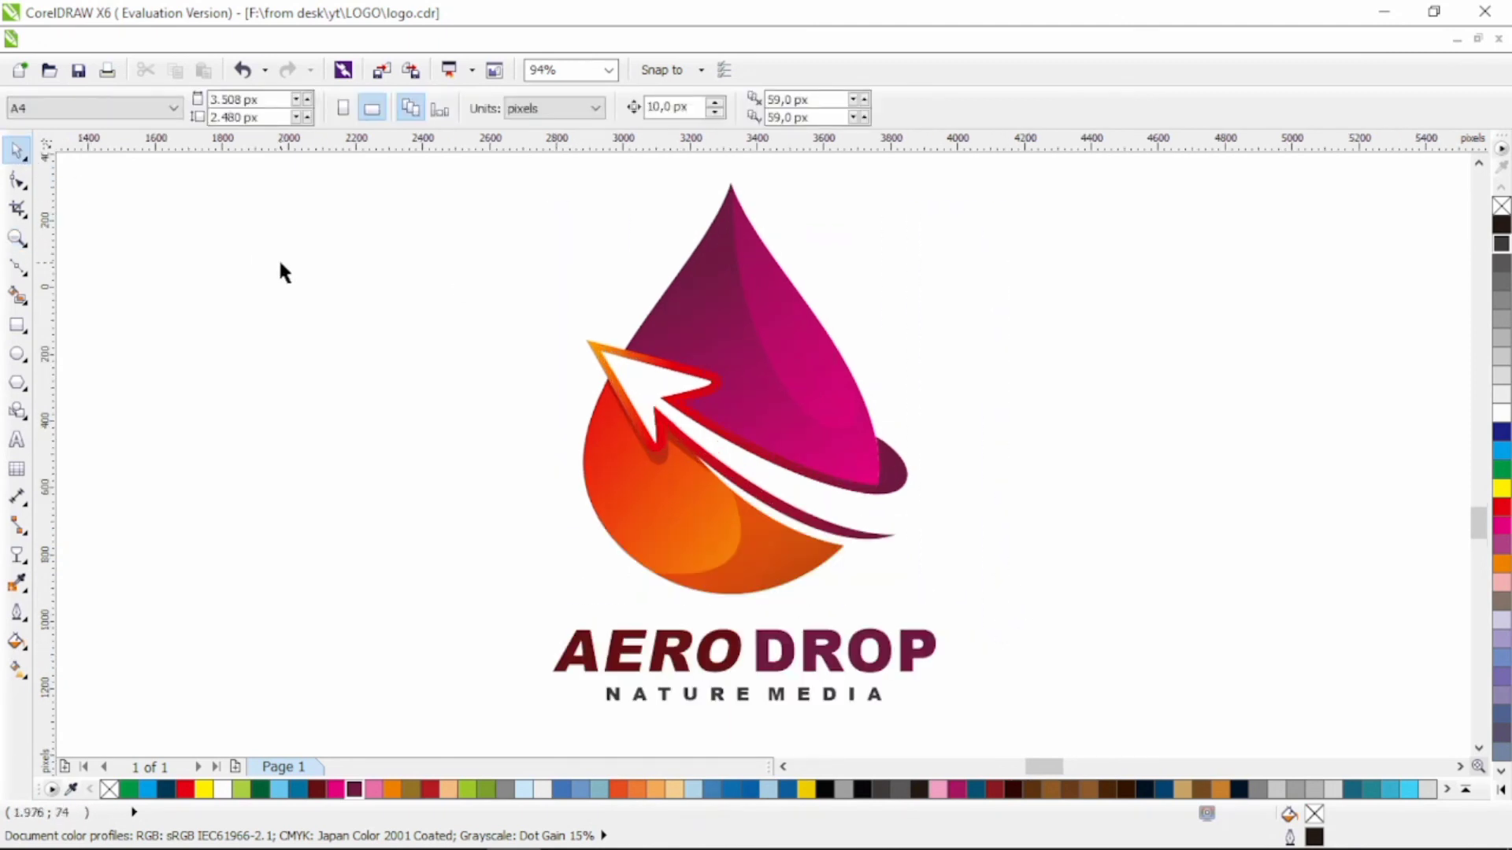